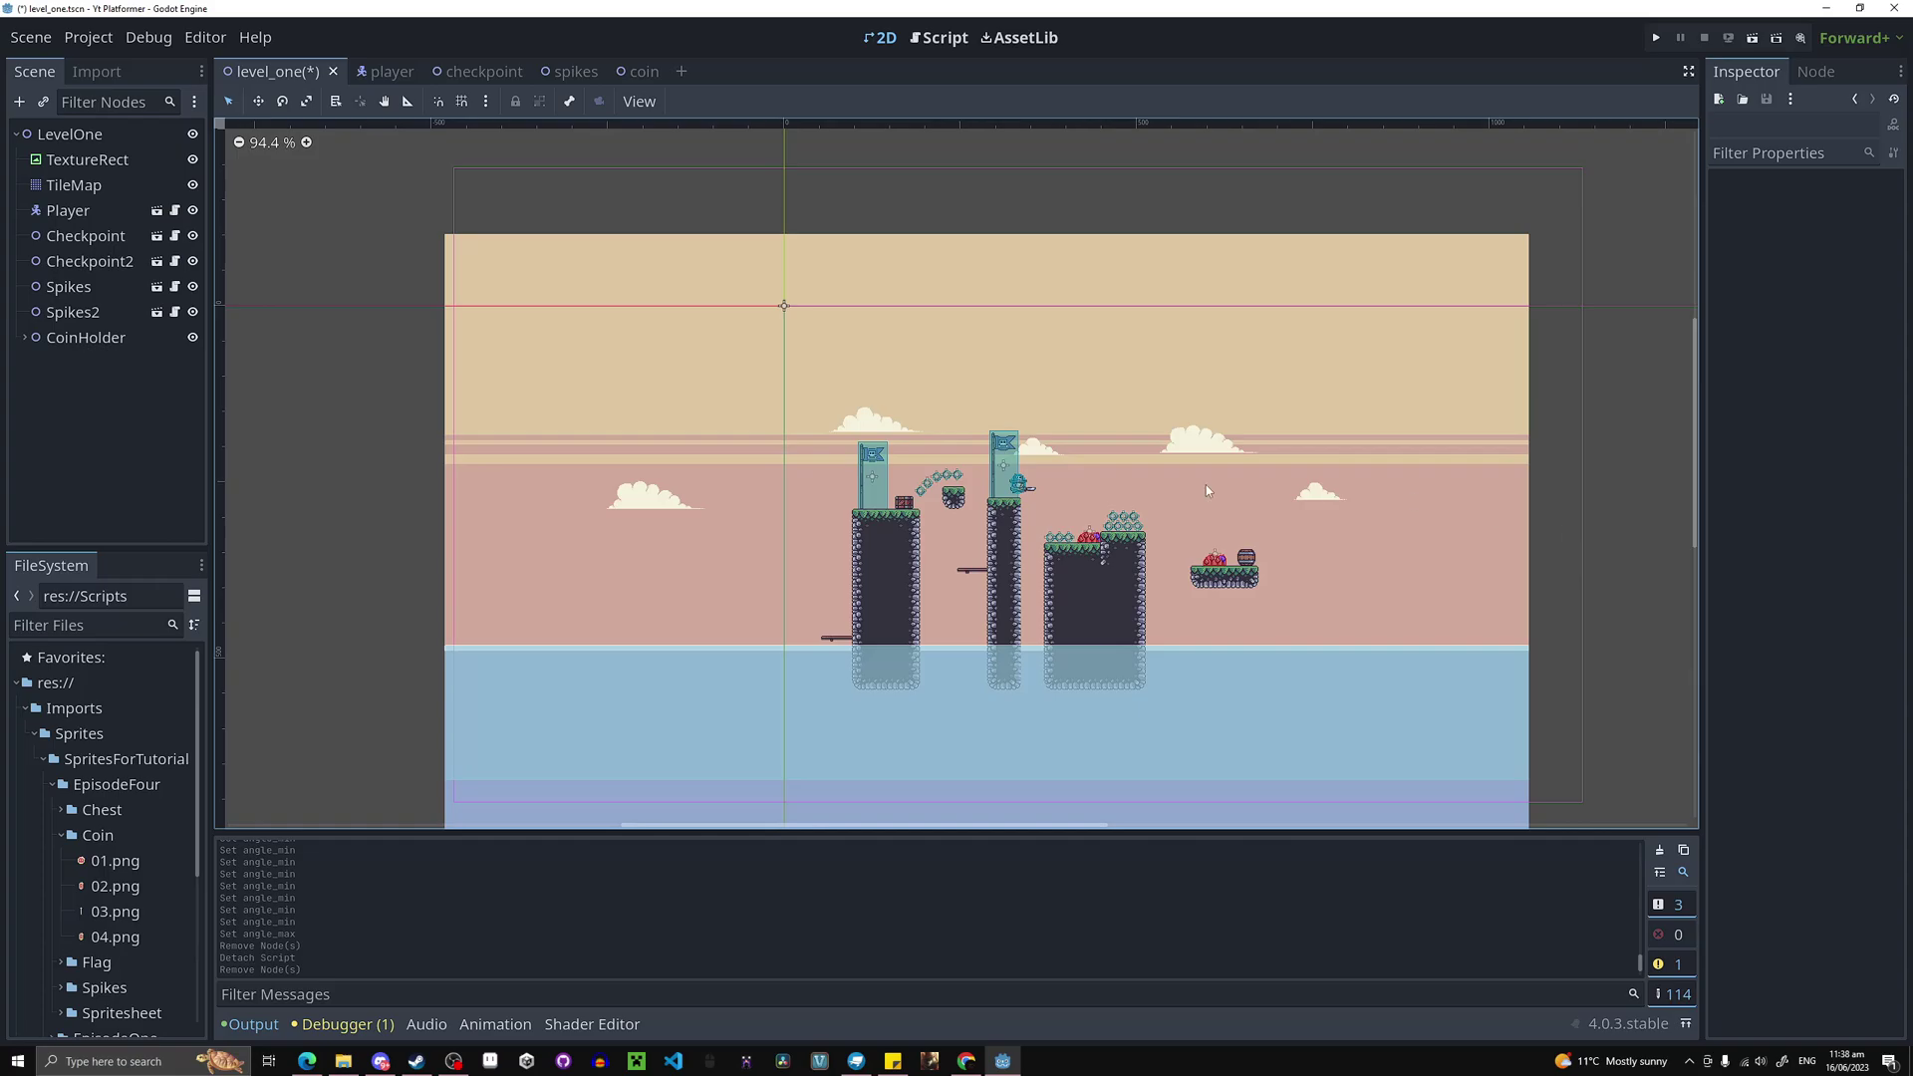
# Add a CanvasLayer node as a child of LevelOne.
pyautogui.click(111, 134)
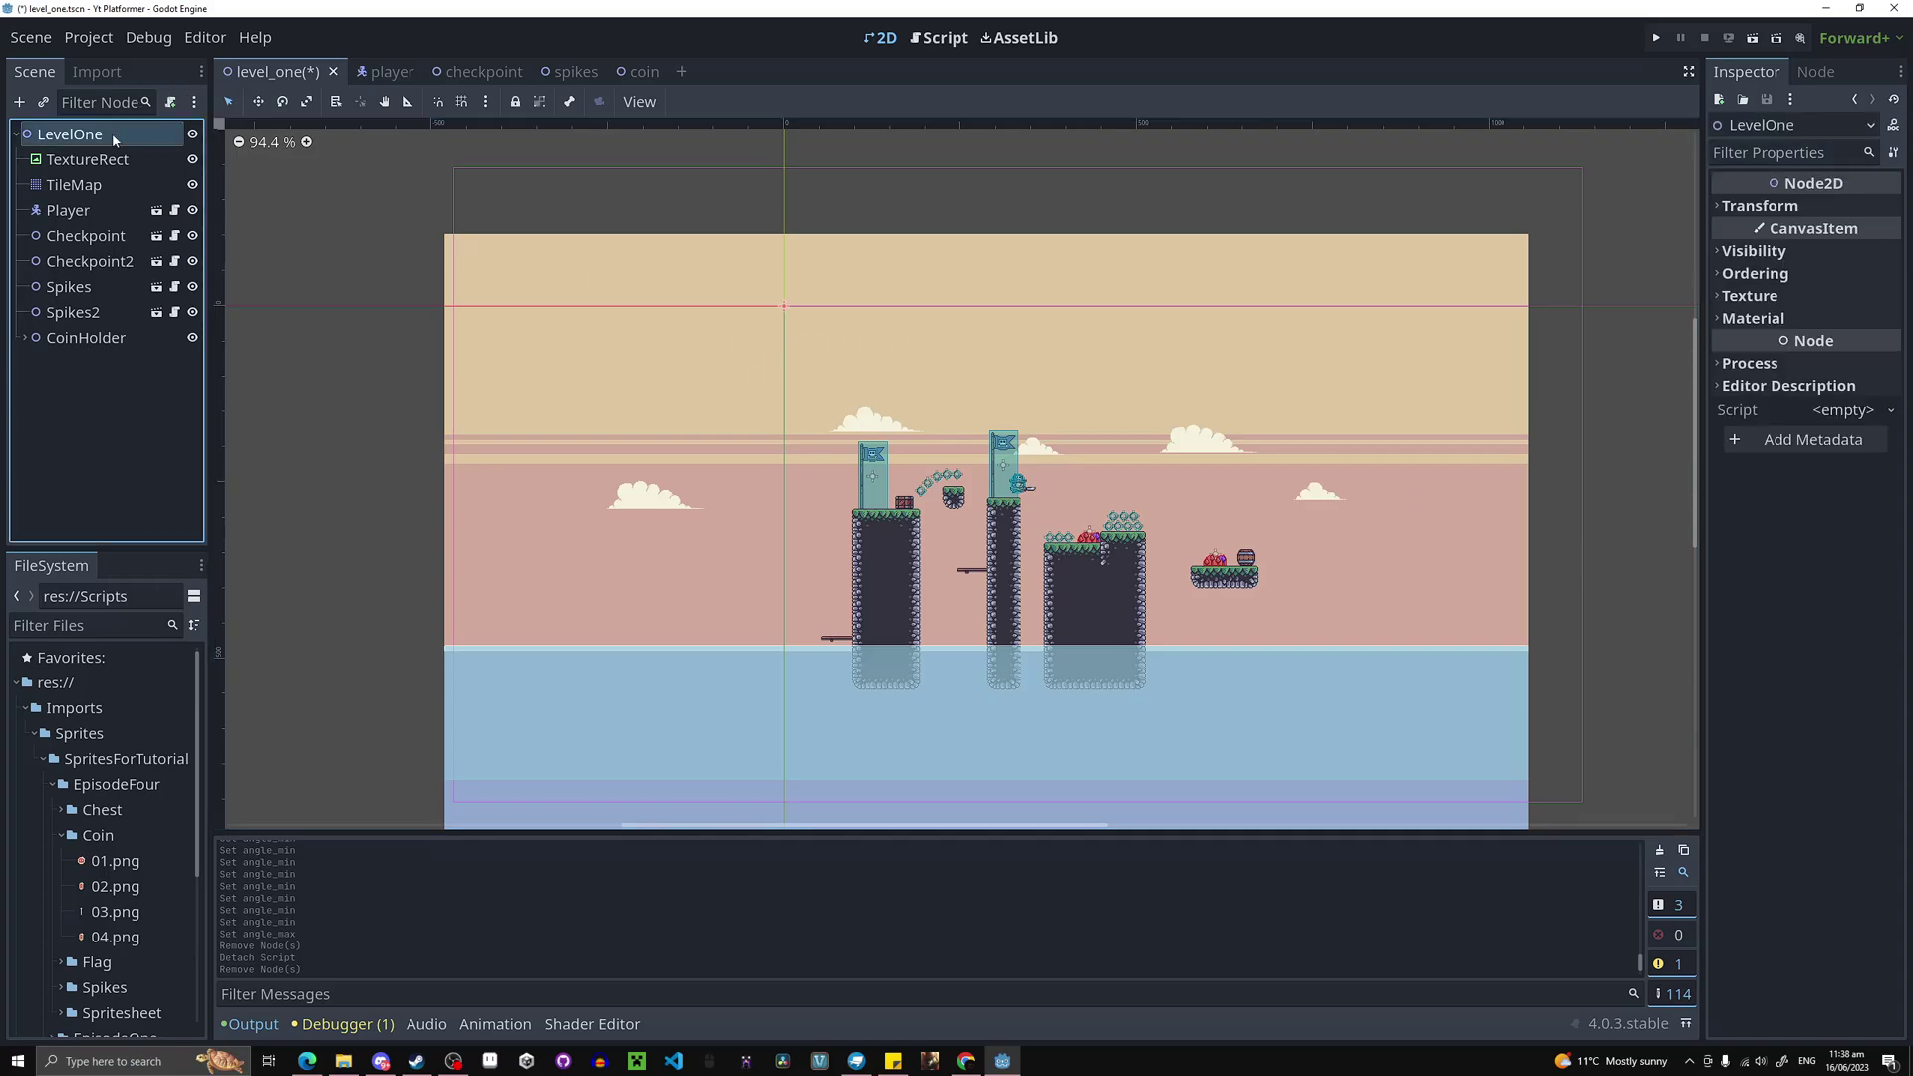
pyautogui.rightClick(112, 133)
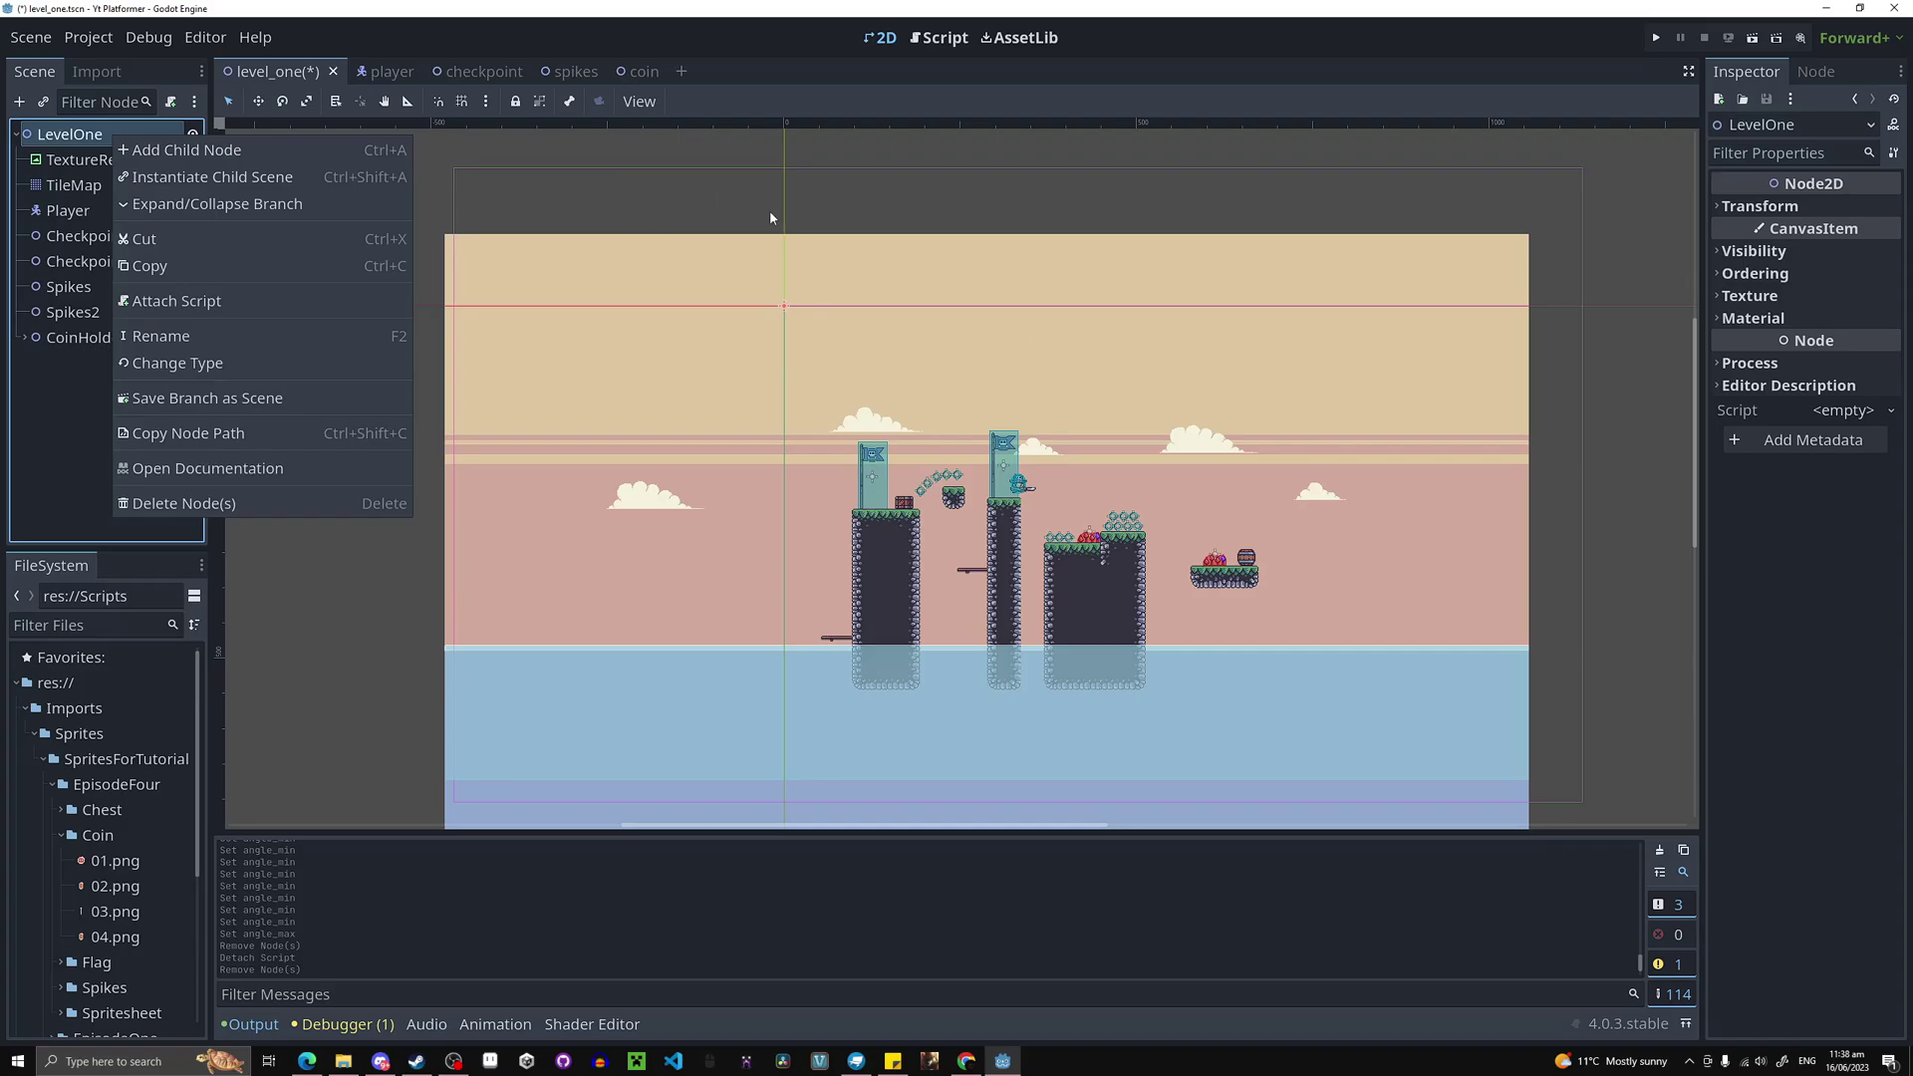
pyautogui.click(234, 150)
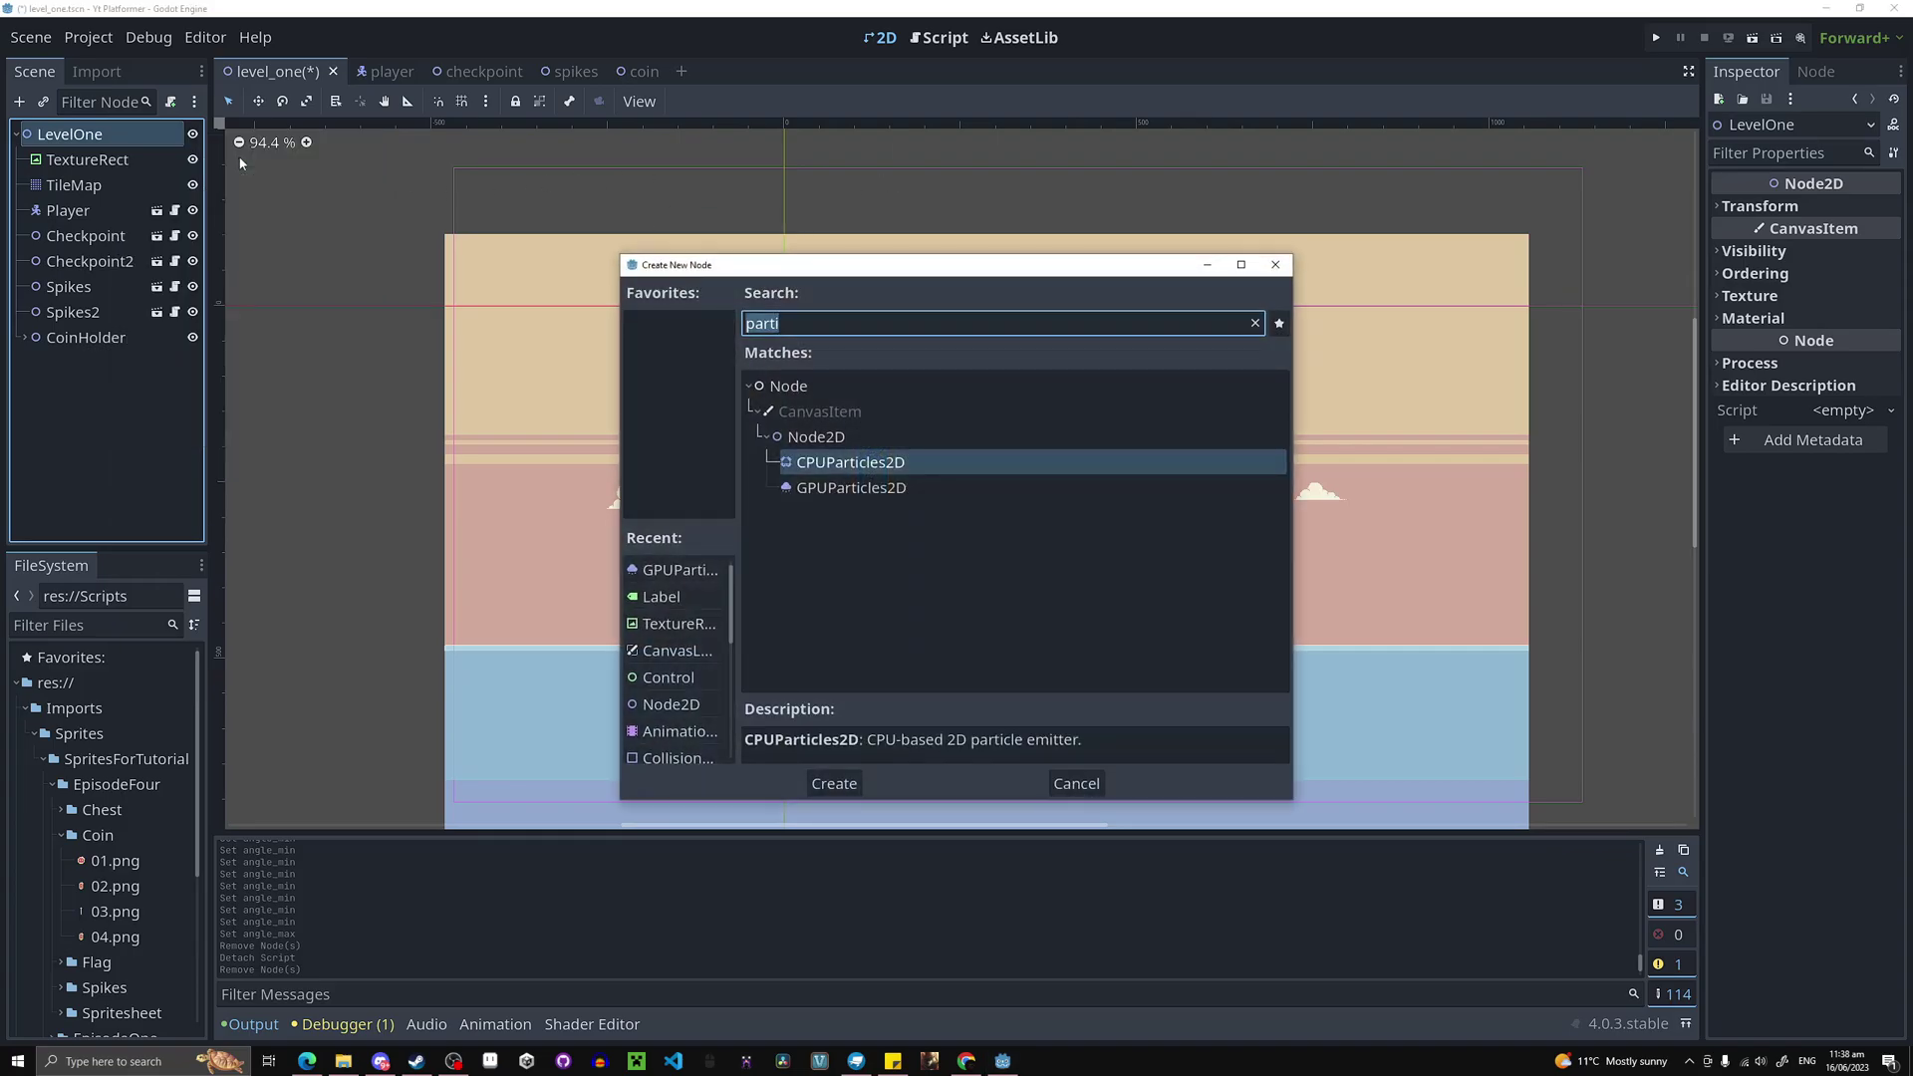
pyautogui.write('canv')
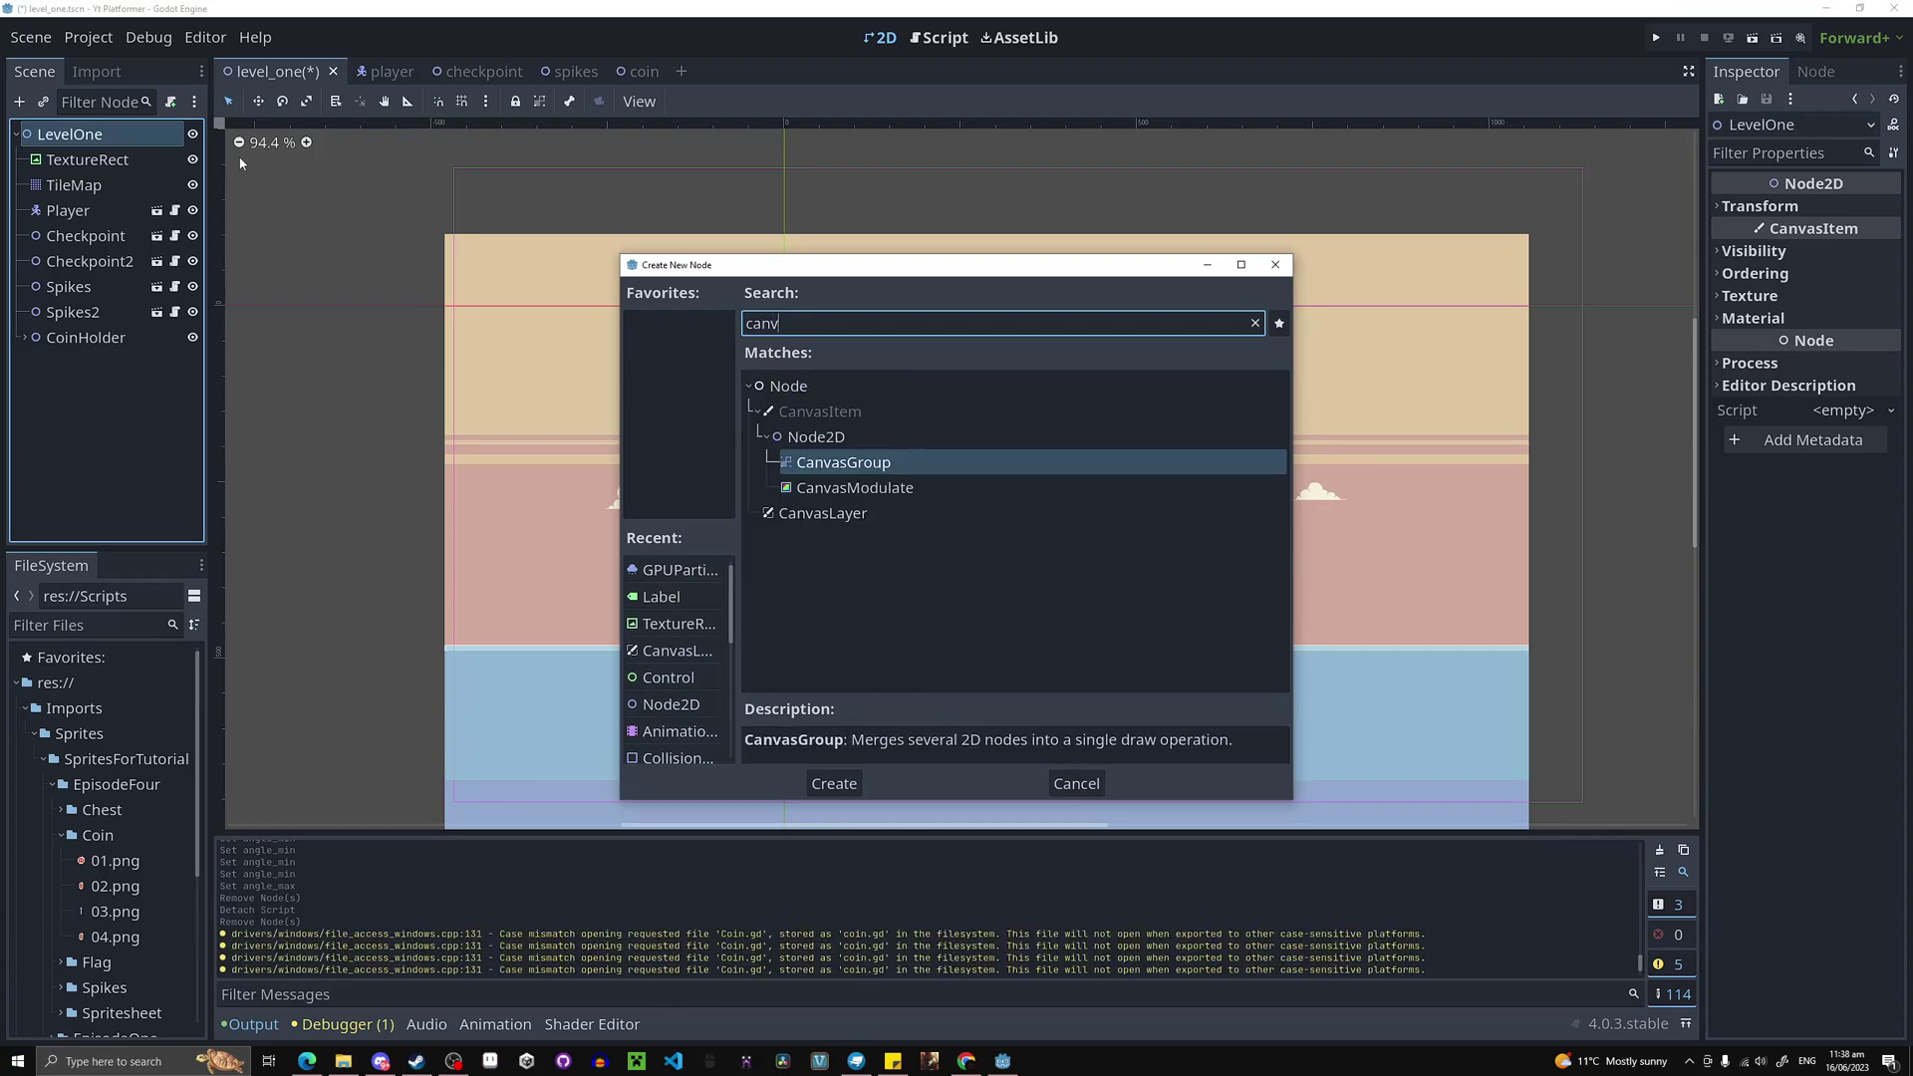
pyautogui.doubleClick(814, 511)
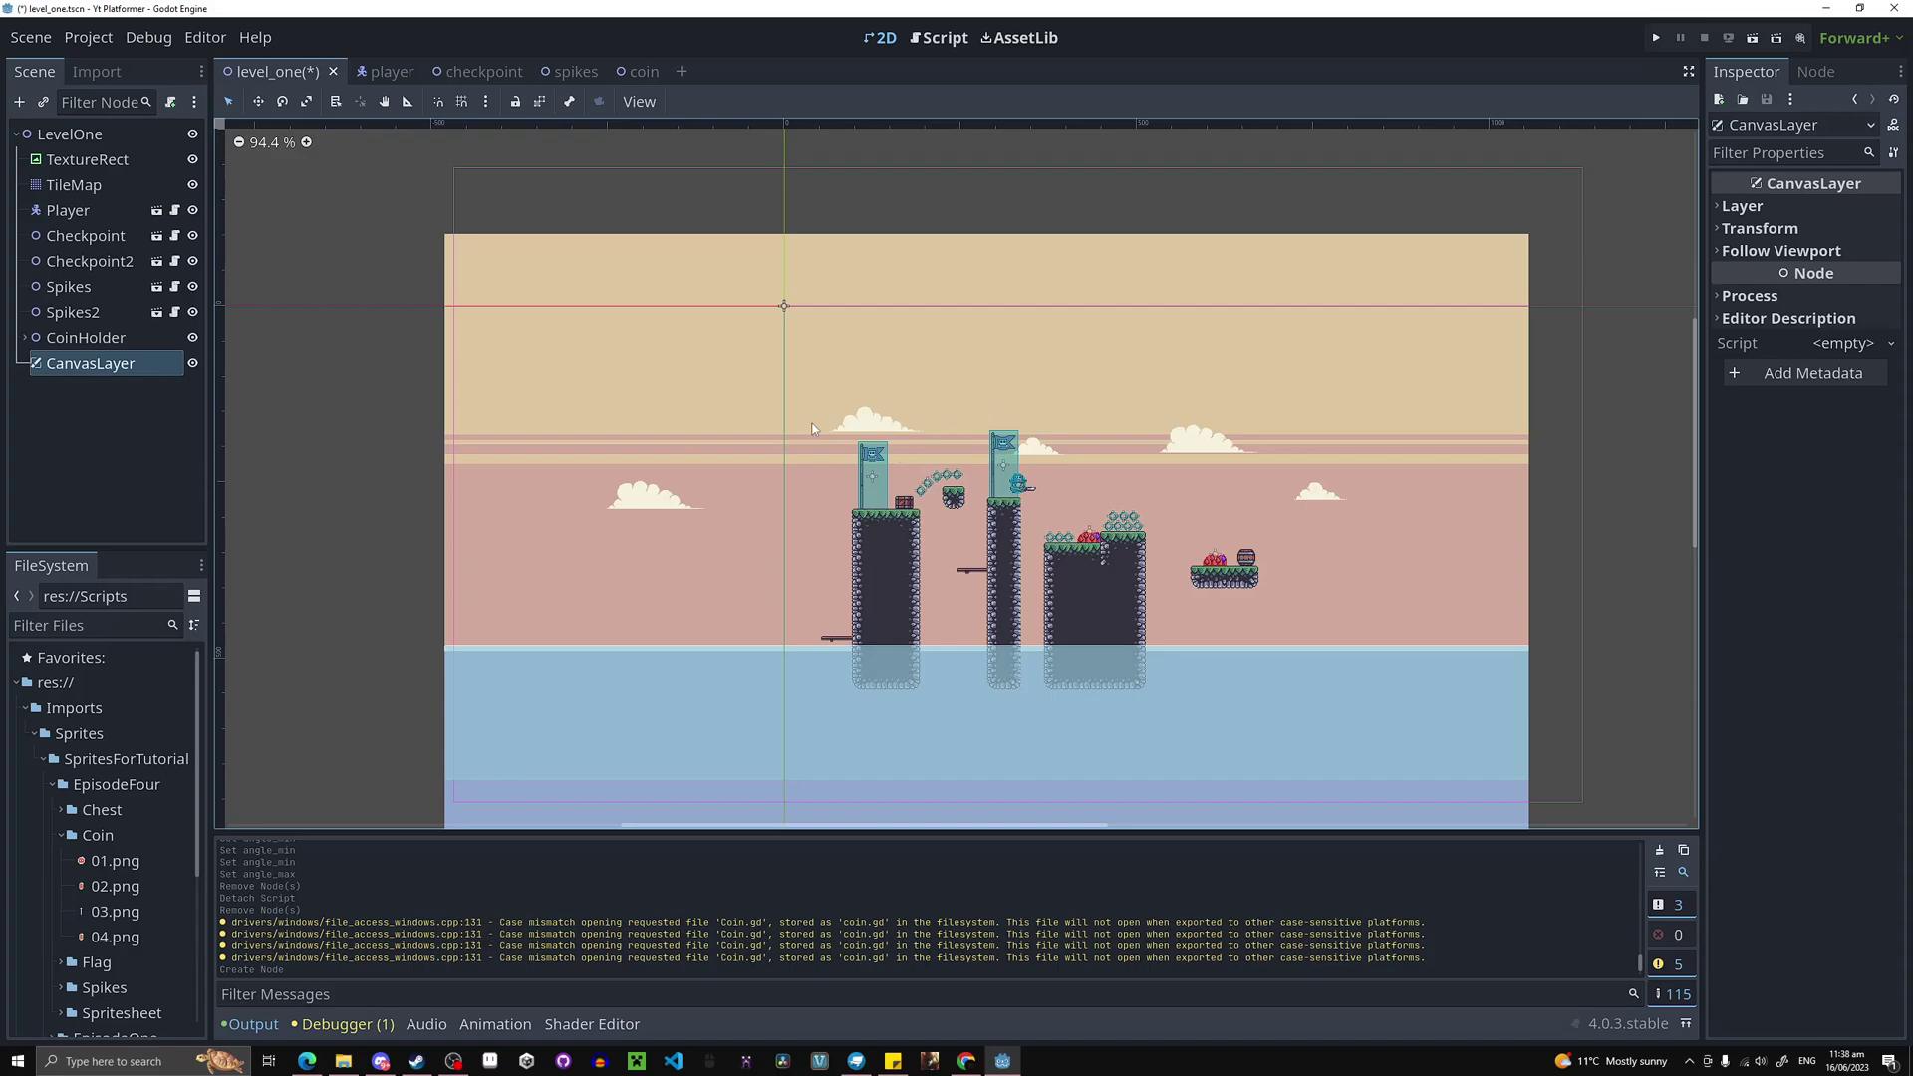
# Add a Label under LevelOne with the text "hello" and place it in the sky above the second checkpoint.
pyautogui.rightClick(76, 133)
pyautogui.click(149, 148)
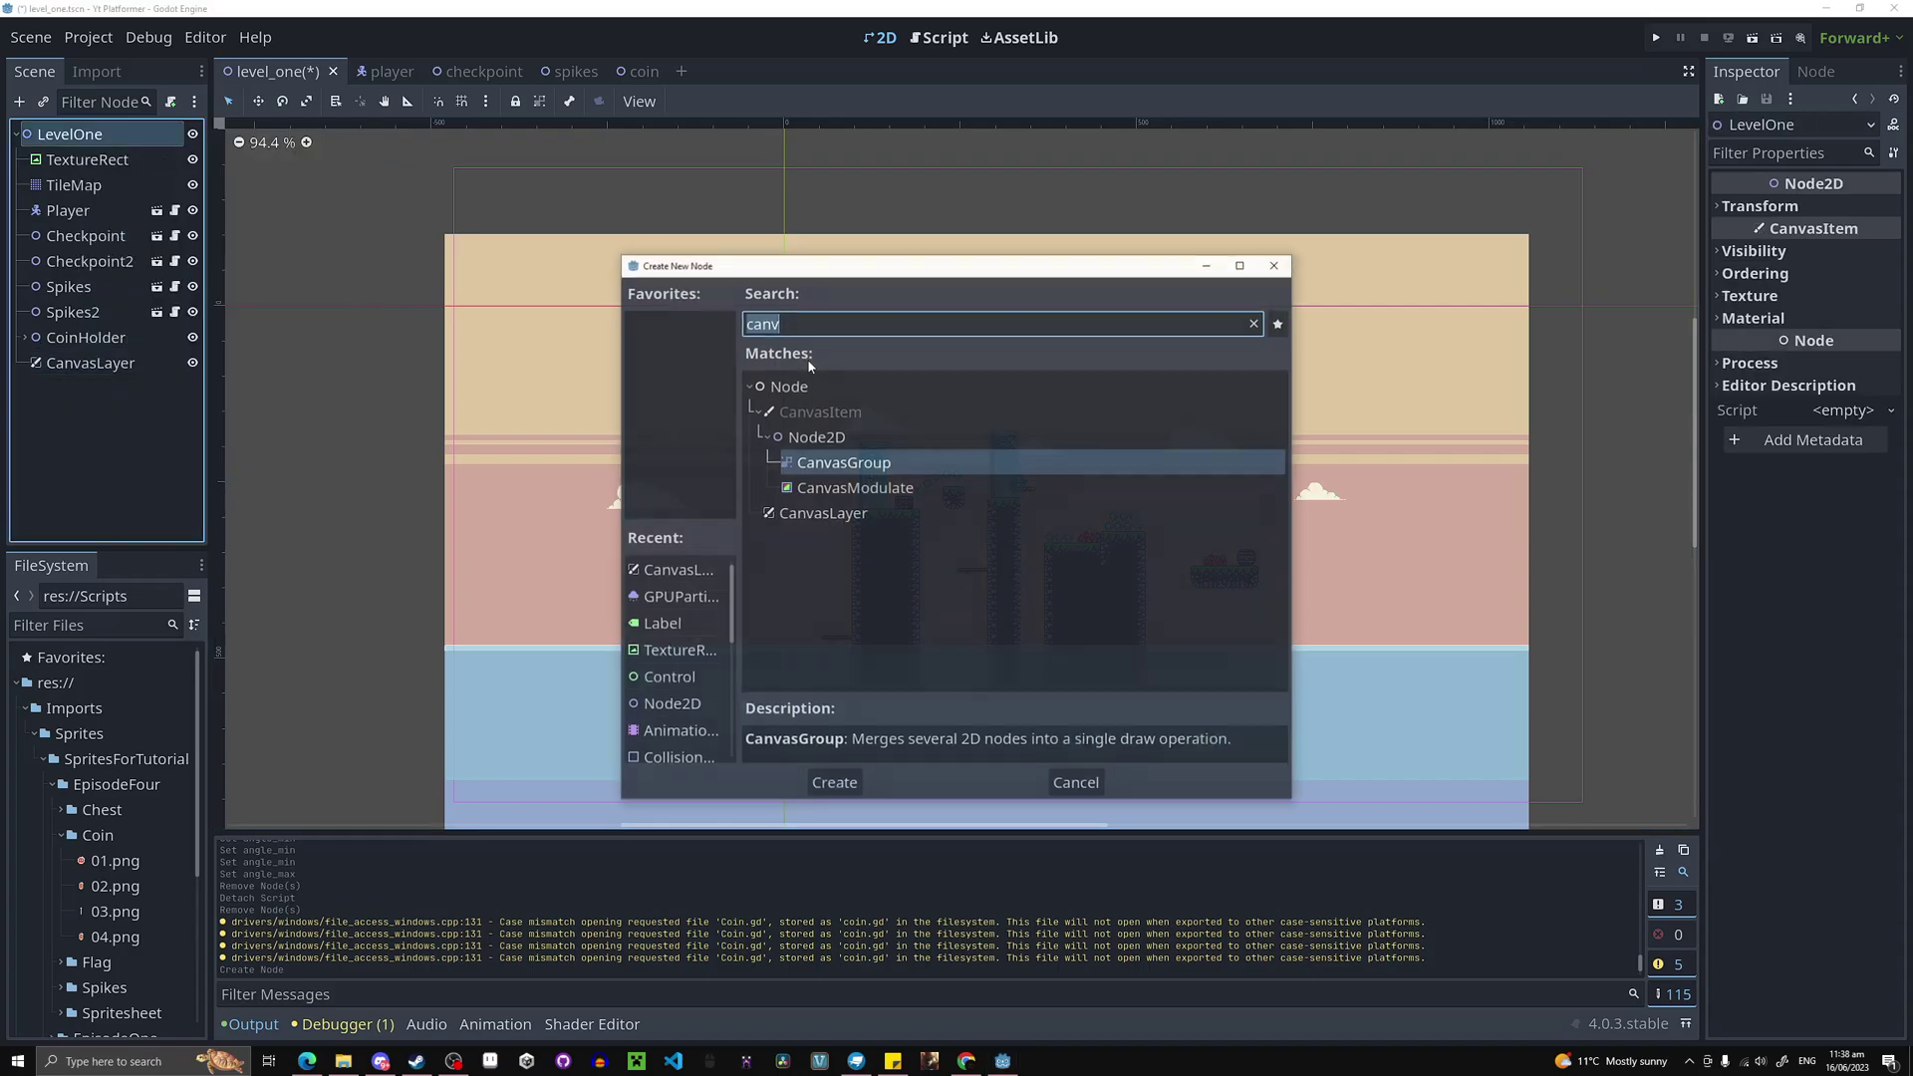
pyautogui.write('label')
pyautogui.press('Return')
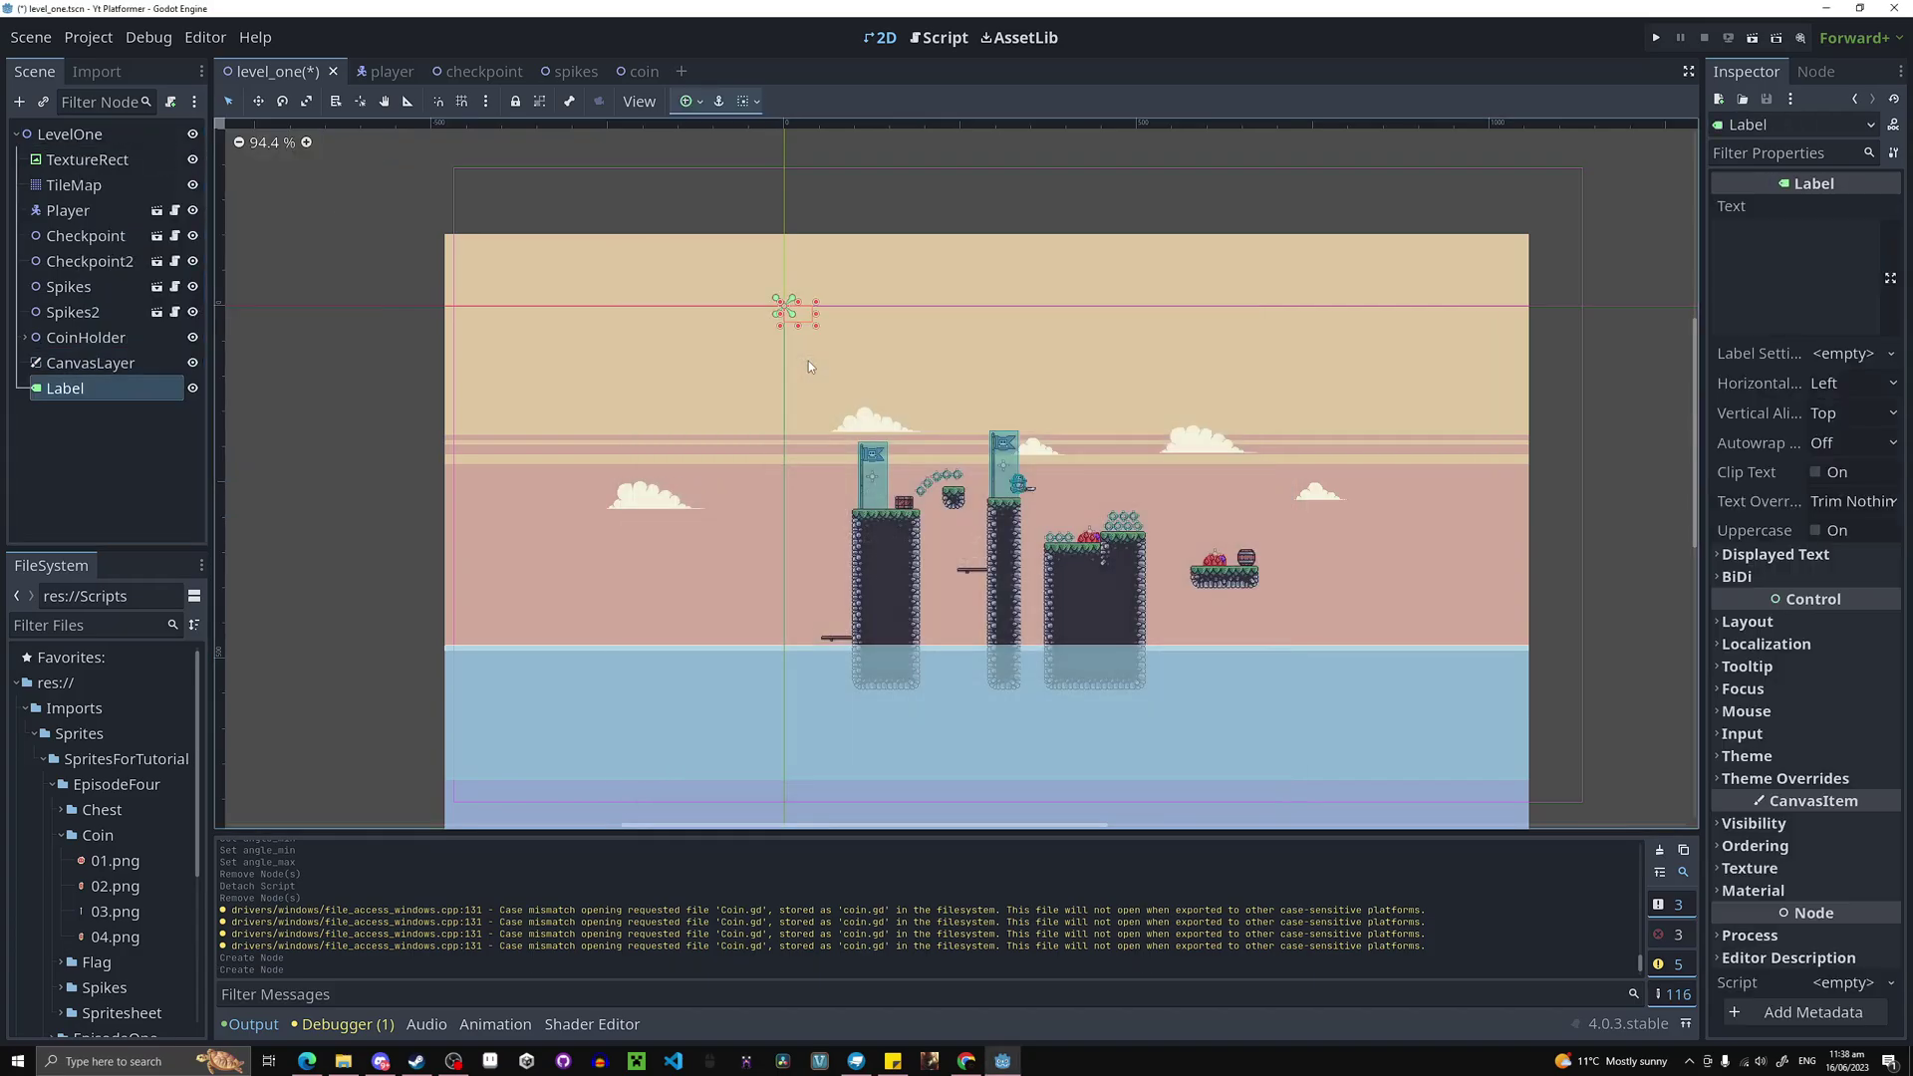
pyautogui.click(1847, 283)
pyautogui.write('hello')
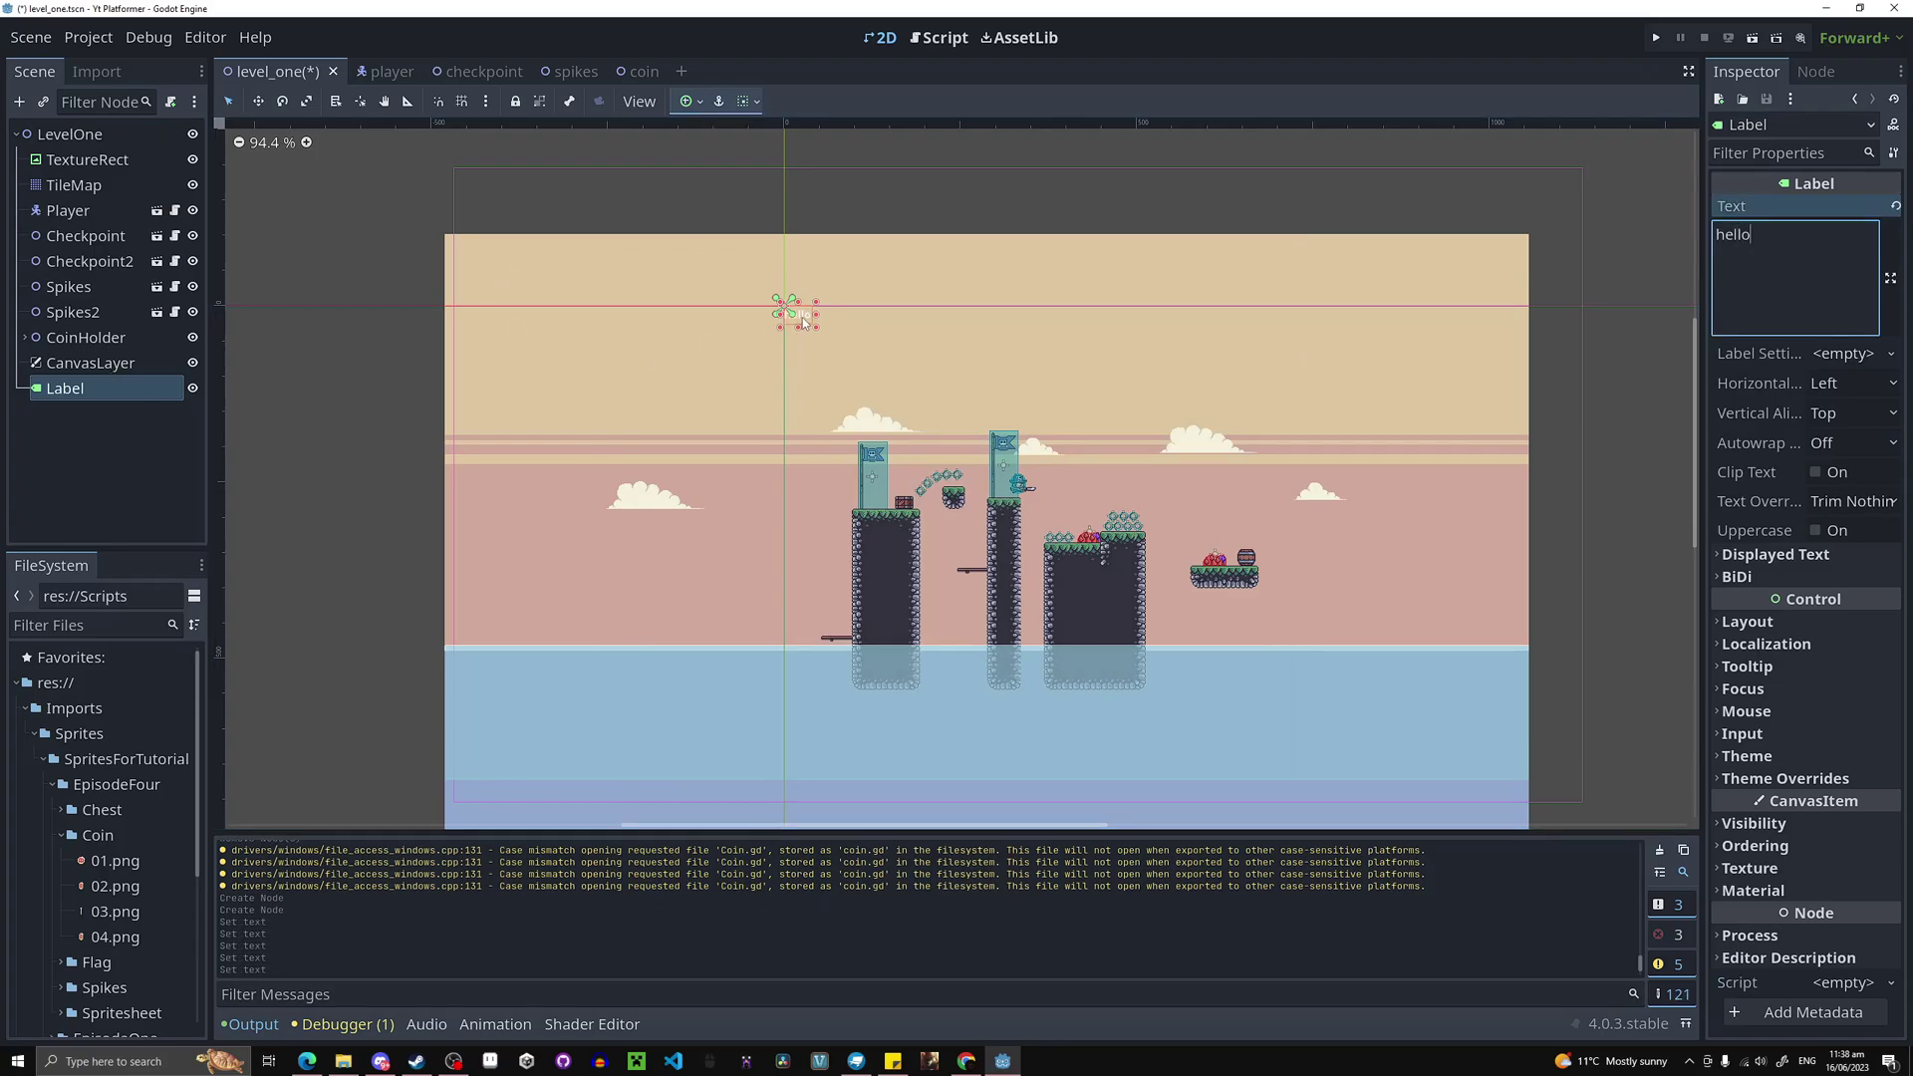
pyautogui.moveTo(797, 316); pyautogui.dragTo(1092, 367)
# Run the game and move the player around the level to check how the hello label behaves, and close the game.
pyautogui.click(1656, 37)
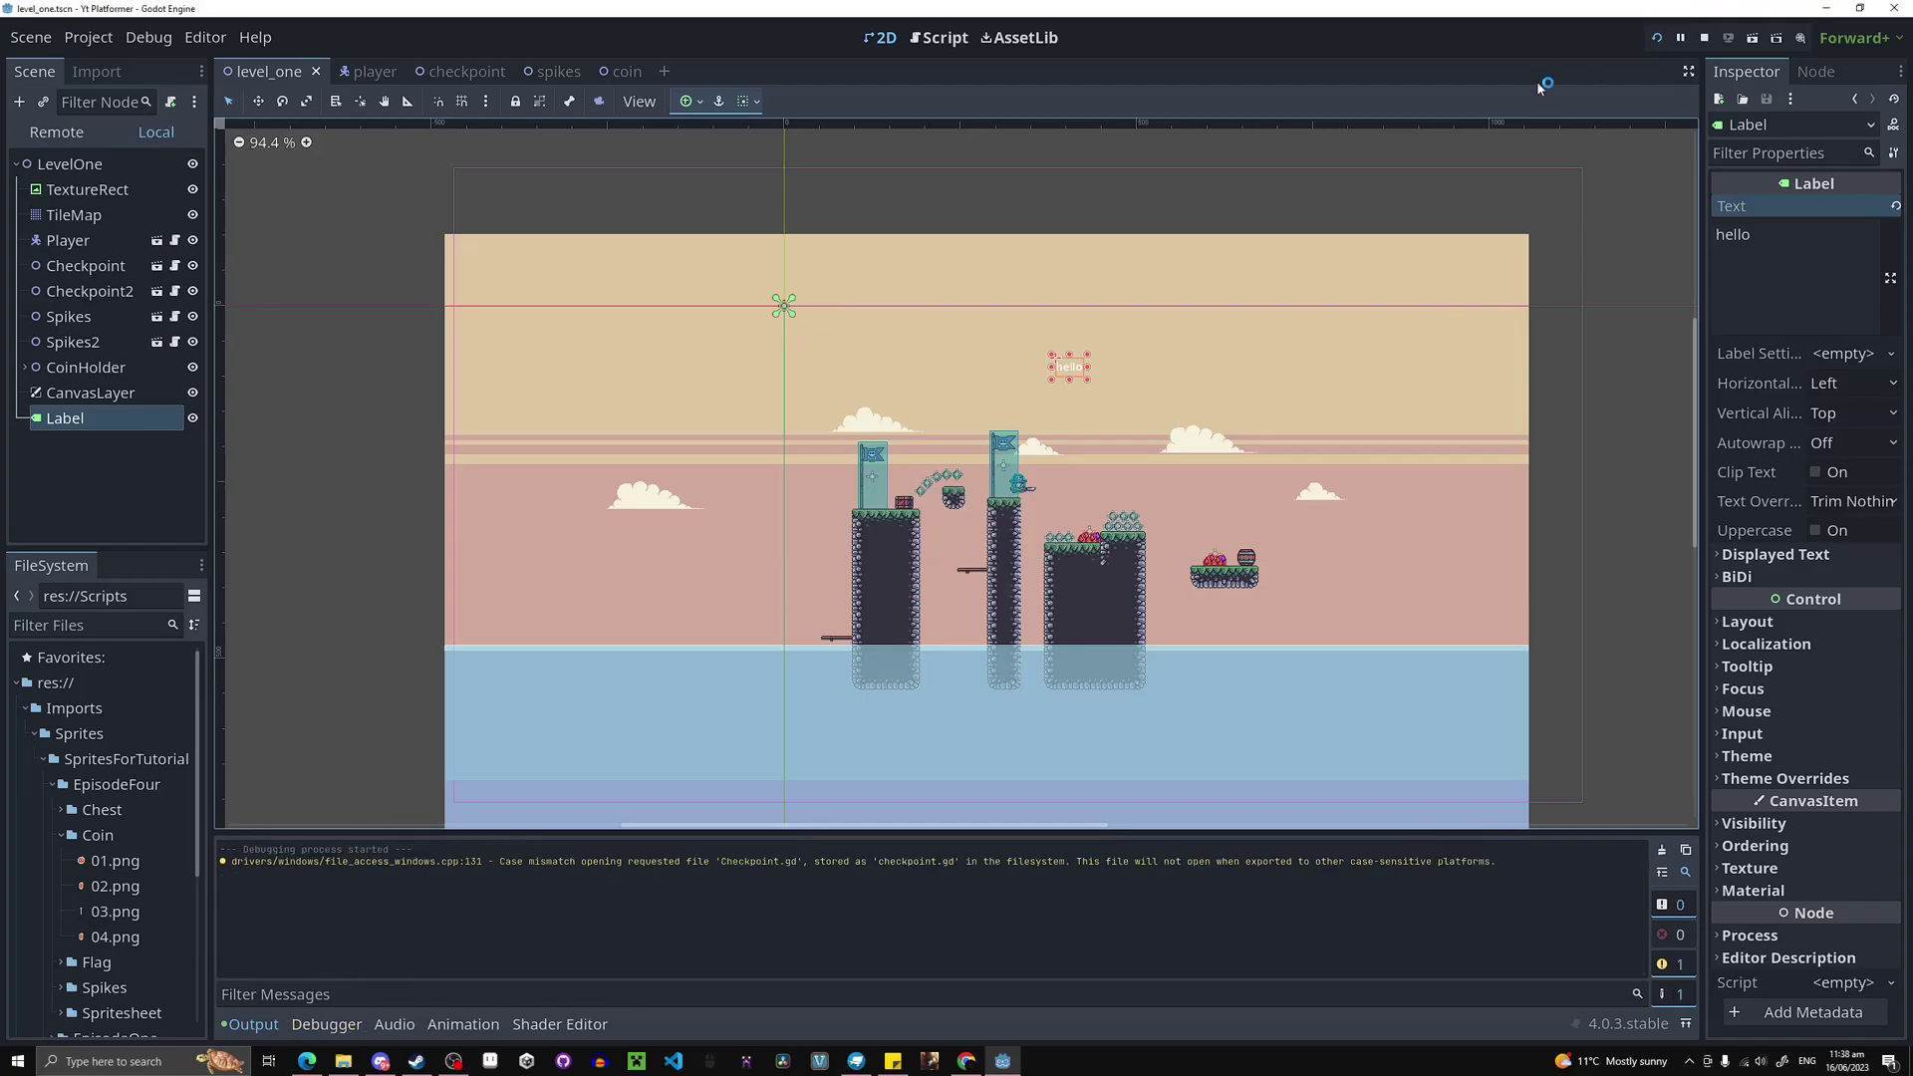
pyautogui.press('Left')
pyautogui.press('space')
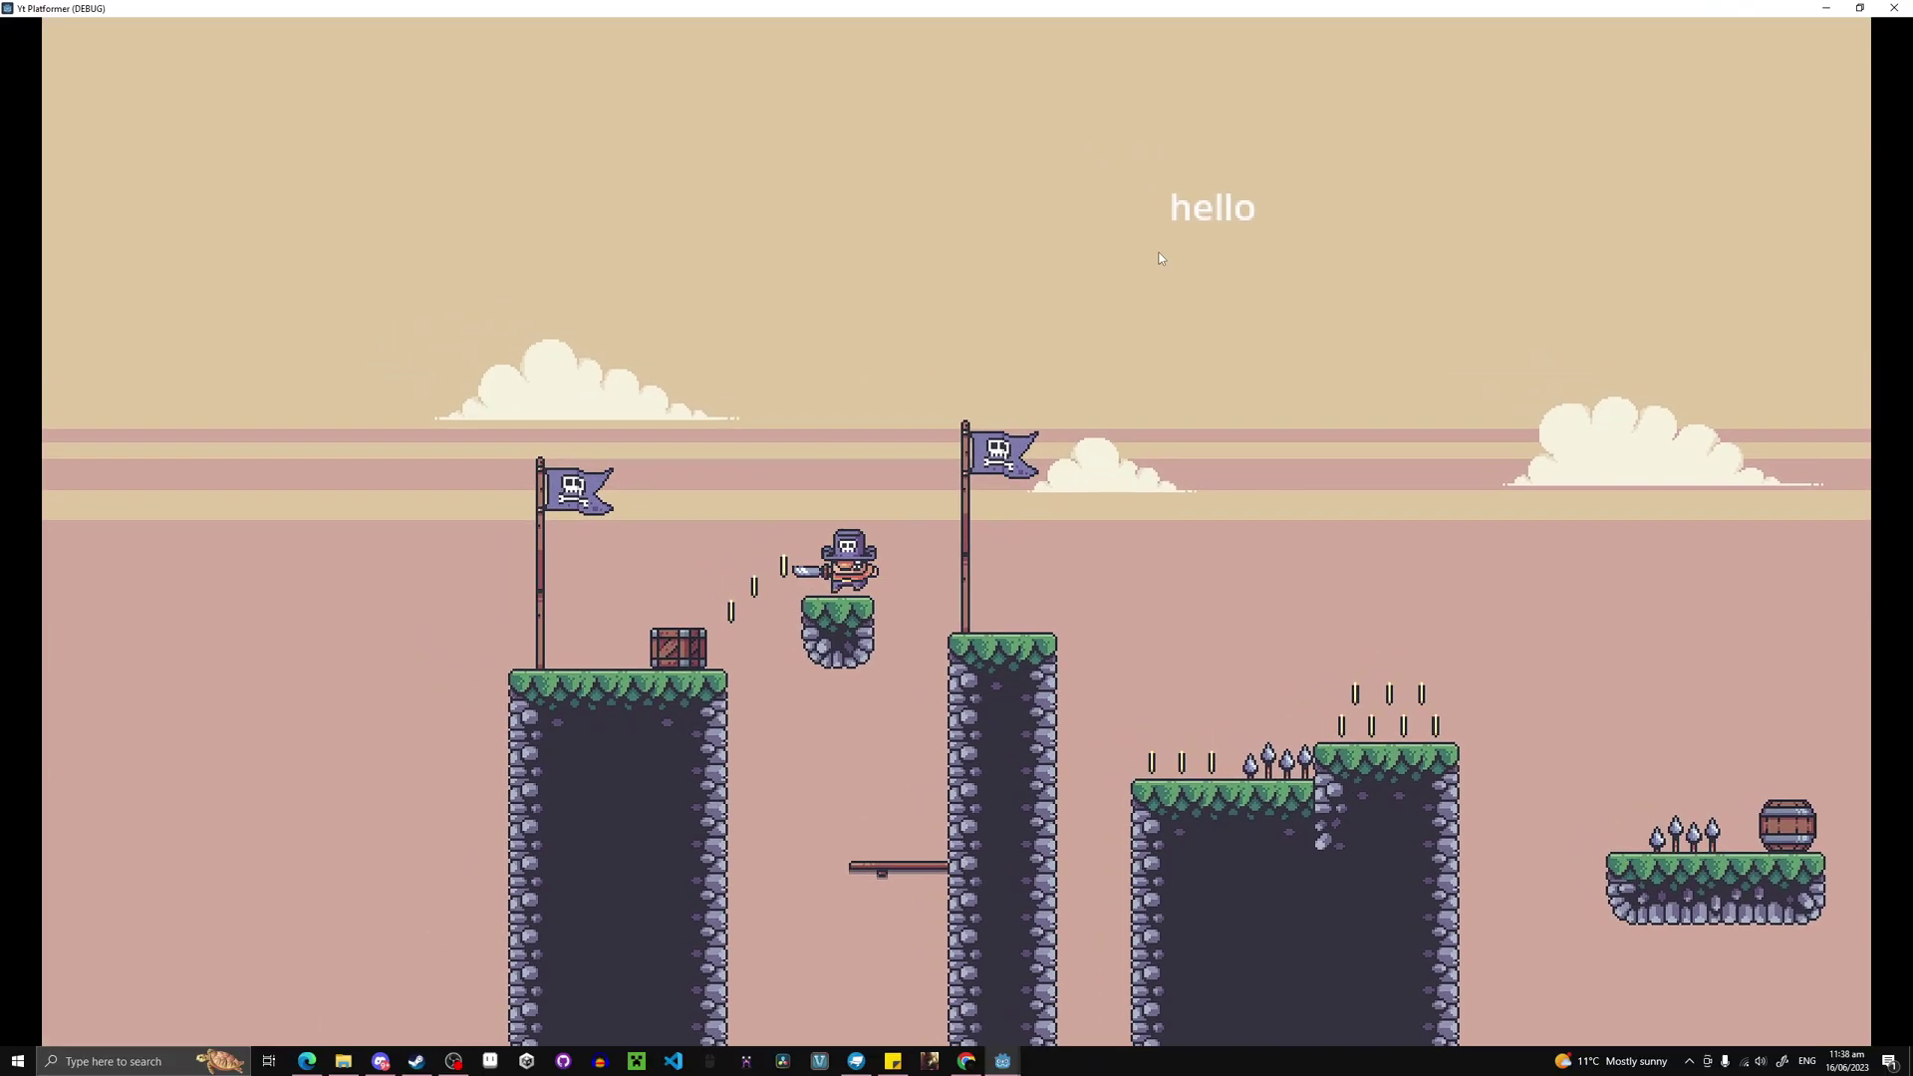
pyautogui.press('space')
pyautogui.press('Left')
pyautogui.press('Right')
pyautogui.press('space')
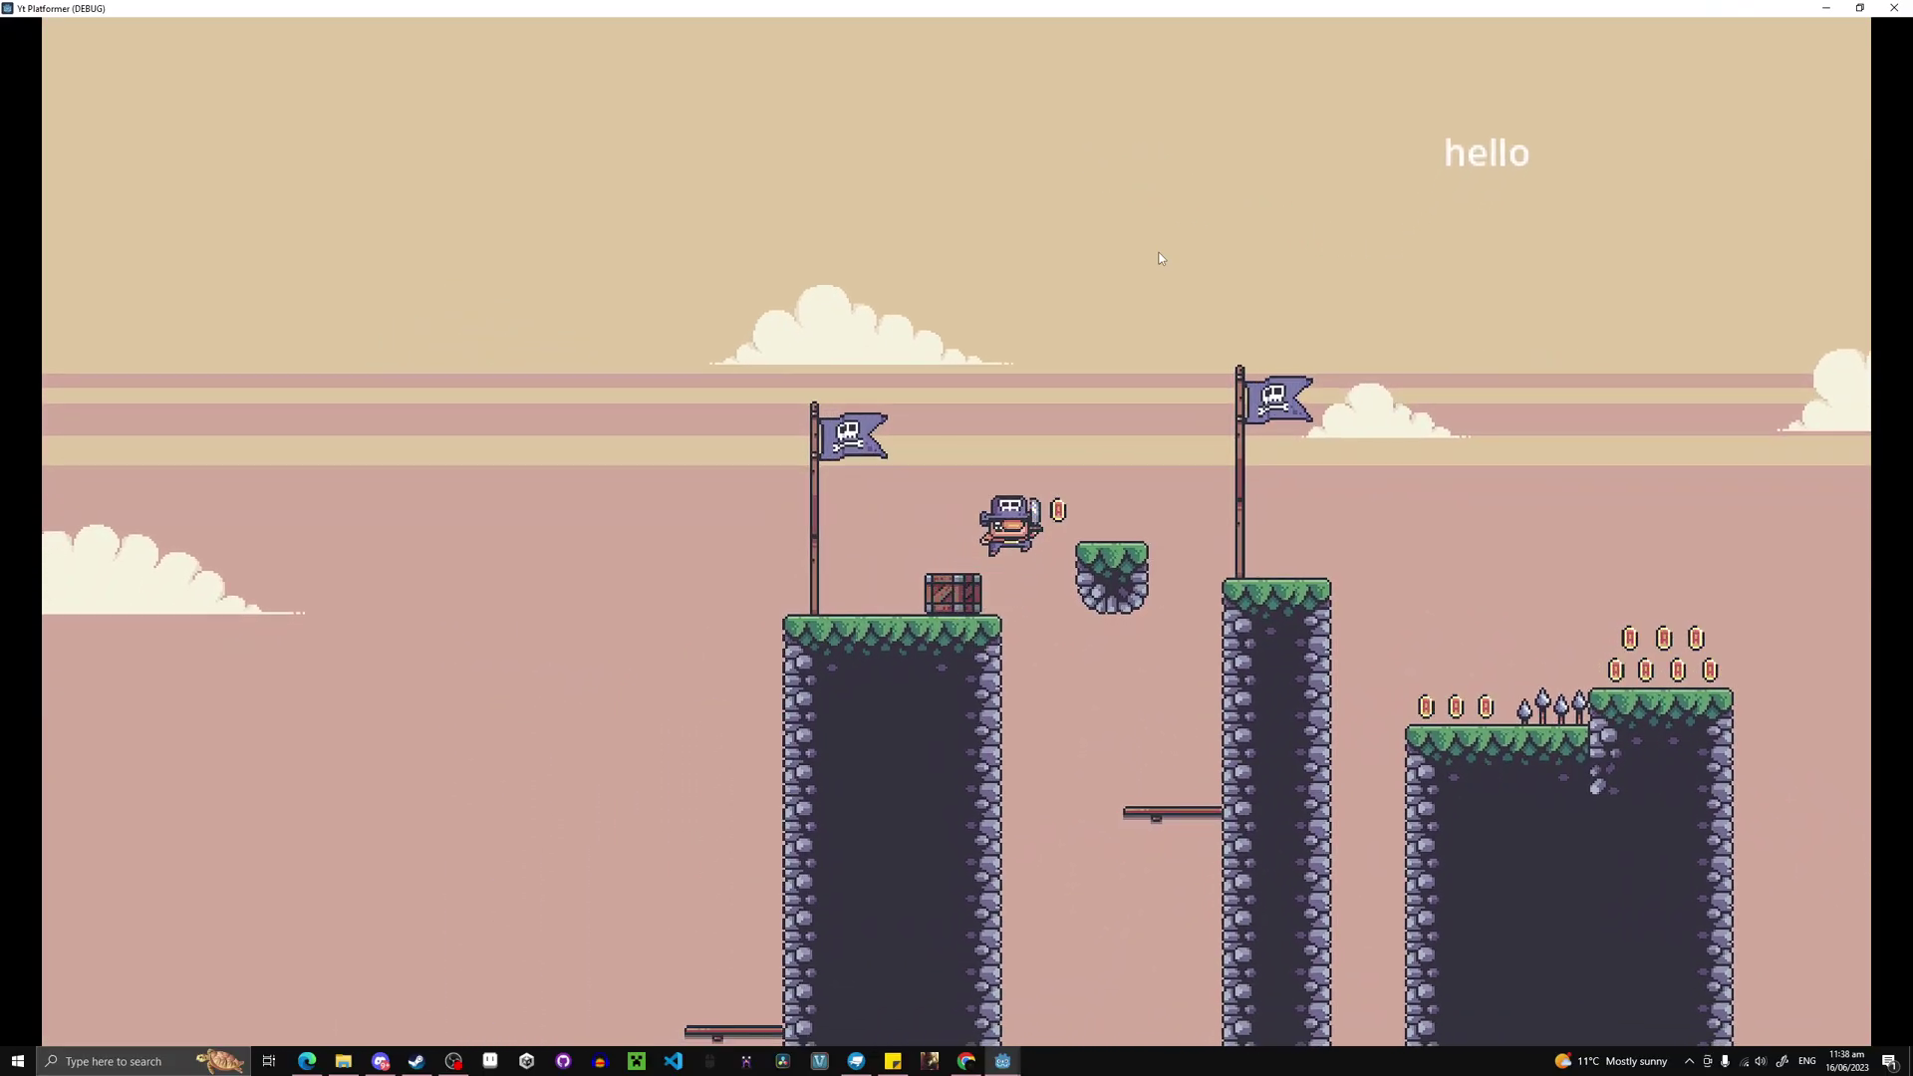
pyautogui.press('space')
pyautogui.press('Right')
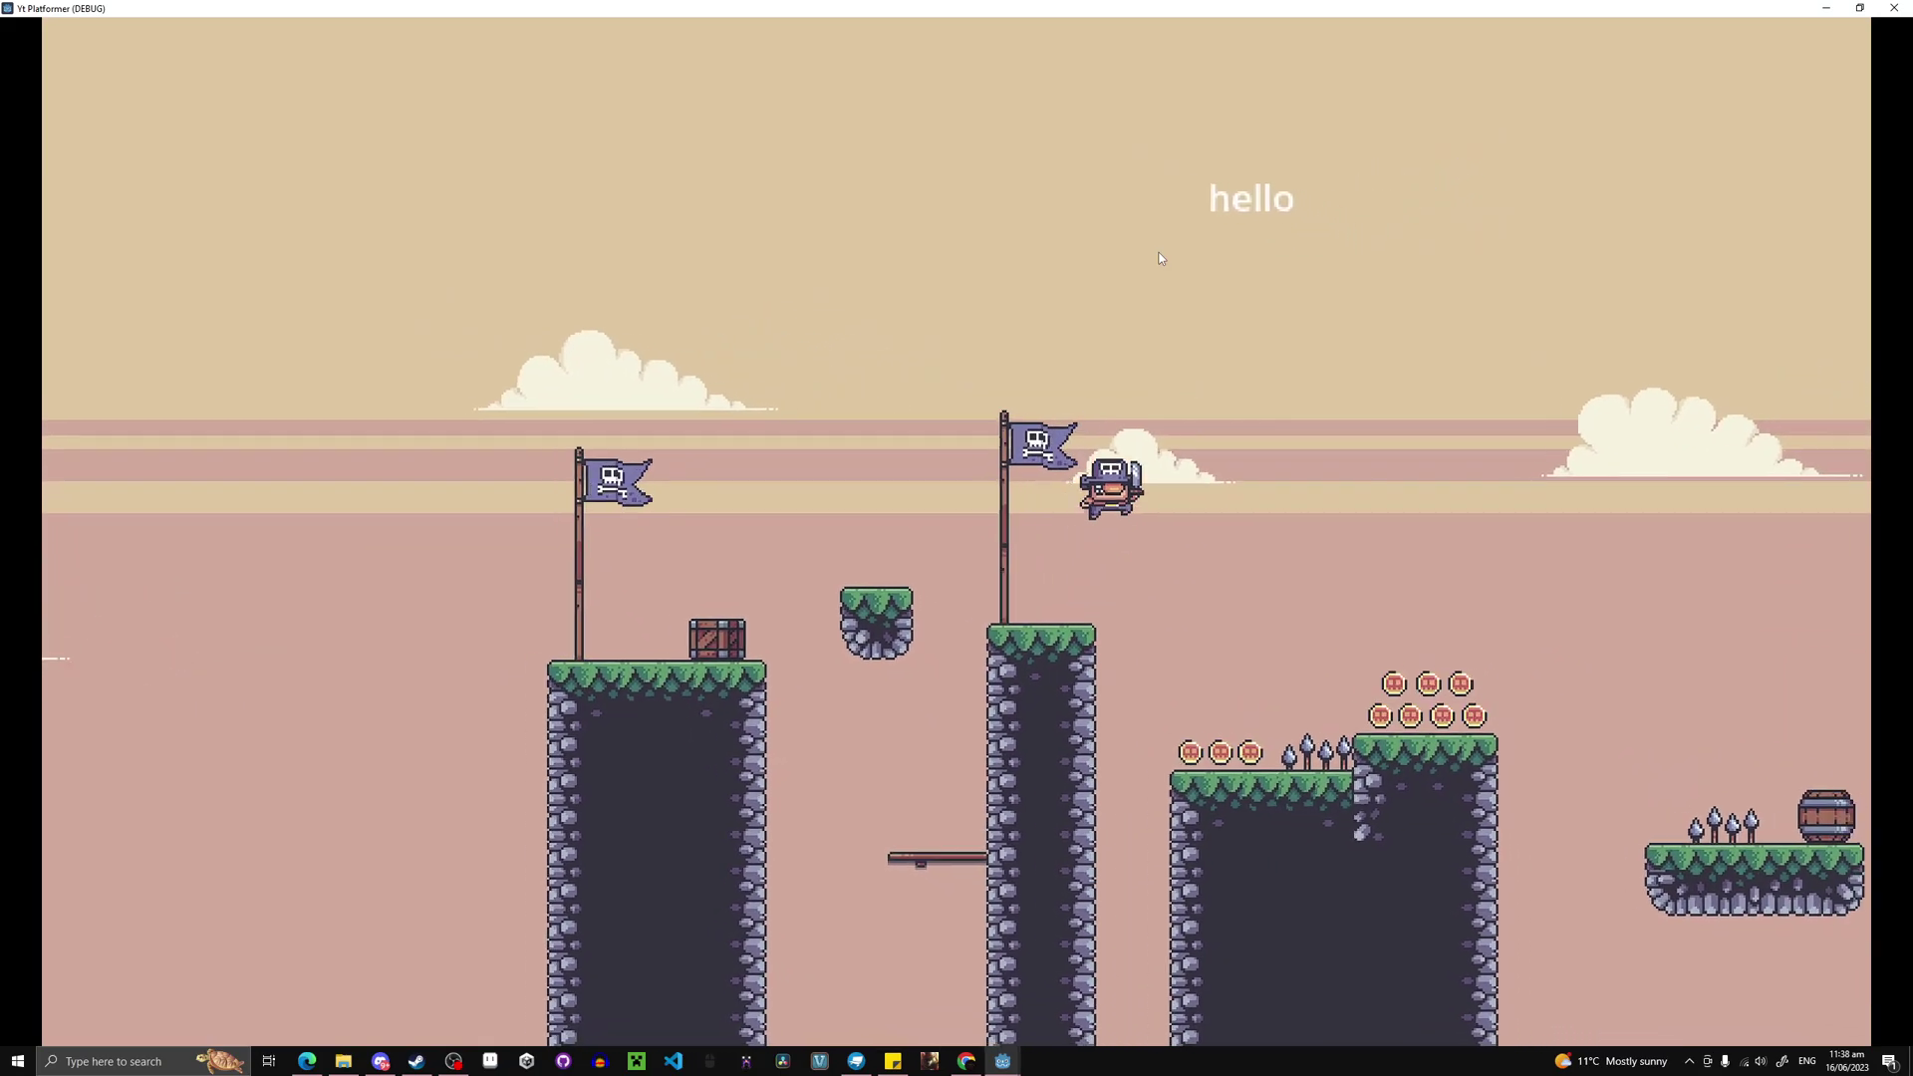
pyautogui.press('space')
pyautogui.press('Right')
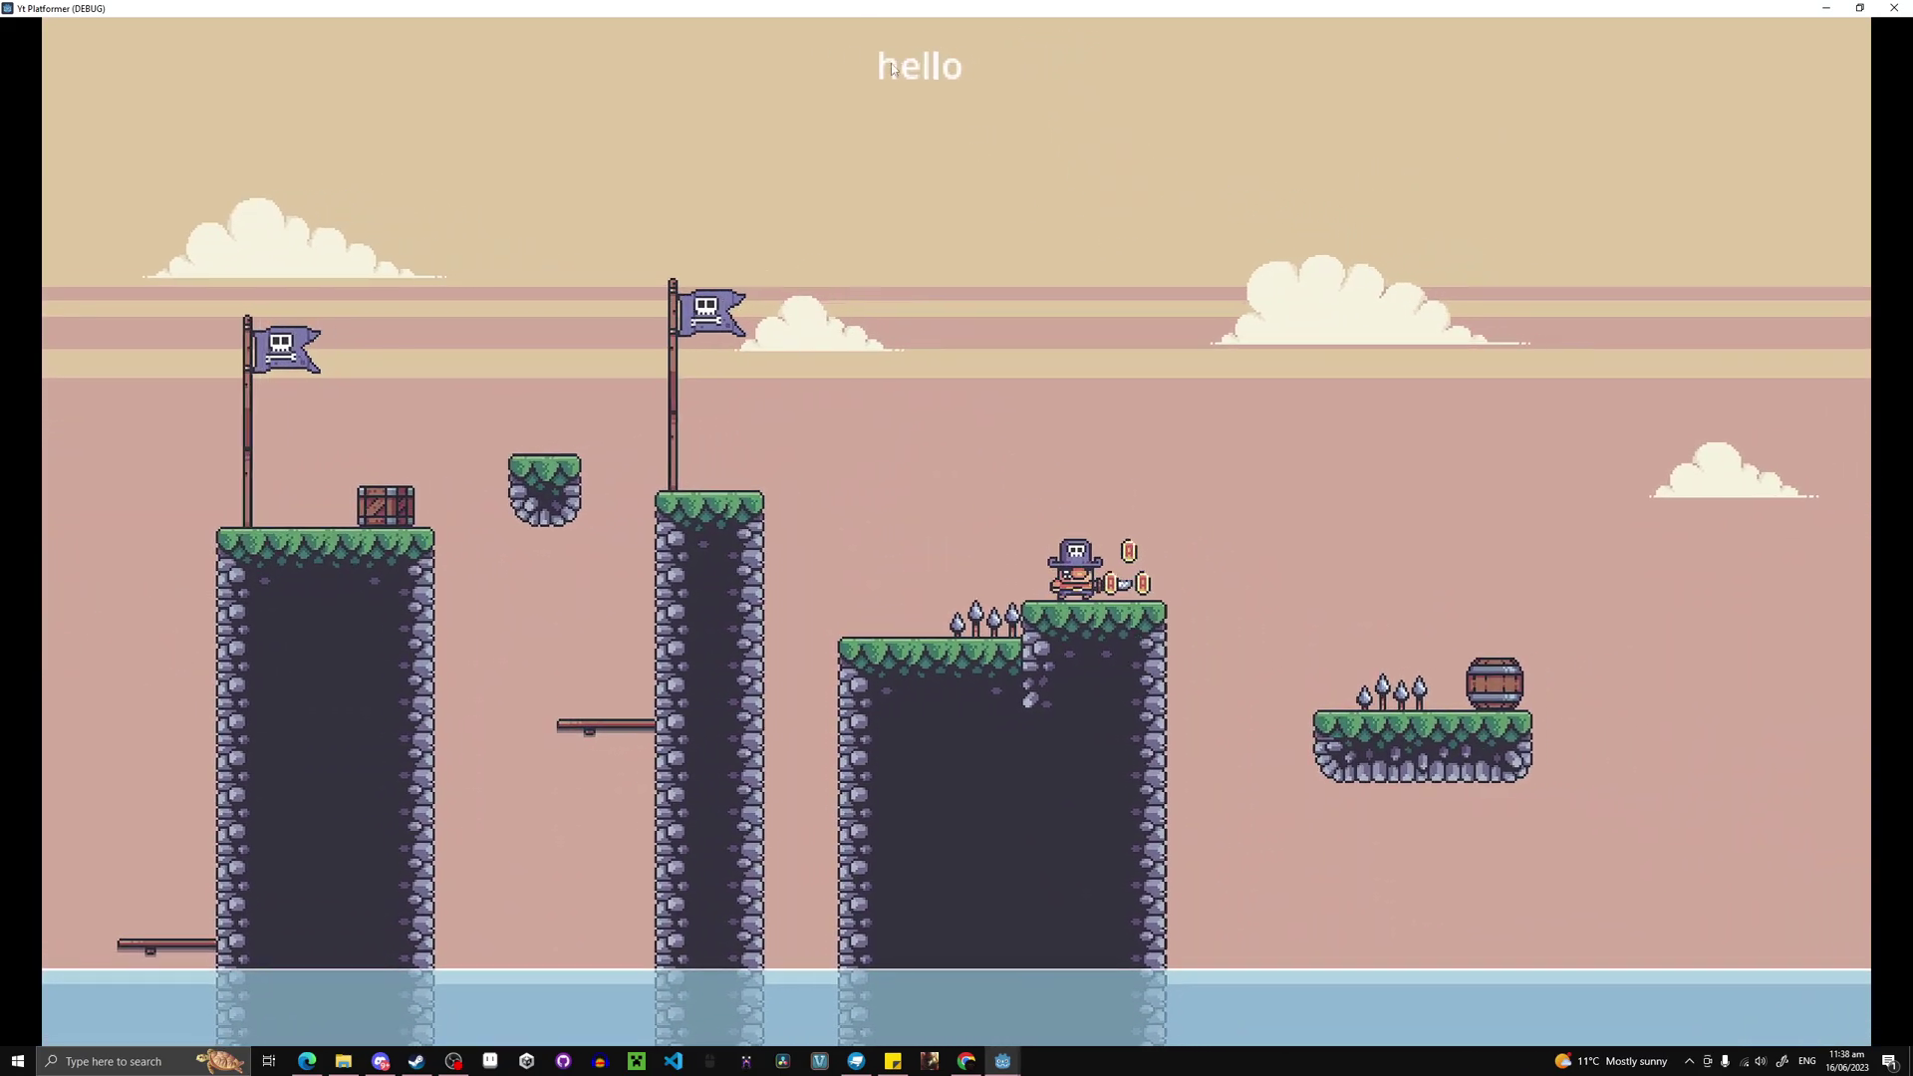
pyautogui.press('space')
pyautogui.press('Left')
pyautogui.press('space')
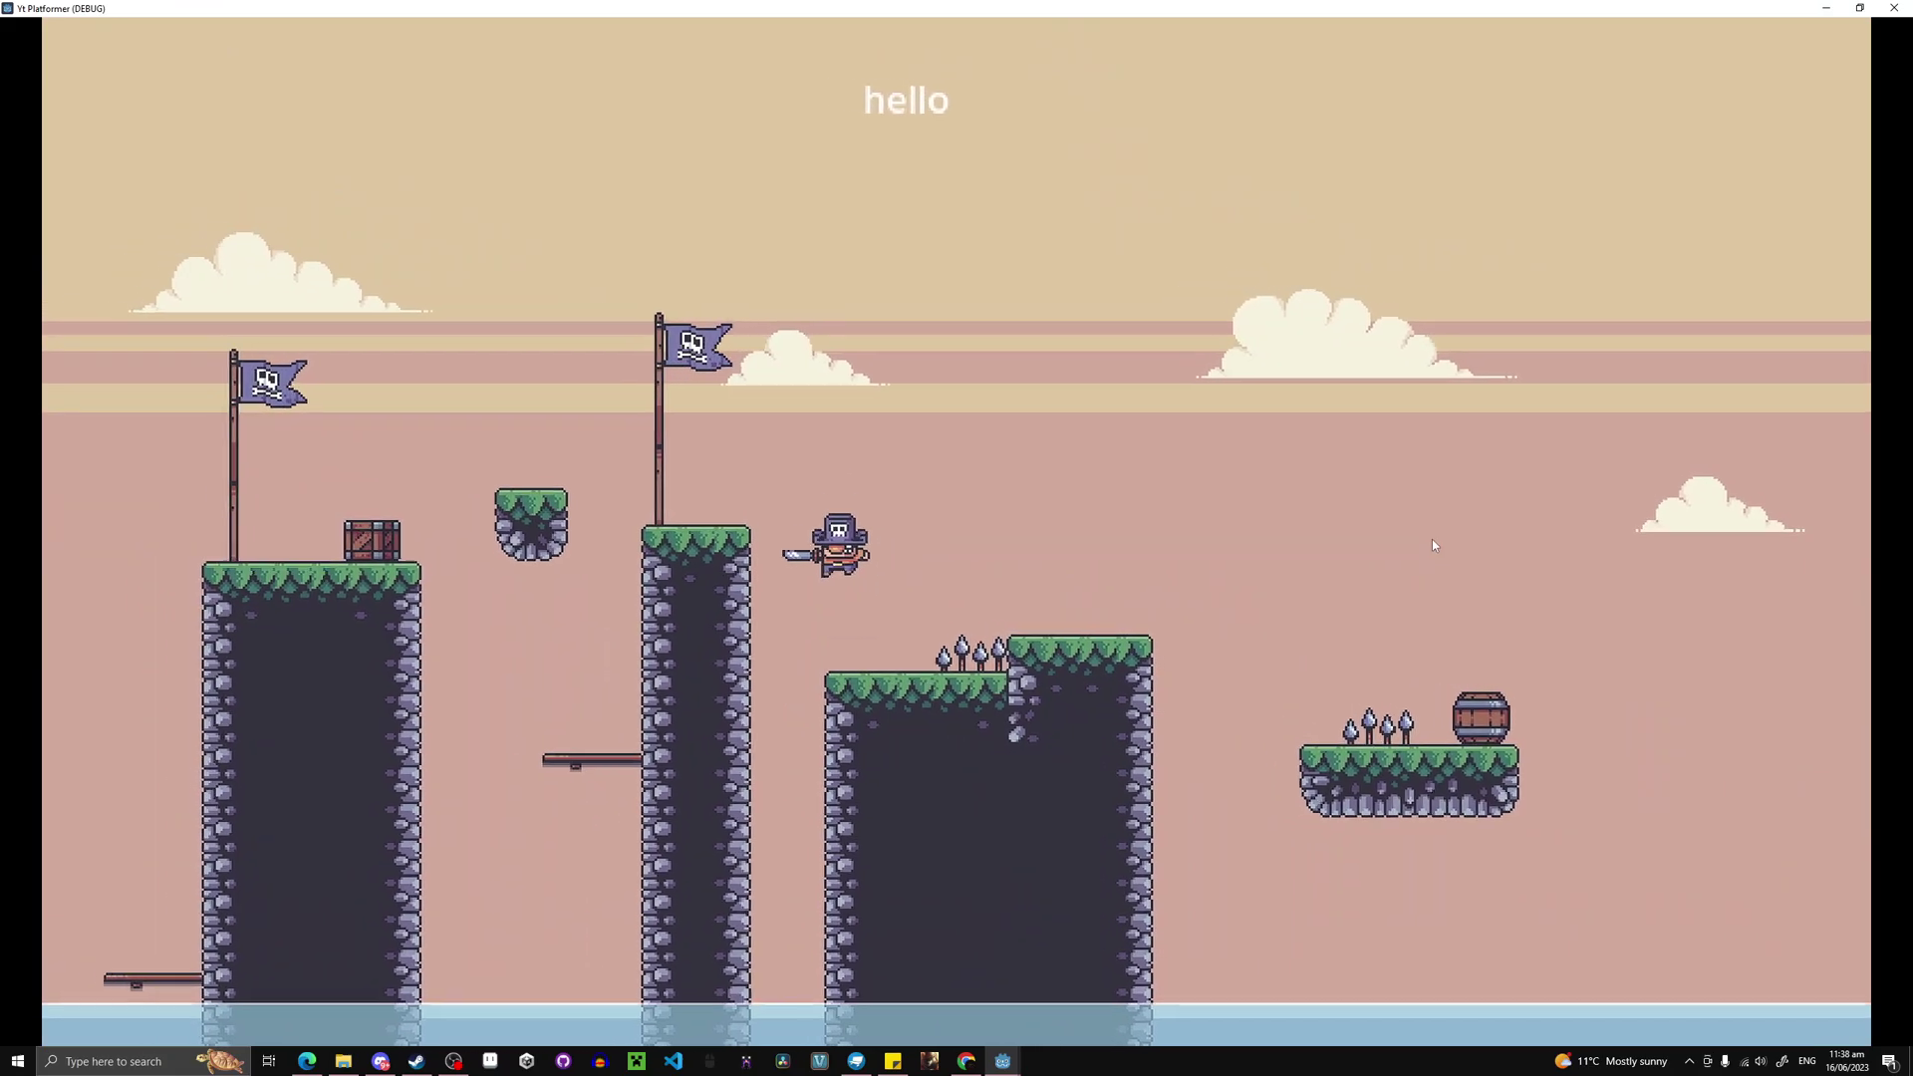
pyautogui.press('Right')
pyautogui.press('space')
pyautogui.click(1894, 8)
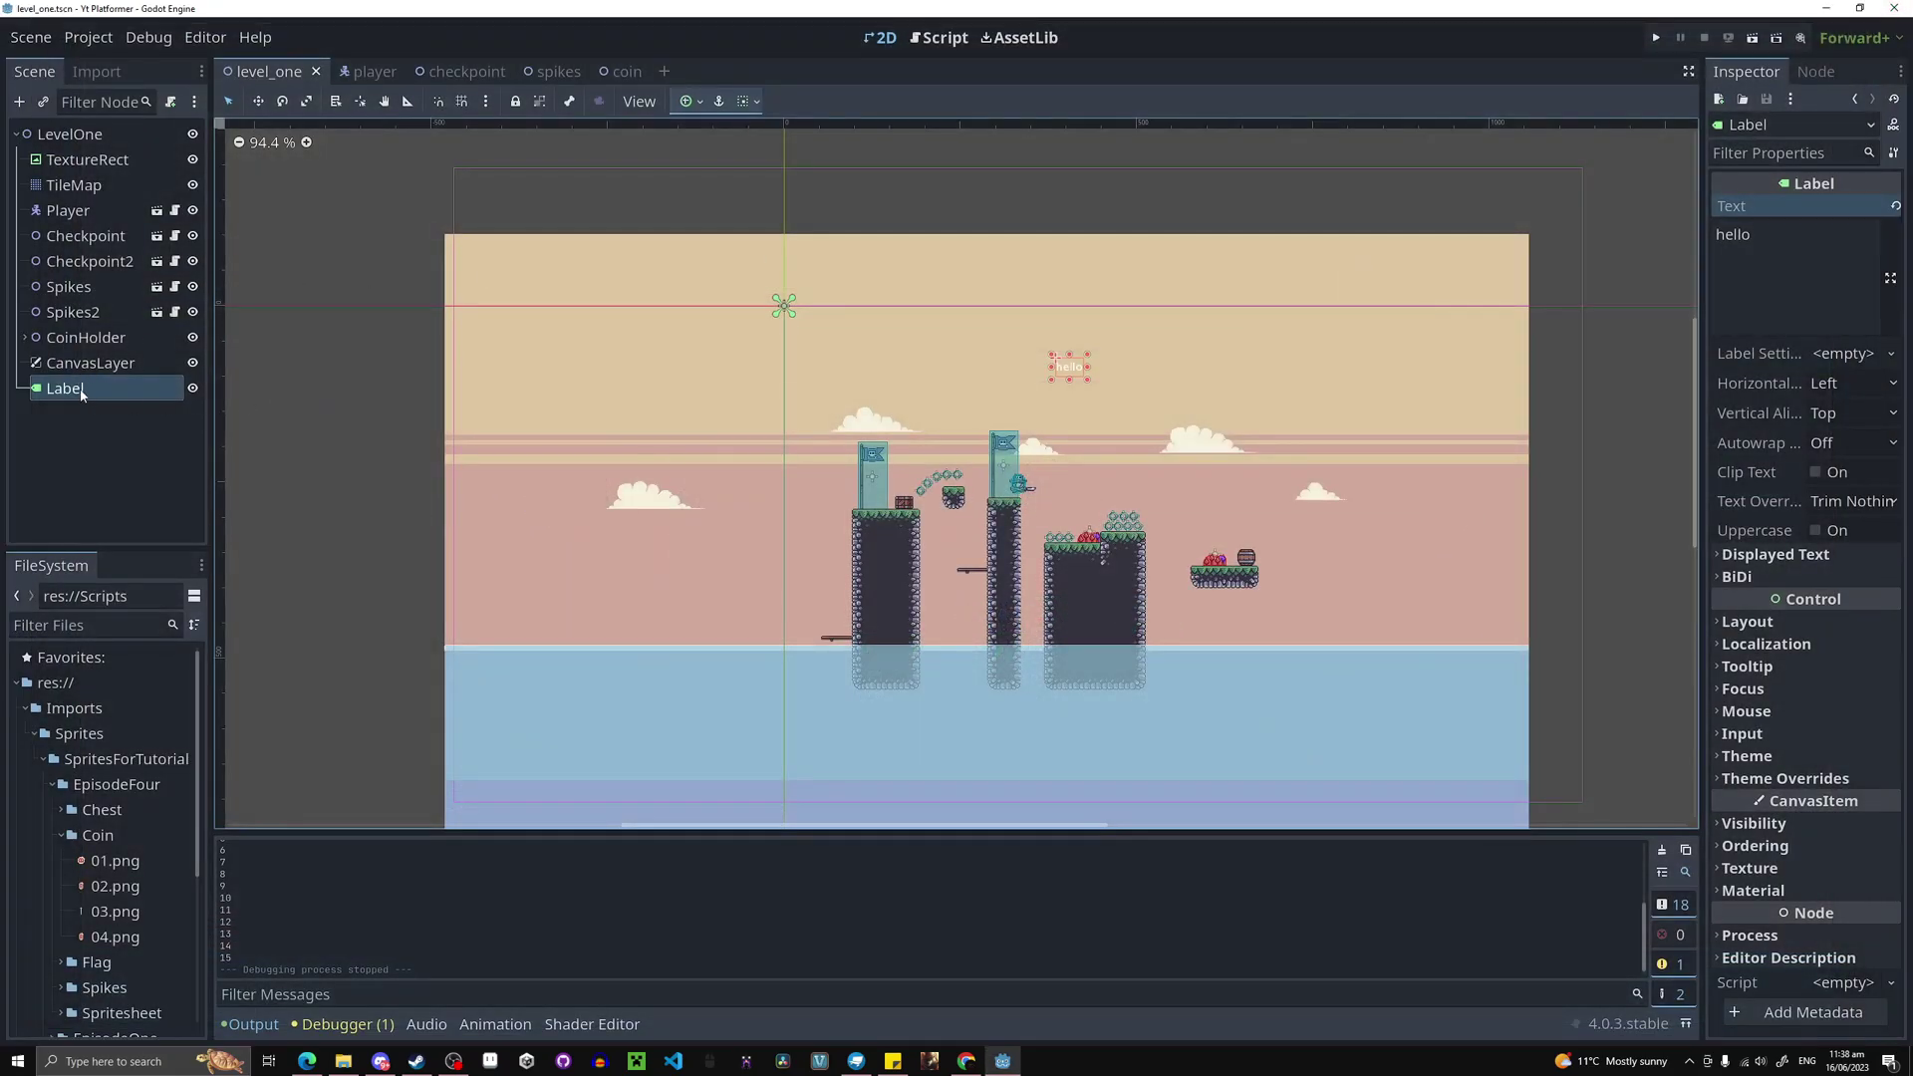
# Delete the hello label and rename the CanvasLayer node UIManager.
pyautogui.press('Delete')
pyautogui.click(916, 555)
pyautogui.click(88, 363)
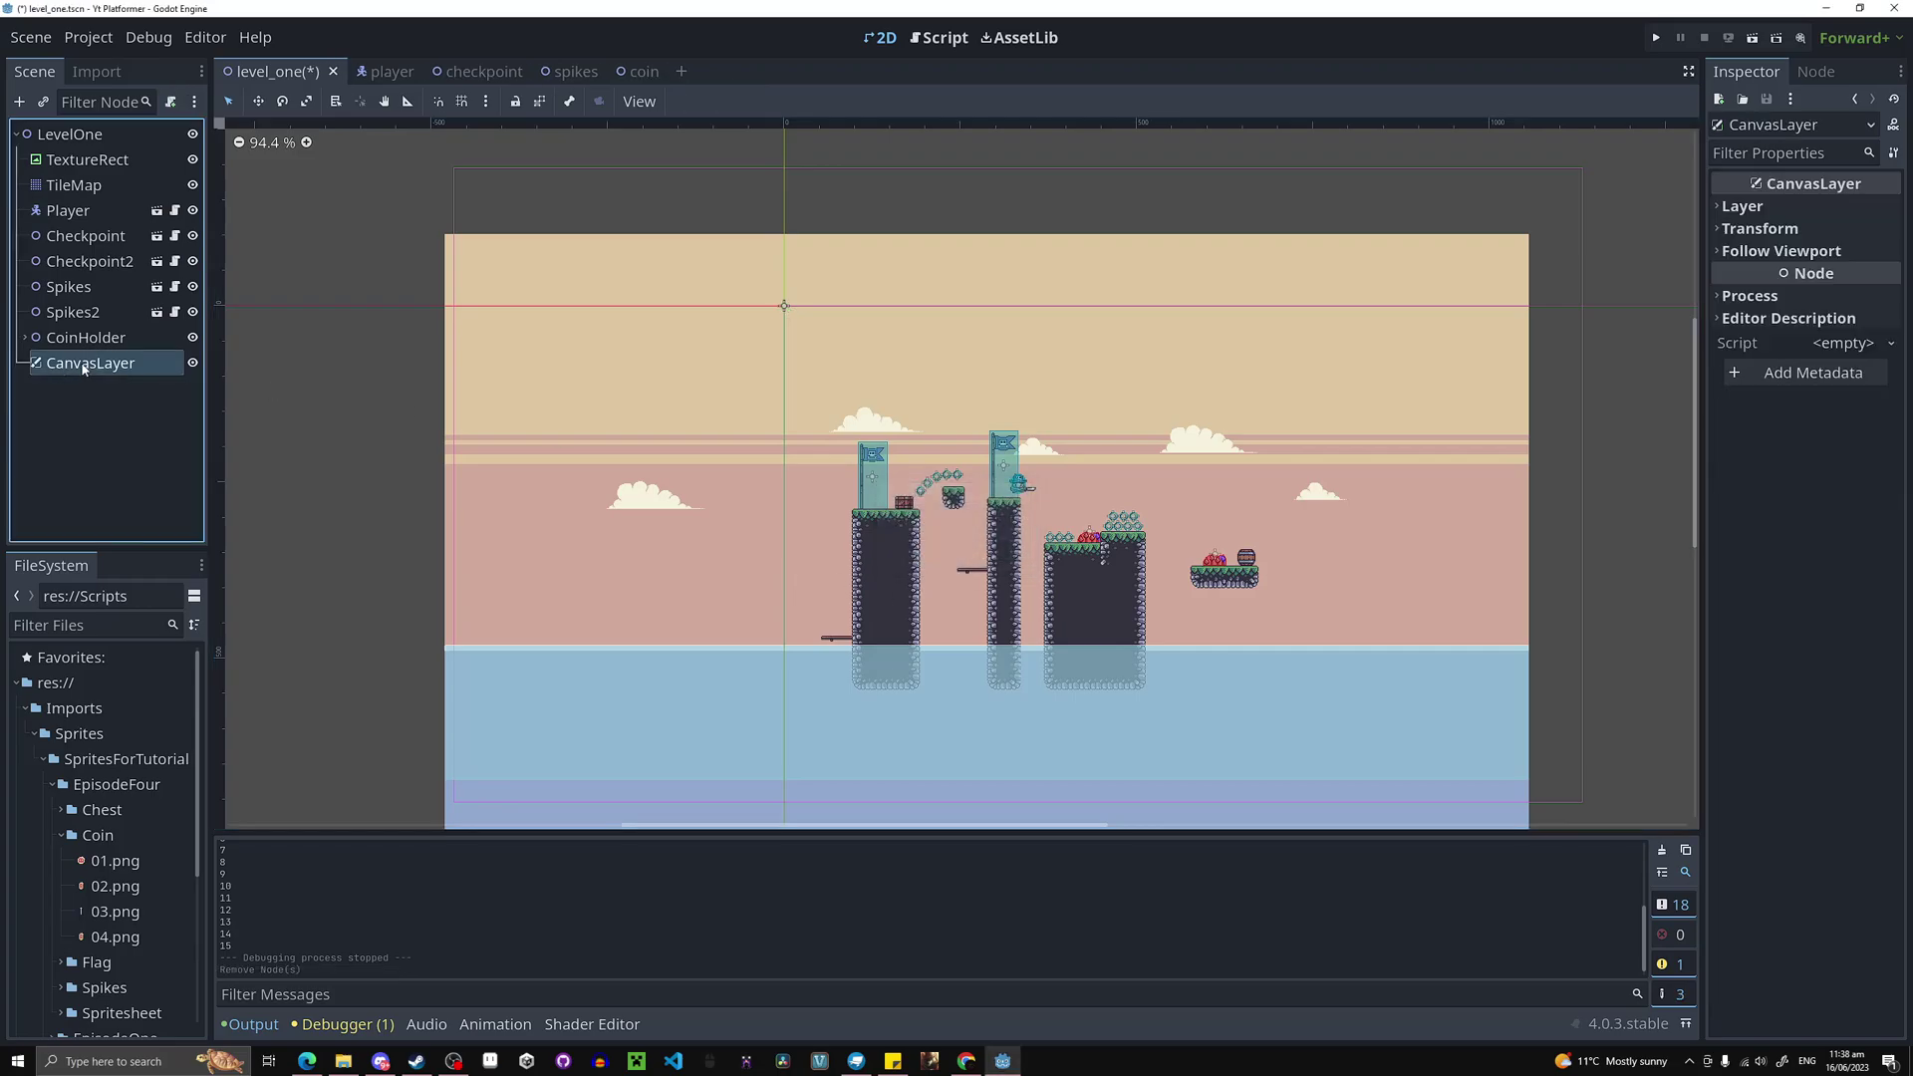
pyautogui.doubleClick(87, 362)
pyautogui.write('UIManager')
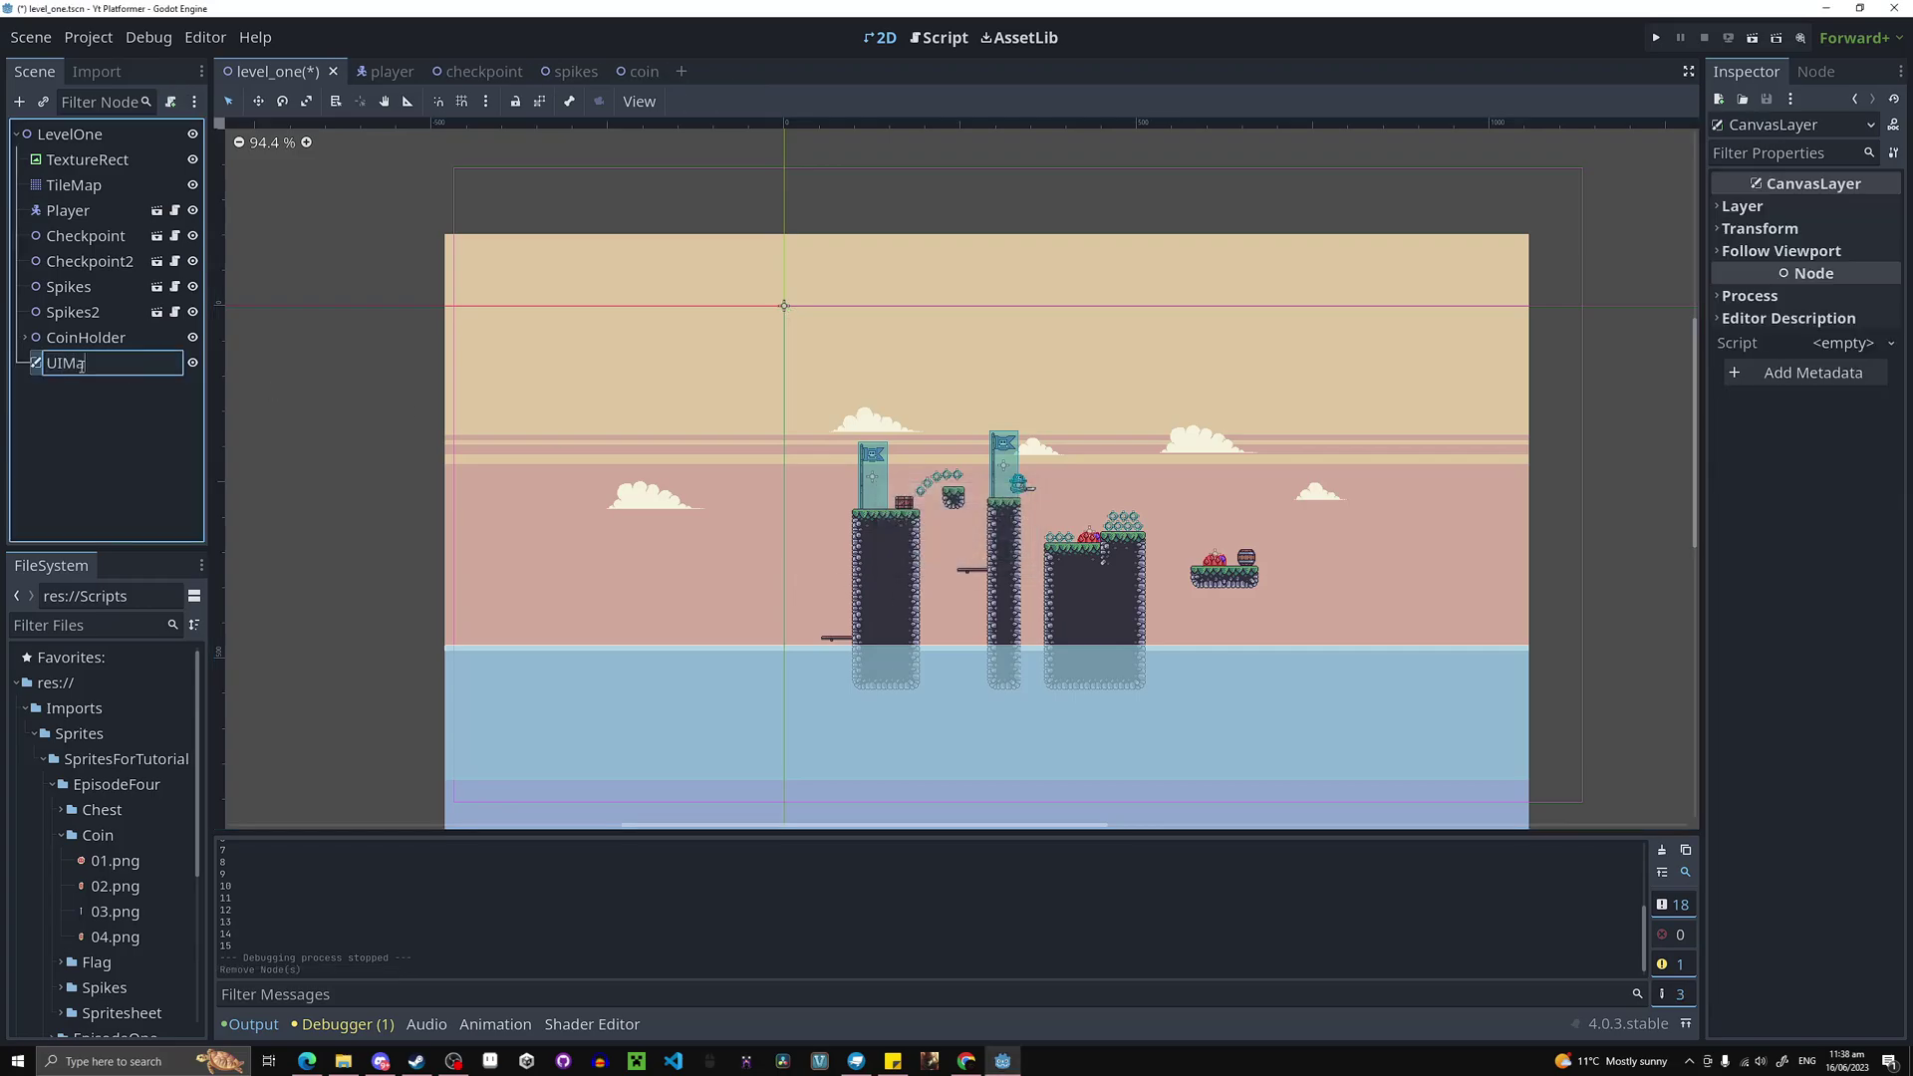
pyautogui.press('Return')
# Add a TextureRect named CoinIcon under UIManager and assign 01.png from the Coin folder as its texture.
pyautogui.rightClick(115, 365)
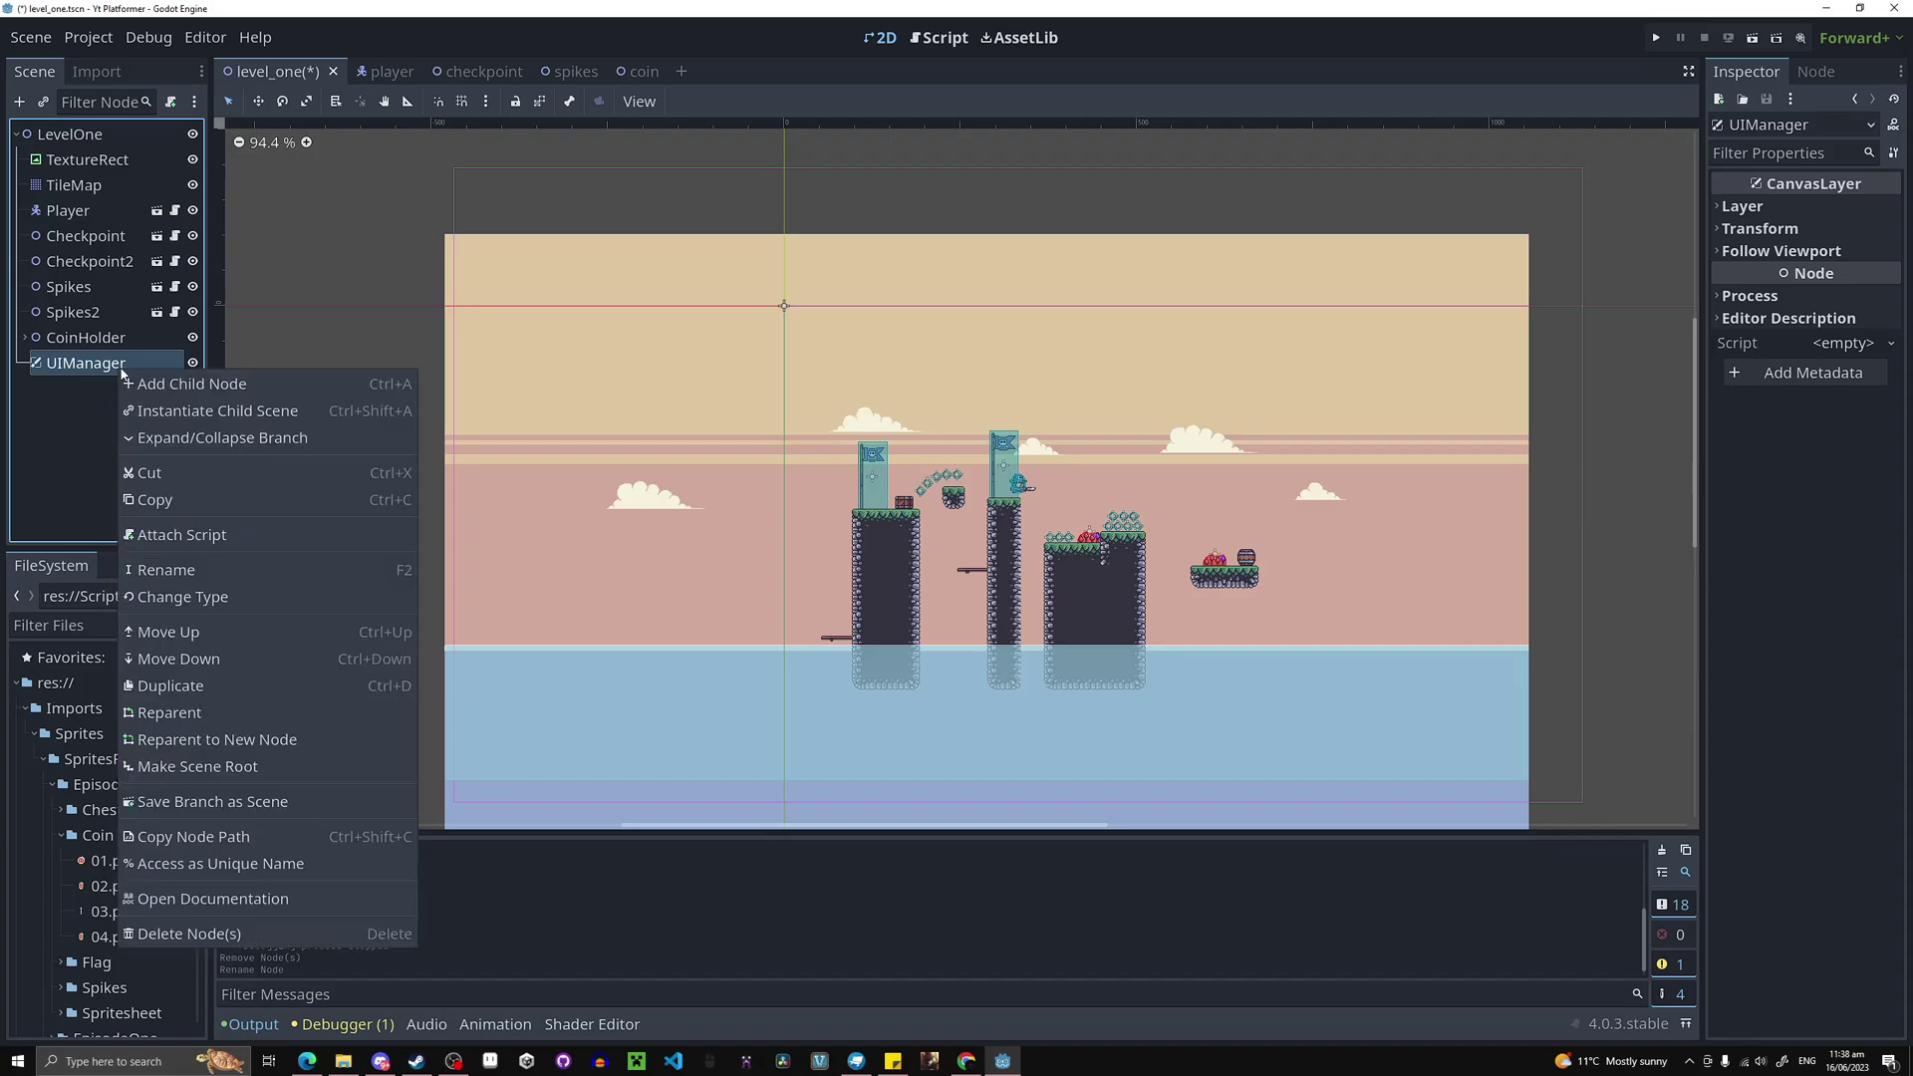
pyautogui.click(150, 379)
pyautogui.write('textu')
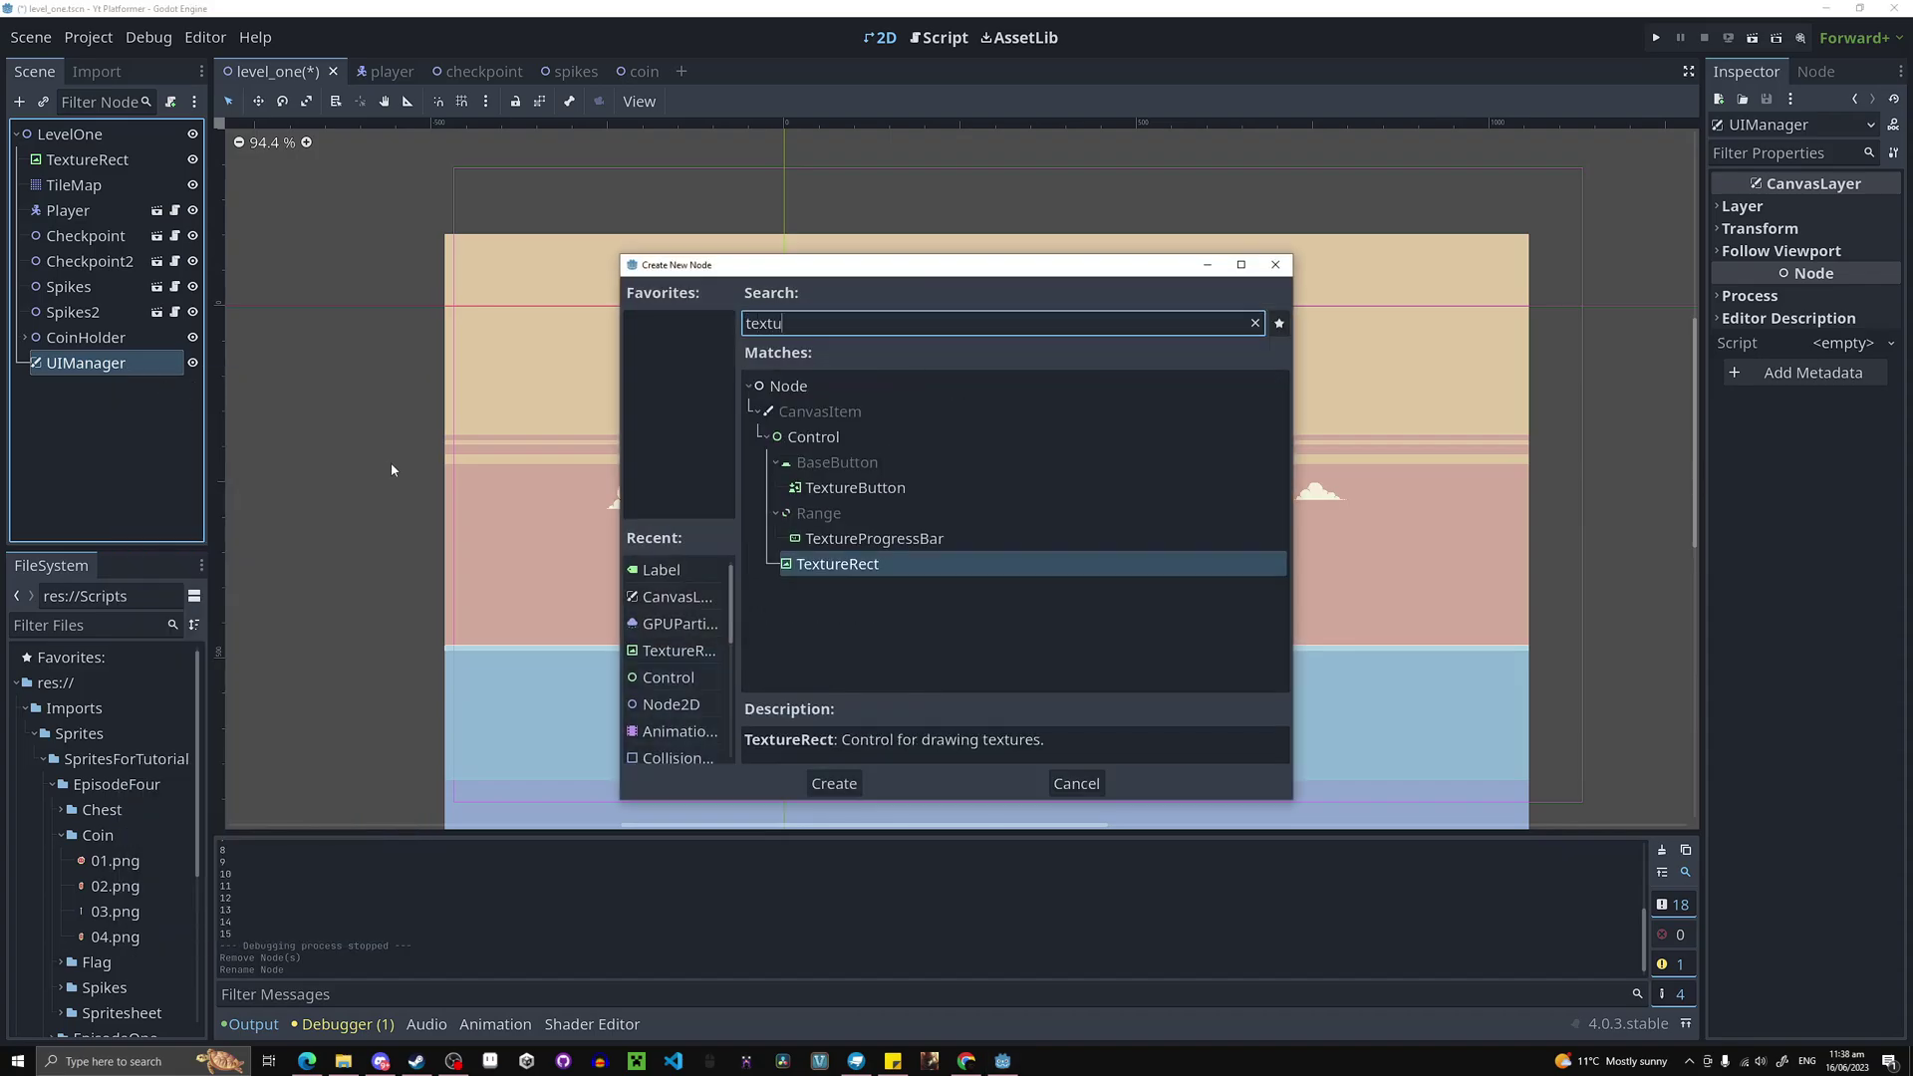
pyautogui.press('Return')
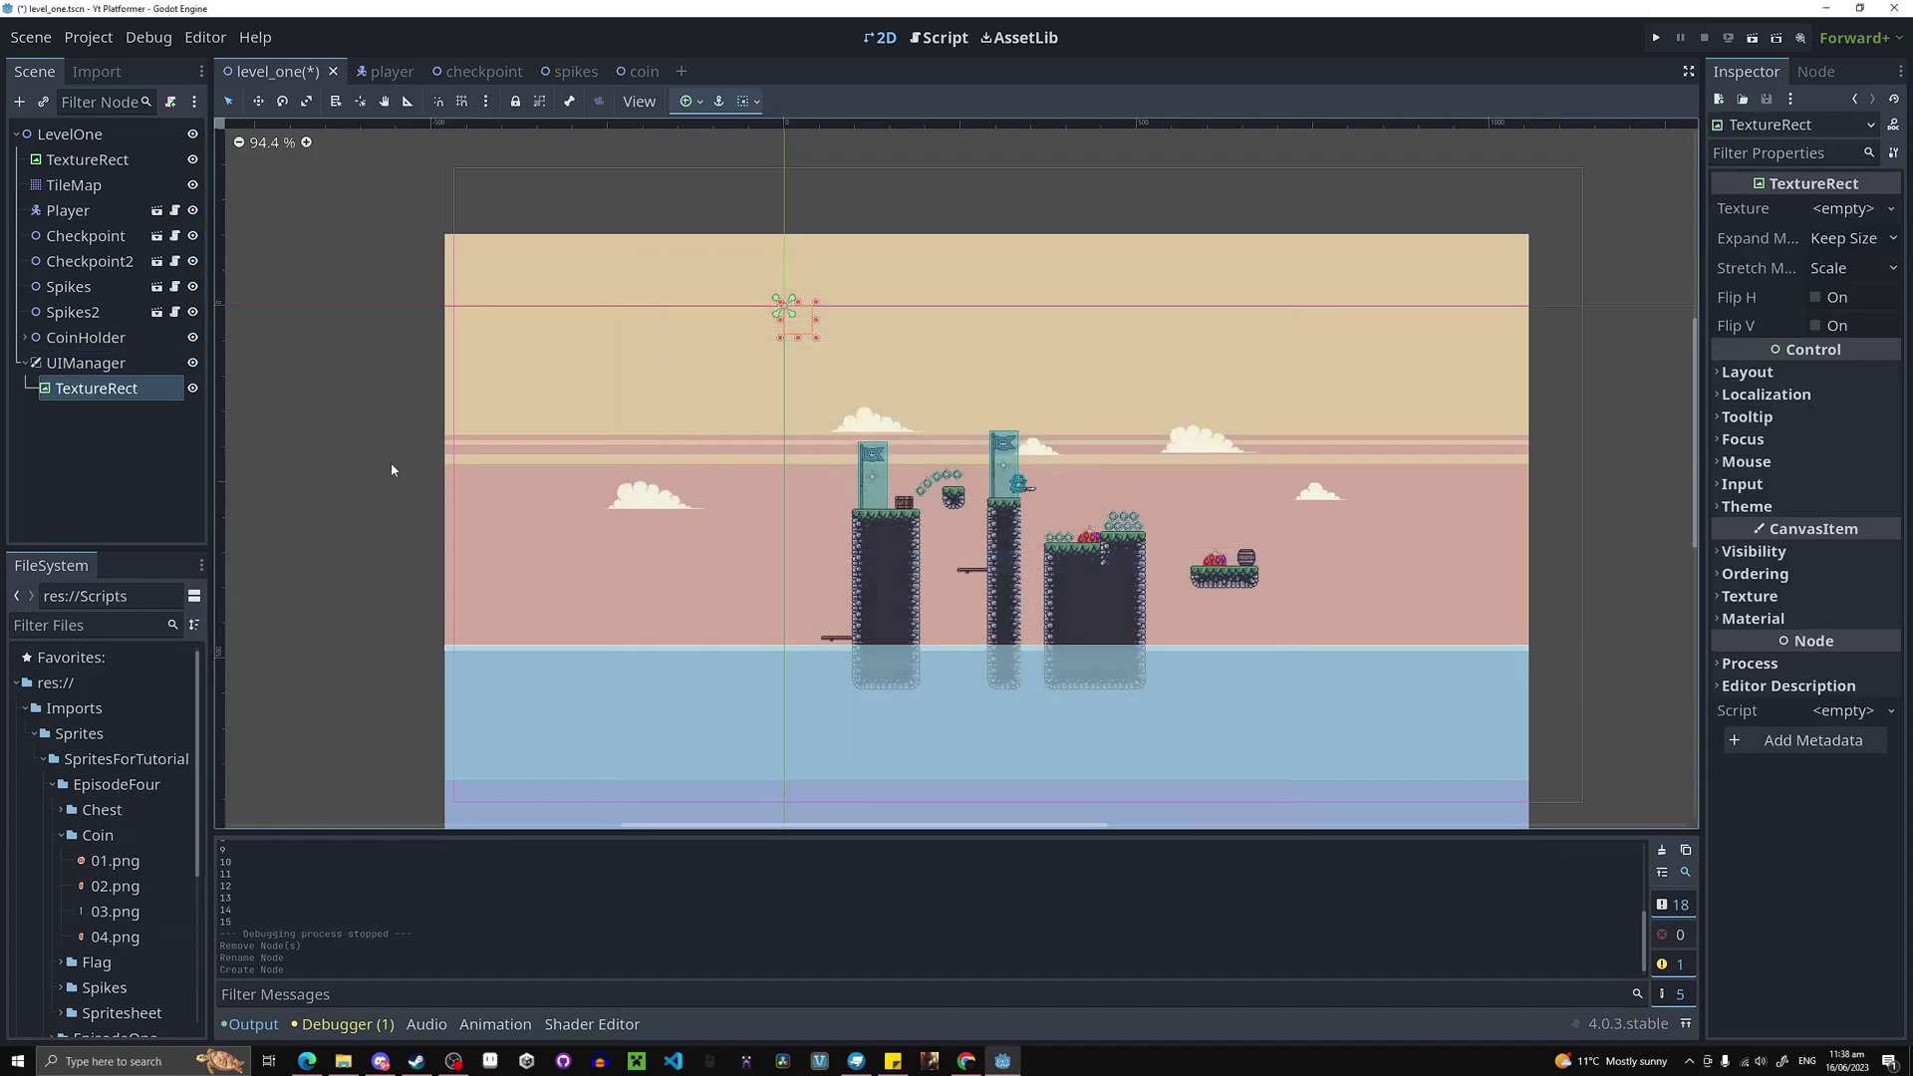
pyautogui.doubleClick(139, 391)
pyautogui.write('Coin')
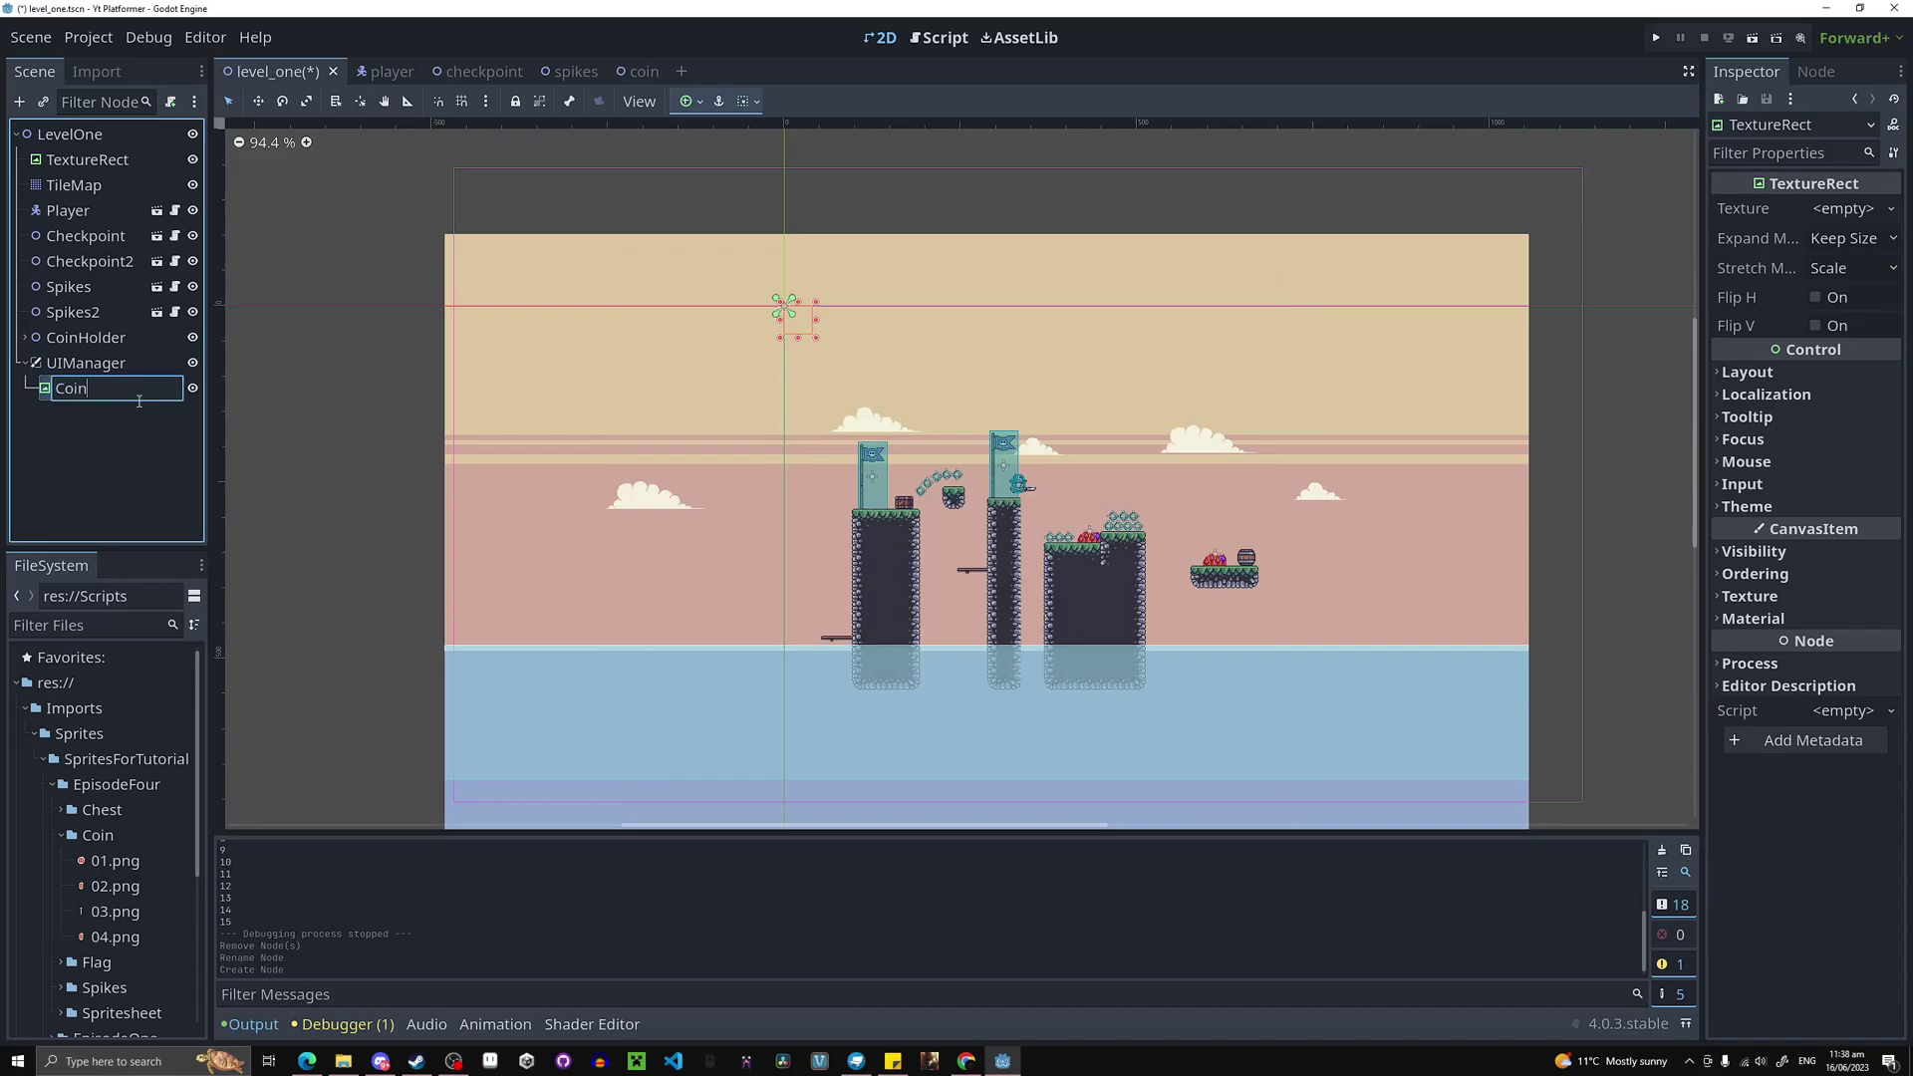
pyautogui.write('Icon')
pyautogui.press('Return')
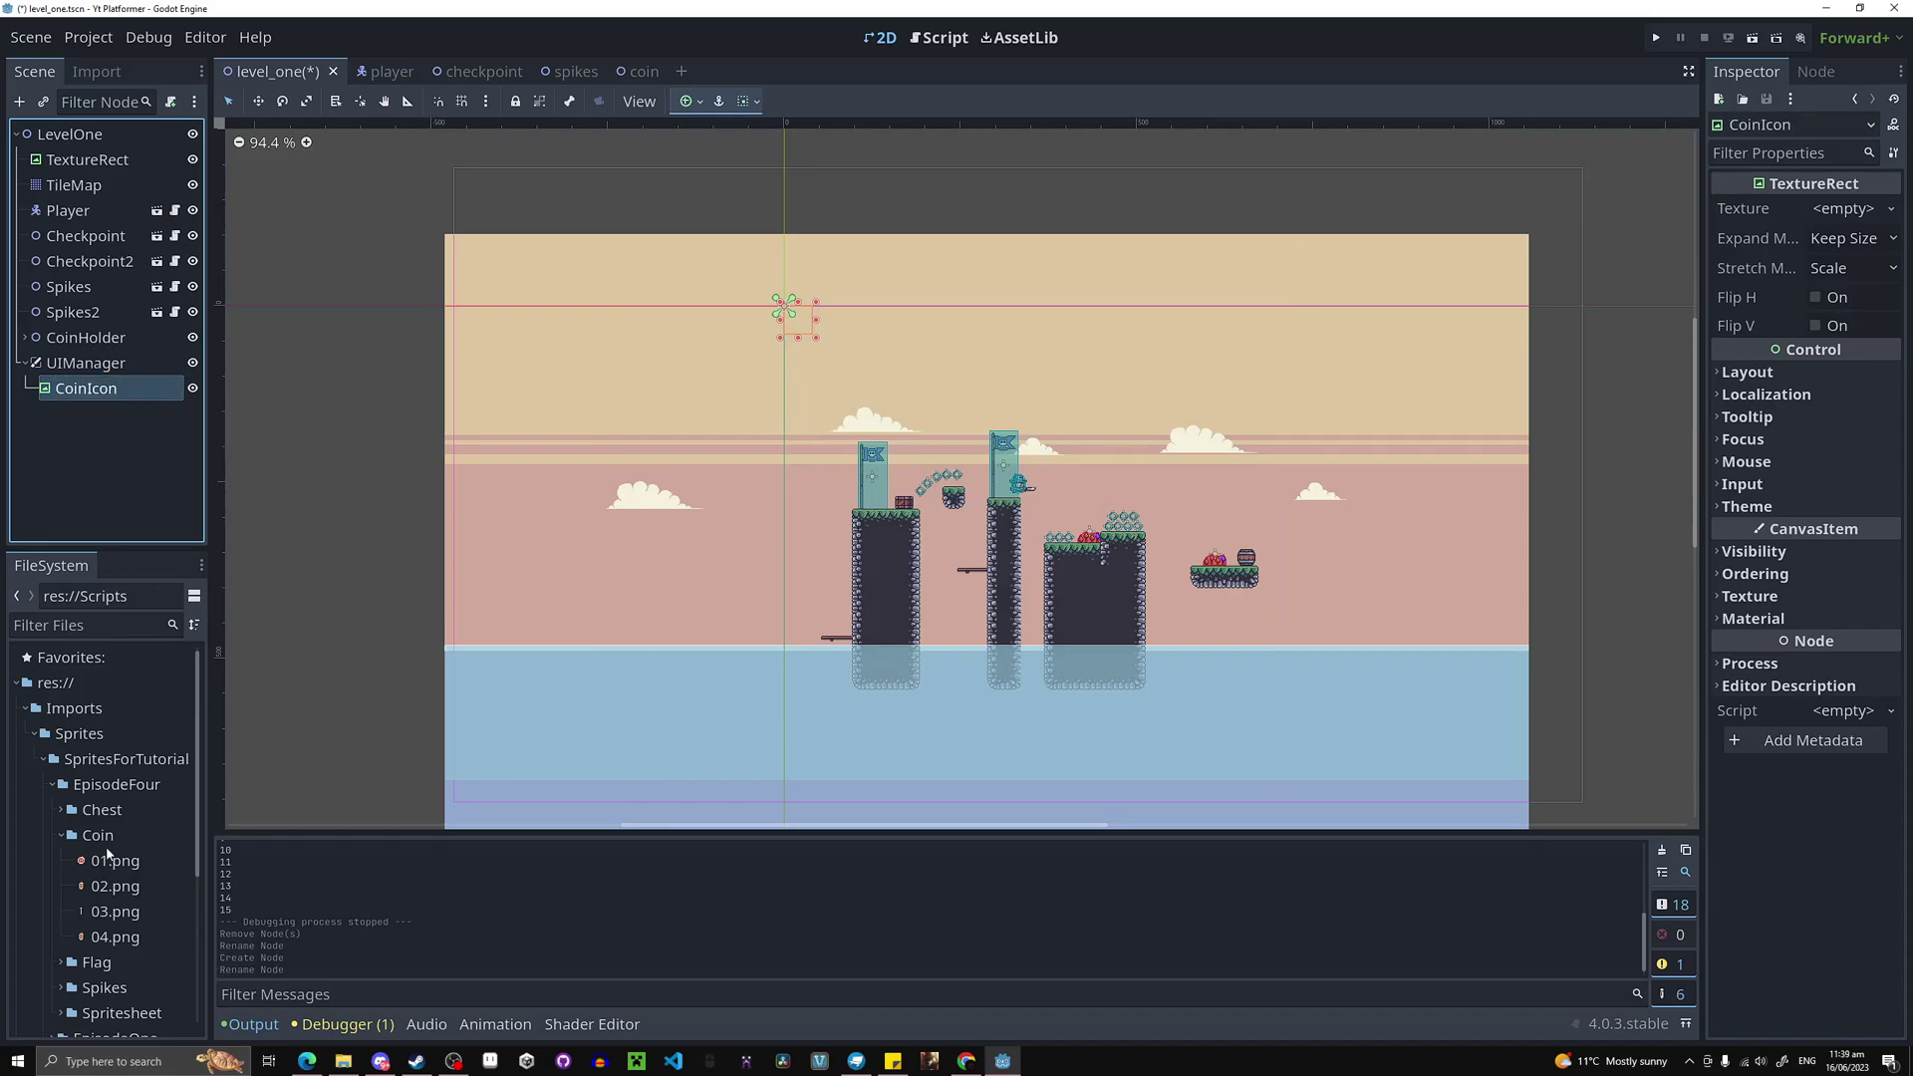
pyautogui.moveTo(100, 865); pyautogui.dragTo(1843, 210)
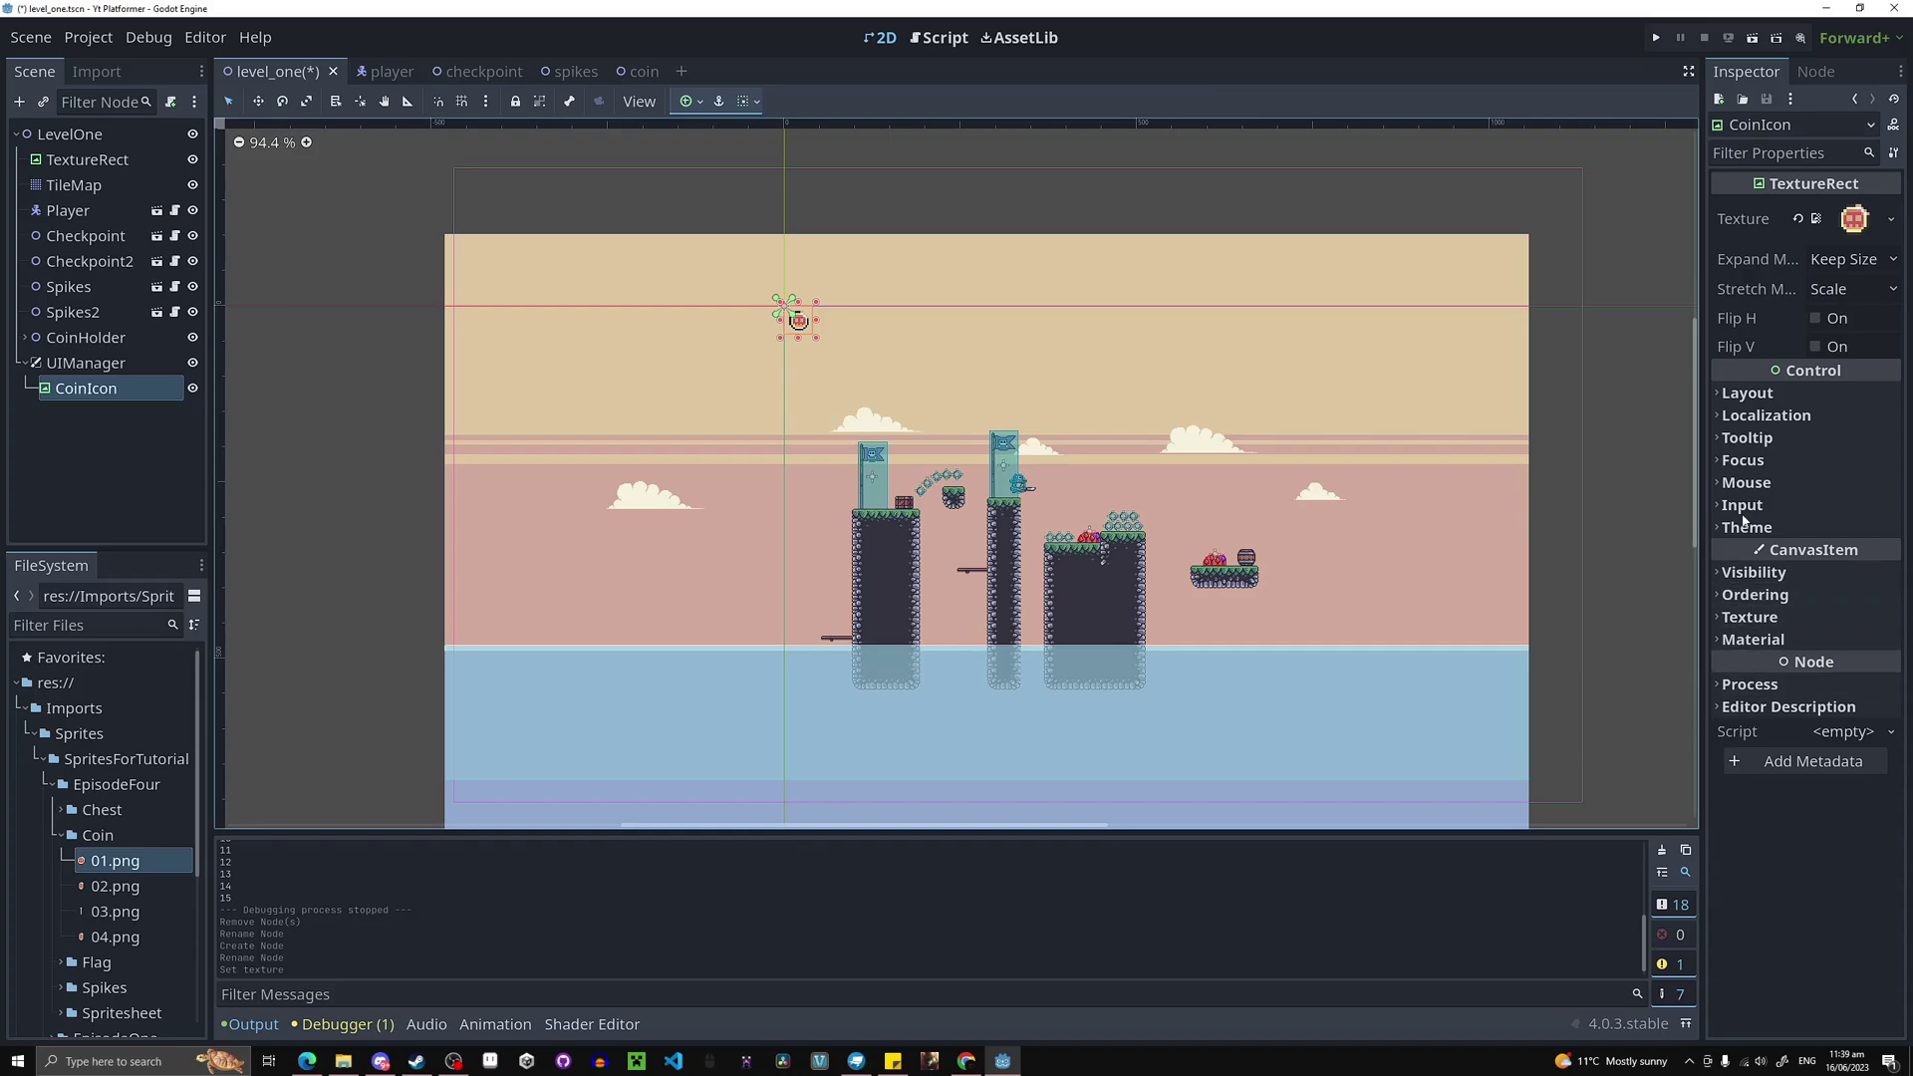
# Set CoinIcon's size to 24 by 24 px and save the scene.
pyautogui.click(1749, 395)
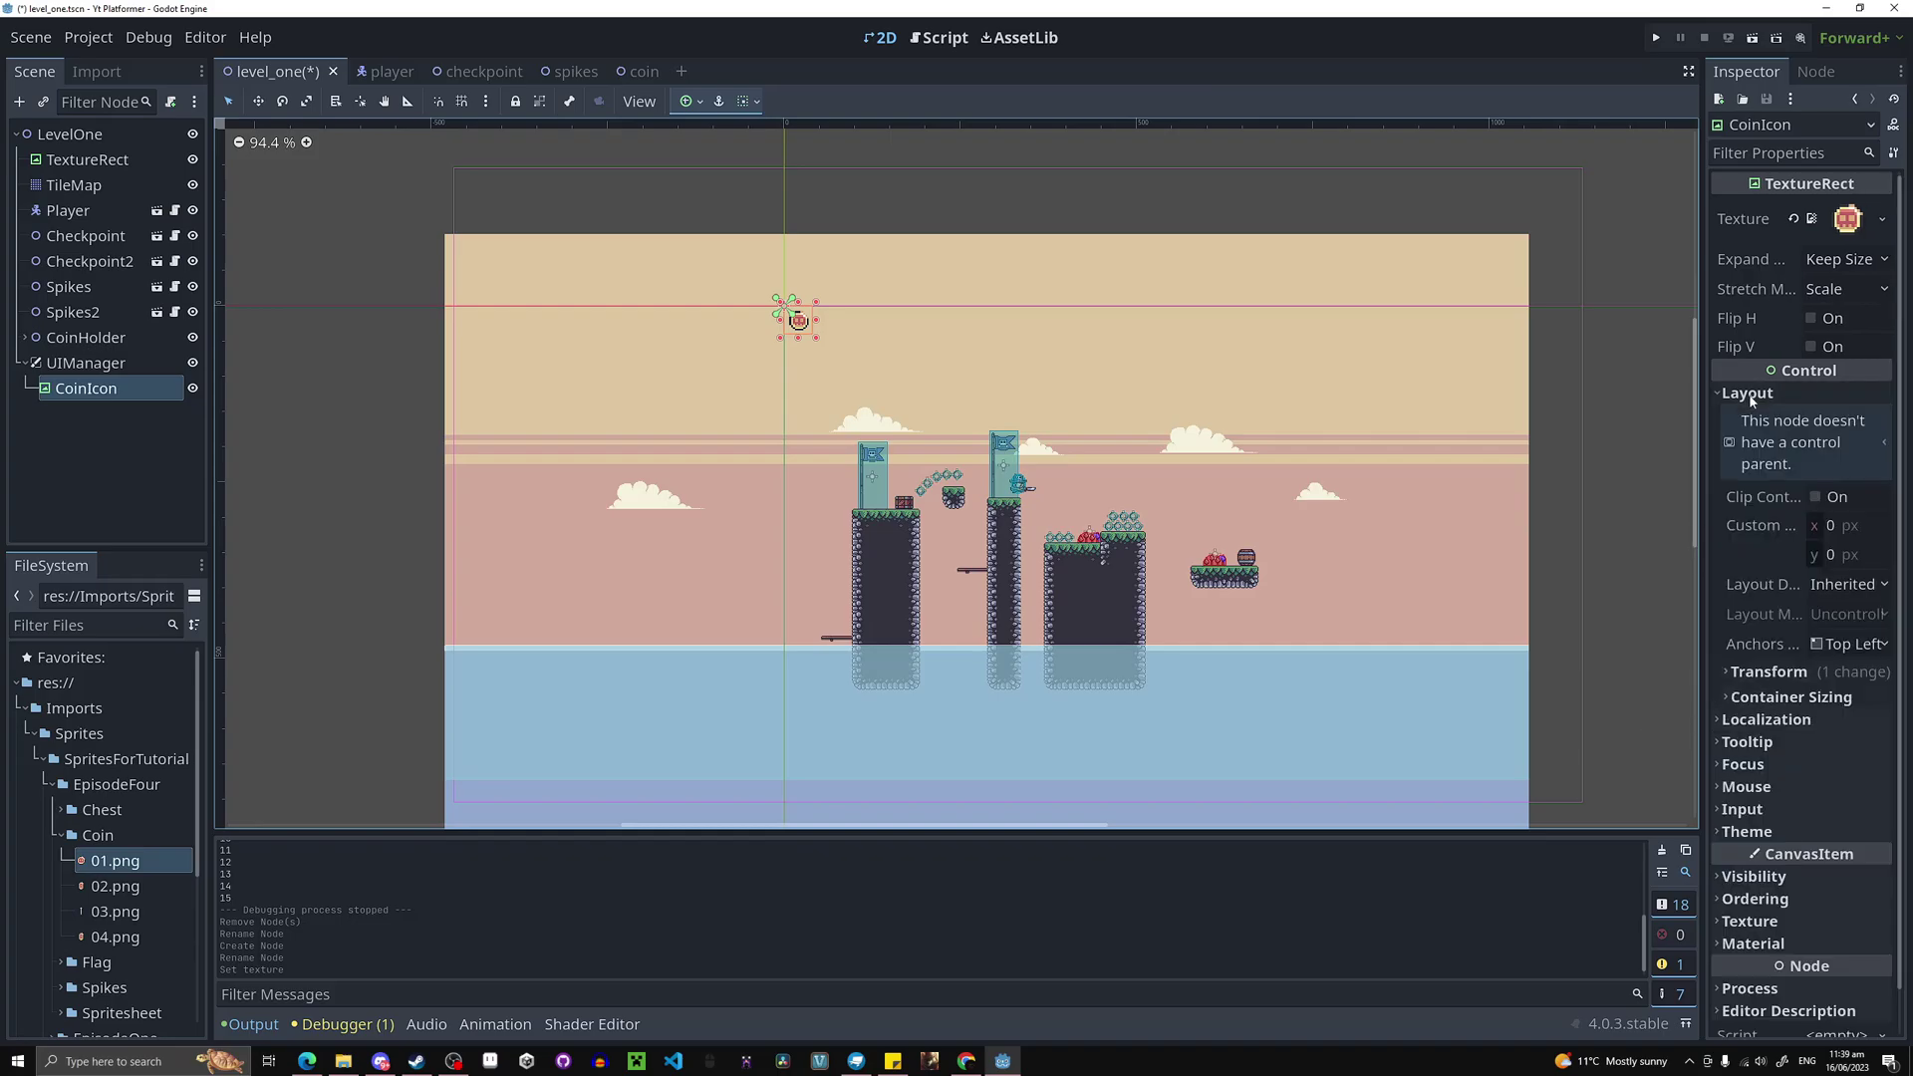
pyautogui.click(1746, 674)
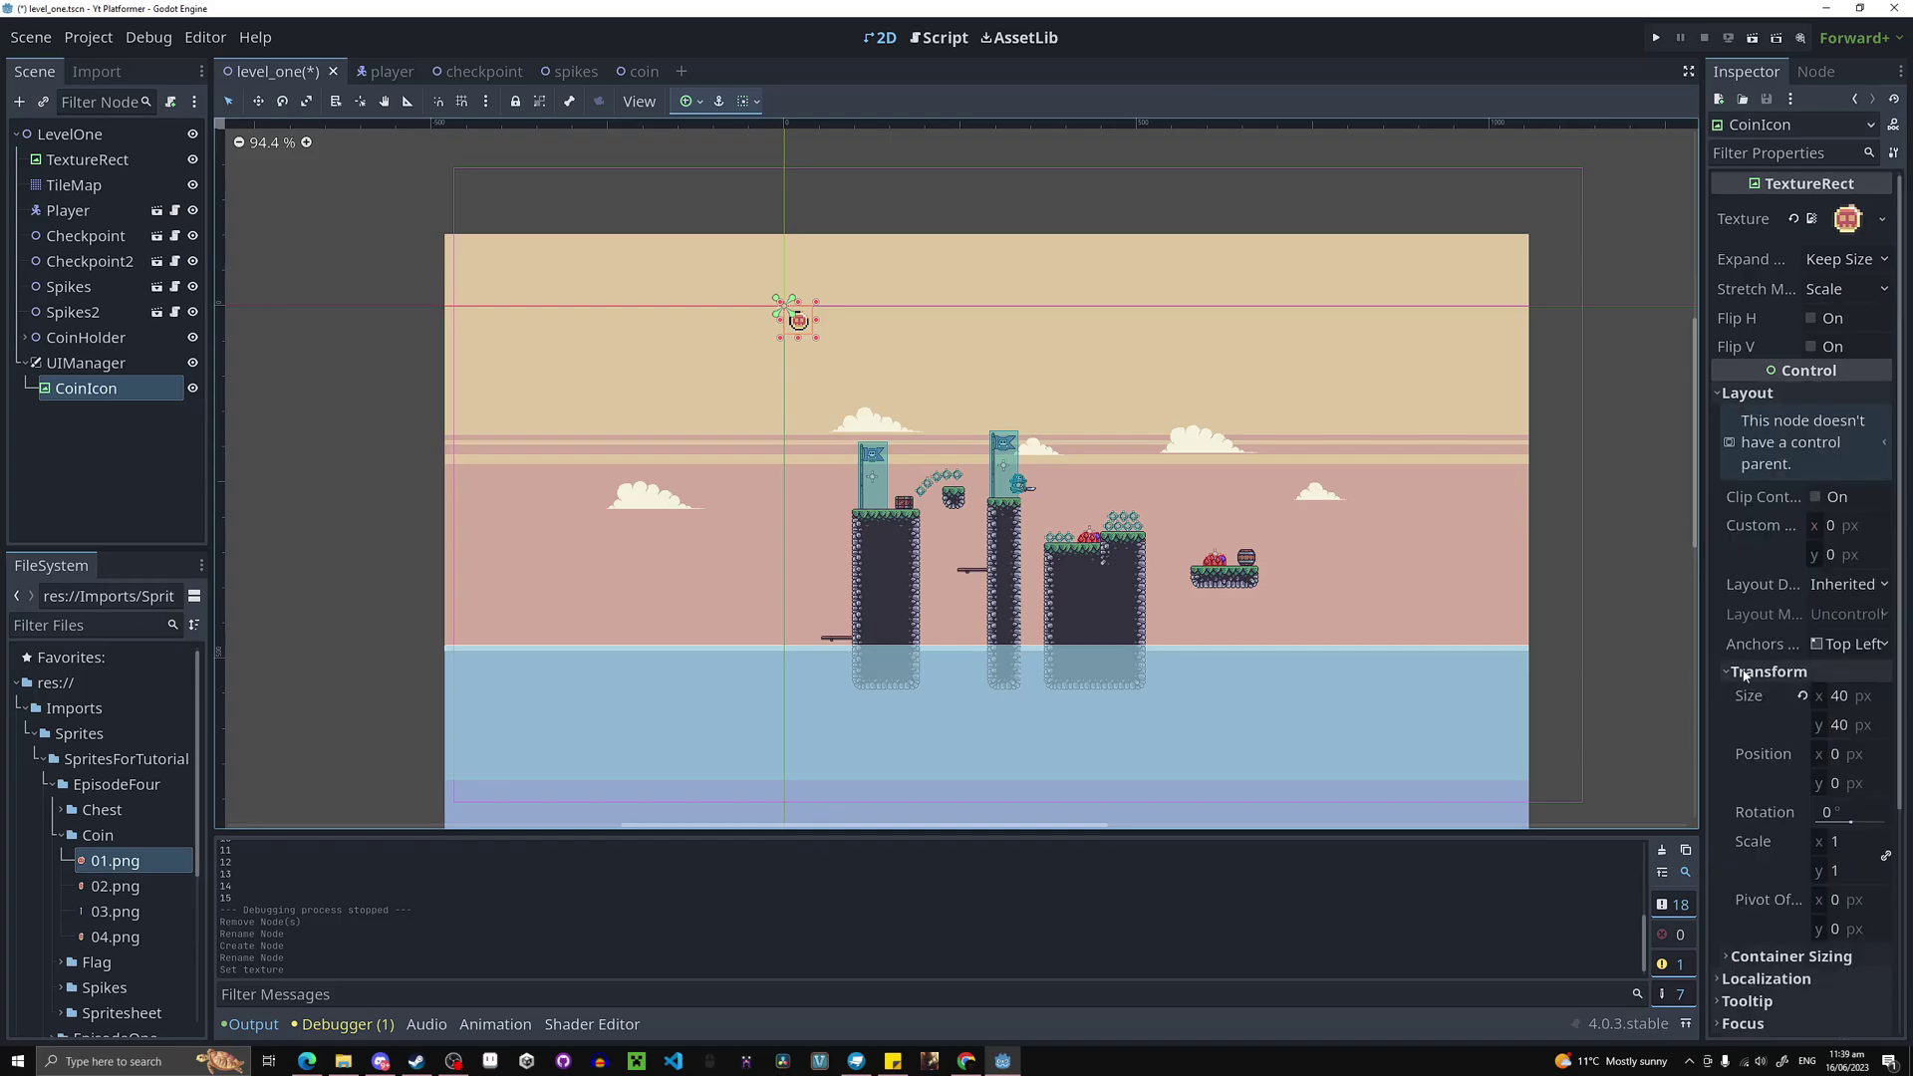
pyautogui.click(1844, 695)
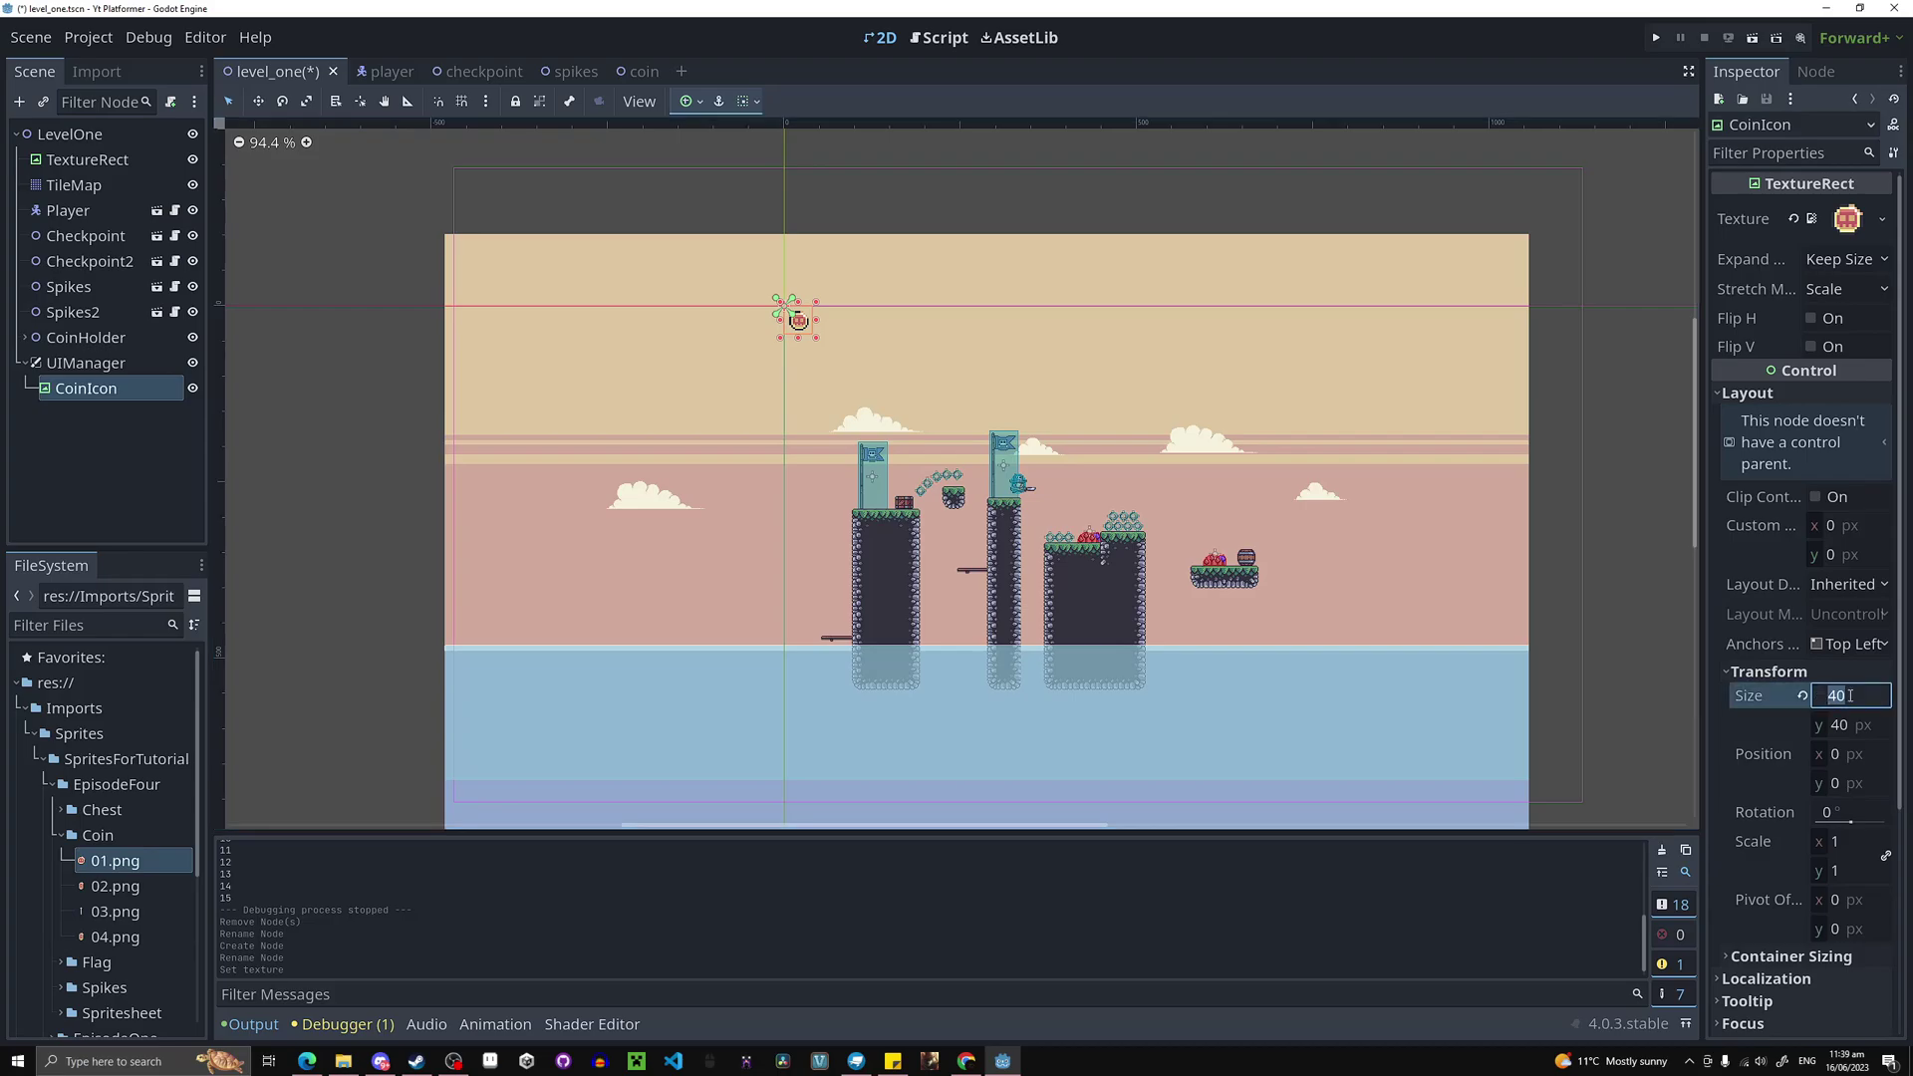
pyautogui.write('24')
pyautogui.press('Return')
pyautogui.click(1843, 724)
pyautogui.write('24')
pyautogui.press('Return')
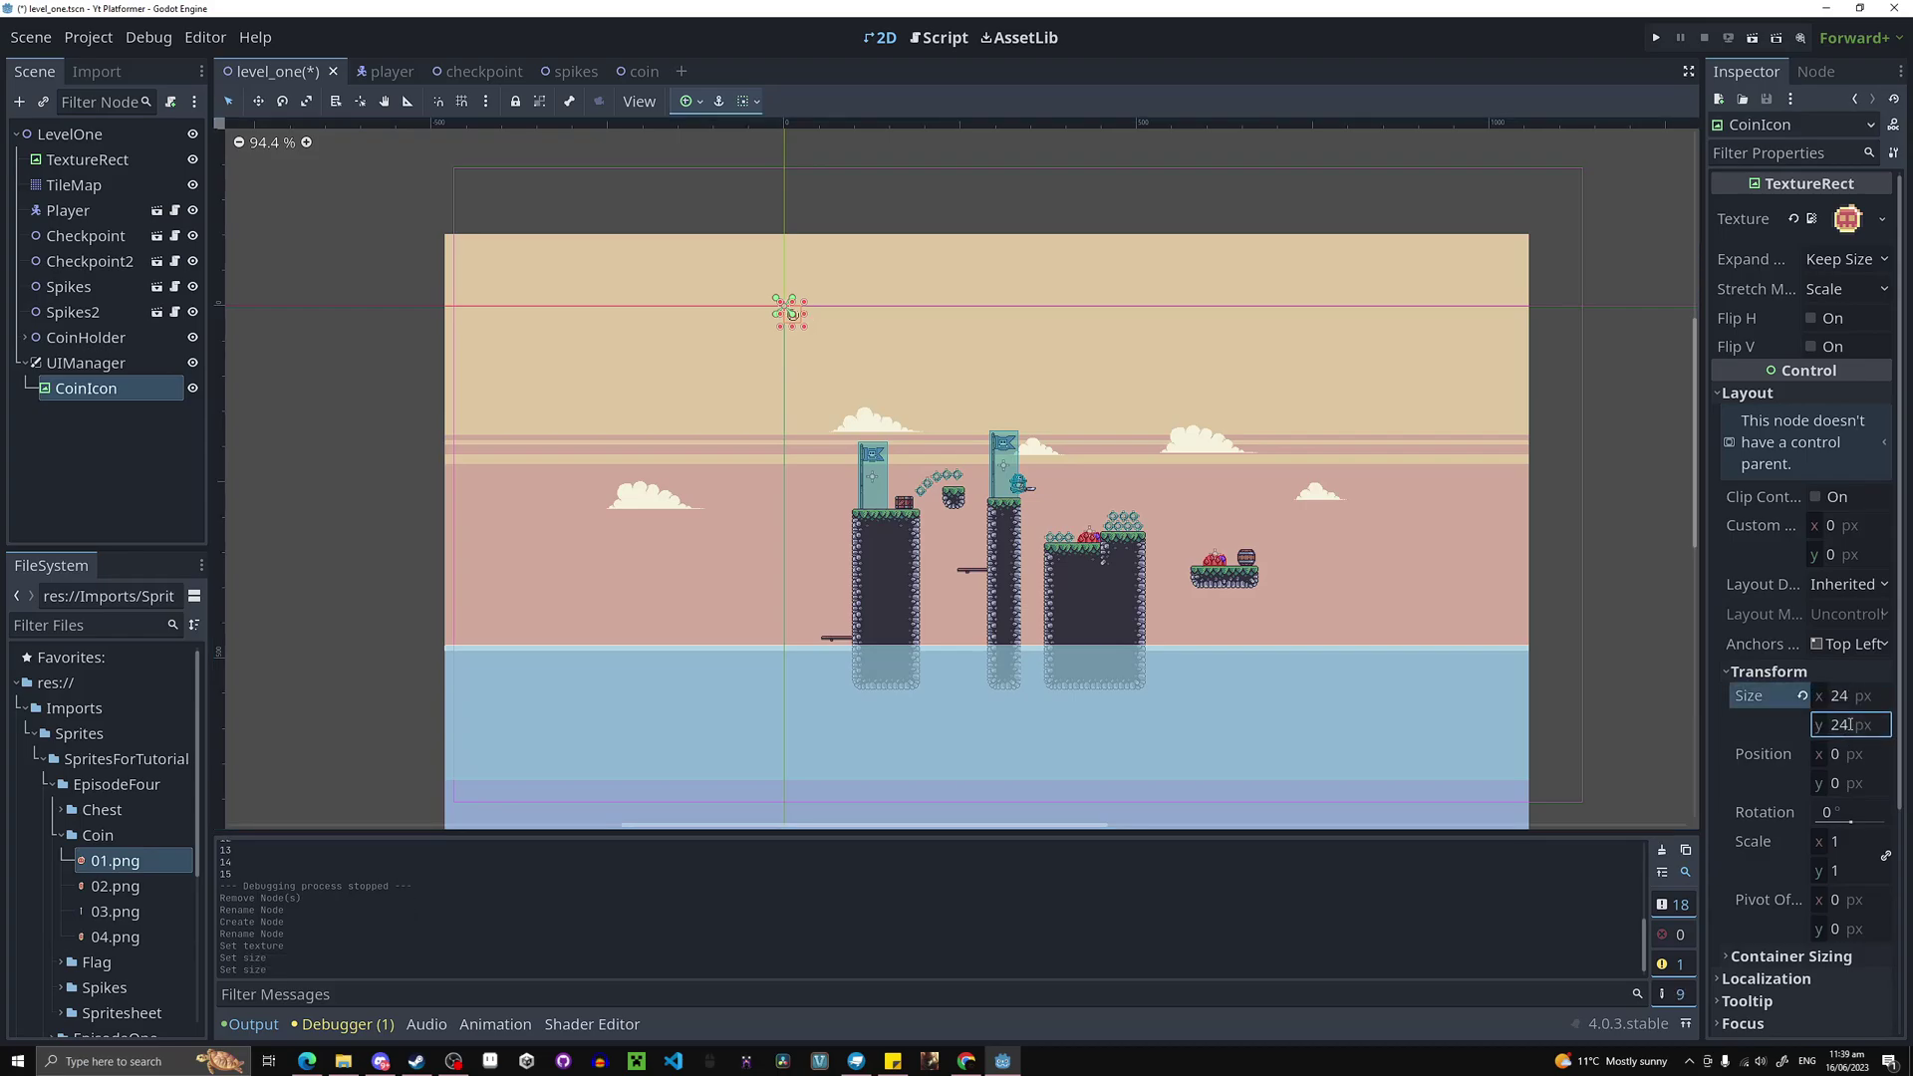
pyautogui.hotkey('ctrl', 's')
# Add a Label node under UIManager and rename it CoinDisplay.
pyautogui.scroll(3, 777, 348)
pyautogui.scroll(2, 749, 374)
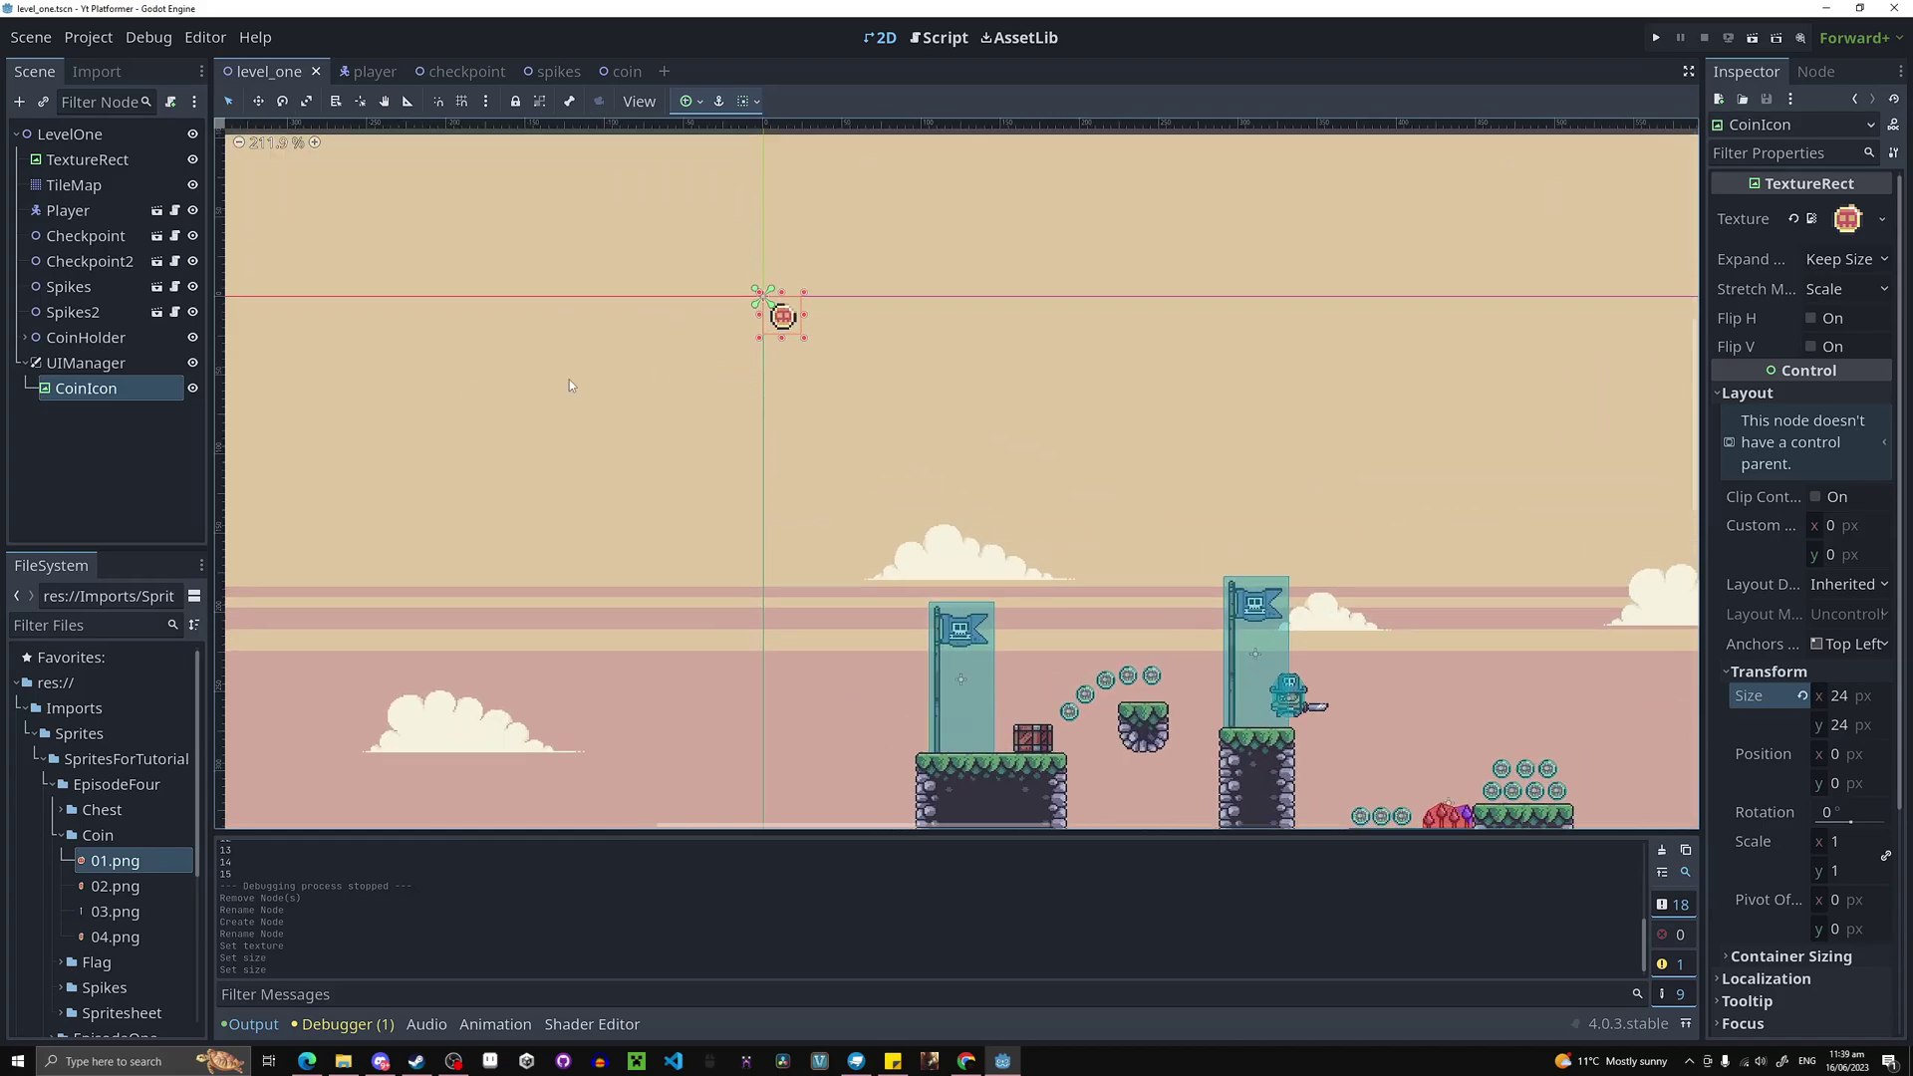
pyautogui.rightClick(128, 367)
pyautogui.click(163, 378)
pyautogui.write('l')
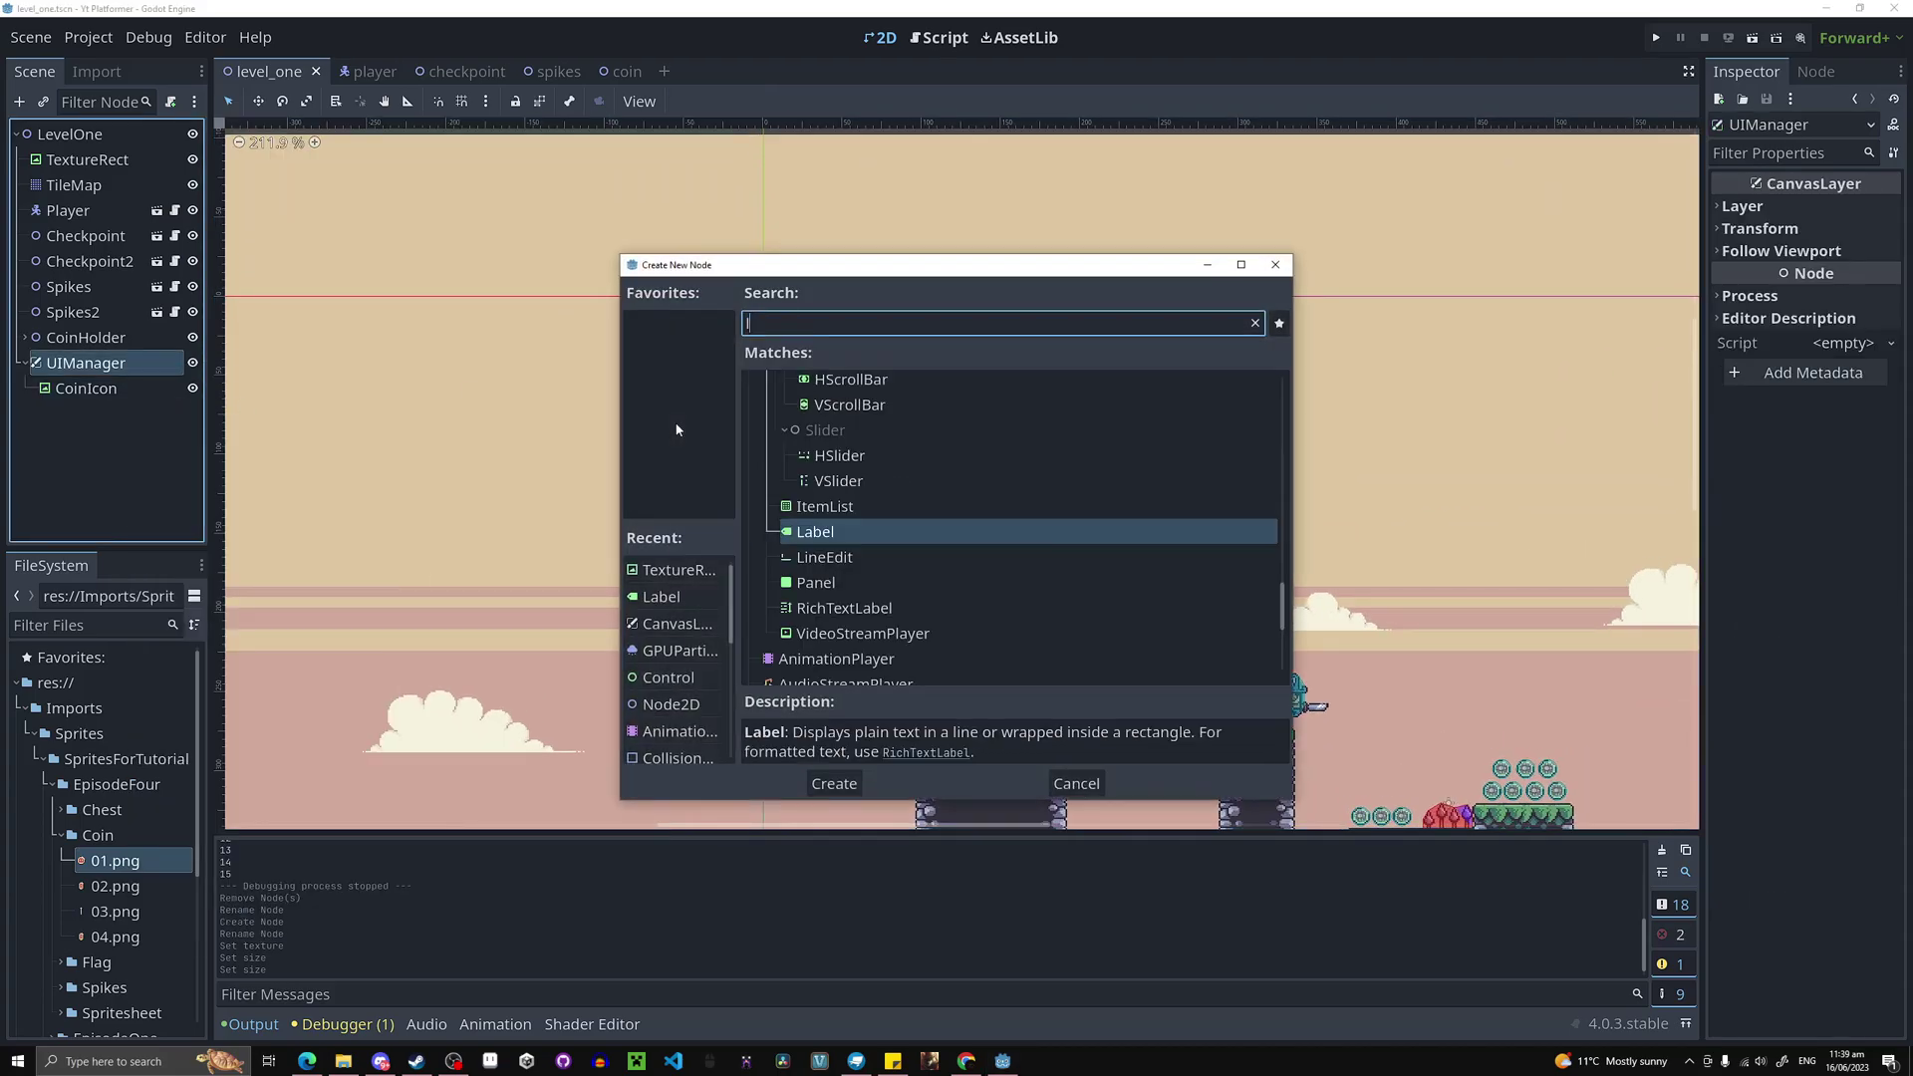
pyautogui.write('labe')
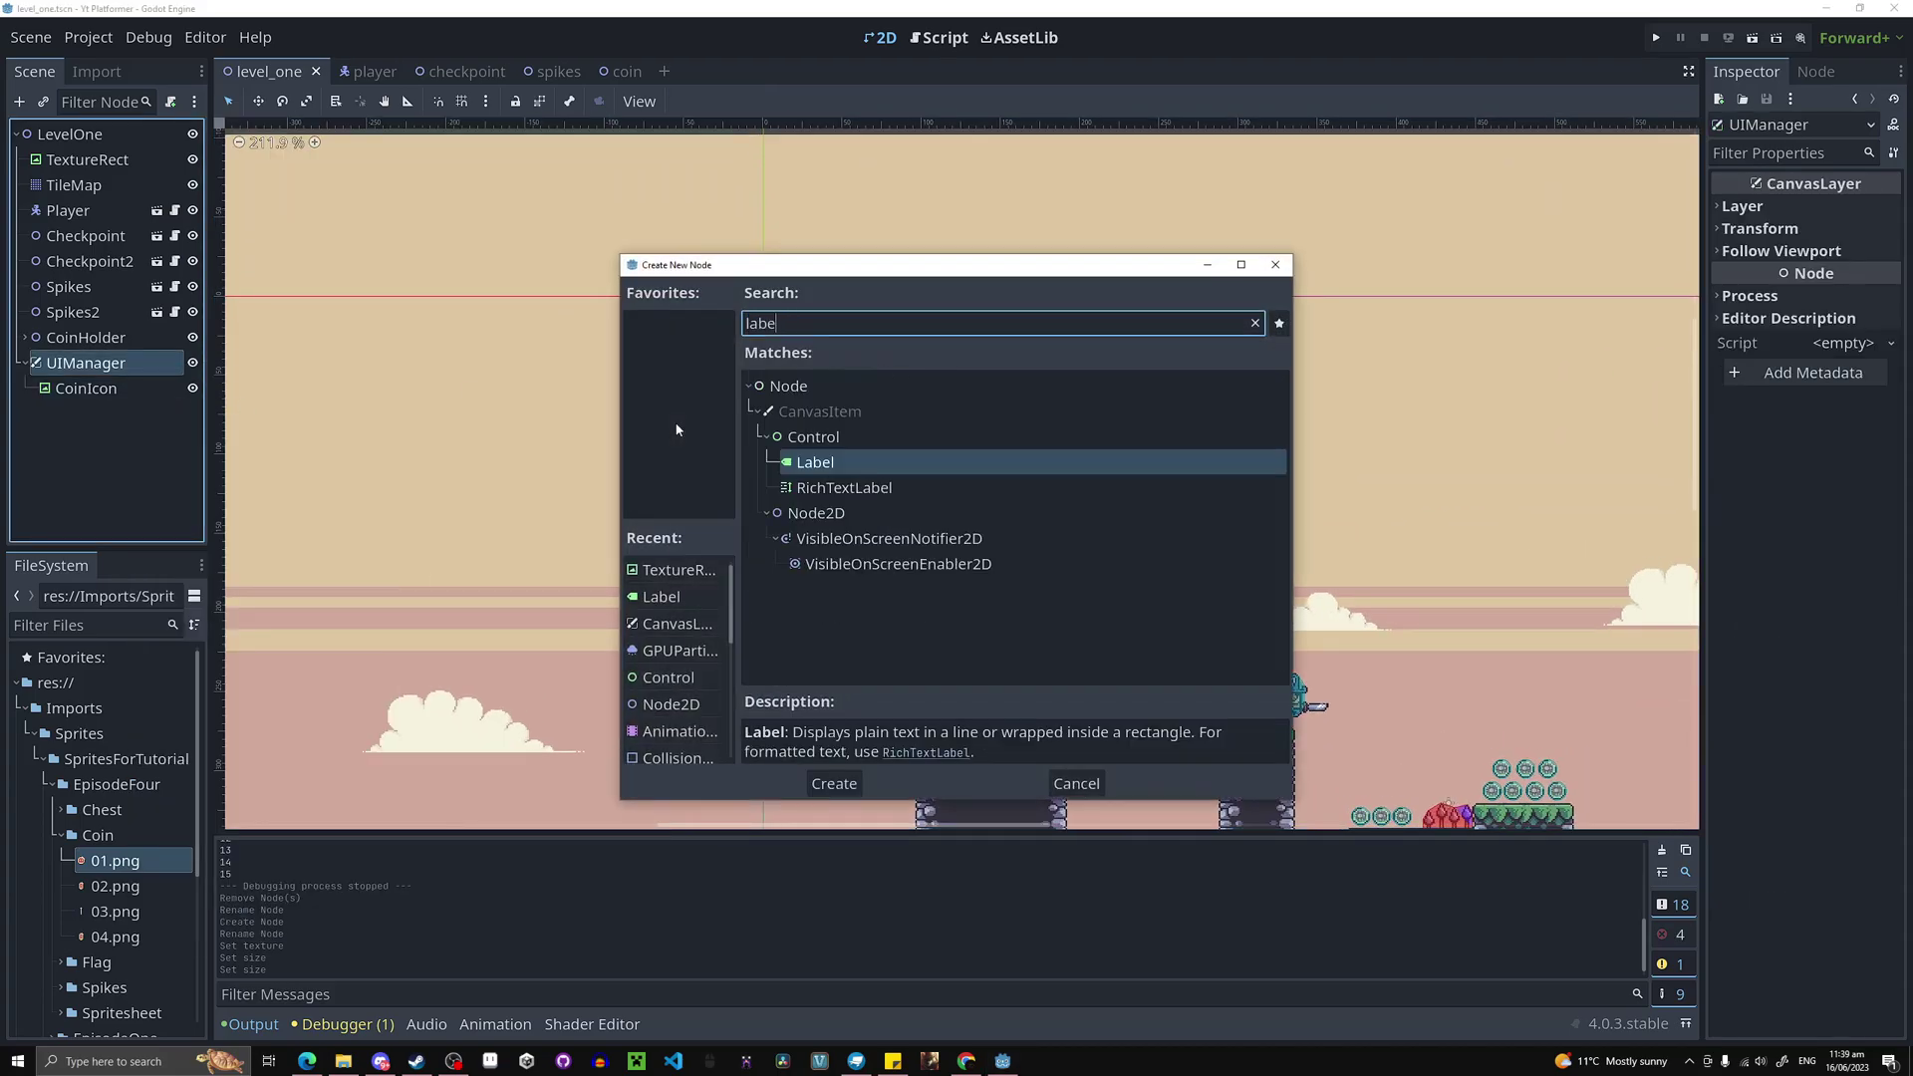
pyautogui.press('Return')
pyautogui.doubleClick(80, 414)
pyautogui.write('C')
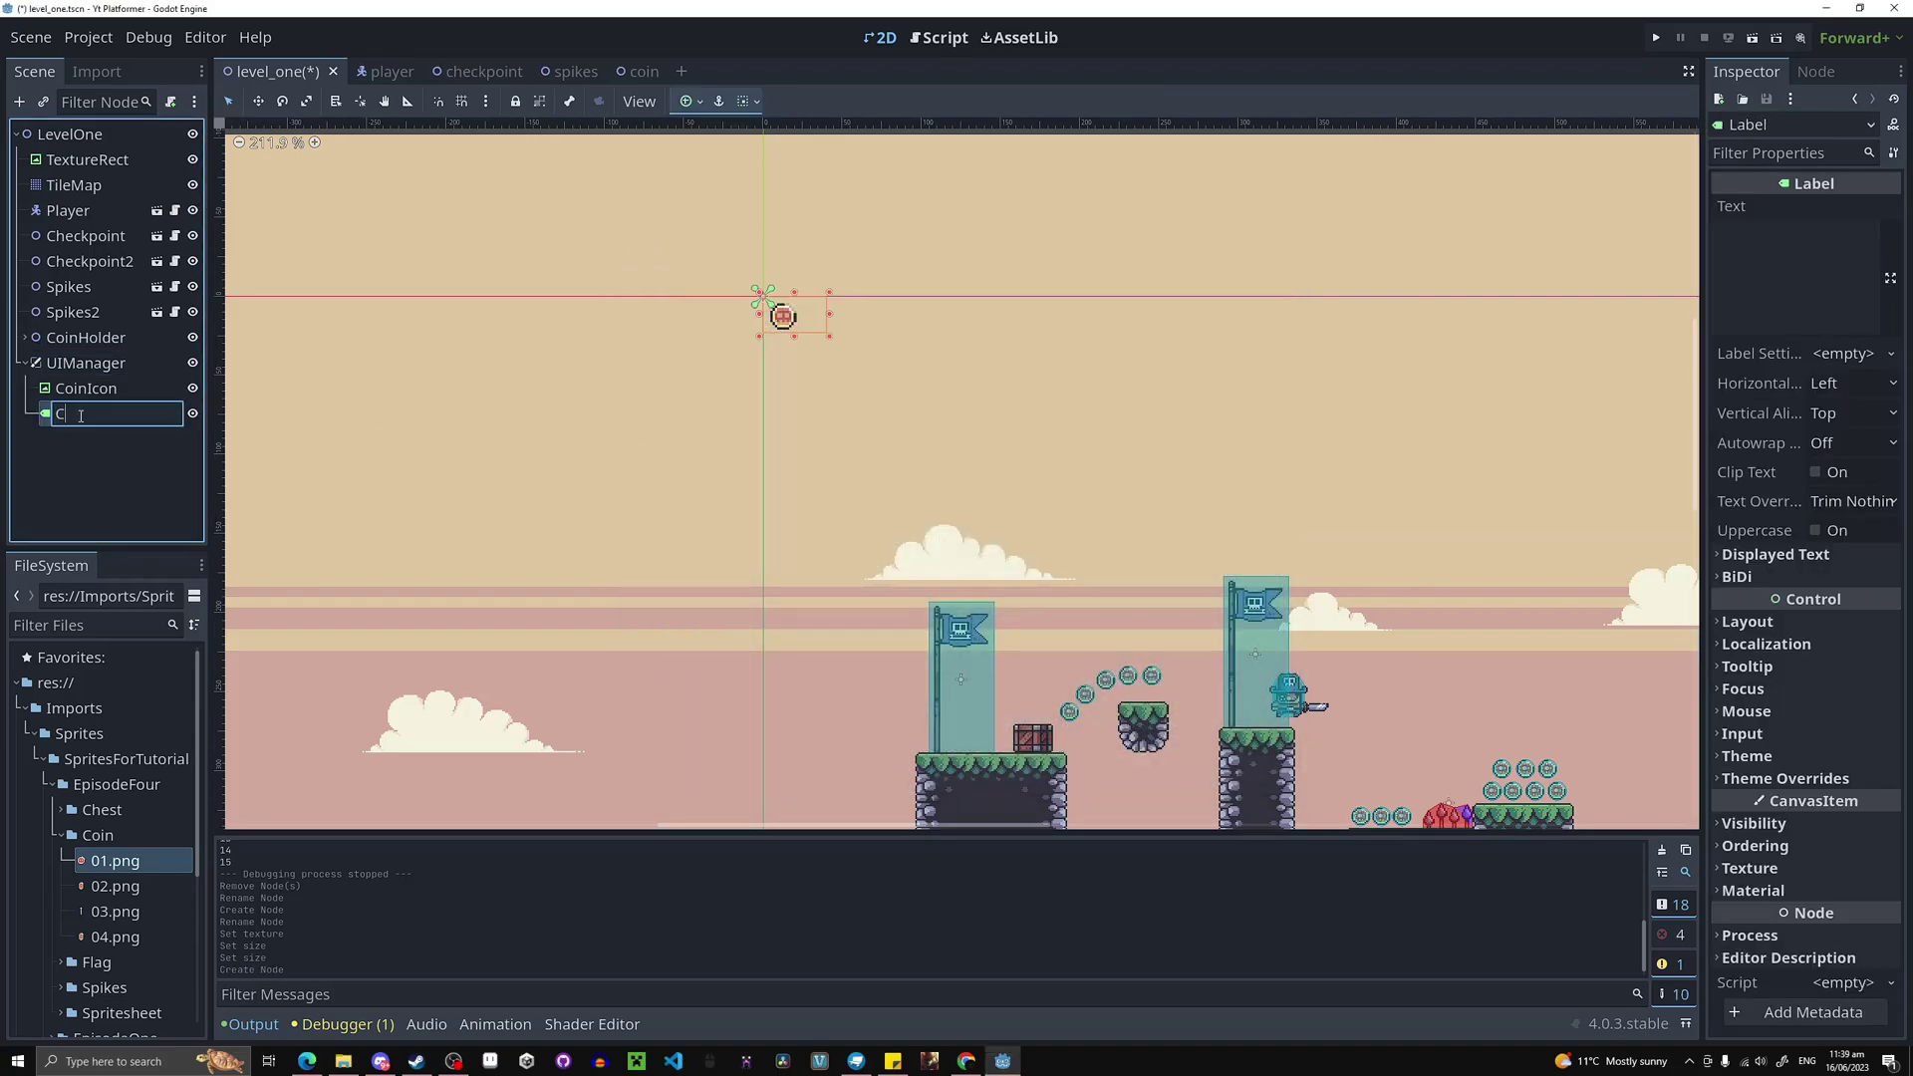
pyautogui.write('oinDisplay')
pyautogui.press('Return')
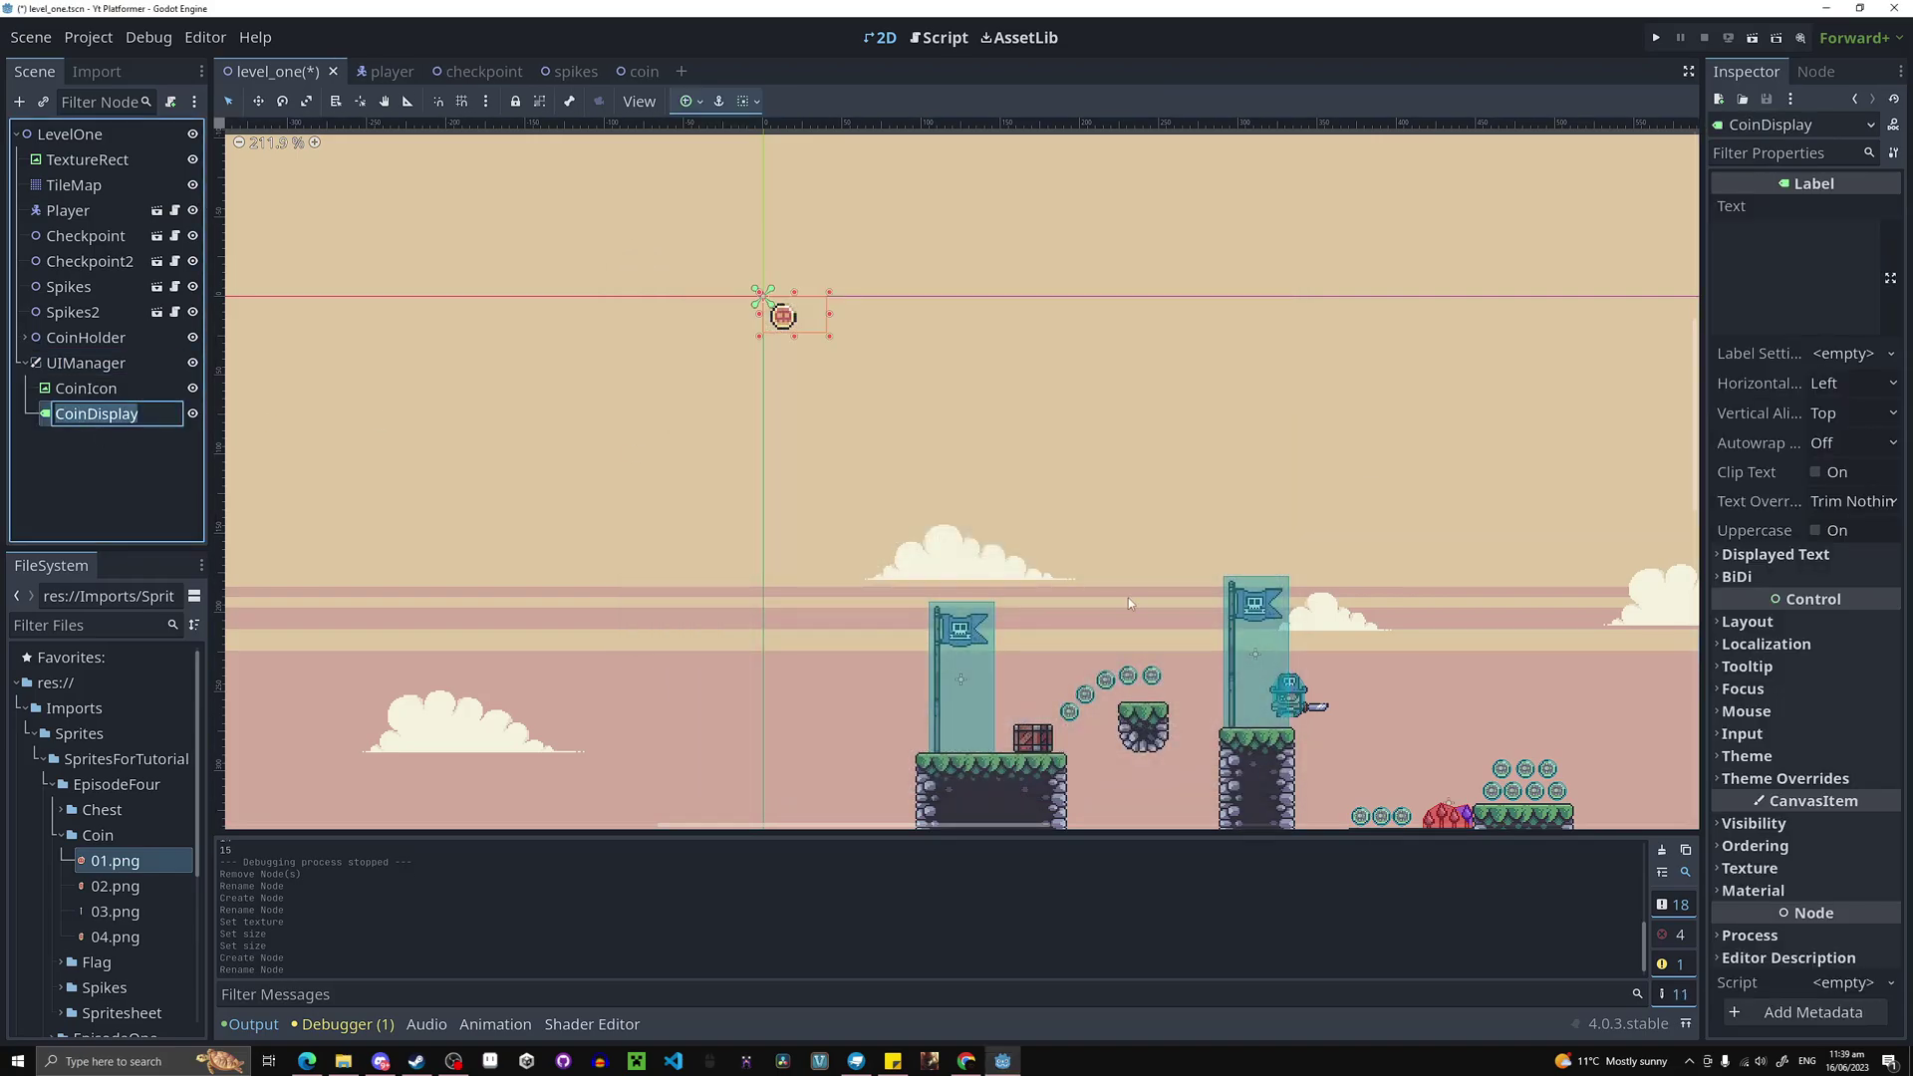
# Set CoinDisplay's text to 0 and move the label just right of the coin icon, at about (25, 1).
pyautogui.click(1718, 308)
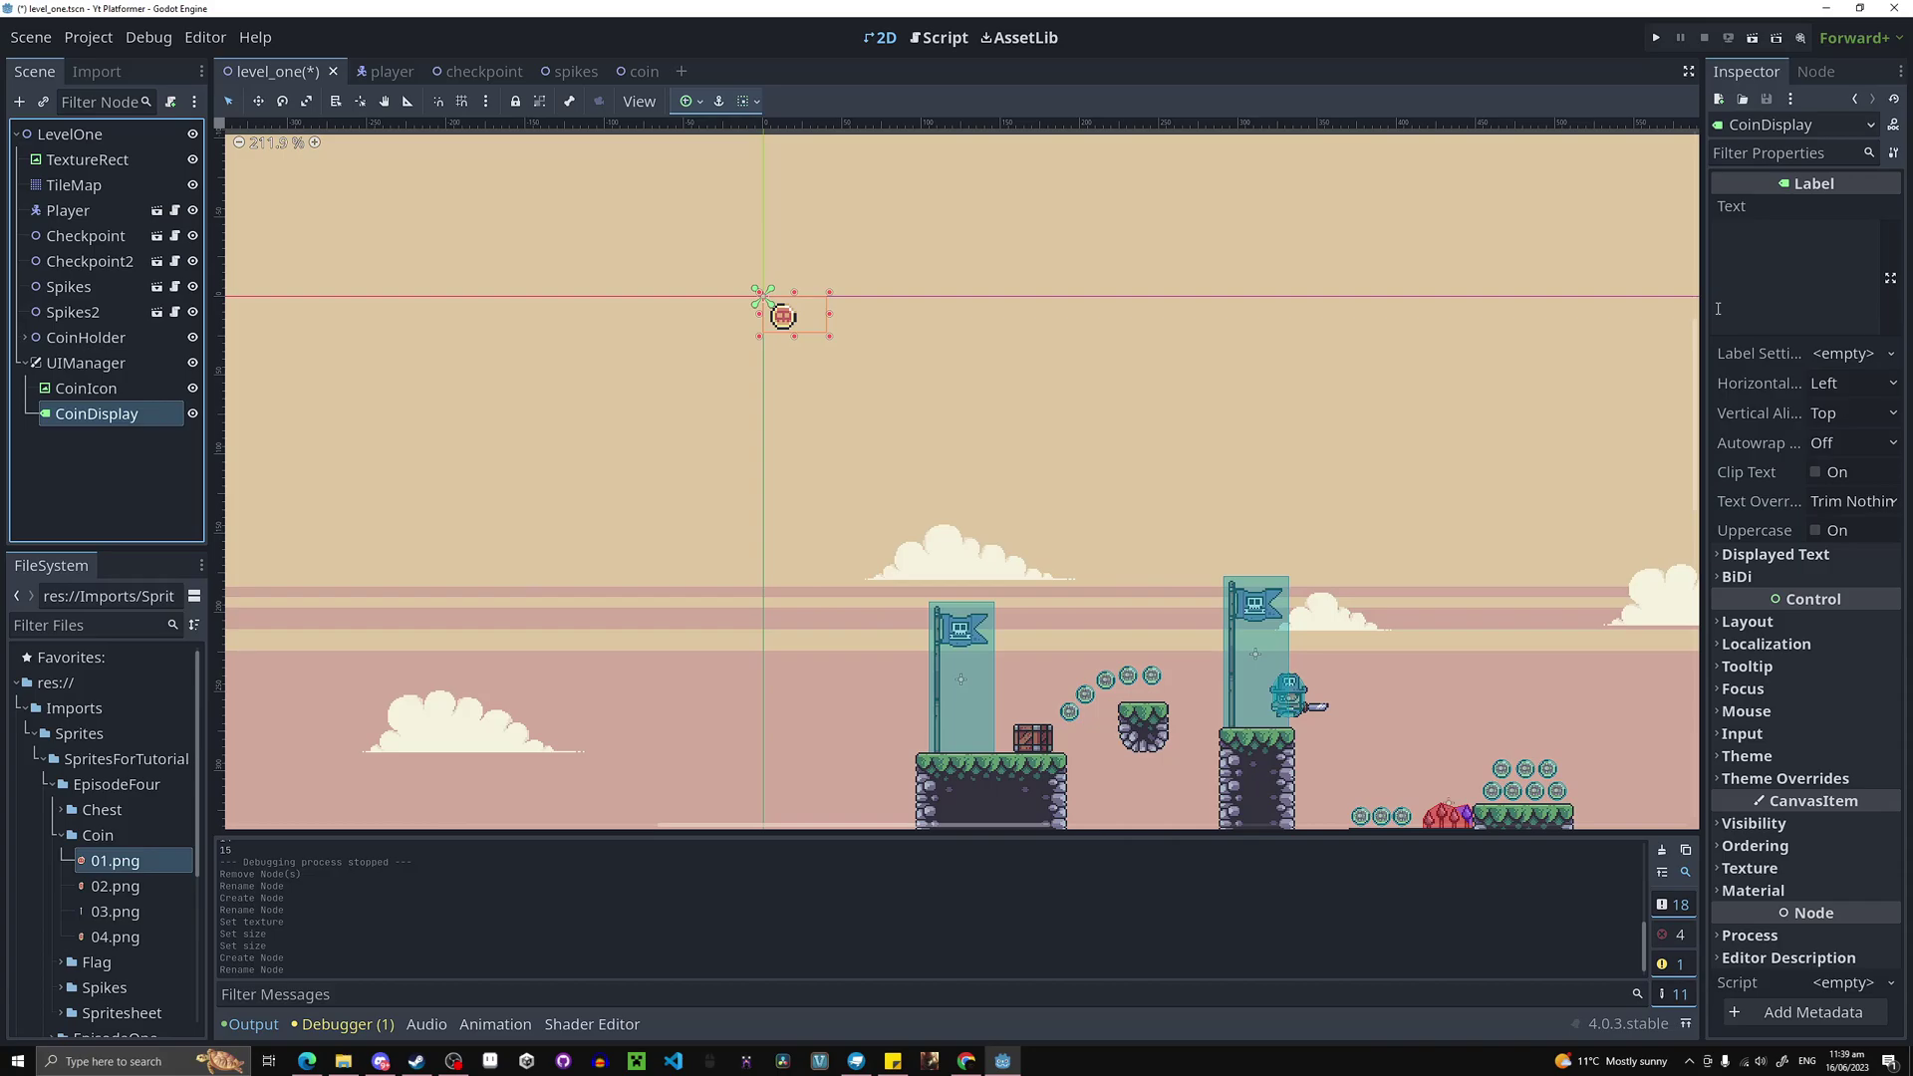
pyautogui.click(1735, 317)
pyautogui.write('0')
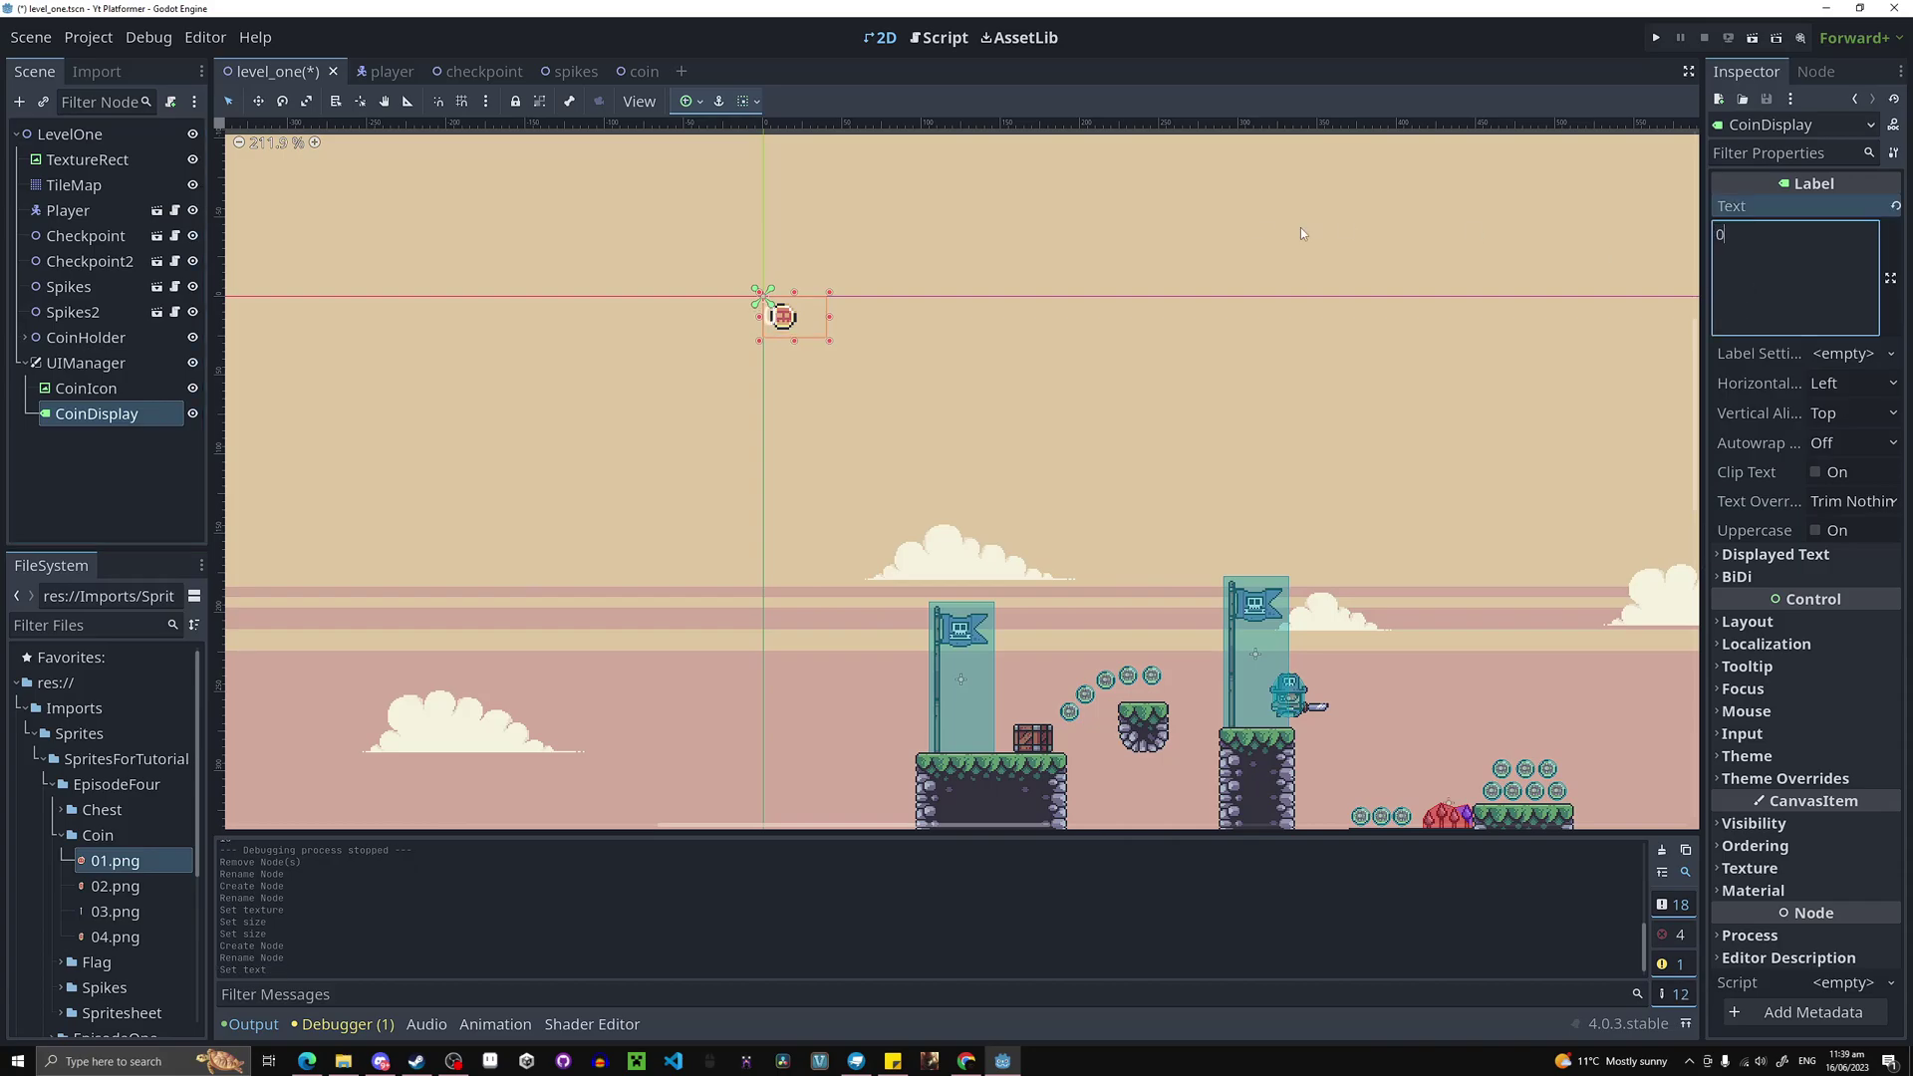
pyautogui.scroll(5, 816, 329)
pyautogui.moveTo(743, 300); pyautogui.dragTo(869, 305)
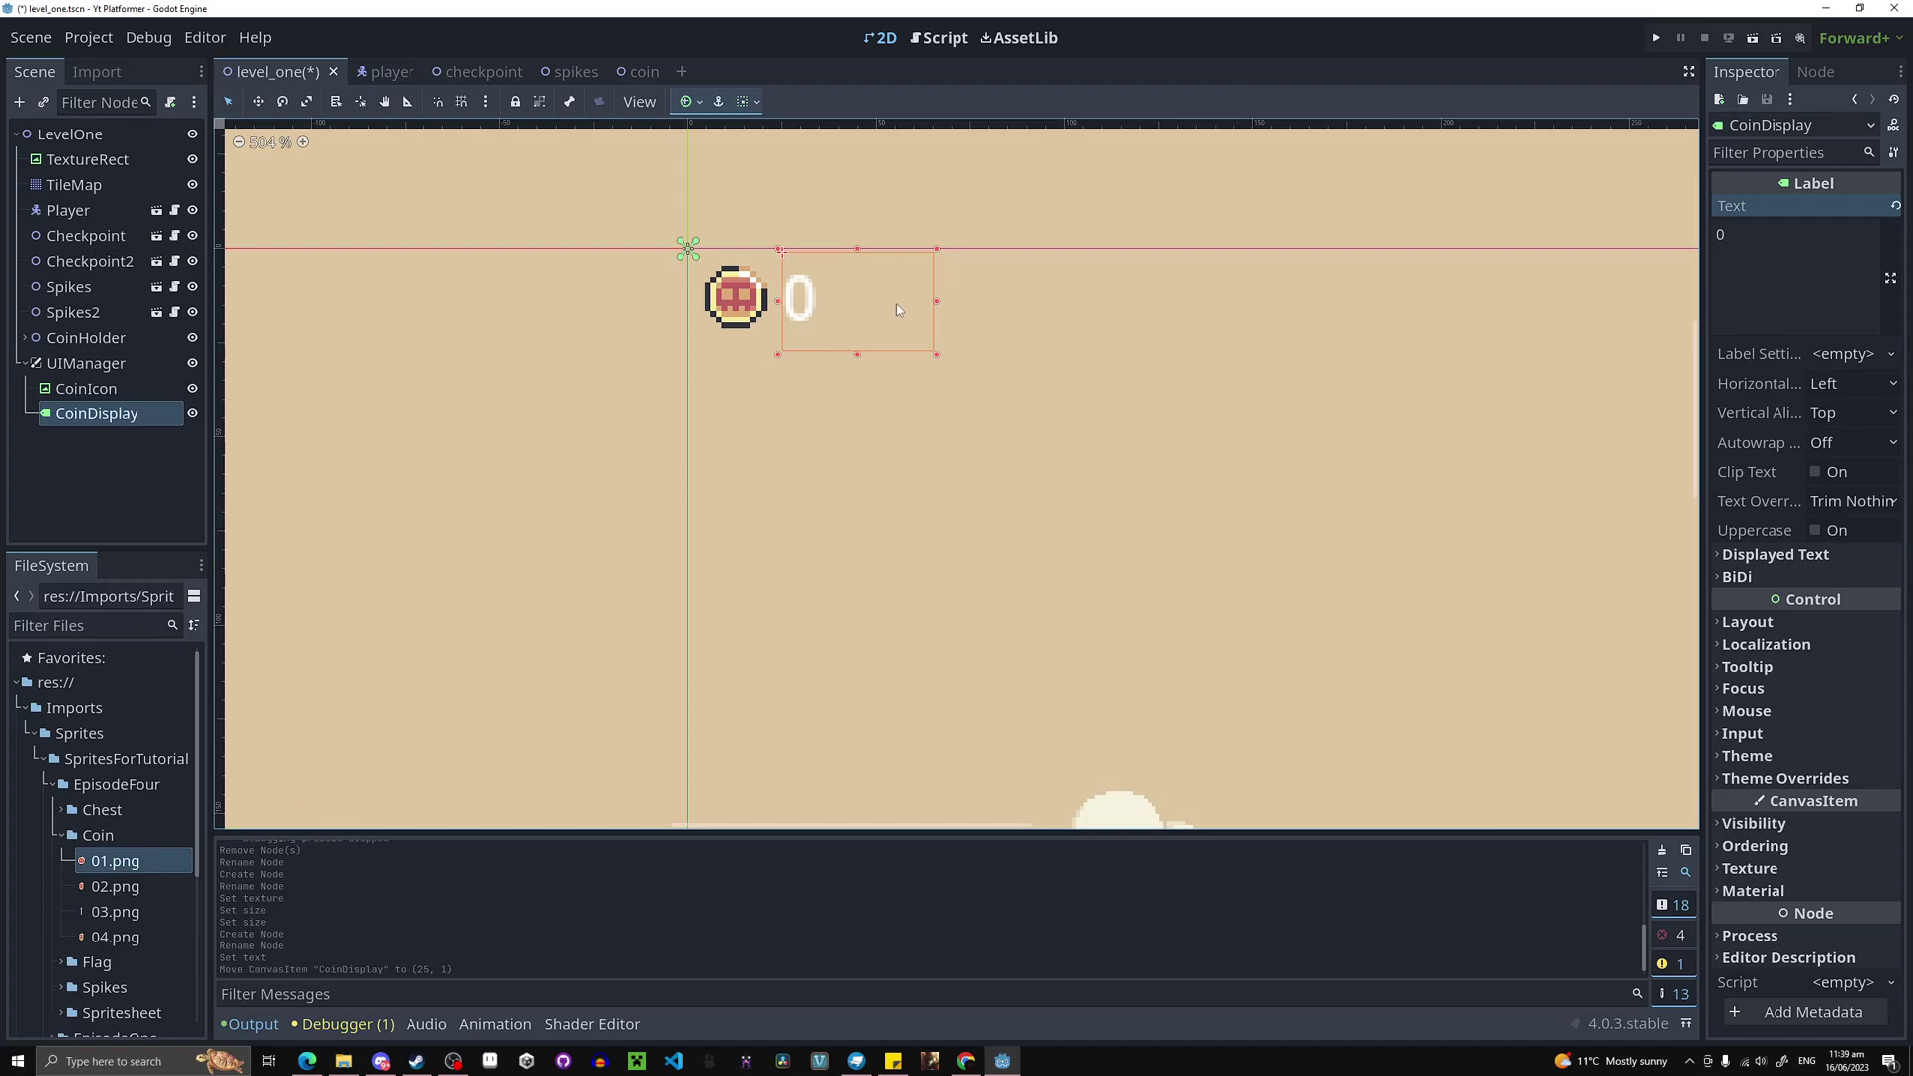
# Override CoinDisplay's font size with 24 px and move the label beside the coin icon, to about (23, -5).
pyautogui.click(1785, 781)
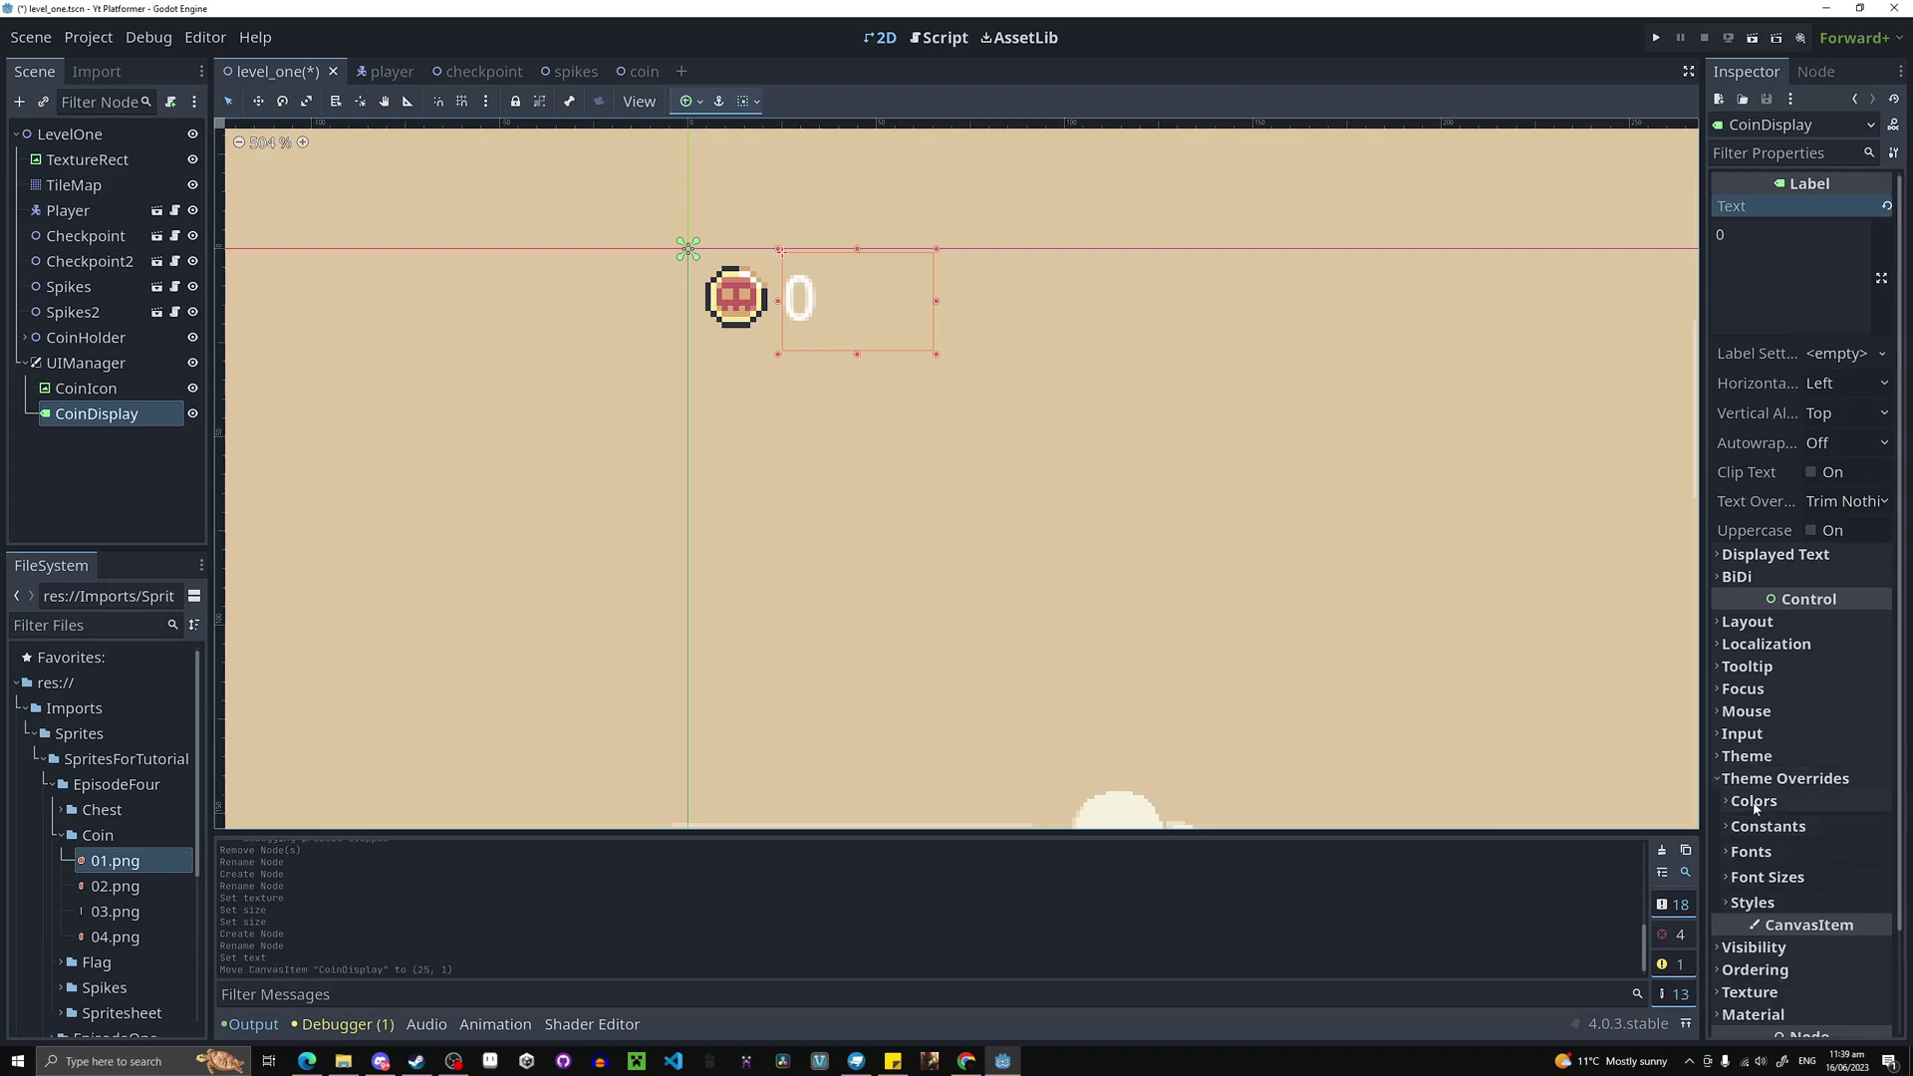
pyautogui.click(1739, 852)
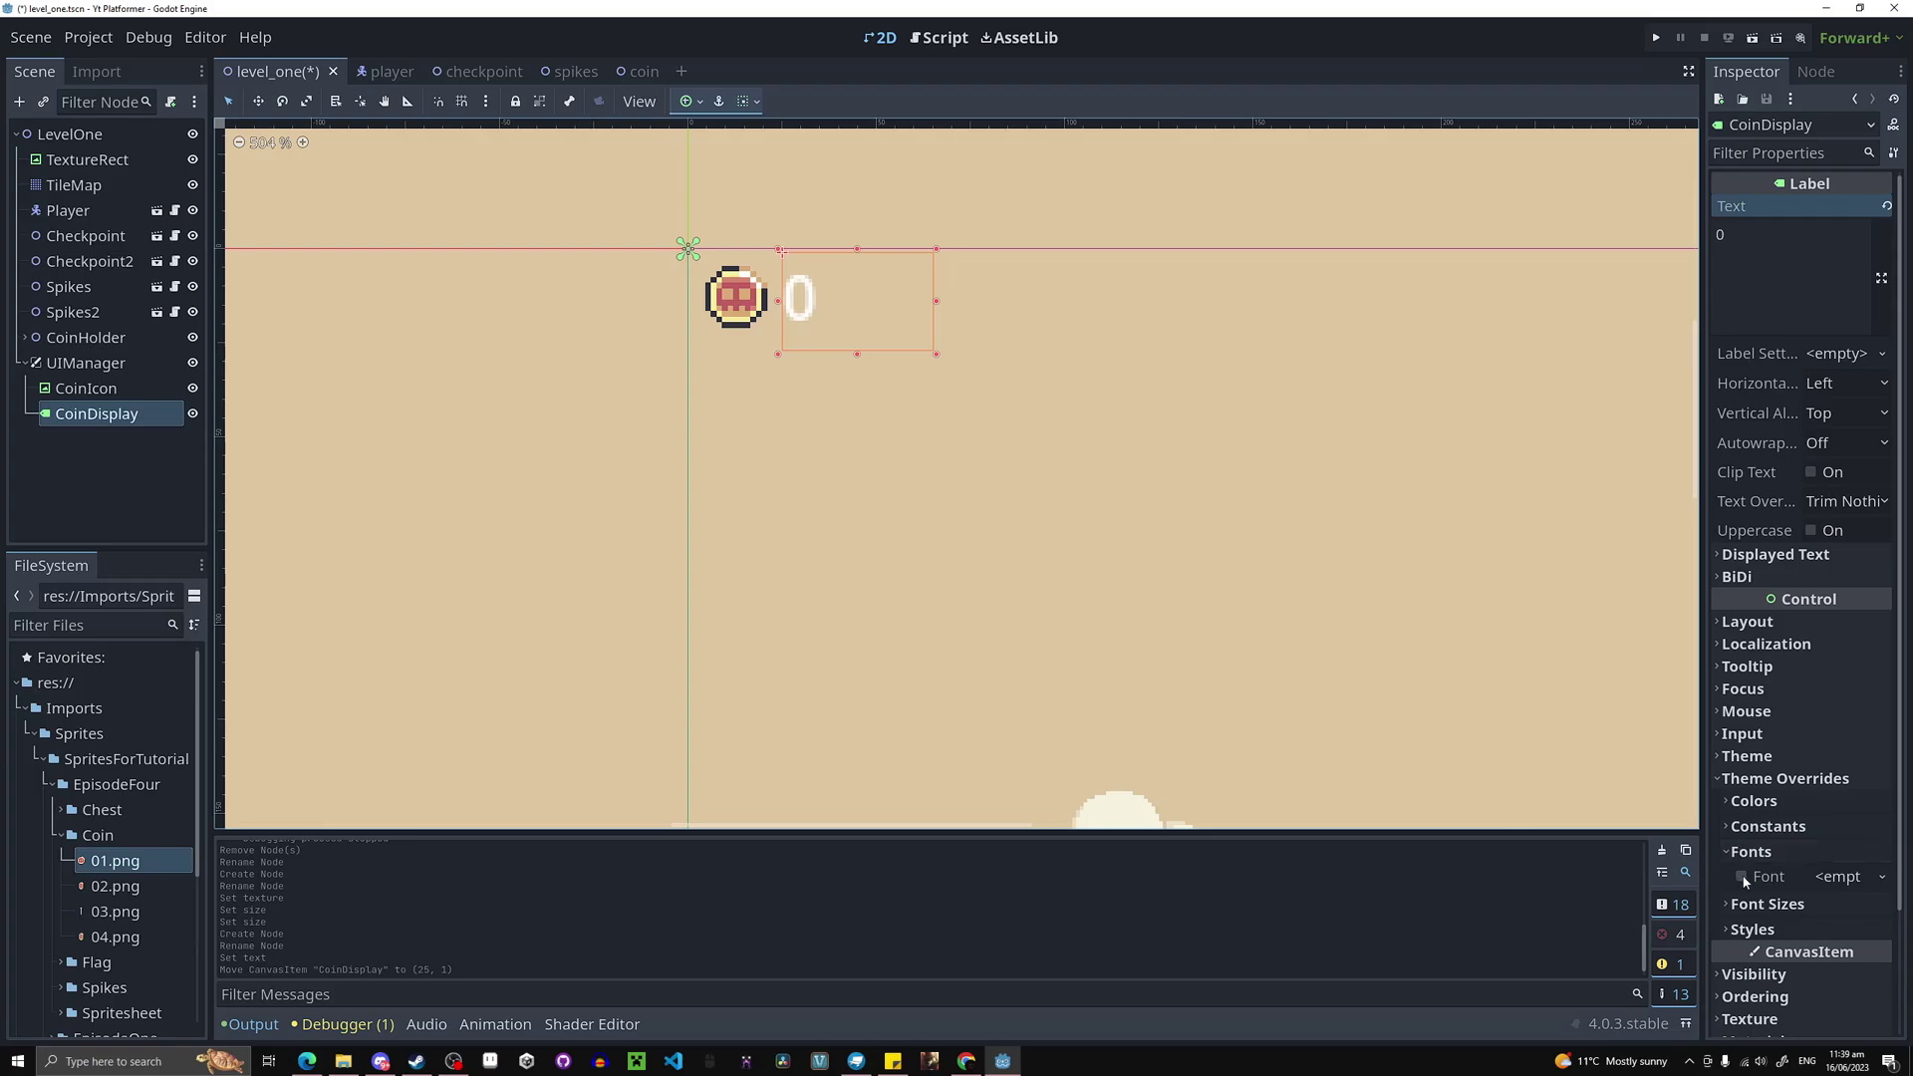
pyautogui.click(1745, 852)
pyautogui.click(1746, 877)
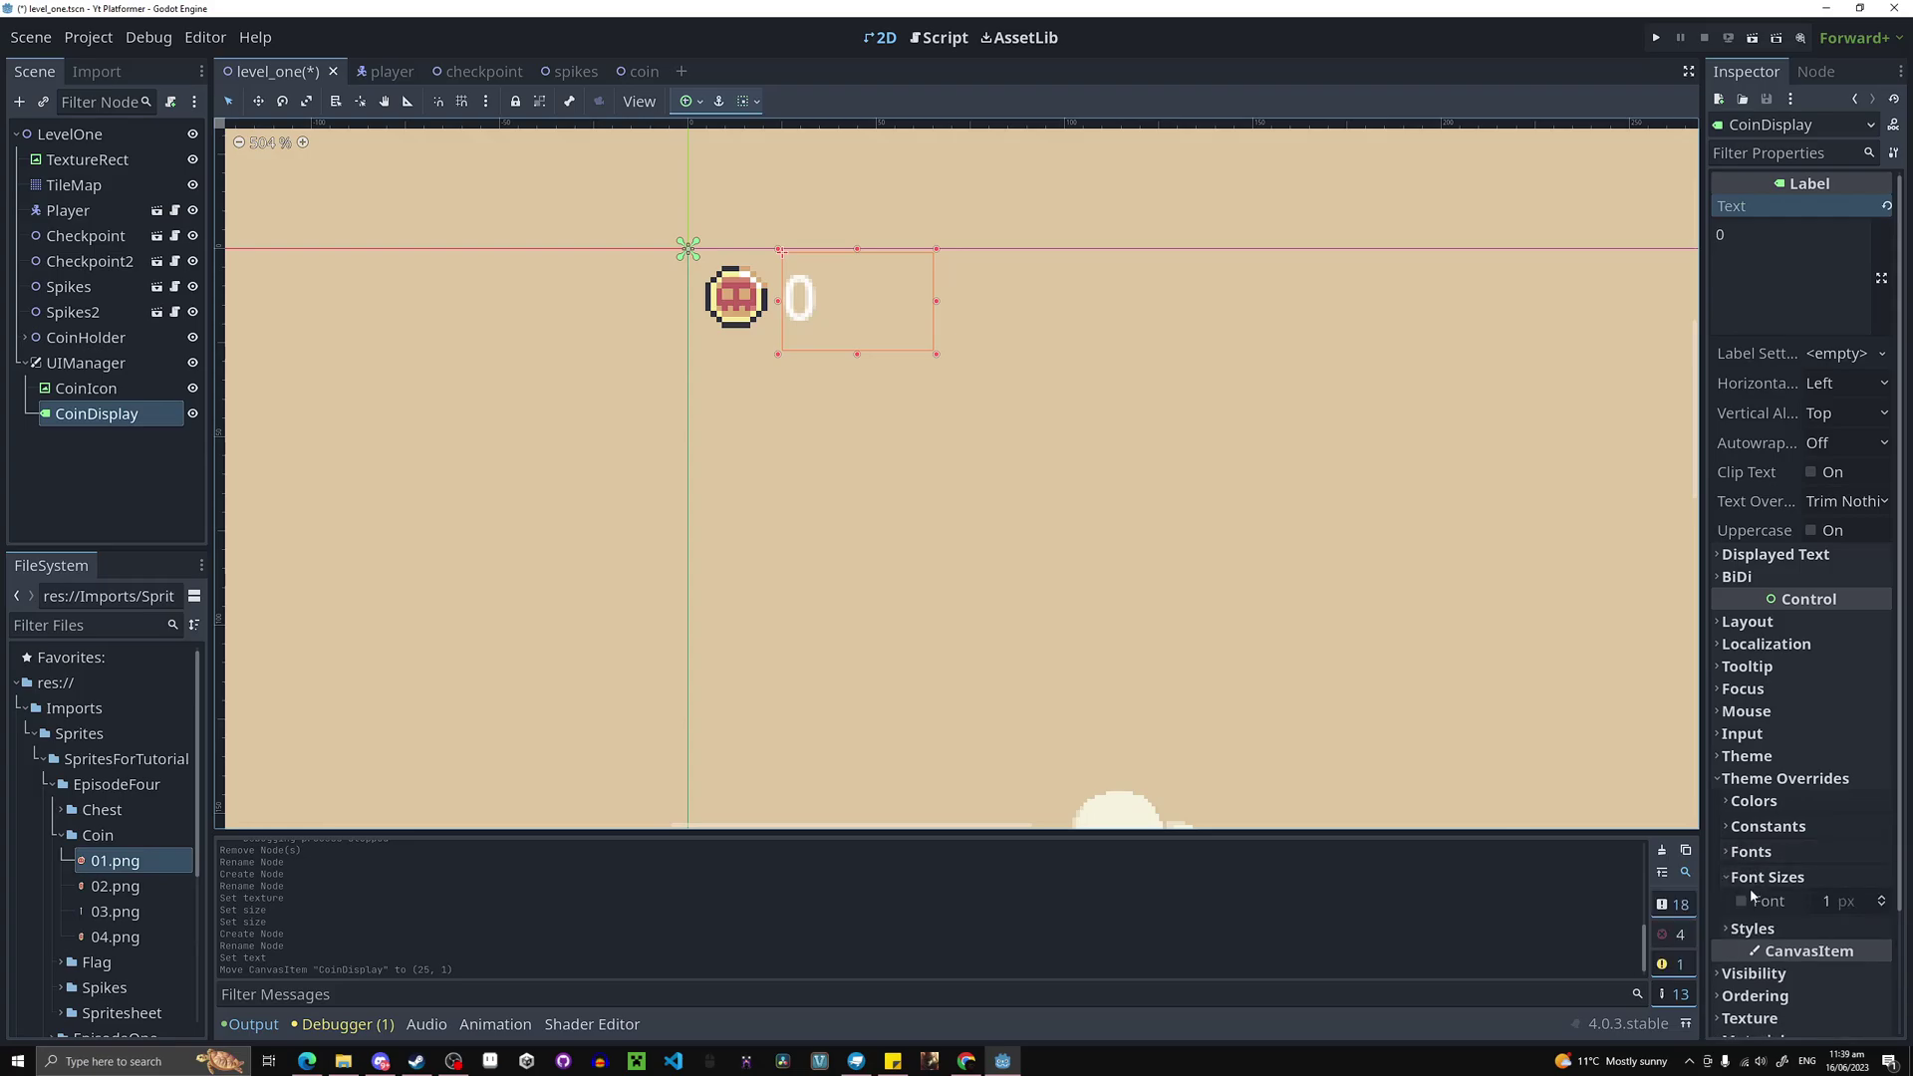
pyautogui.click(1742, 901)
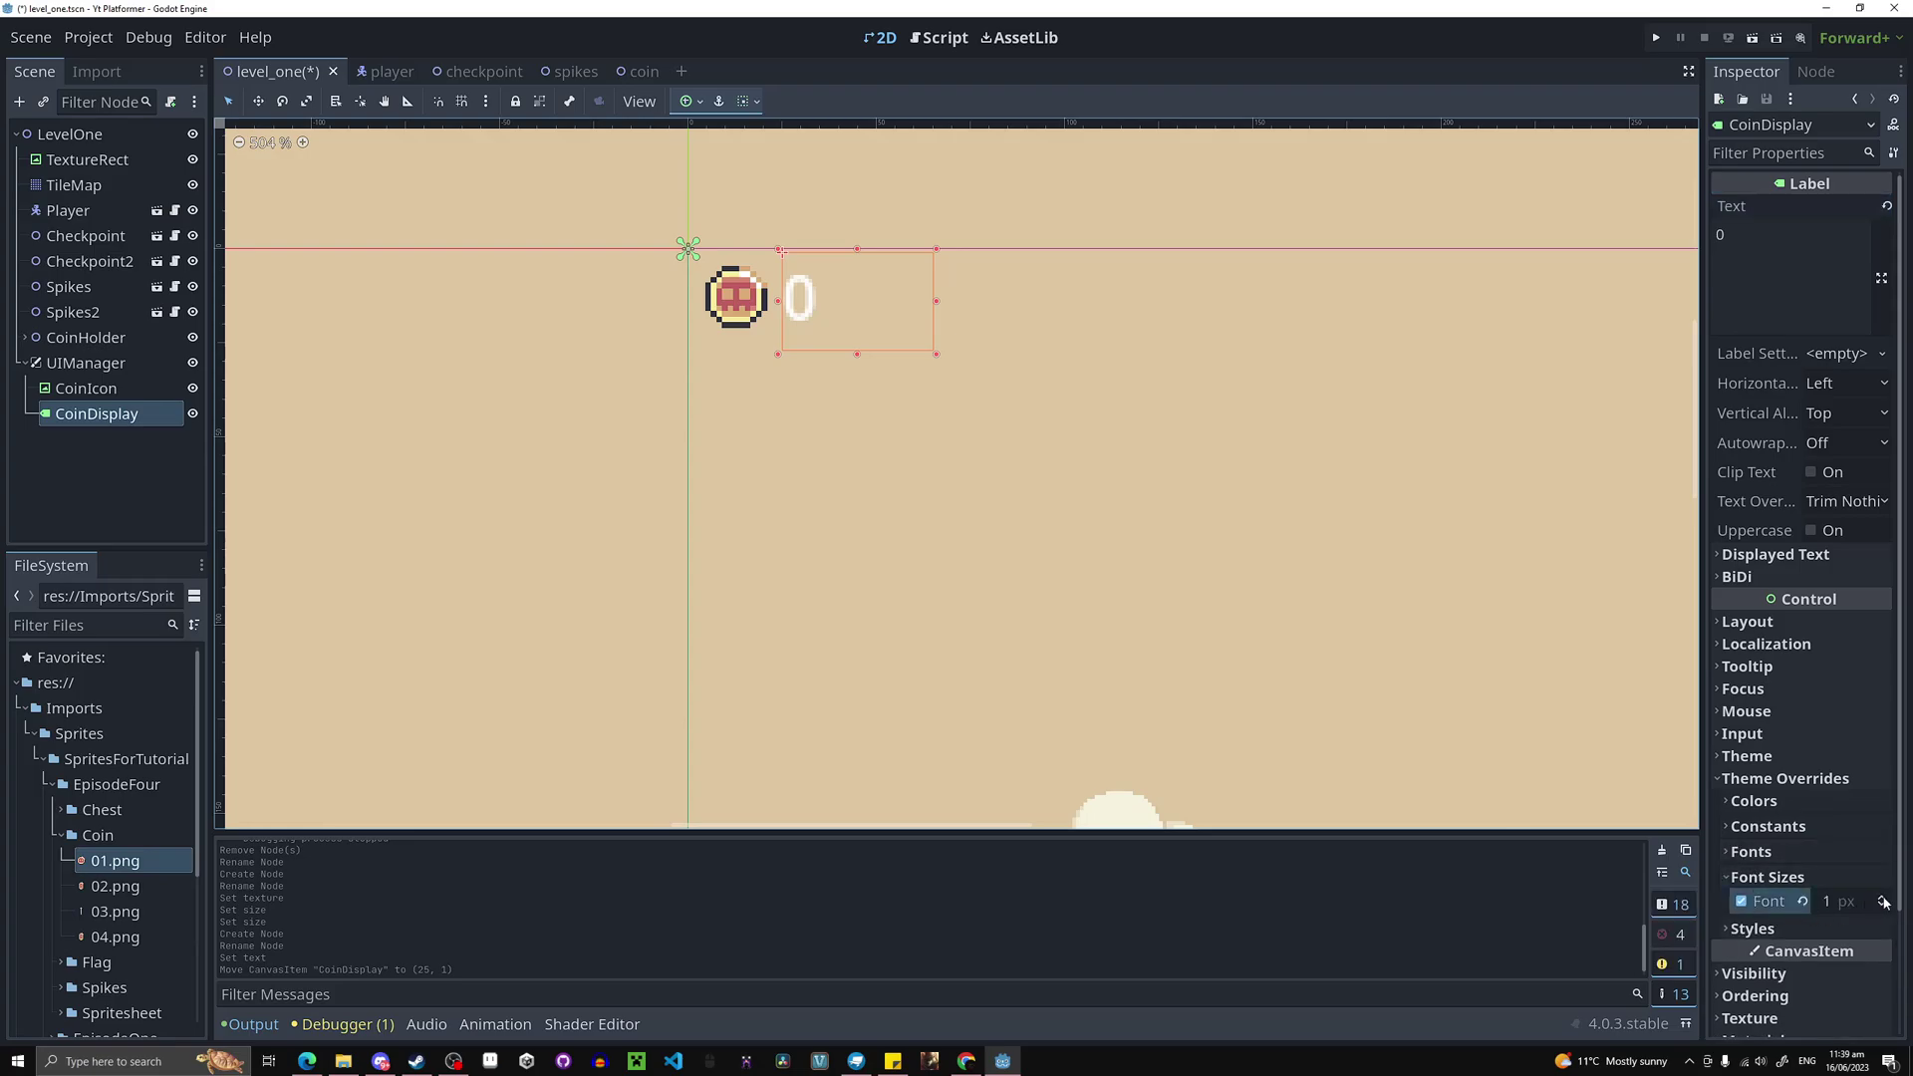
pyautogui.click(1882, 897)
pyautogui.click(1883, 896)
pyautogui.click(1884, 897)
pyautogui.click(1883, 900)
pyautogui.click(1882, 900)
pyautogui.click(1882, 899)
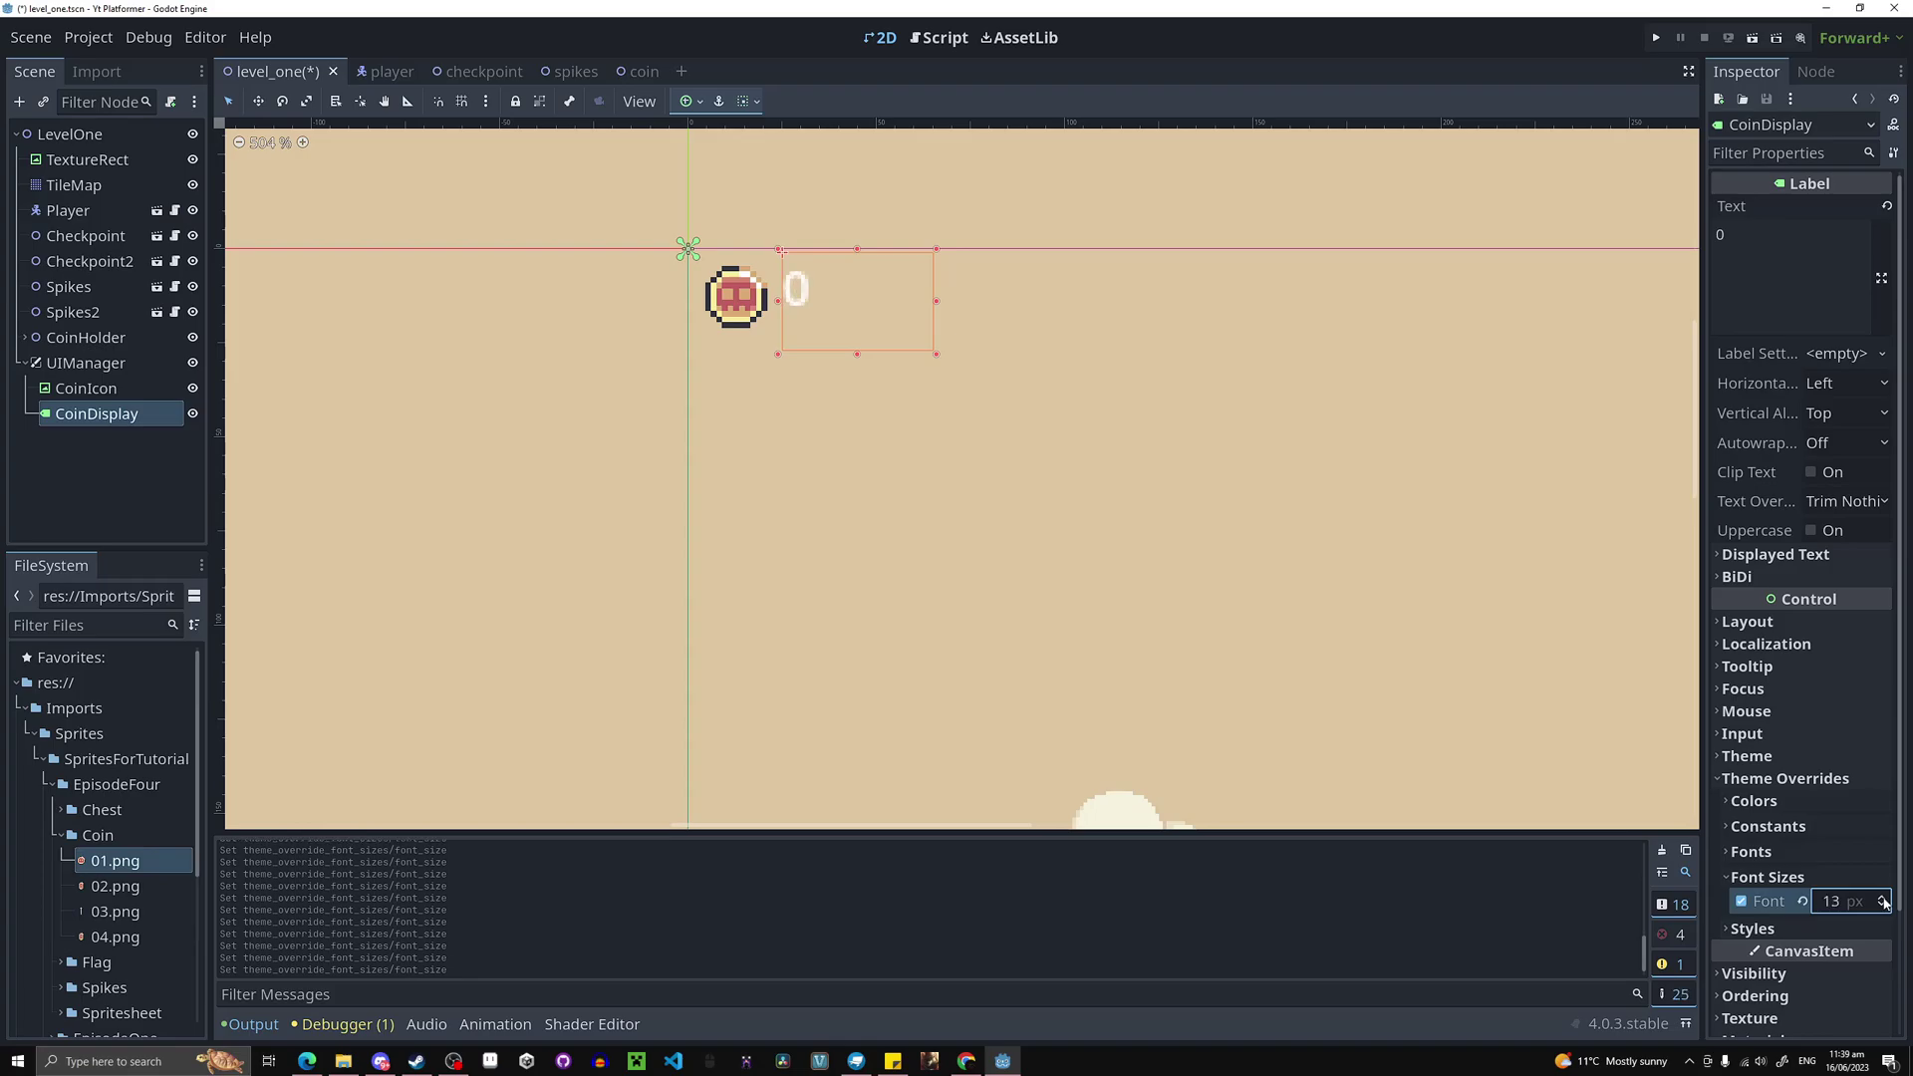
pyautogui.click(1882, 900)
pyautogui.click(1882, 900)
pyautogui.click(1882, 900)
pyautogui.click(1882, 900)
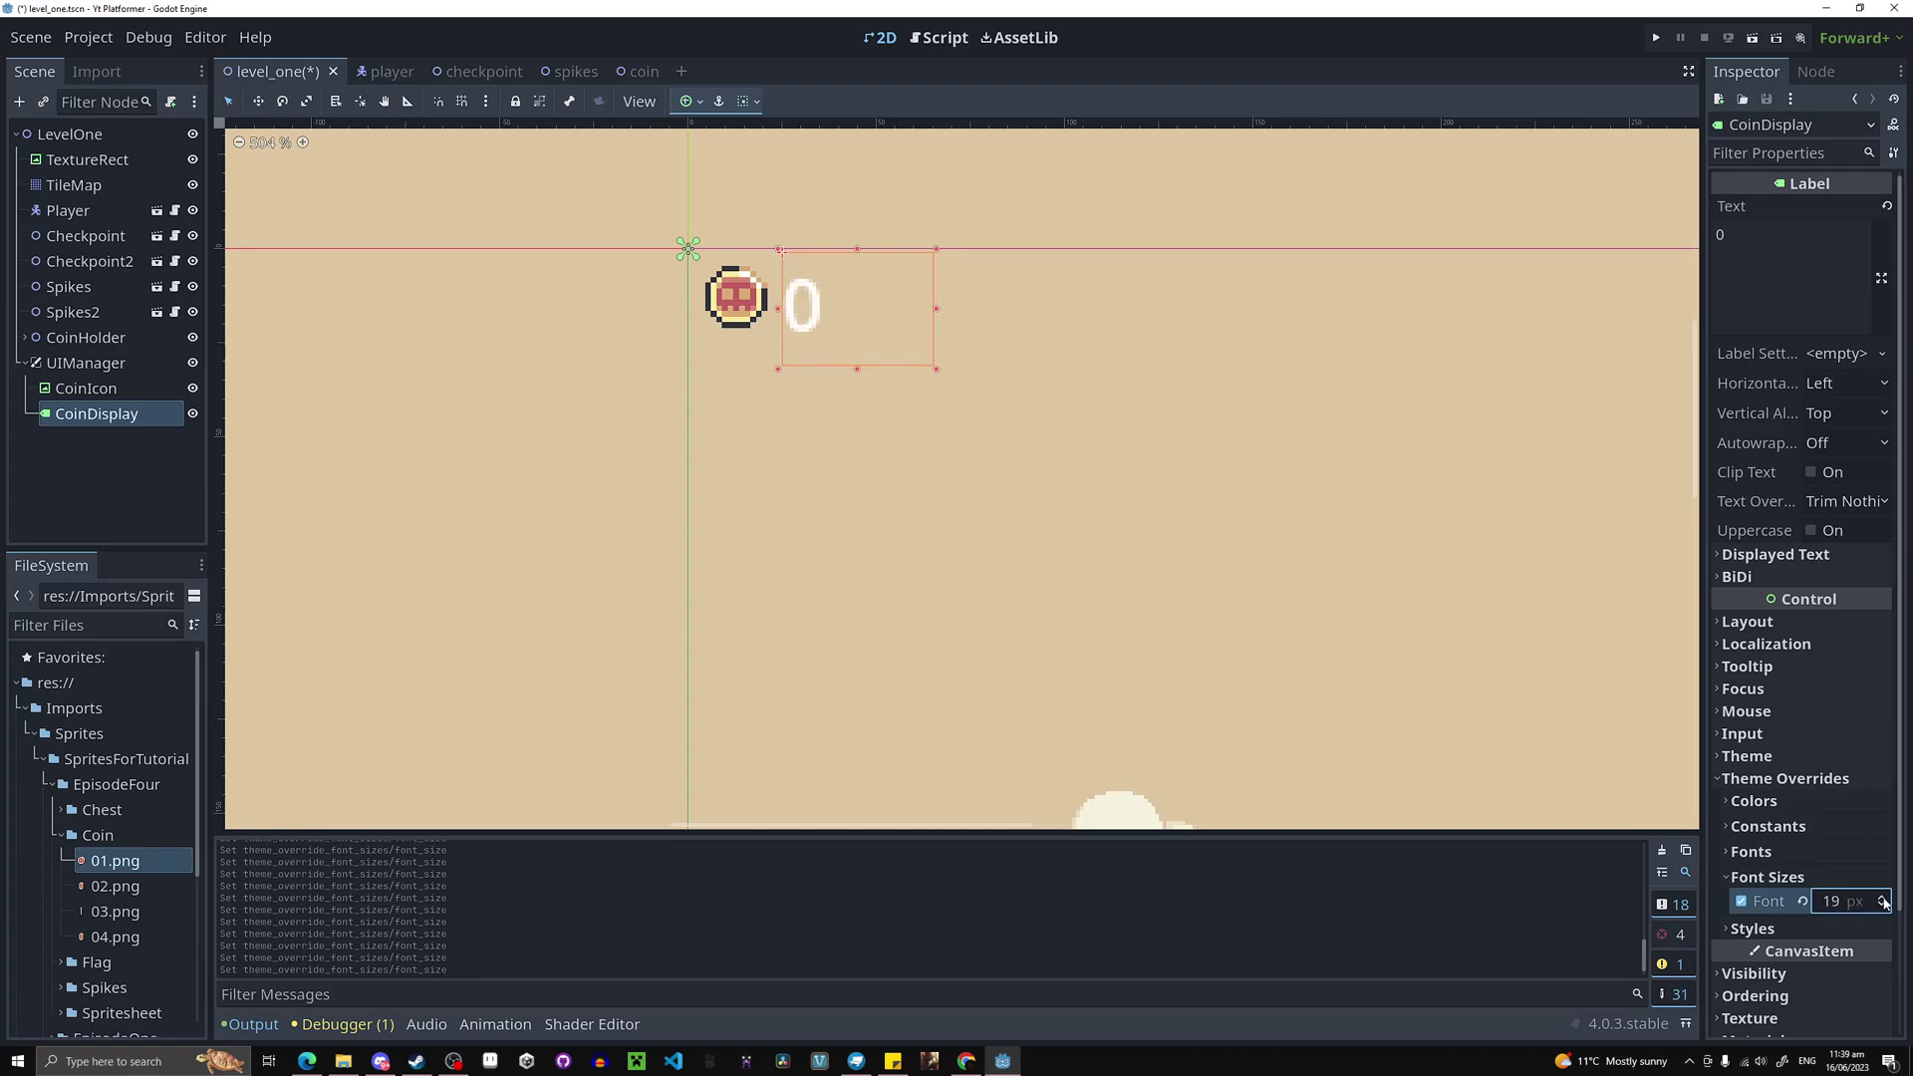
pyautogui.click(1883, 900)
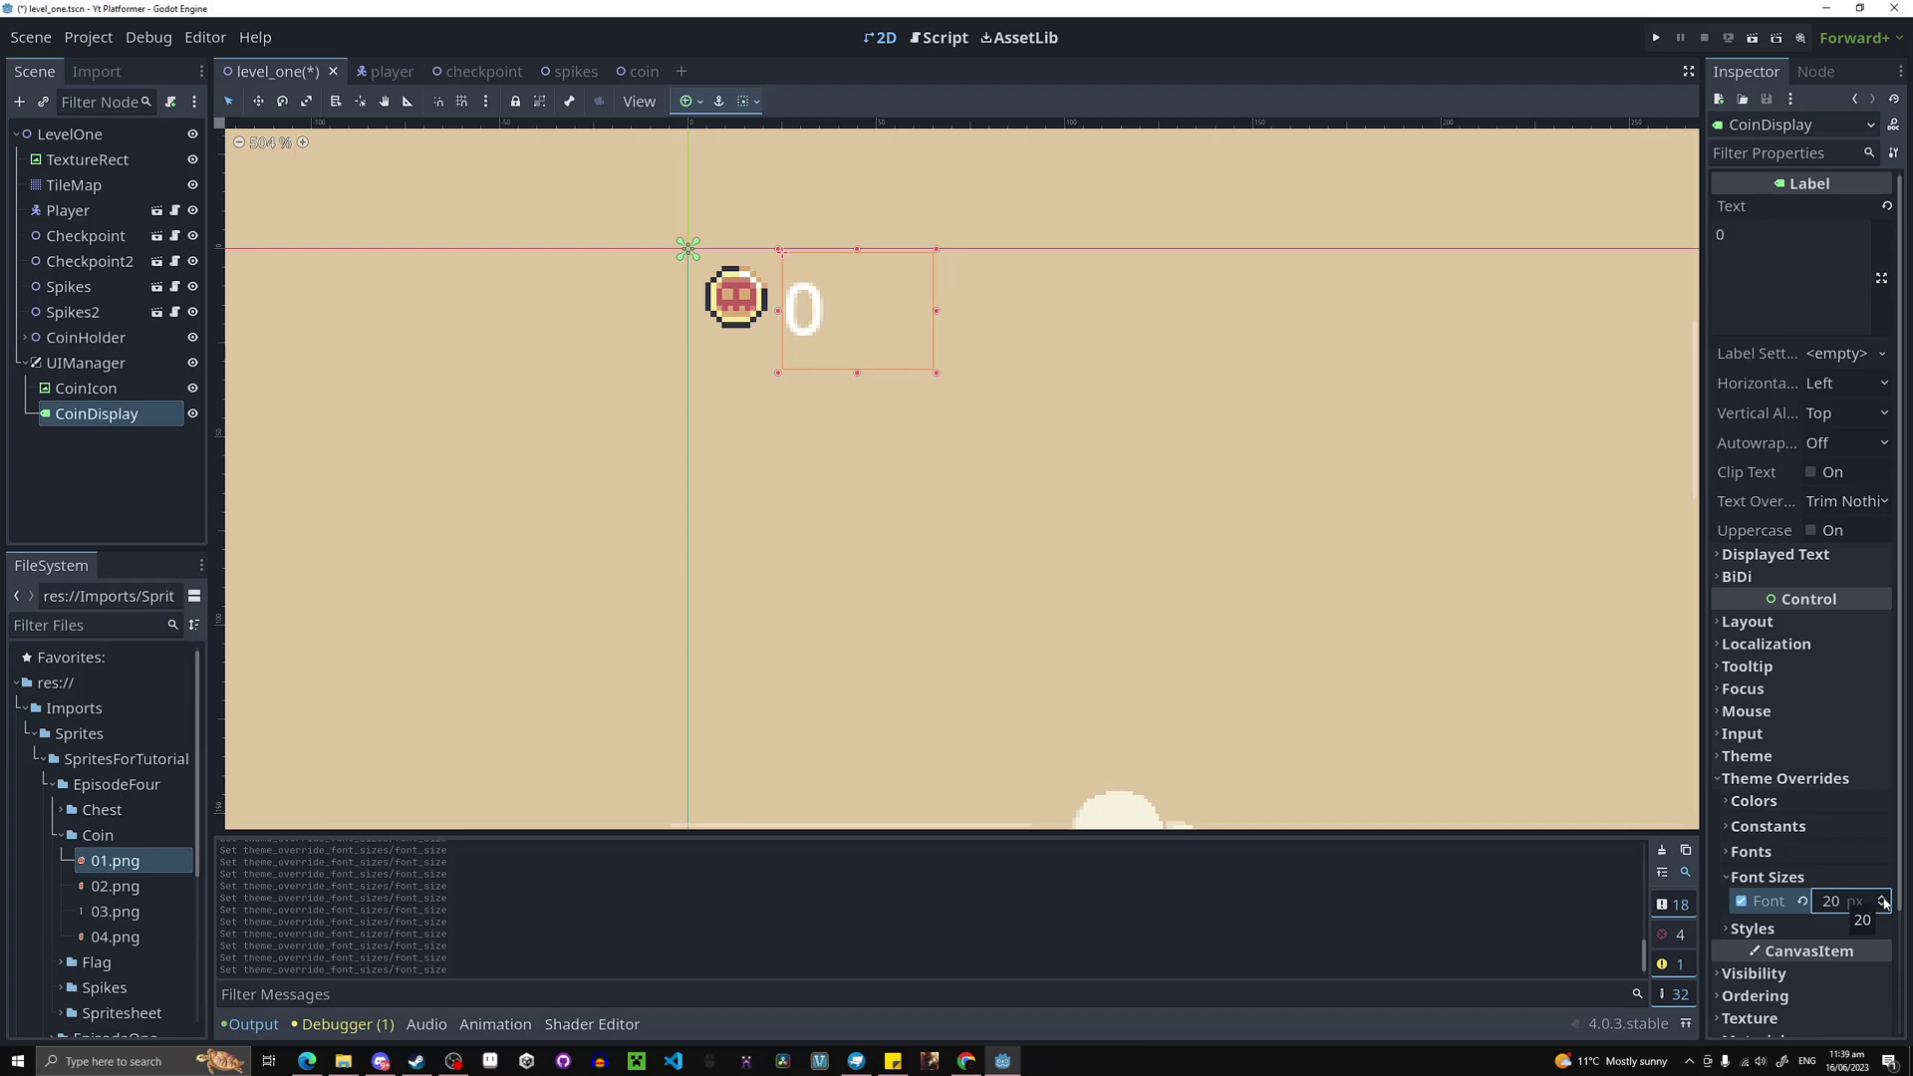
pyautogui.click(1882, 899)
pyautogui.click(1882, 900)
pyautogui.click(1882, 900)
pyautogui.click(1882, 900)
pyautogui.moveTo(860, 363); pyautogui.dragTo(847, 313)
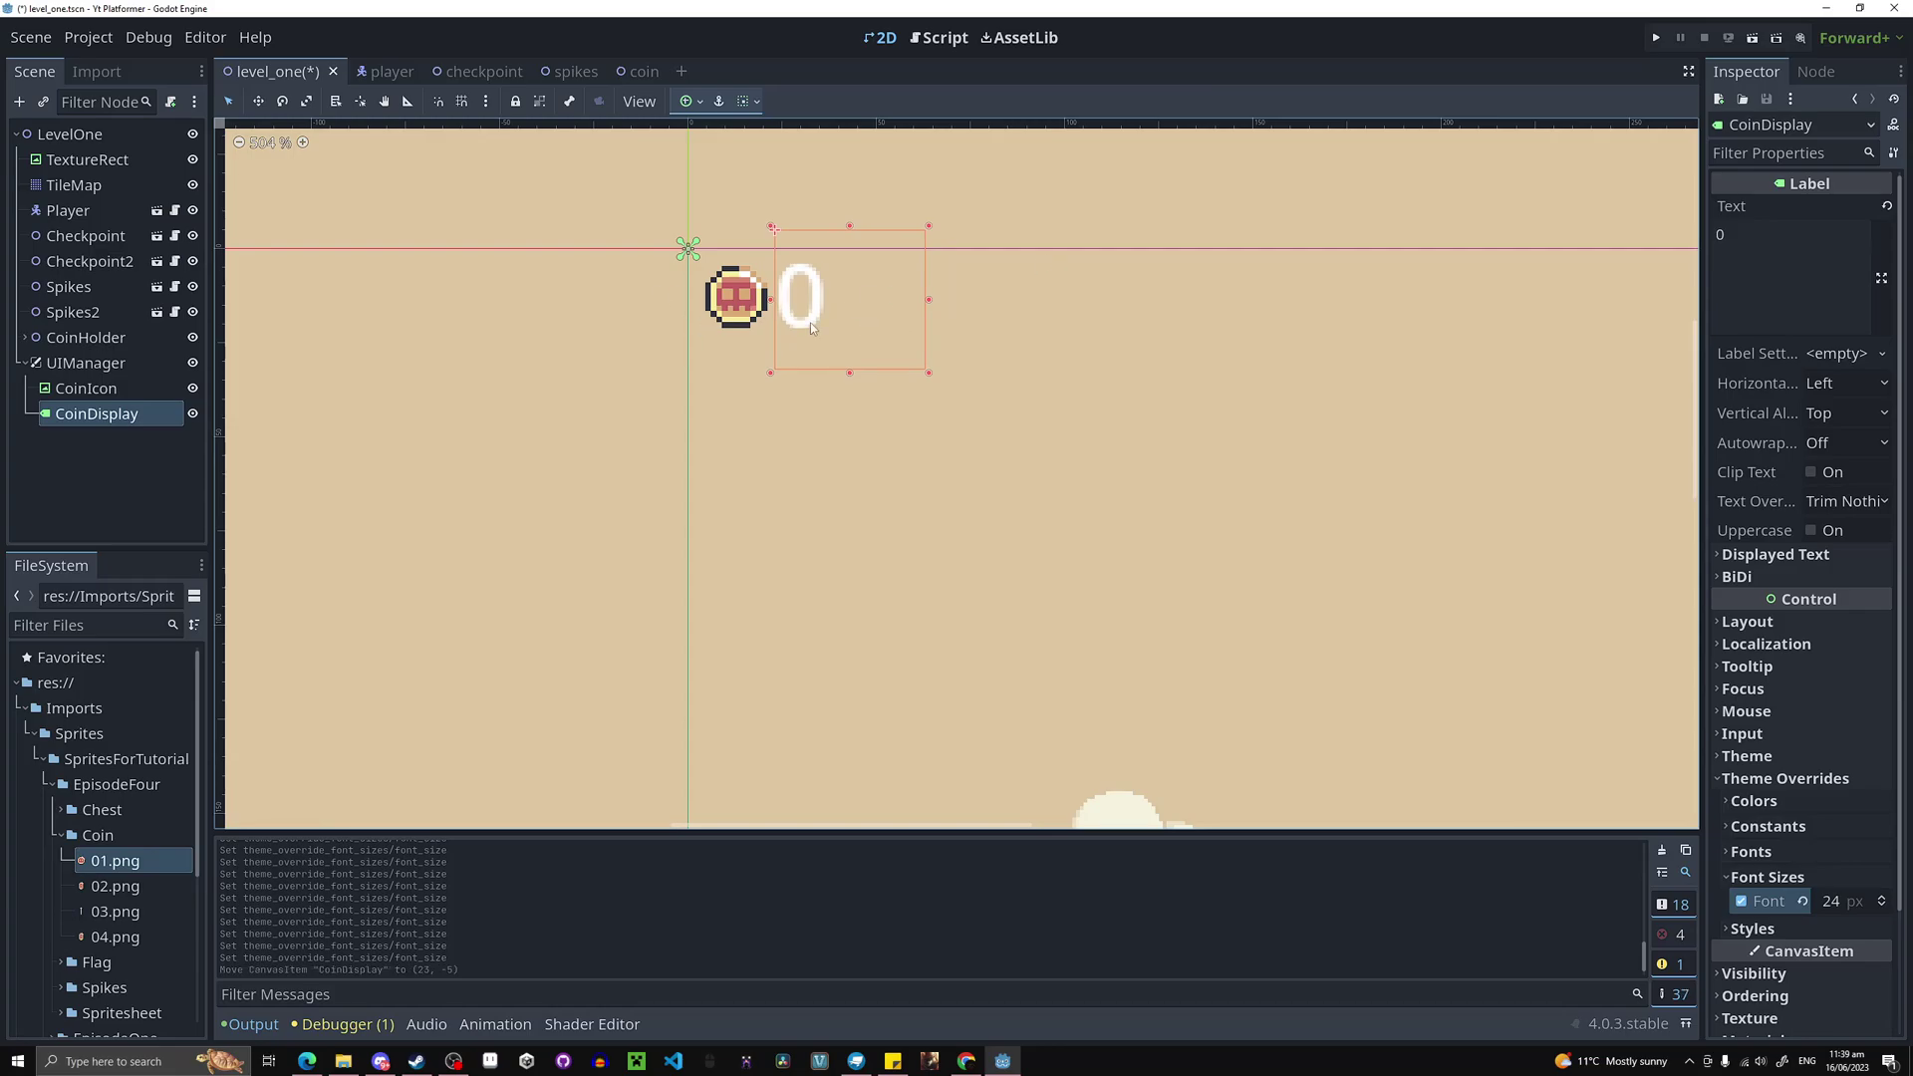
# Override CoinDisplay's font color with dark grey 33323d and save the scene.
pyautogui.click(1755, 805)
pyautogui.click(1740, 823)
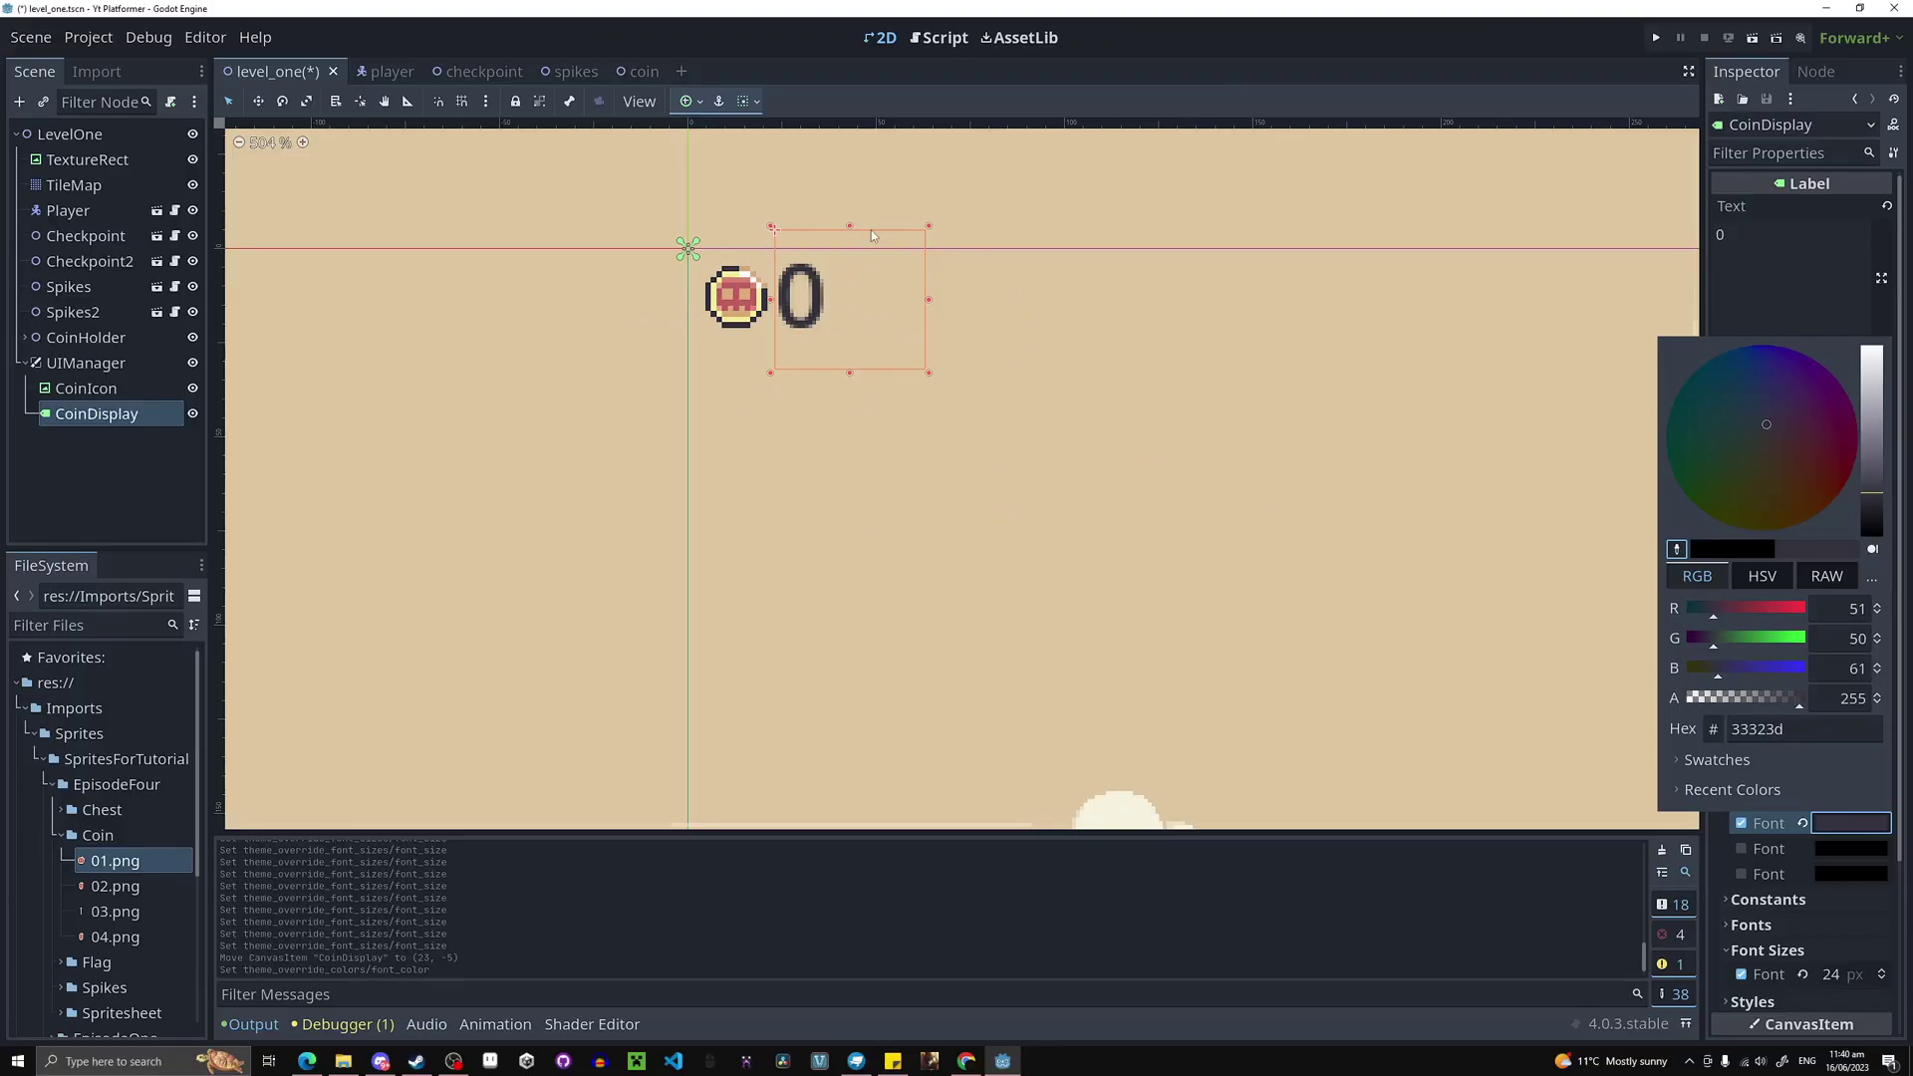
pyautogui.click(1262, 171)
pyautogui.hotkey('ctrl', 's')
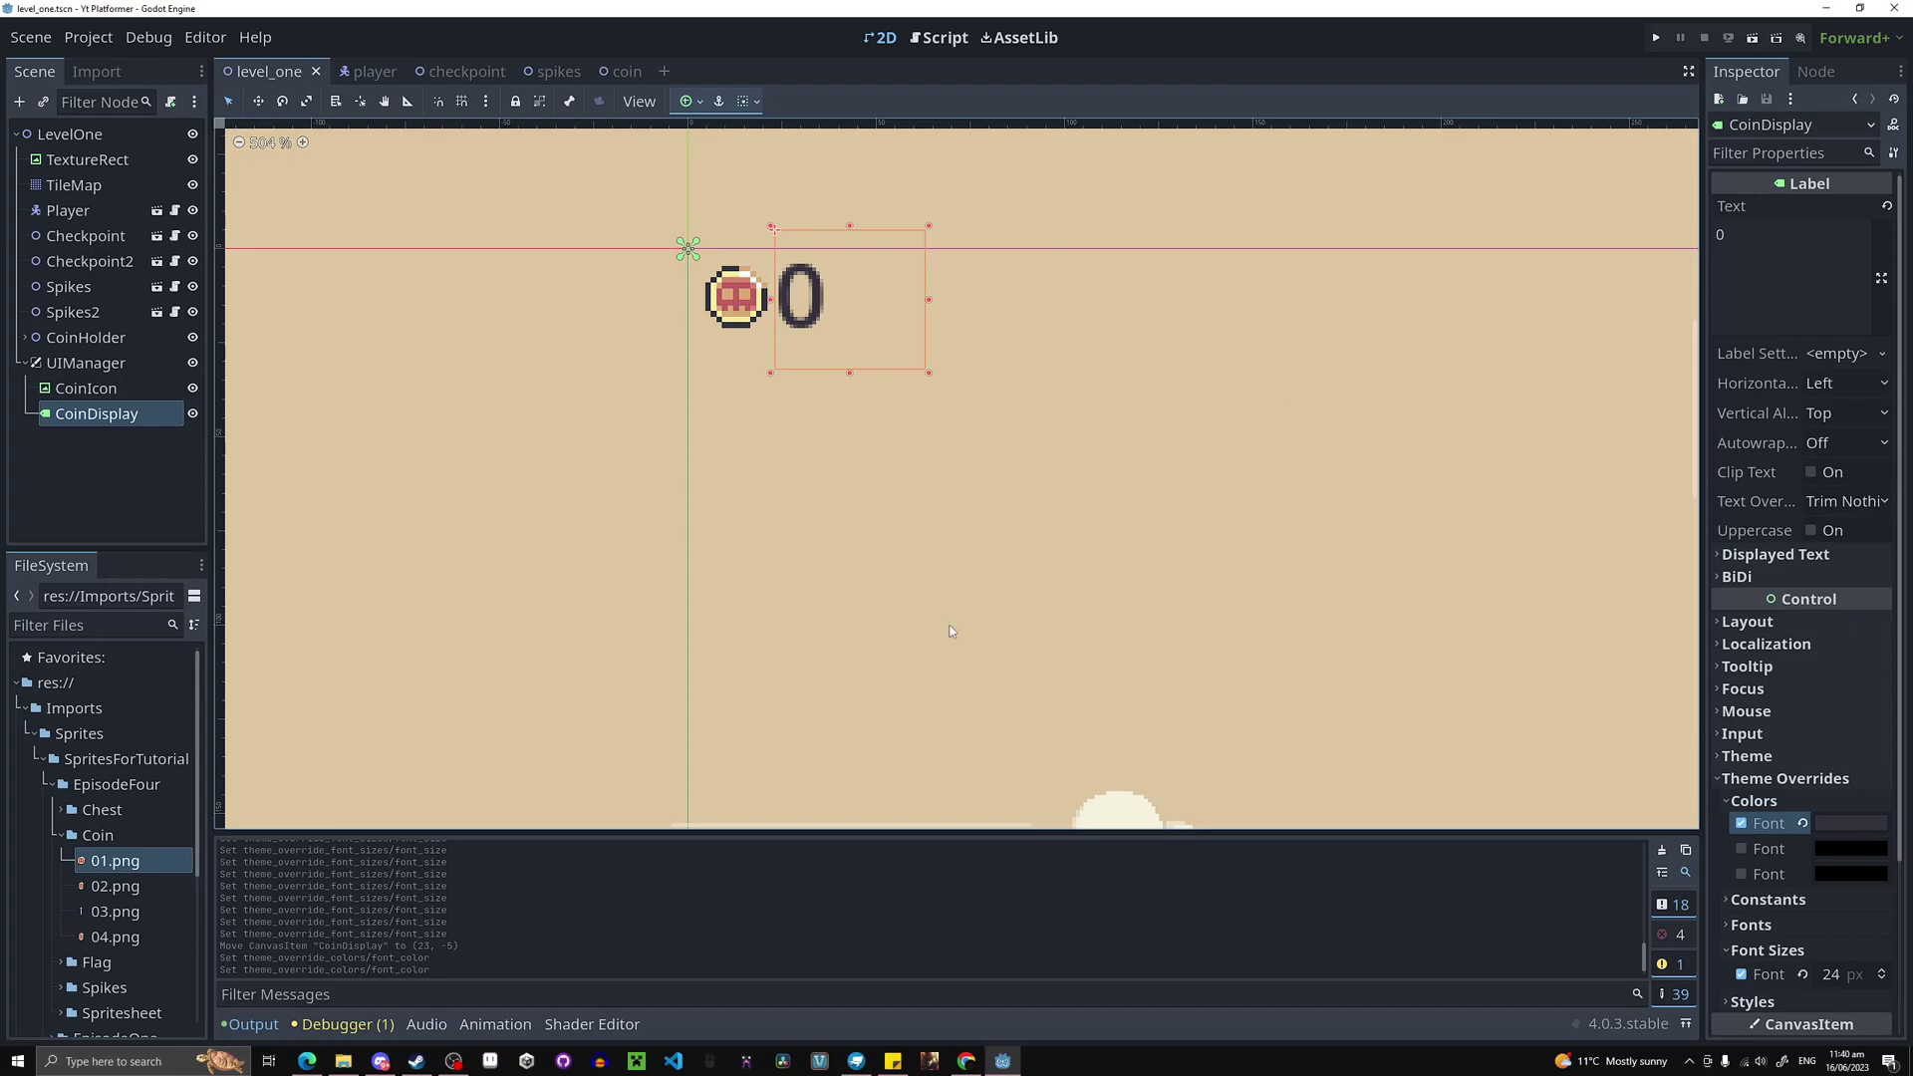
# Run the game, move the player through the coins and platforms to check the coin counter overlay, and close the game.
pyautogui.click(1656, 37)
pyautogui.press('a')
pyautogui.press('space')
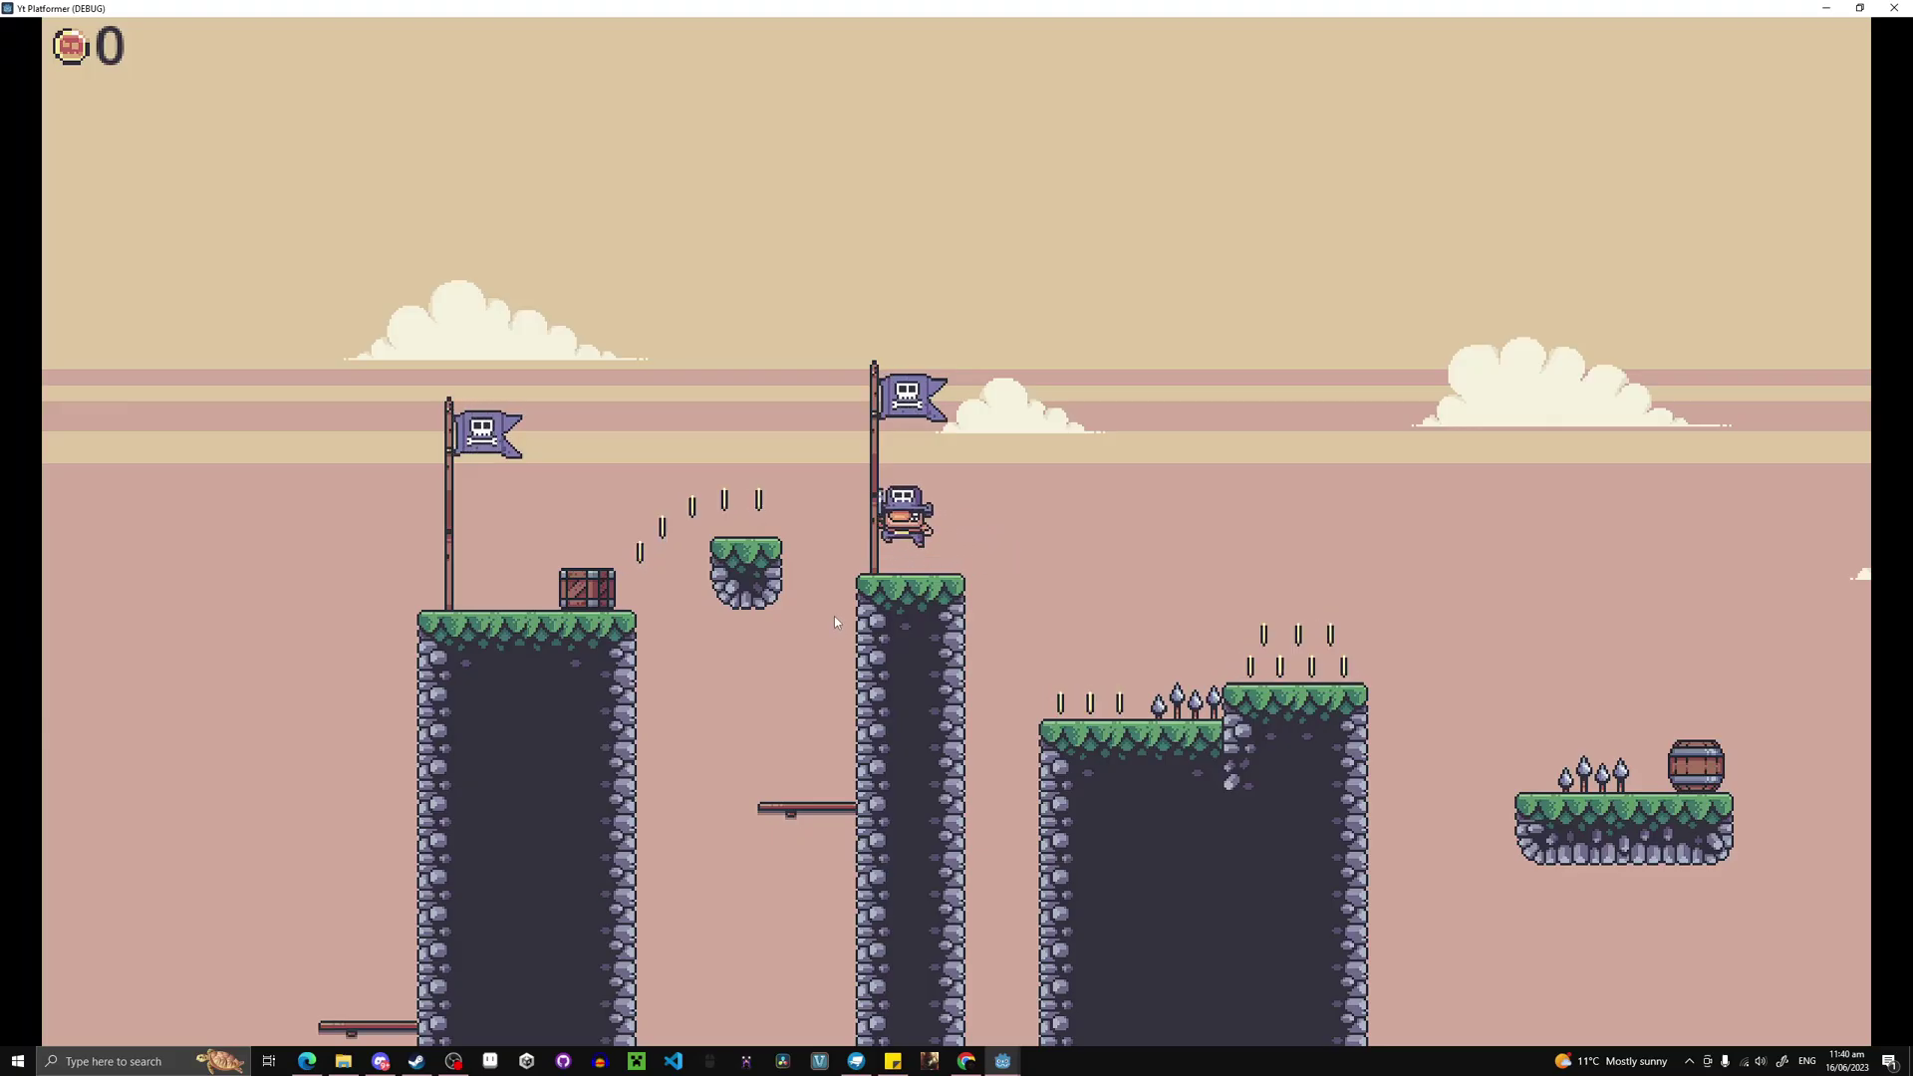
pyautogui.press('d')
pyautogui.press('space')
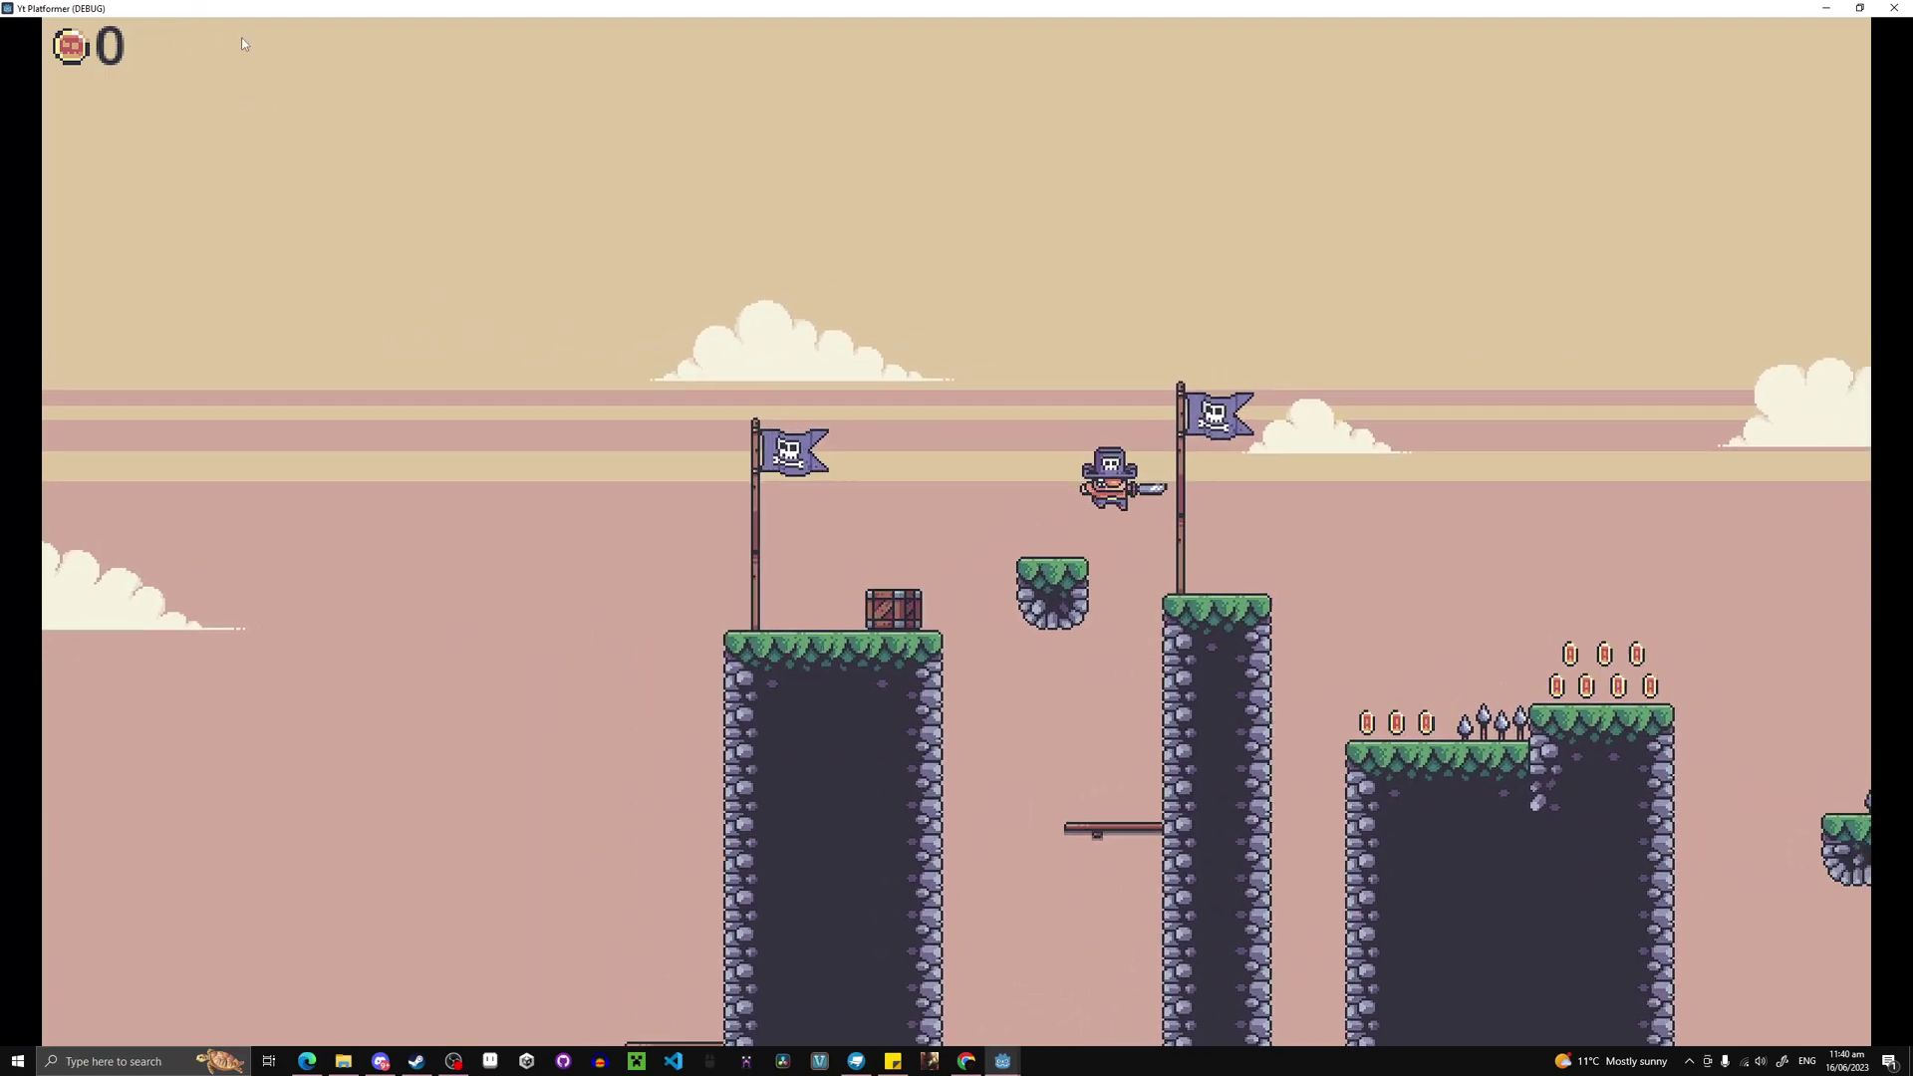
pyautogui.press('a')
pyautogui.press('space')
pyautogui.press('d')
pyautogui.press('a')
pyautogui.press('space')
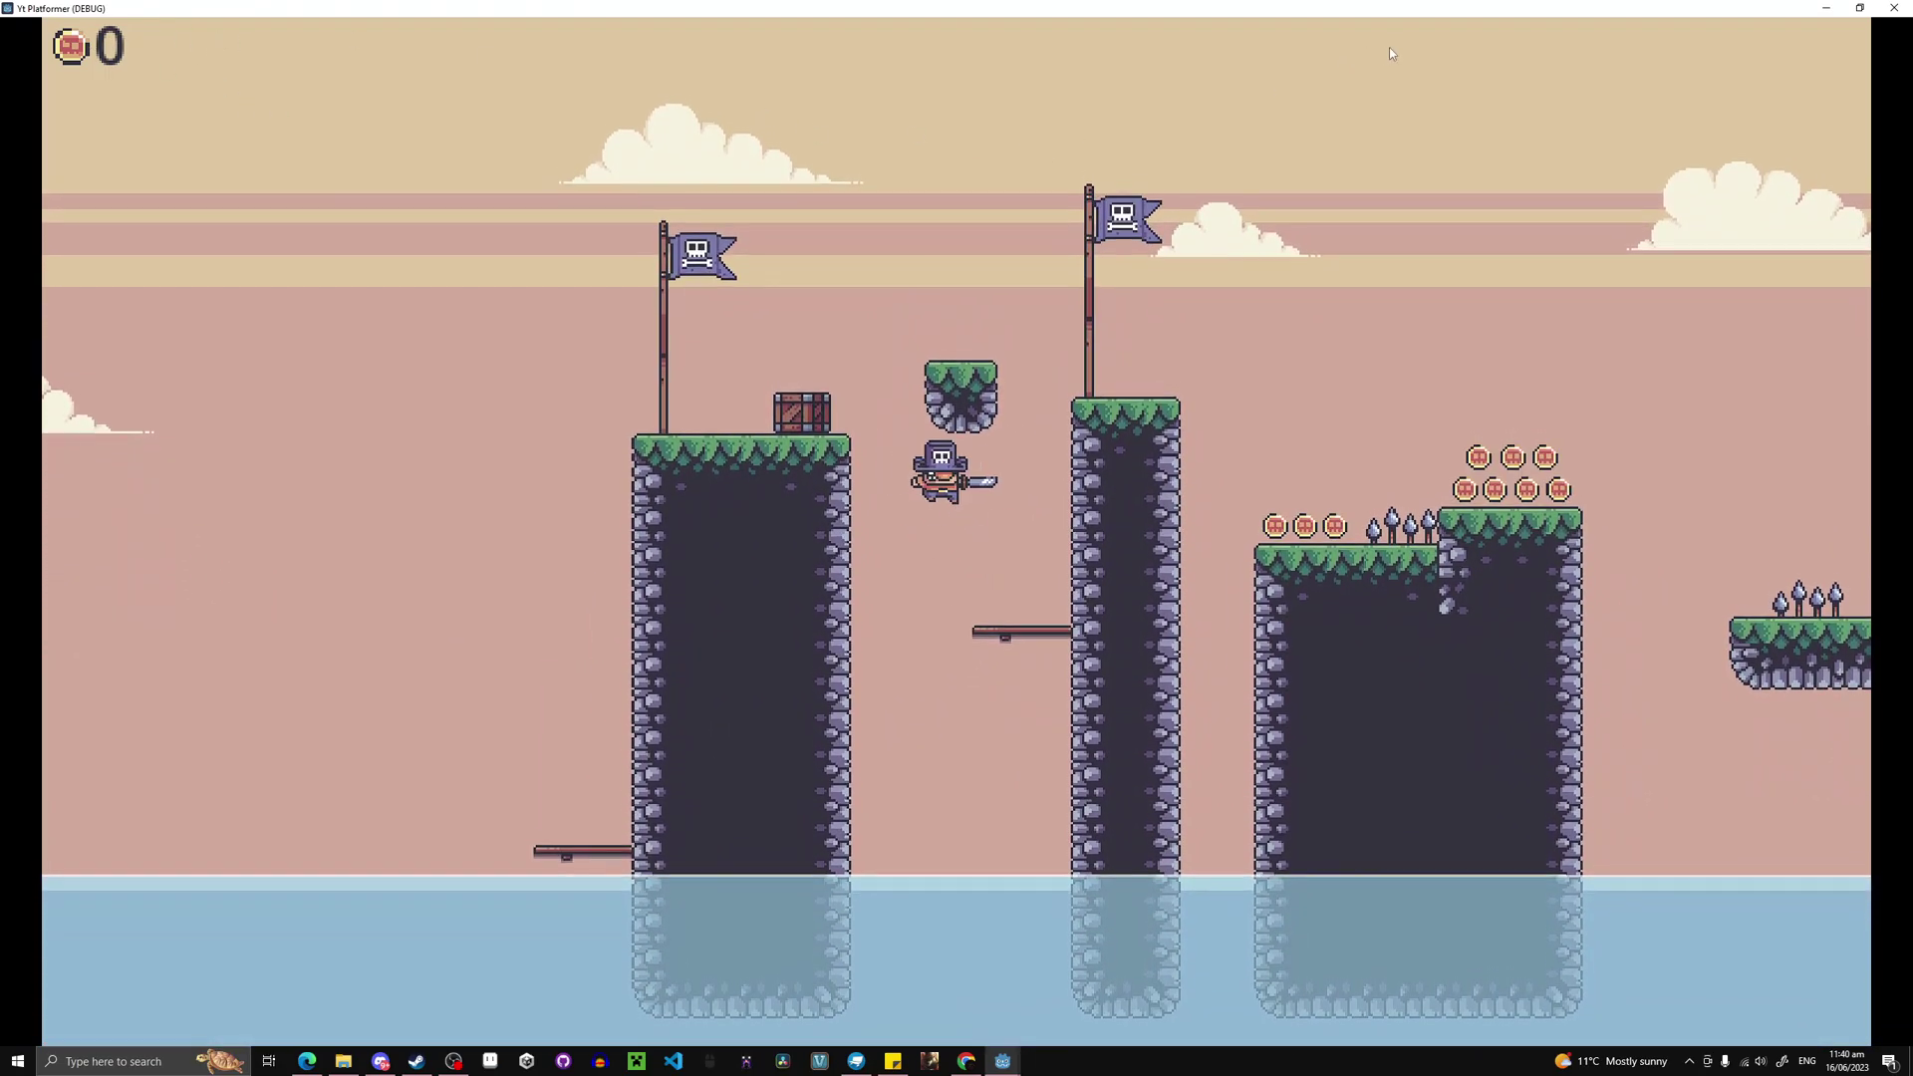
pyautogui.press('d')
pyautogui.press('space')
pyautogui.press('a')
pyautogui.press('d')
pyautogui.press('space')
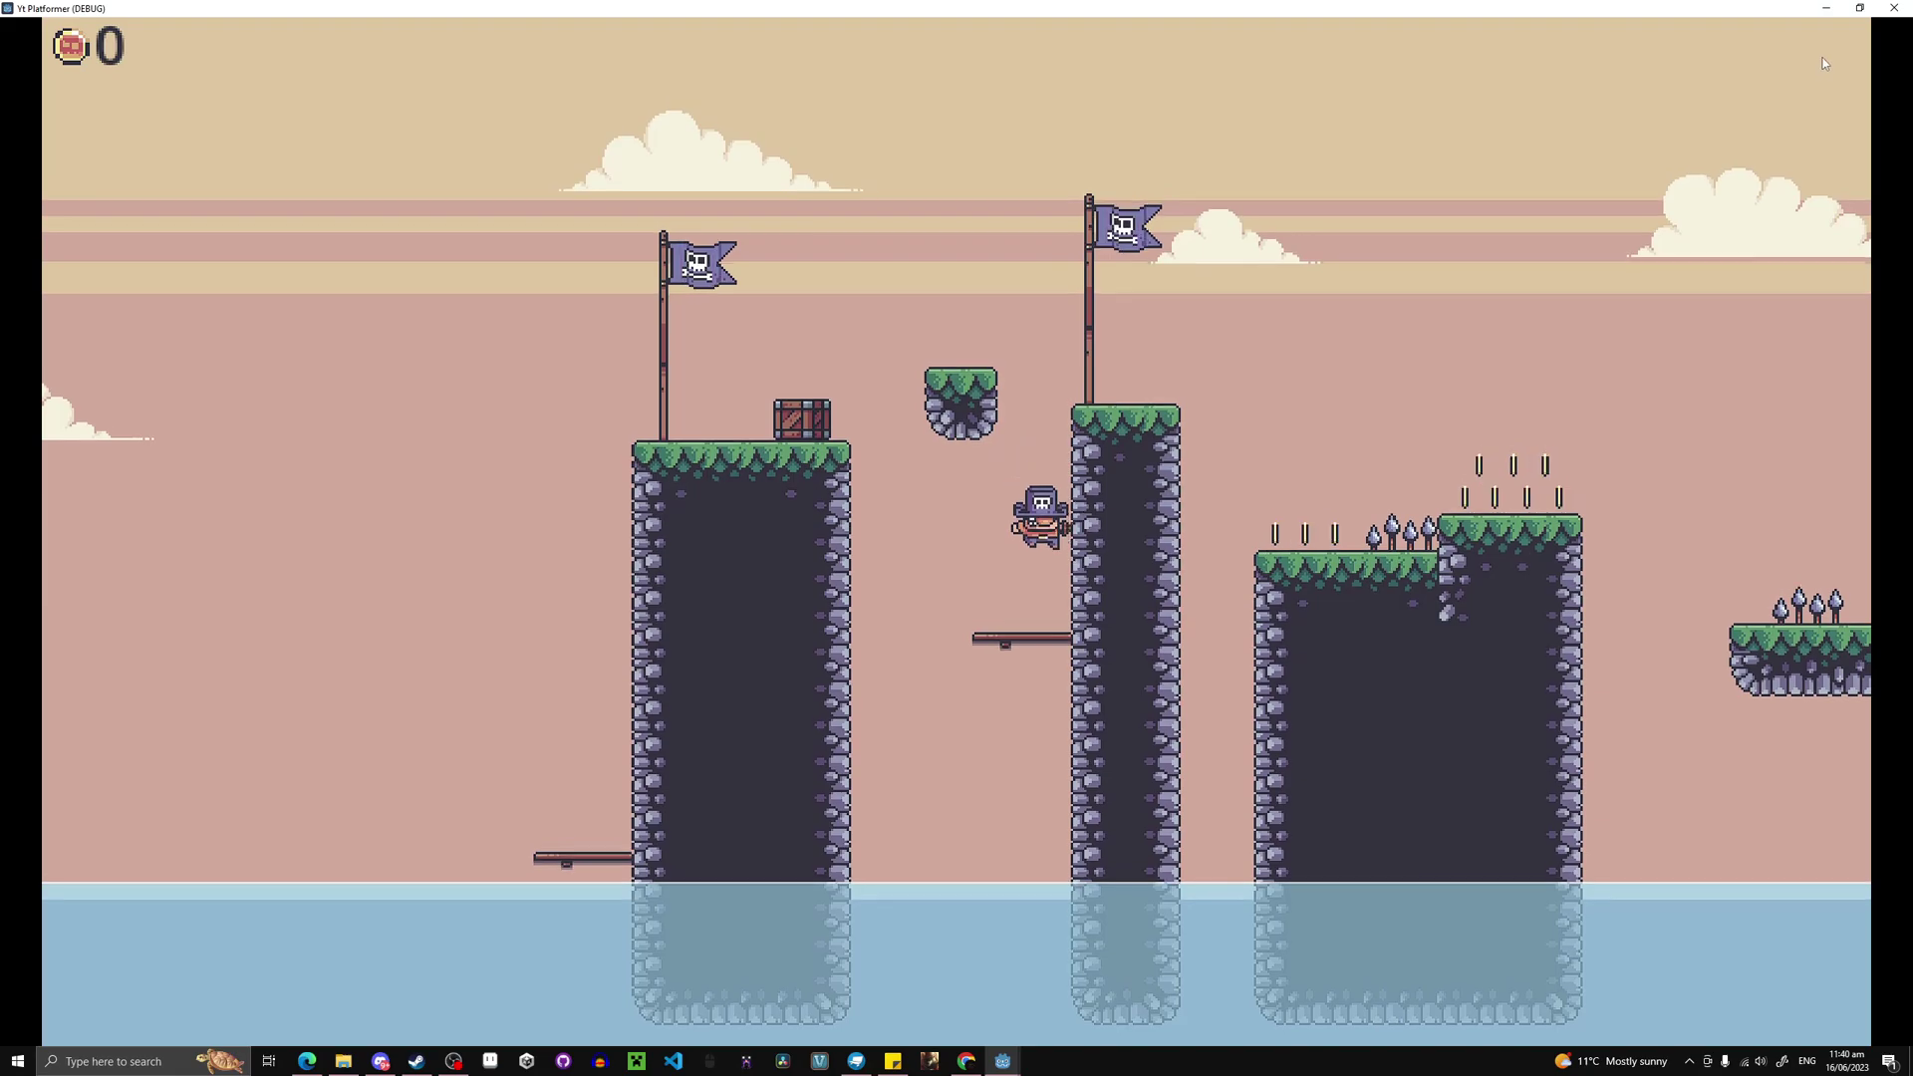
pyautogui.press('a')
pyautogui.press('d')
pyautogui.press('space')
pyautogui.press('a')
pyautogui.press('space')
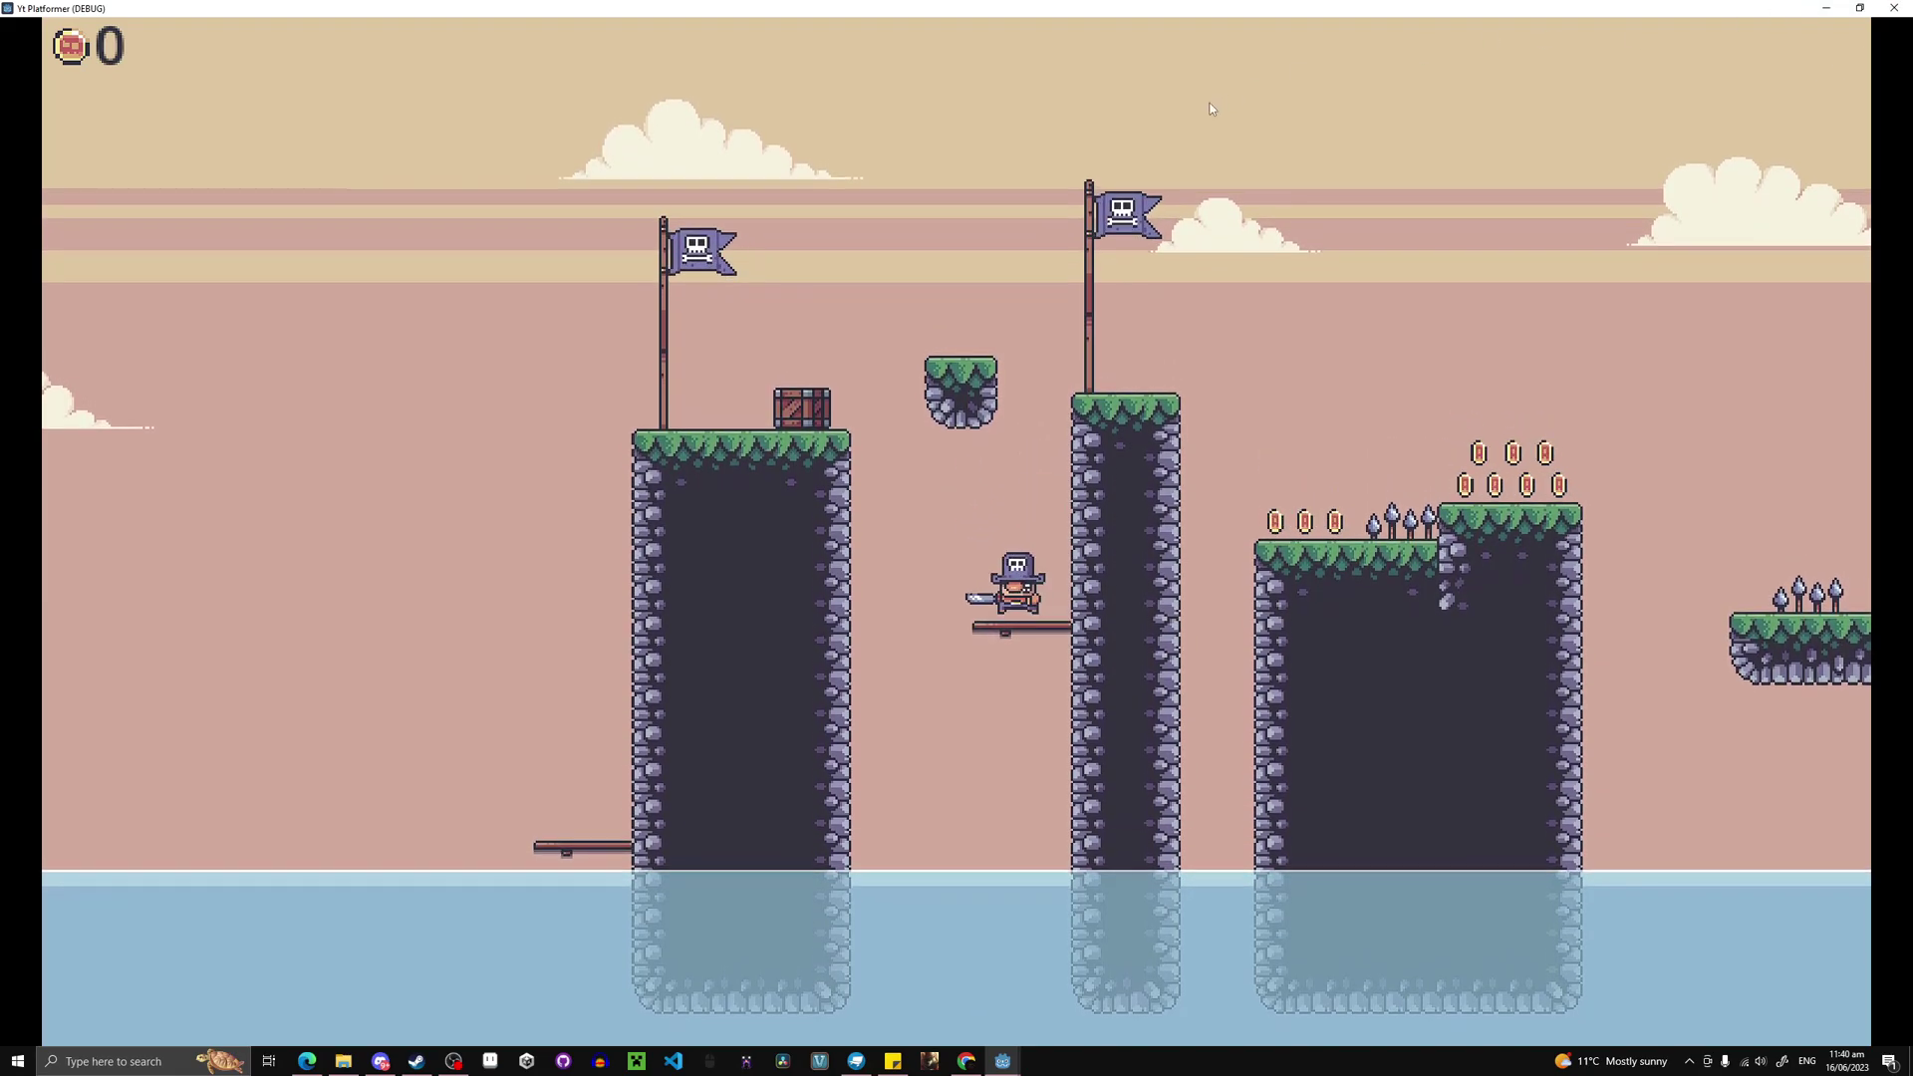
pyautogui.press('d')
pyautogui.click(1893, 8)
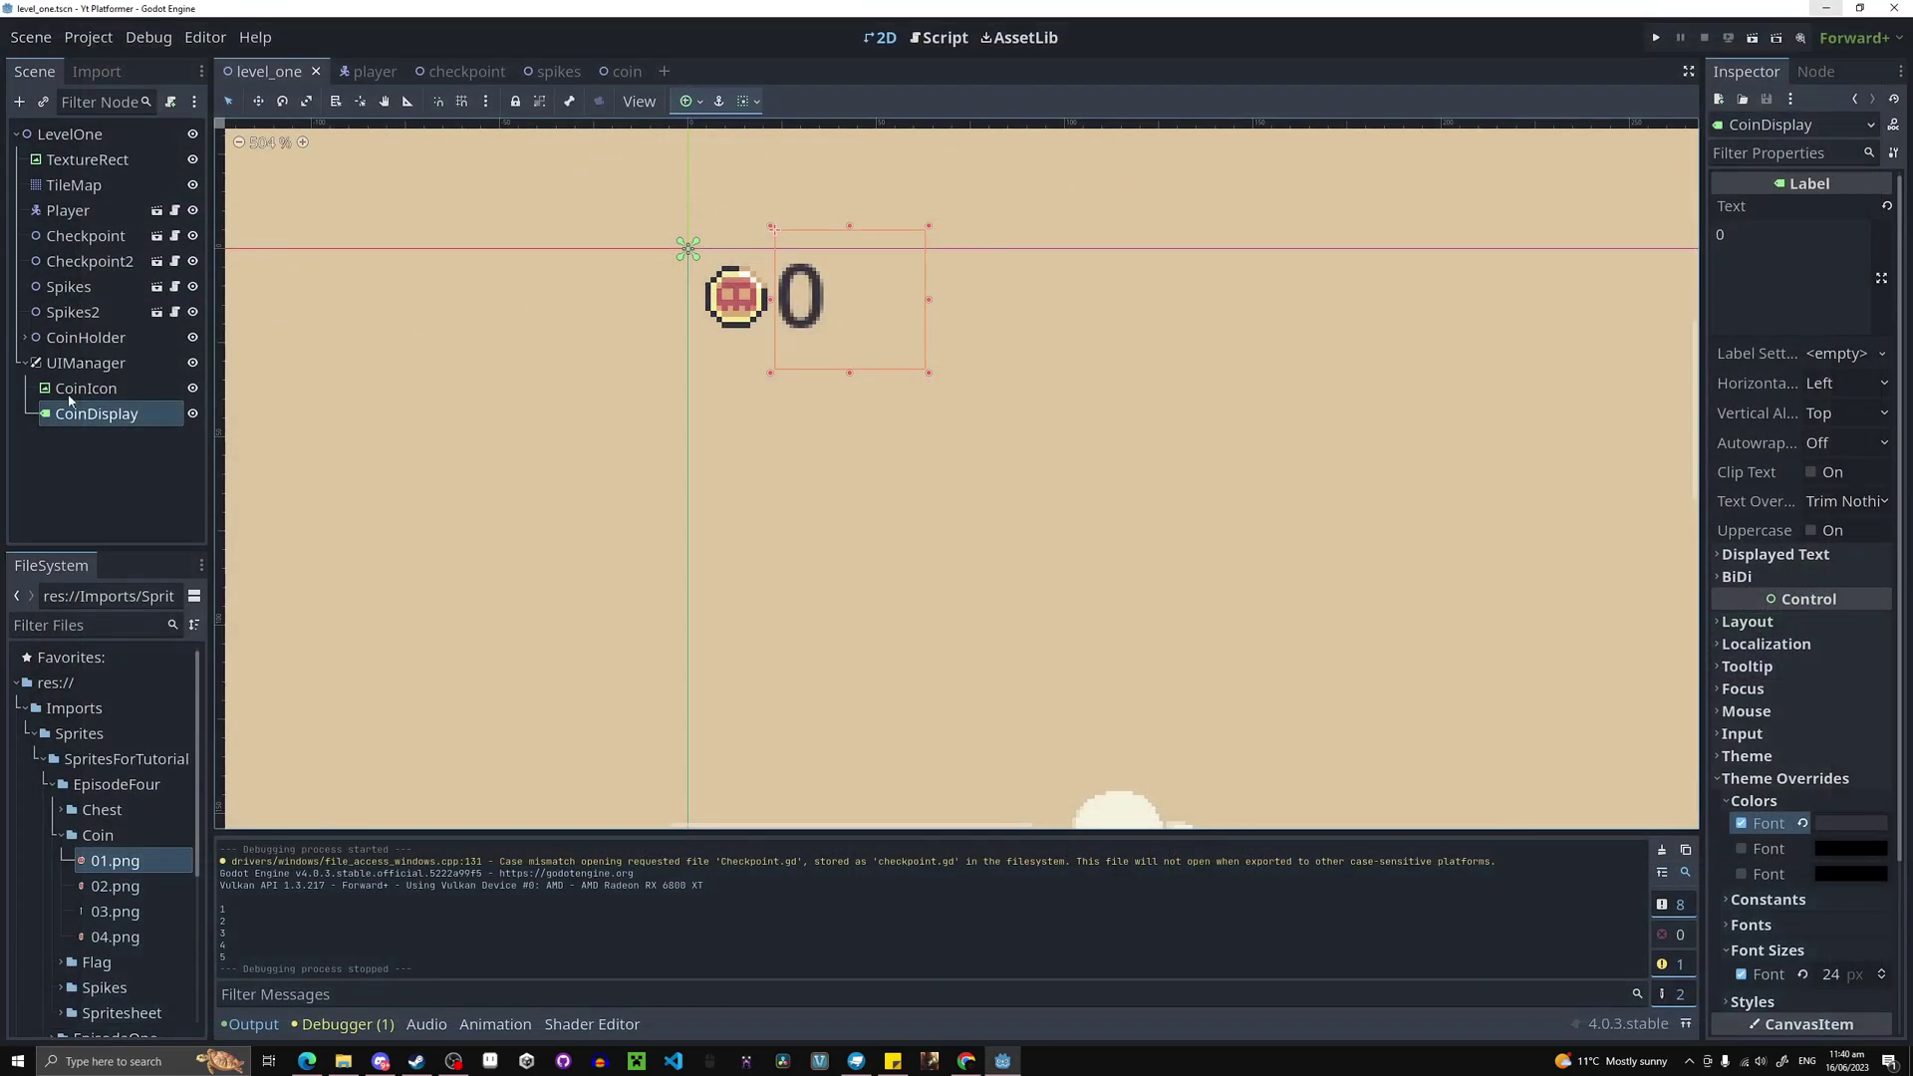
# Attach a new script UIManager.gd to the UIManager node, stored in a new UI folder inside Scripts.
pyautogui.click(87, 365)
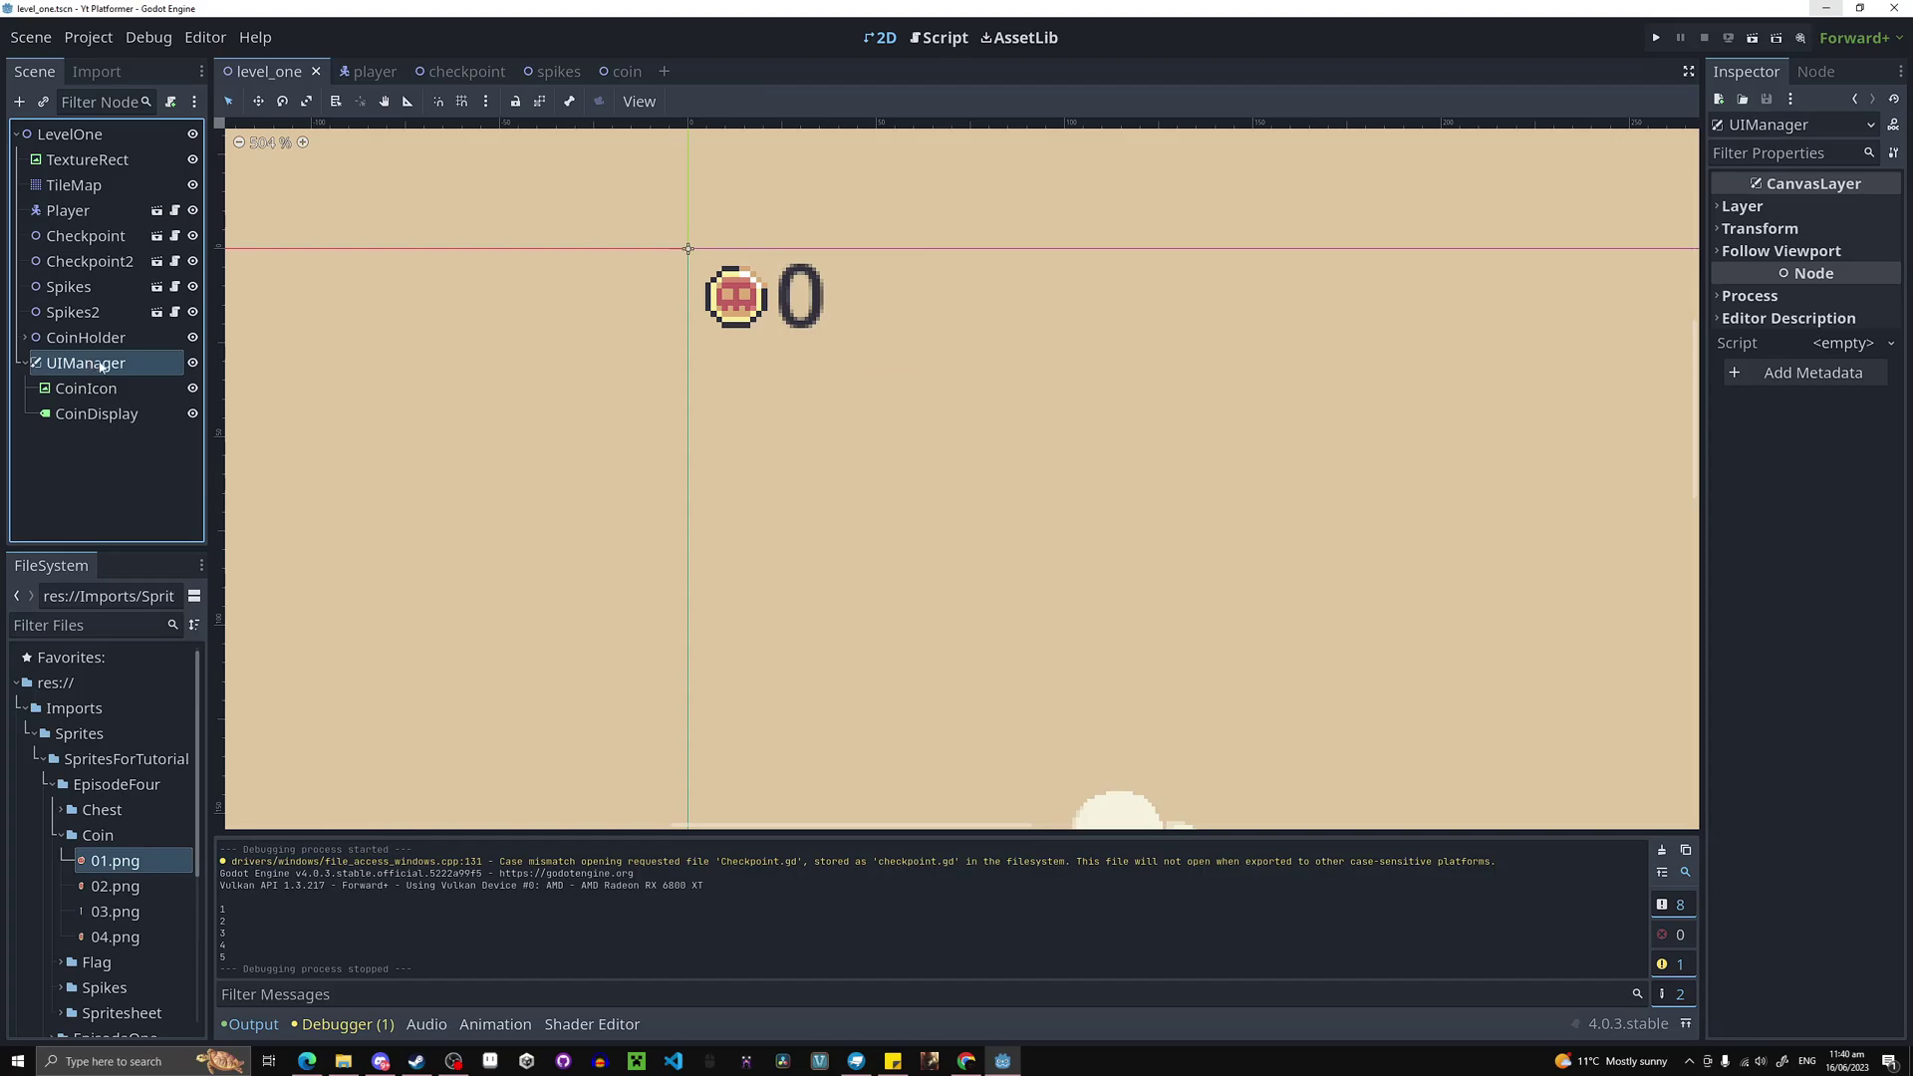
pyautogui.click(170, 101)
pyautogui.click(1129, 520)
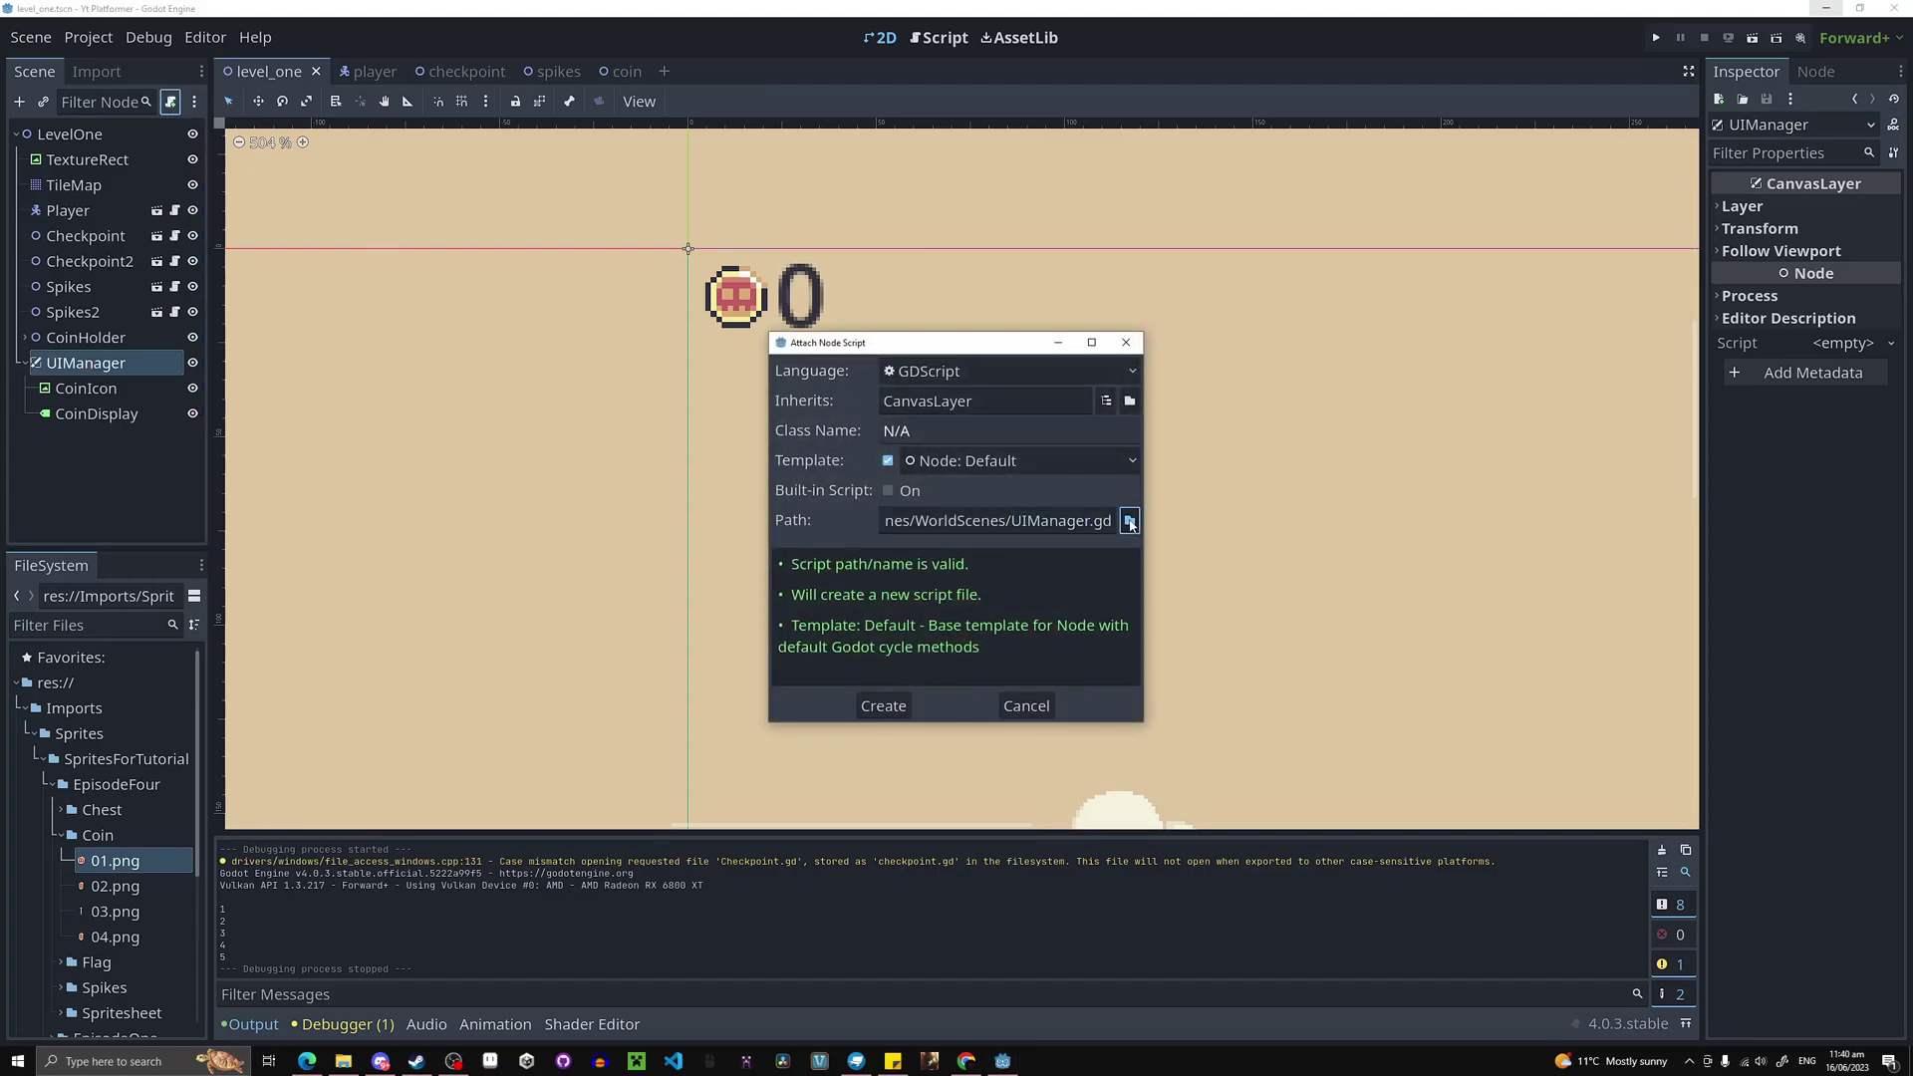
pyautogui.click(614, 293)
pyautogui.click(614, 293)
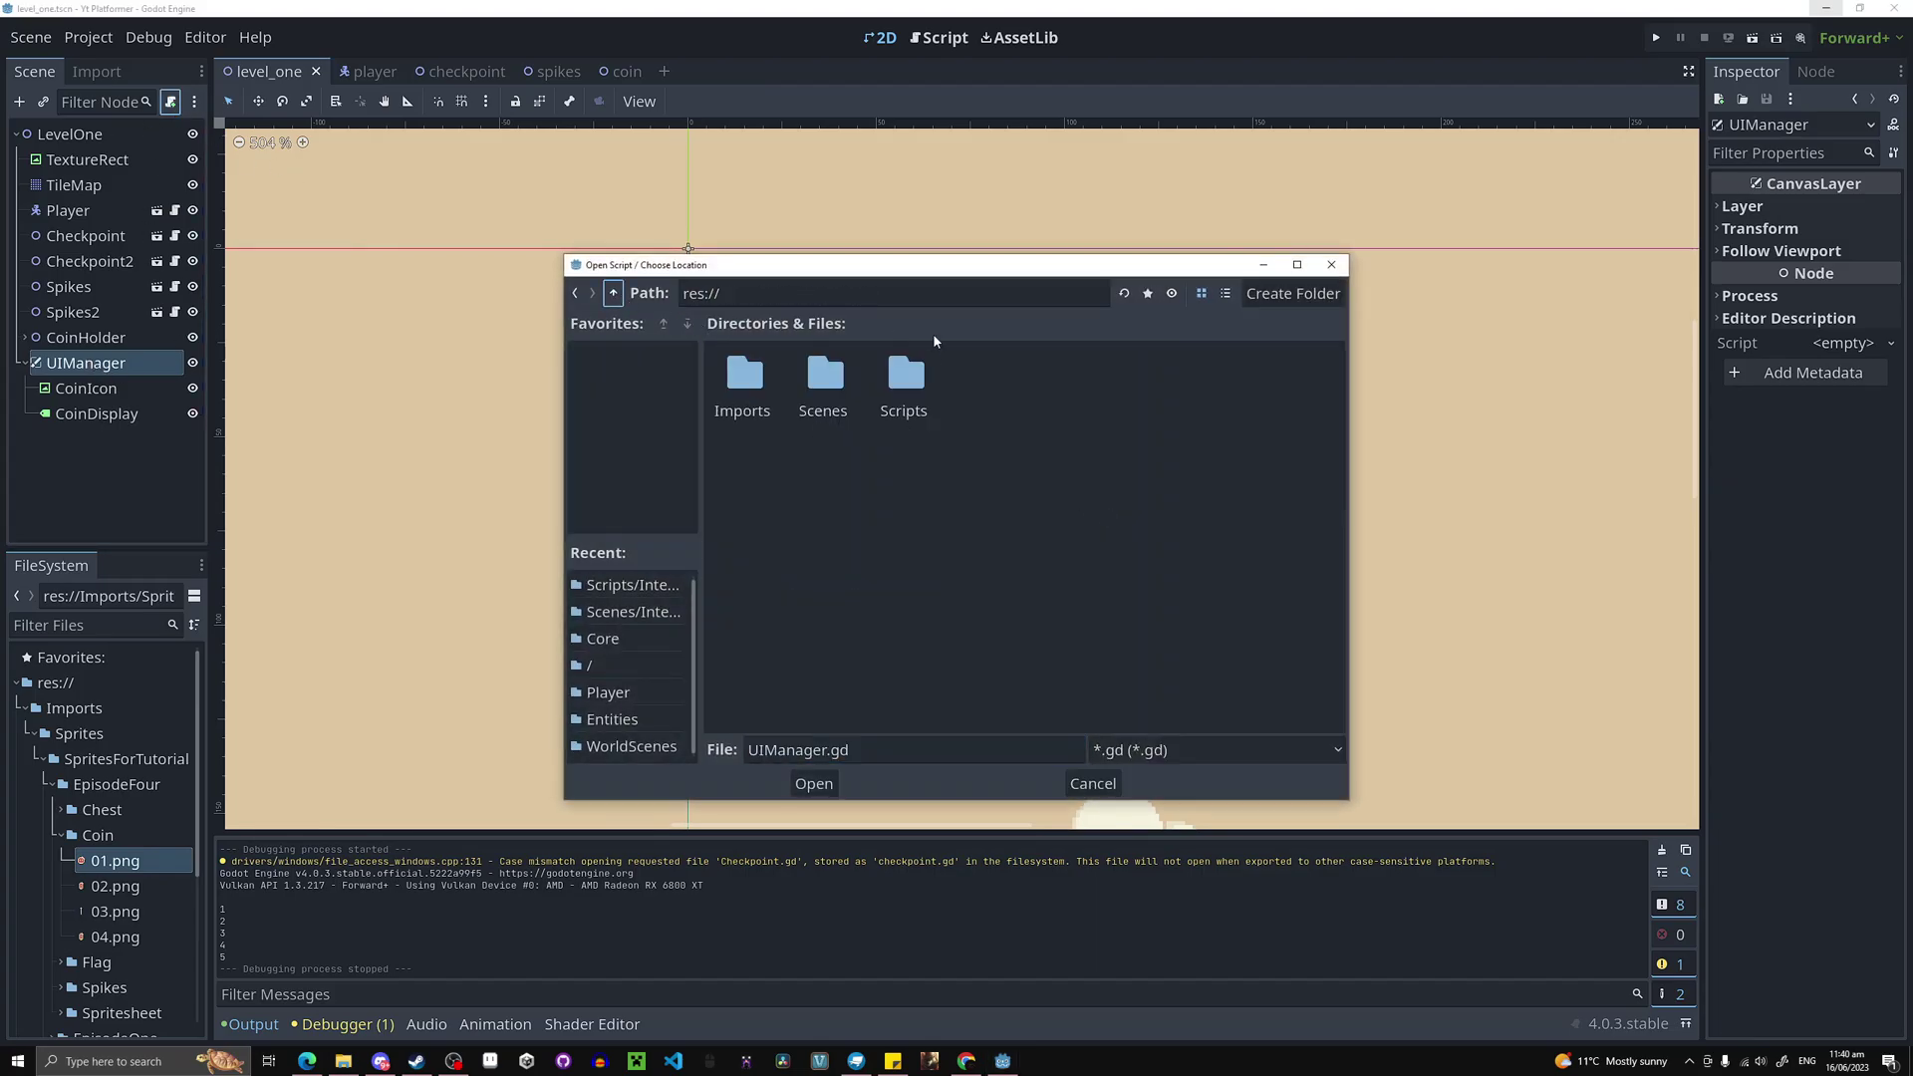
pyautogui.doubleClick(902, 379)
pyautogui.rightClick(983, 447)
pyautogui.click(1058, 454)
pyautogui.write('UI')
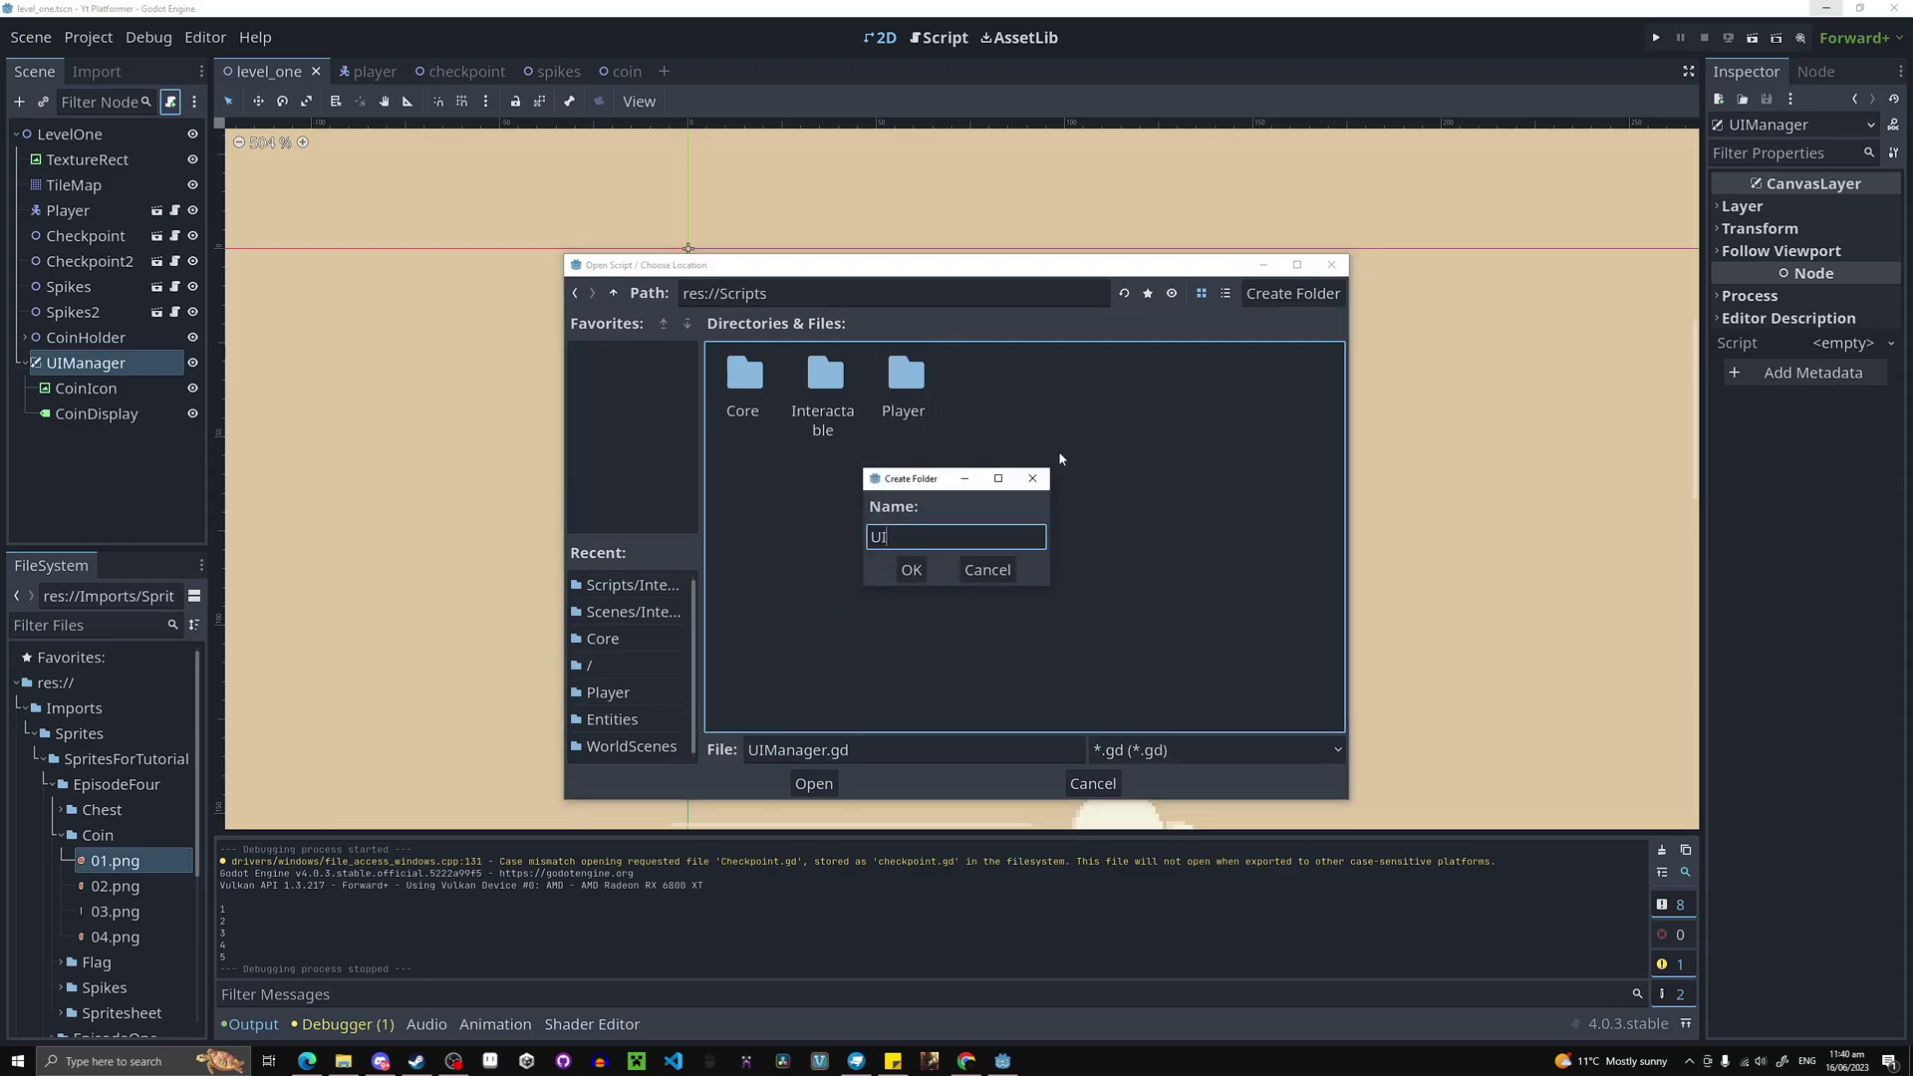
pyautogui.press('Return')
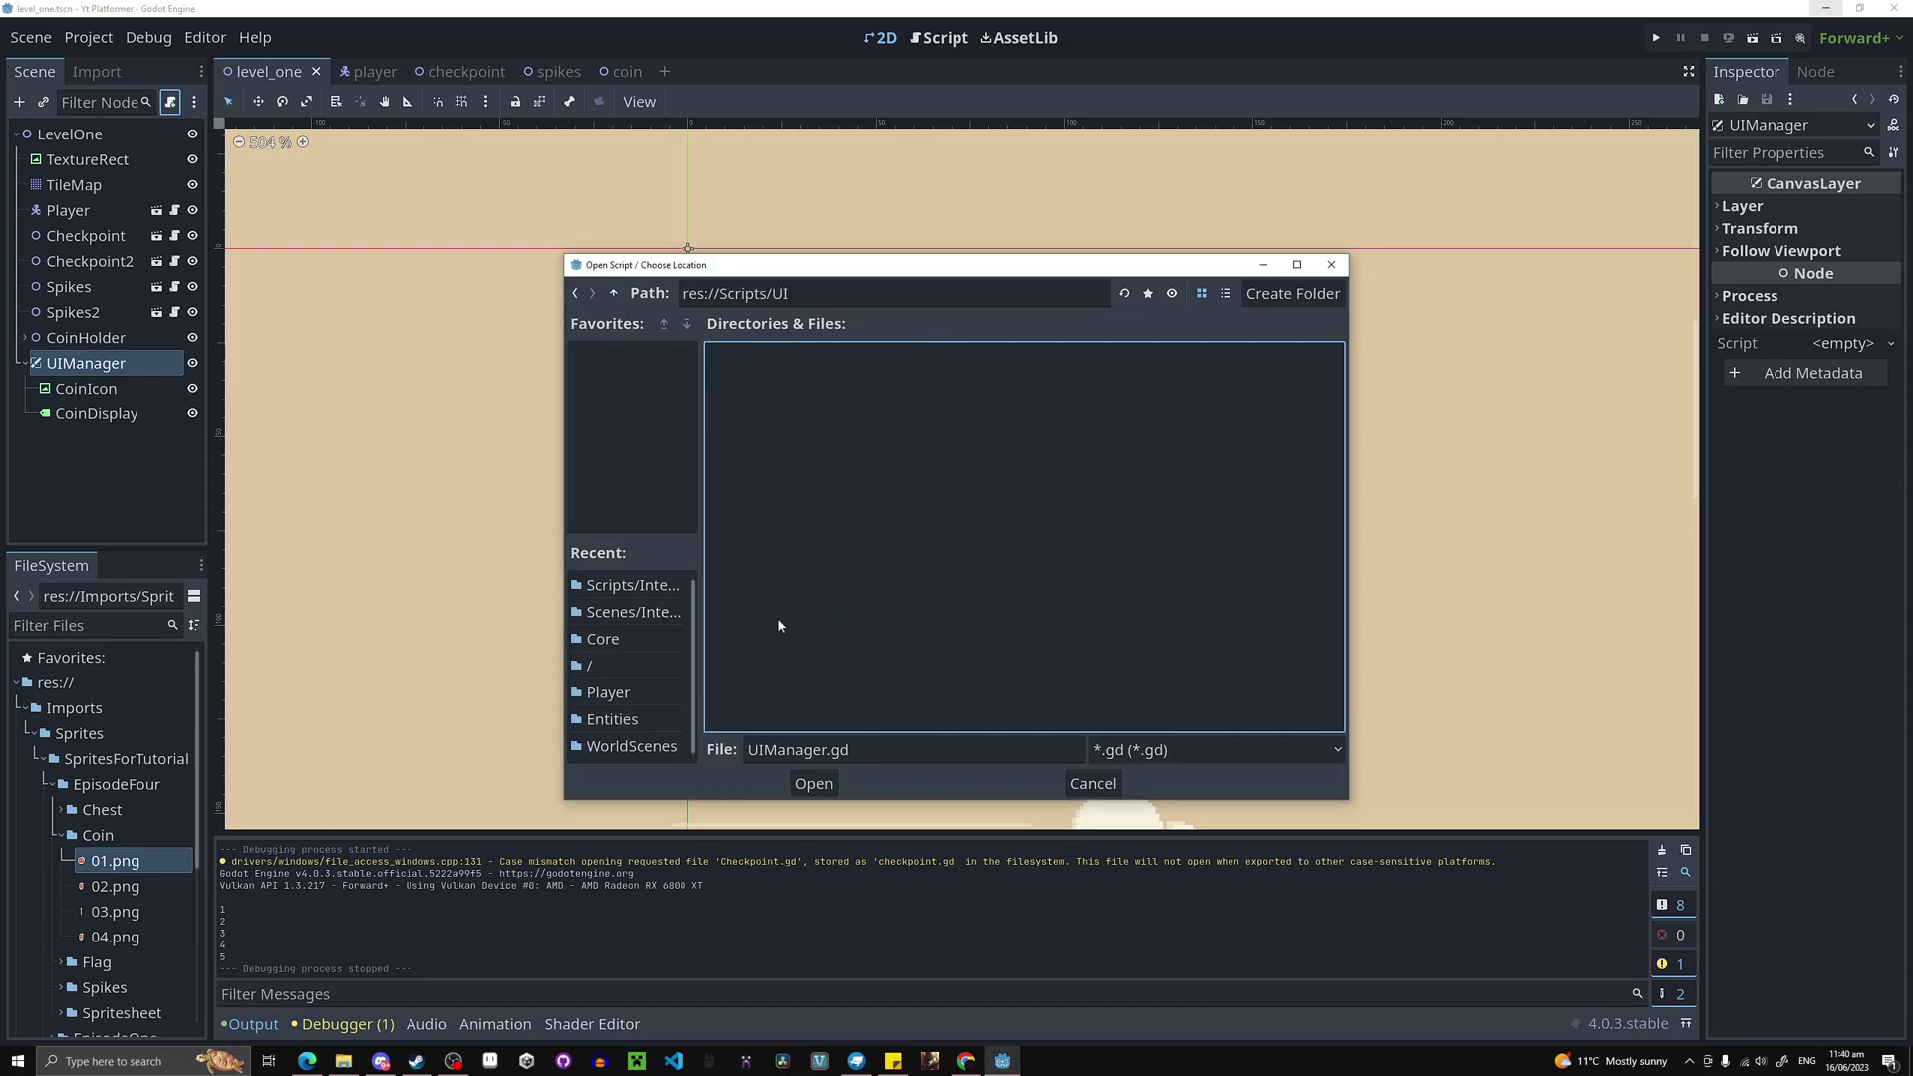
pyautogui.click(814, 784)
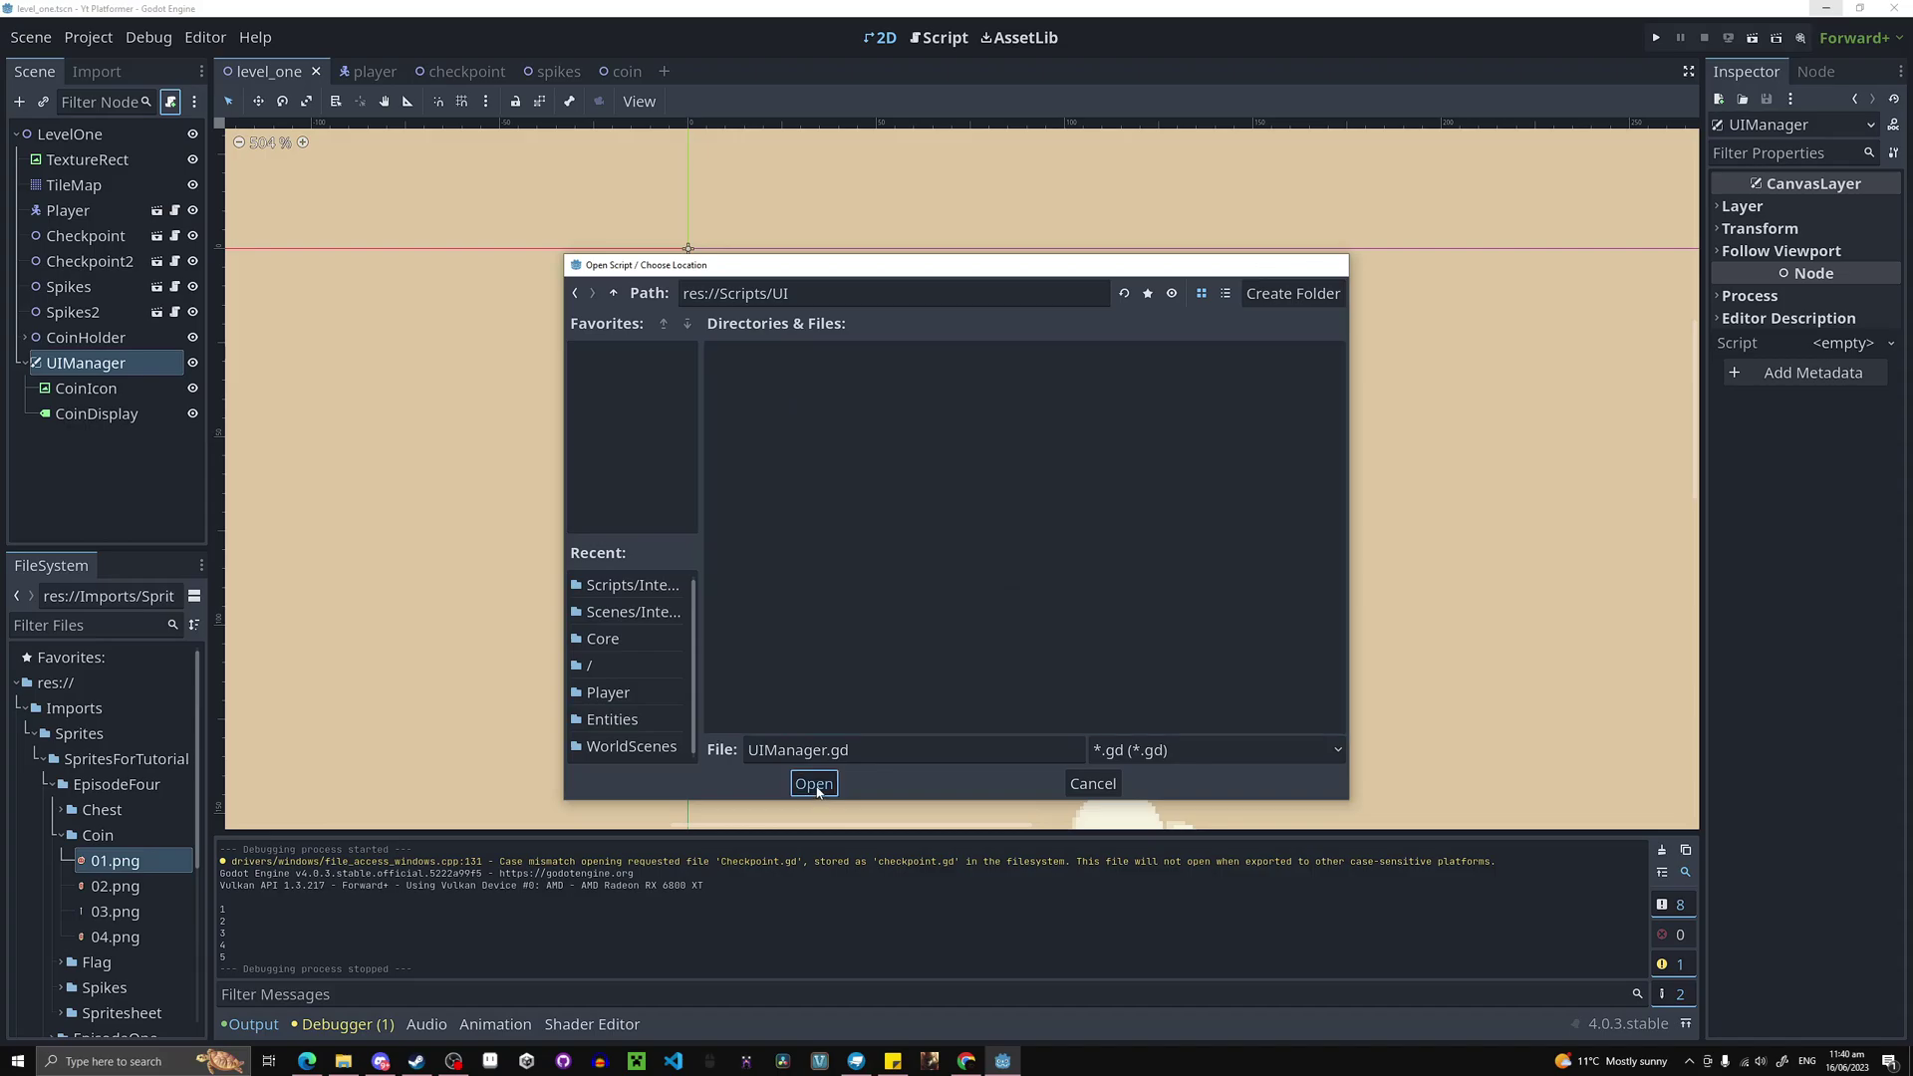
pyautogui.click(863, 711)
# Delete the template functions from UIManager.gd and declare the function update_coin_display().
pyautogui.moveTo(834, 671); pyautogui.dragTo(366, 206)
pyautogui.press('BackSpace')
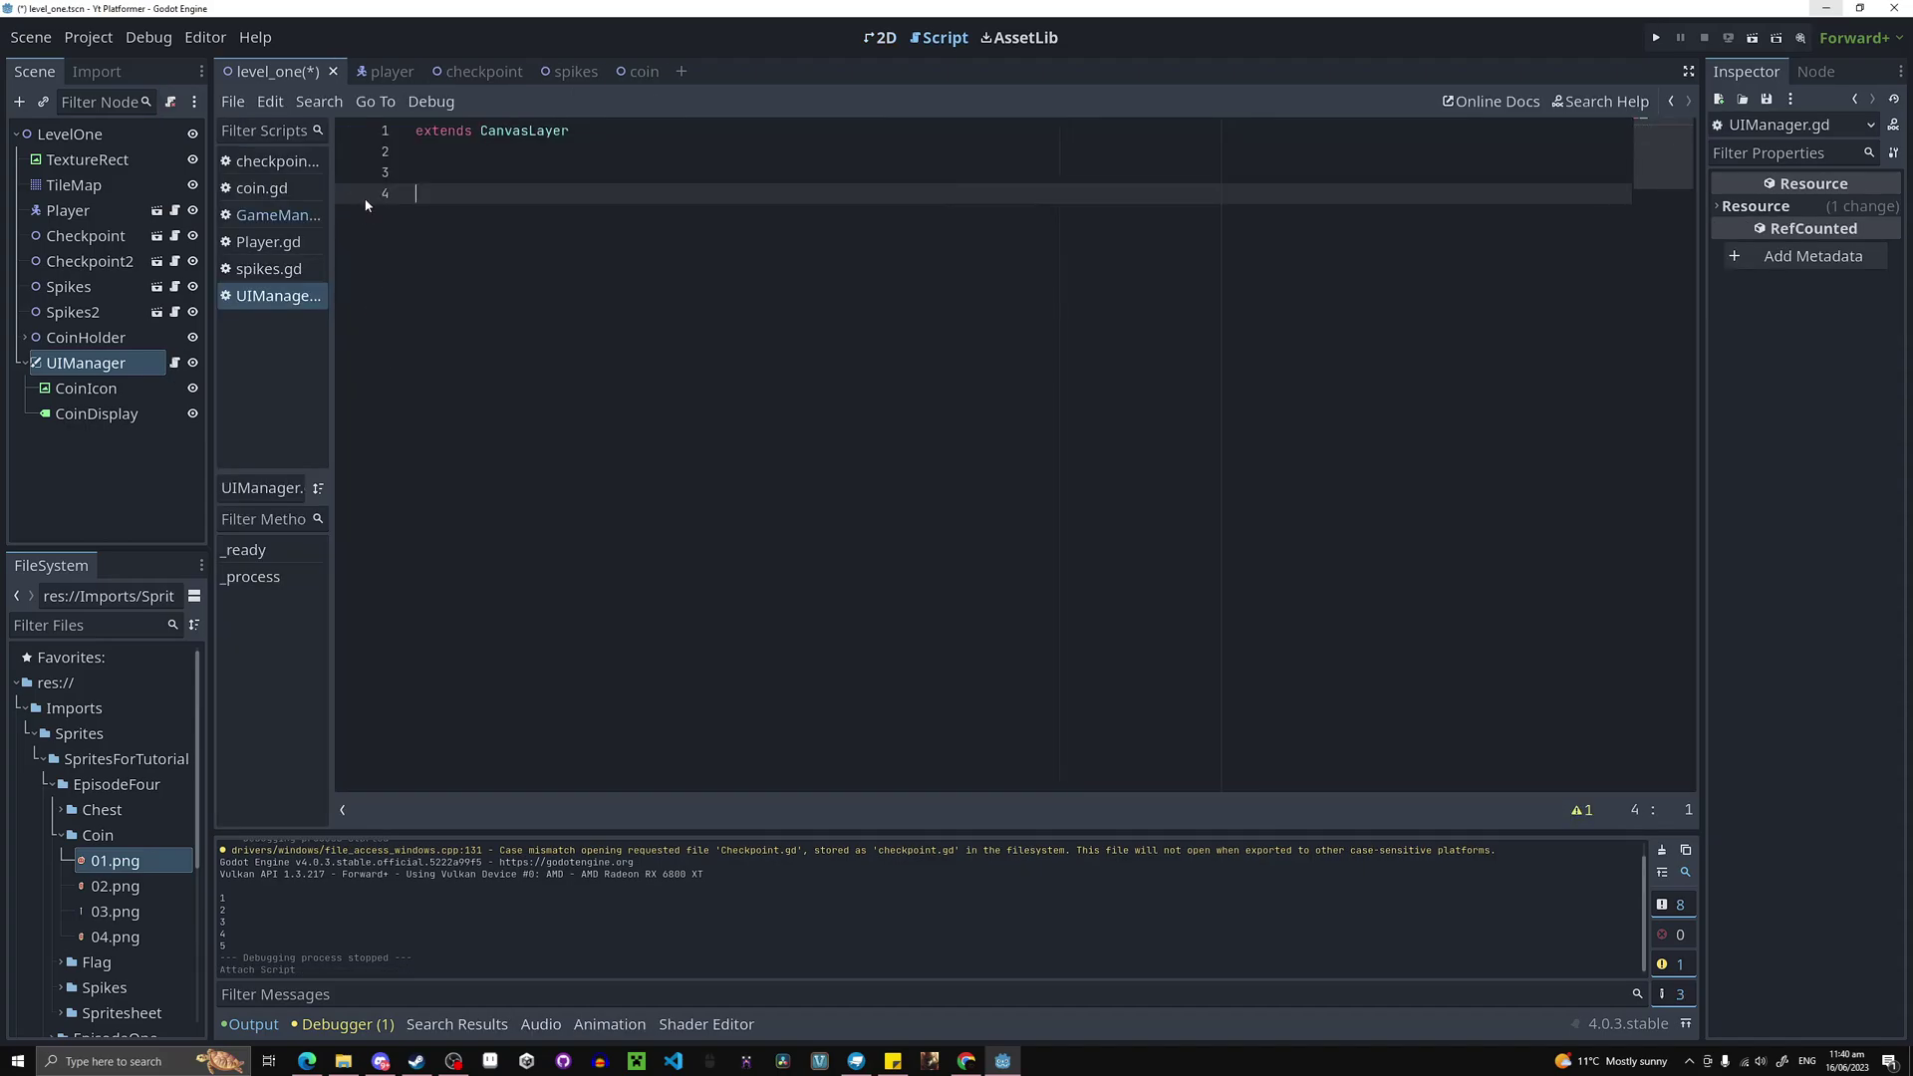
pyautogui.press('Return')
pyautogui.write('func ')
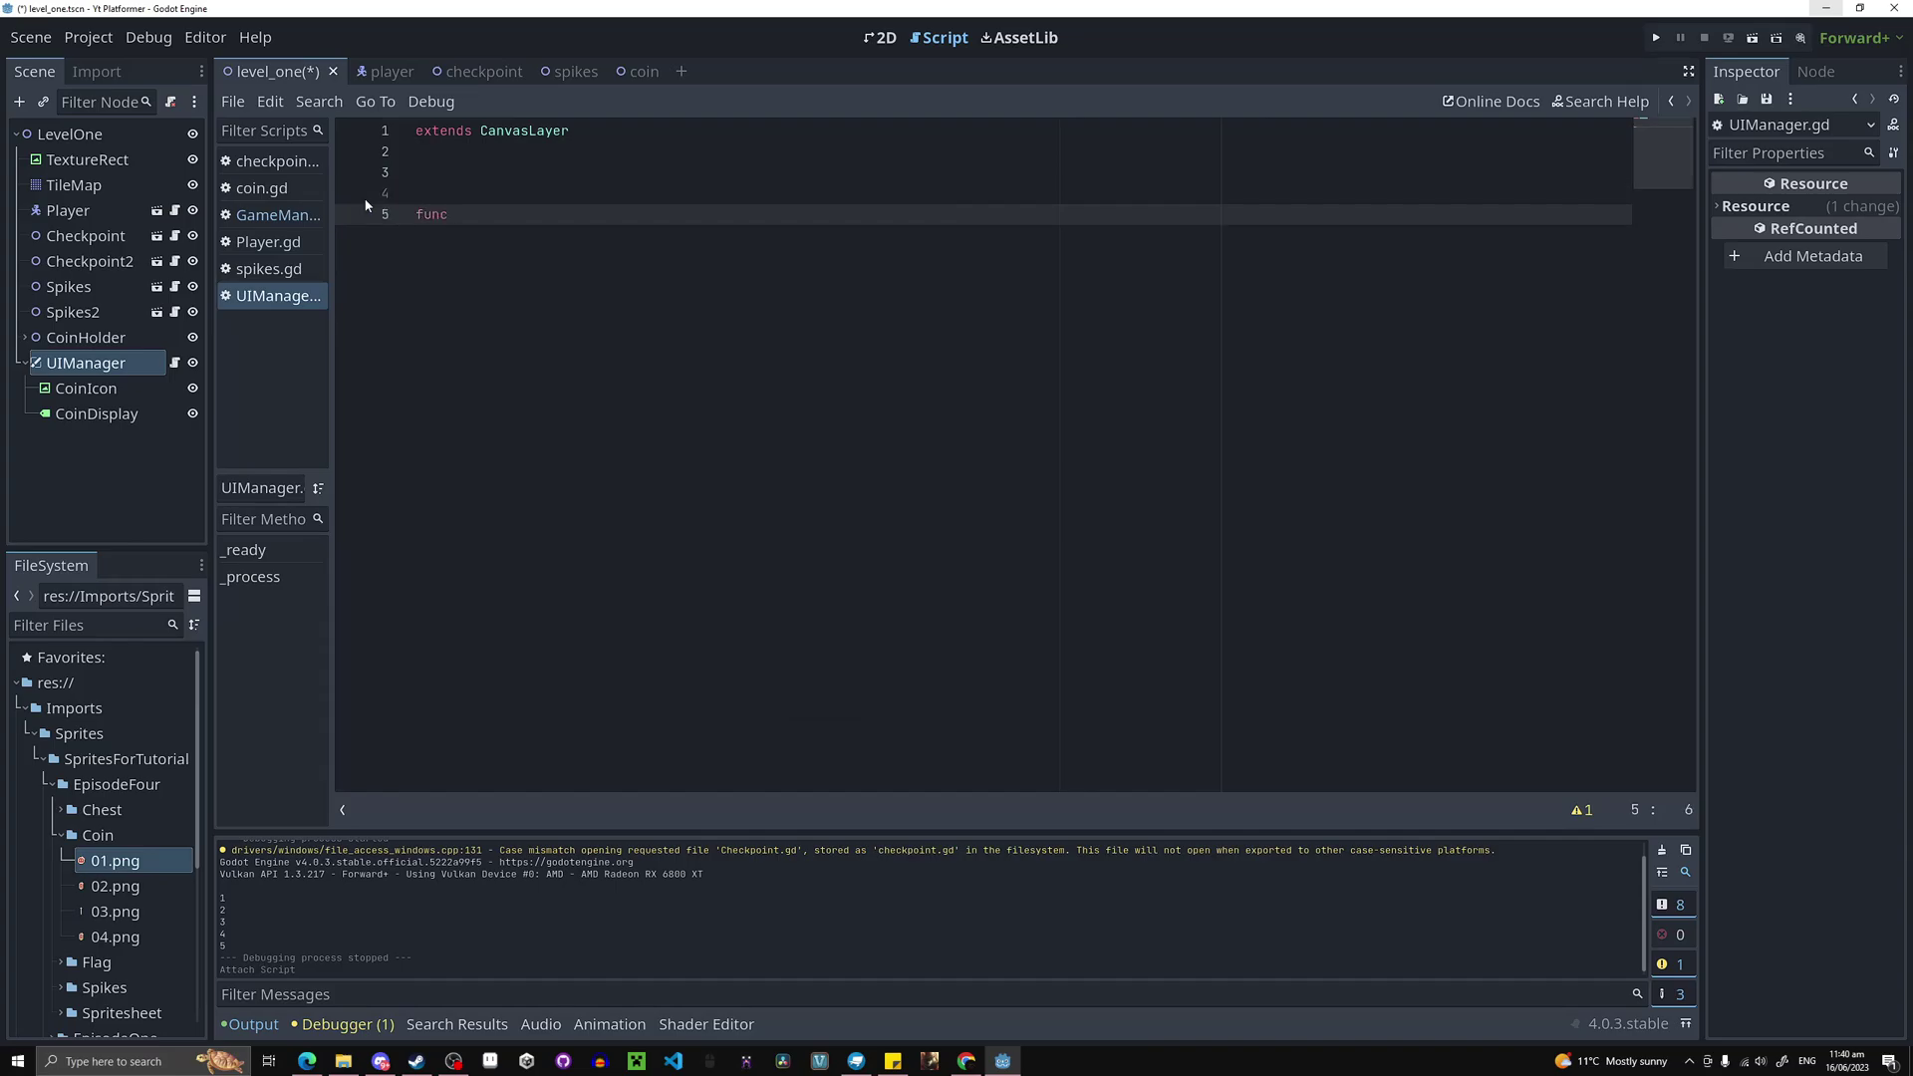
pyautogui.write('update_coin_display():')
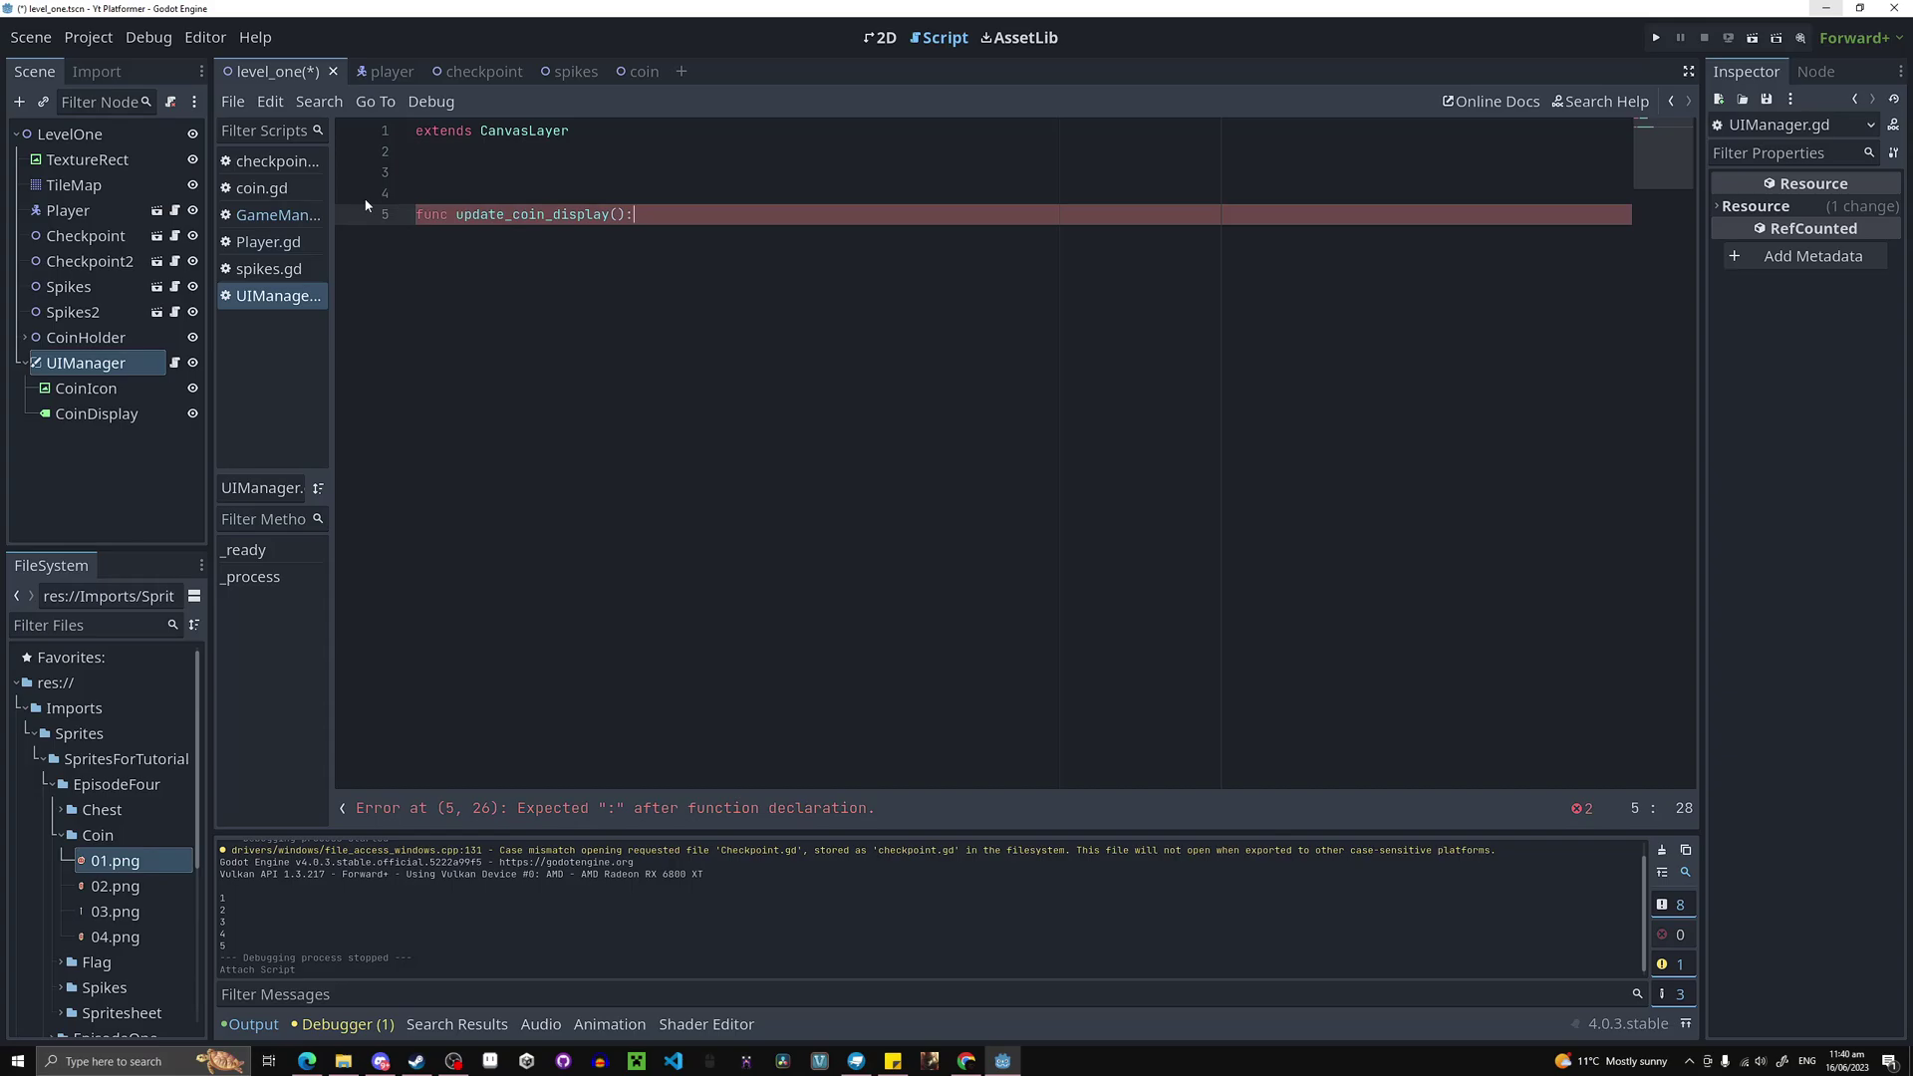
pyautogui.press('Return')
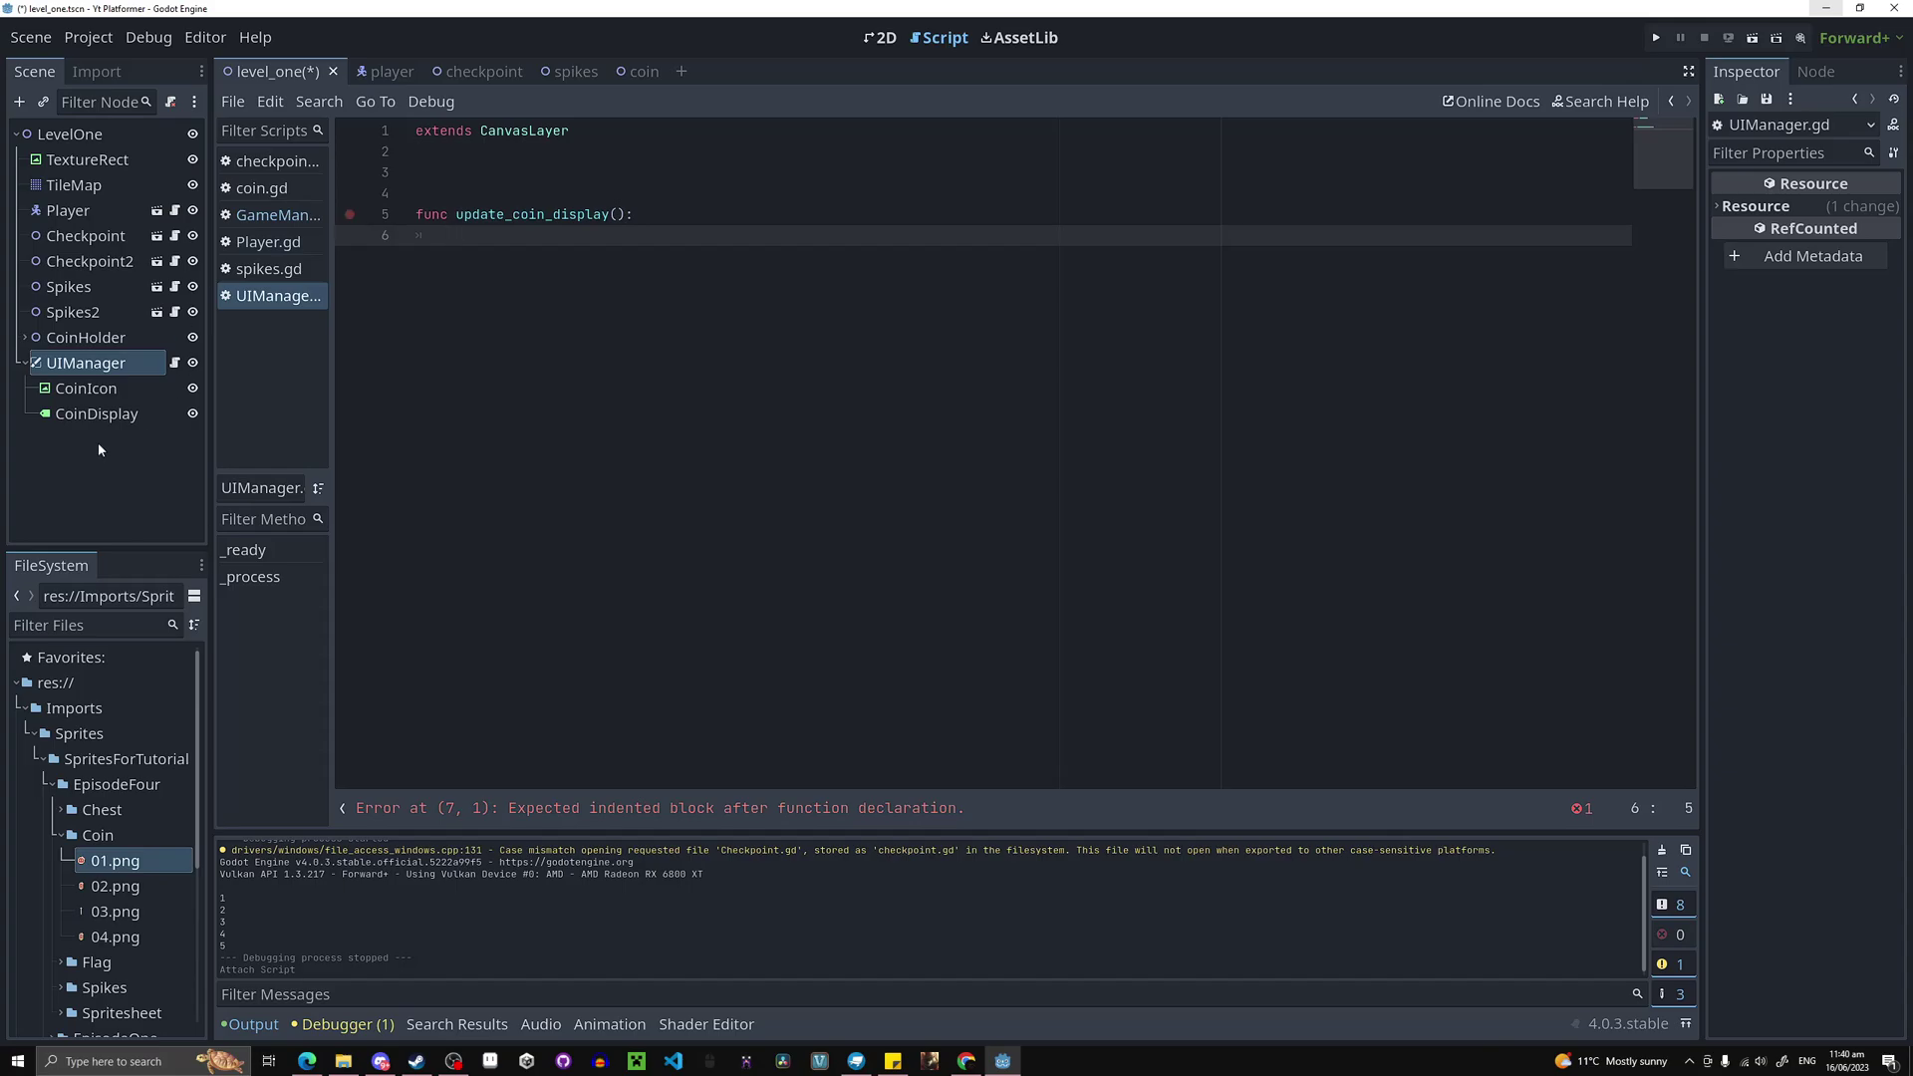
# In update_coin_display, assign $CoinDisplay.text = str(GameManager.coins) and save the script.
pyautogui.moveTo(96, 413); pyautogui.dragTo(509, 242)
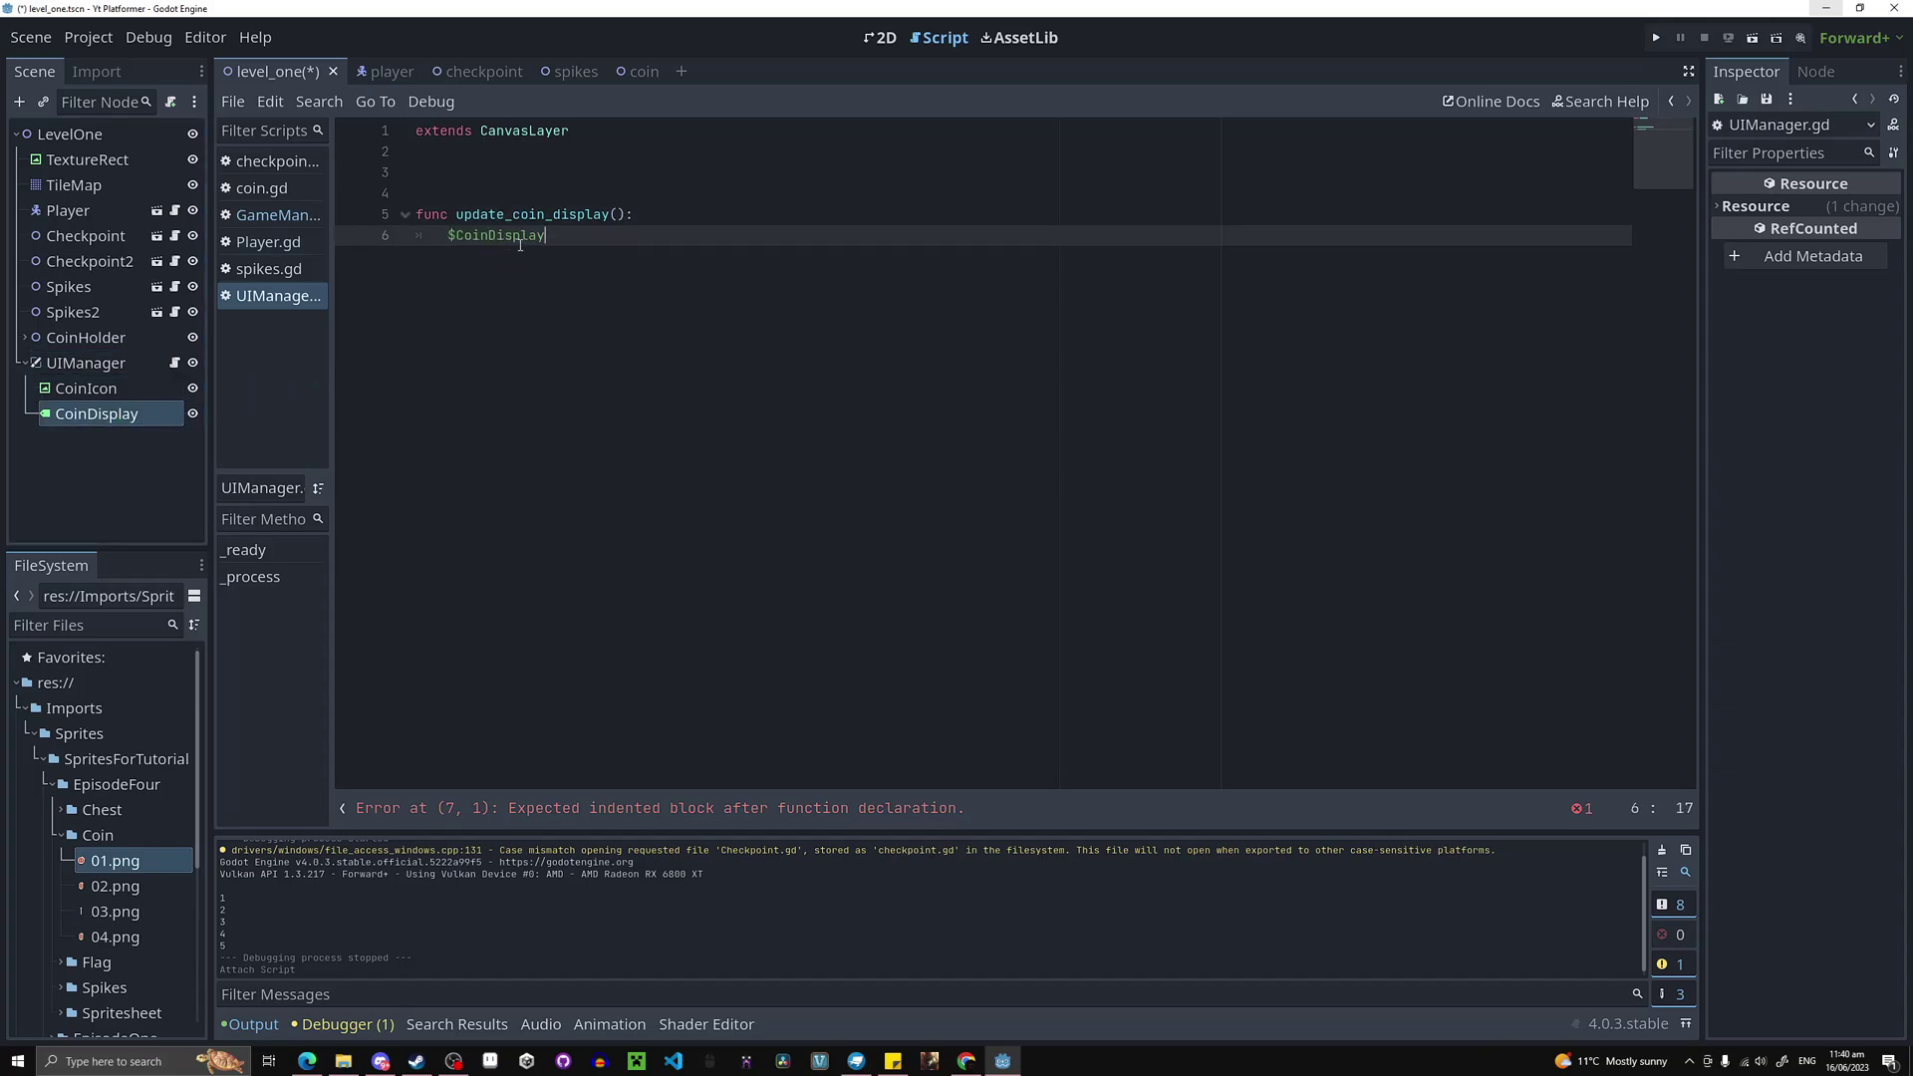
pyautogui.write('.text = str')
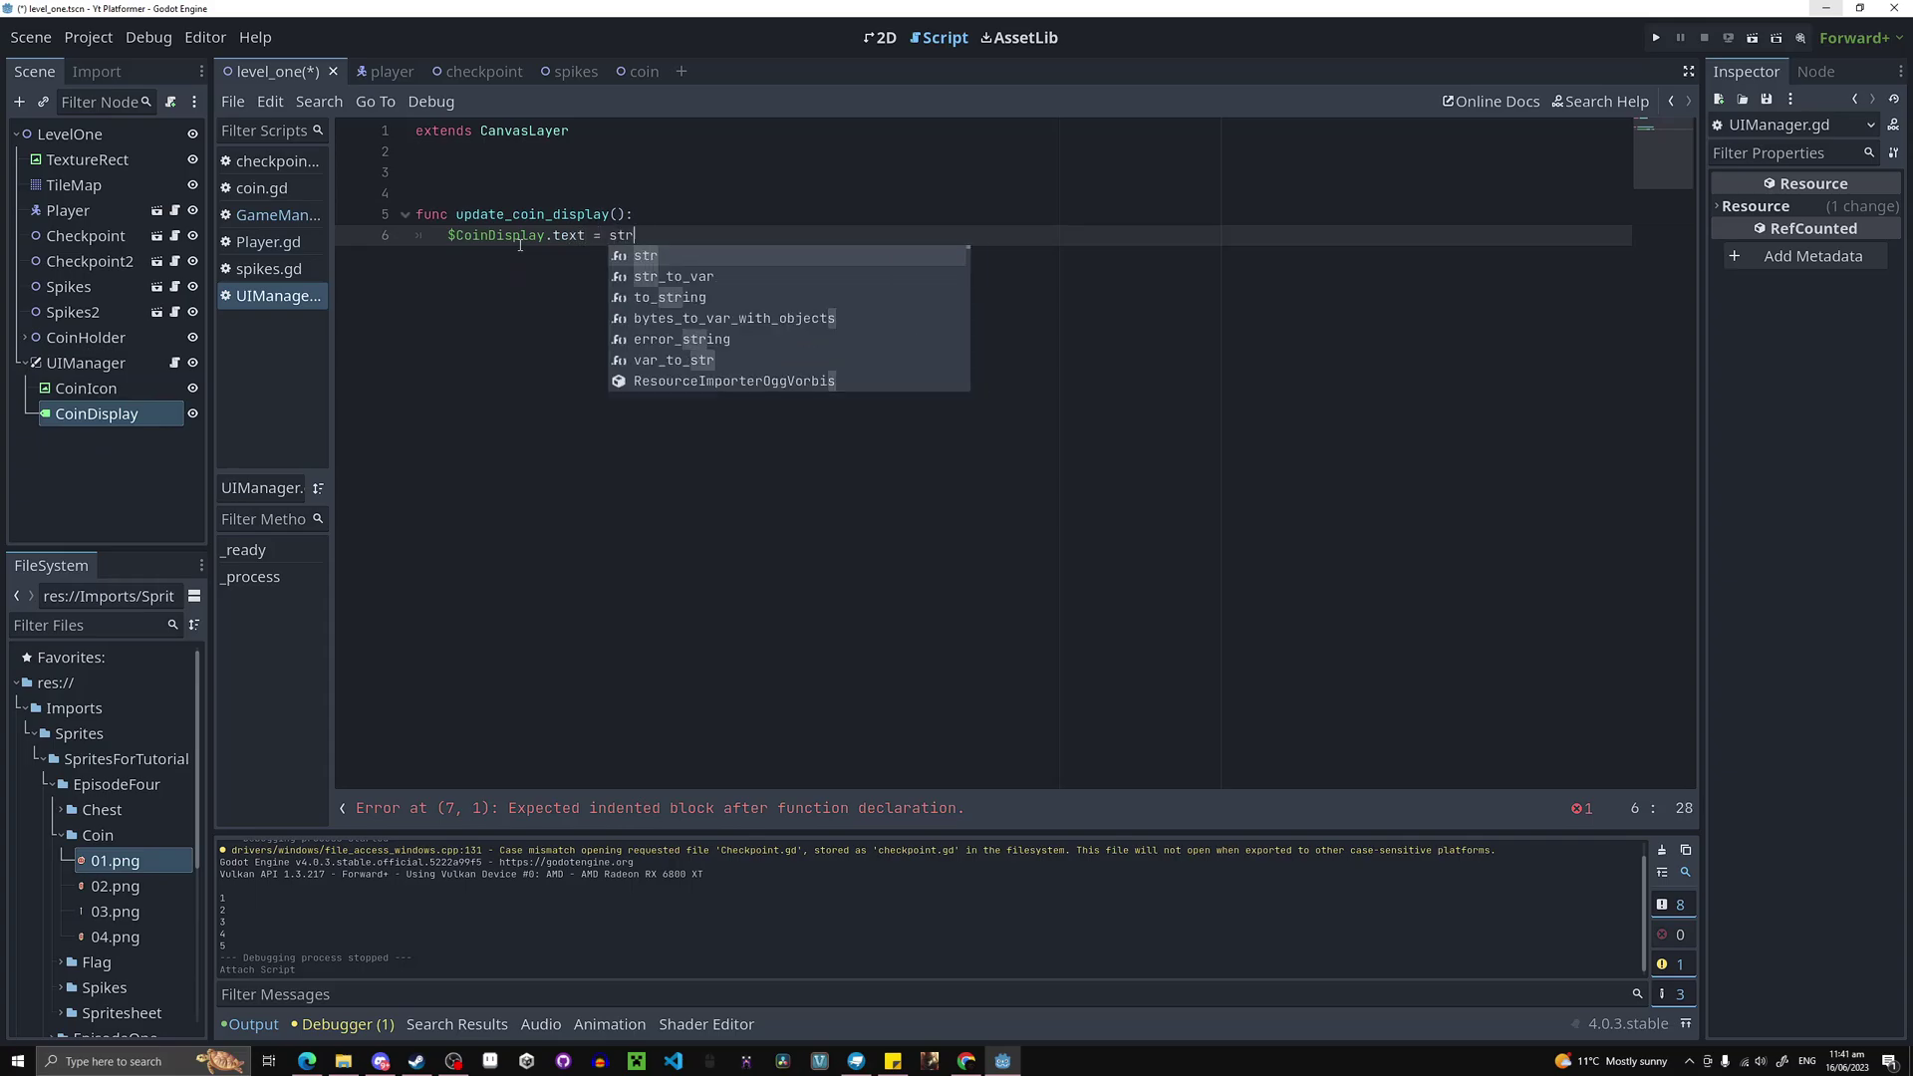
pyautogui.write('(GameManager.coins')
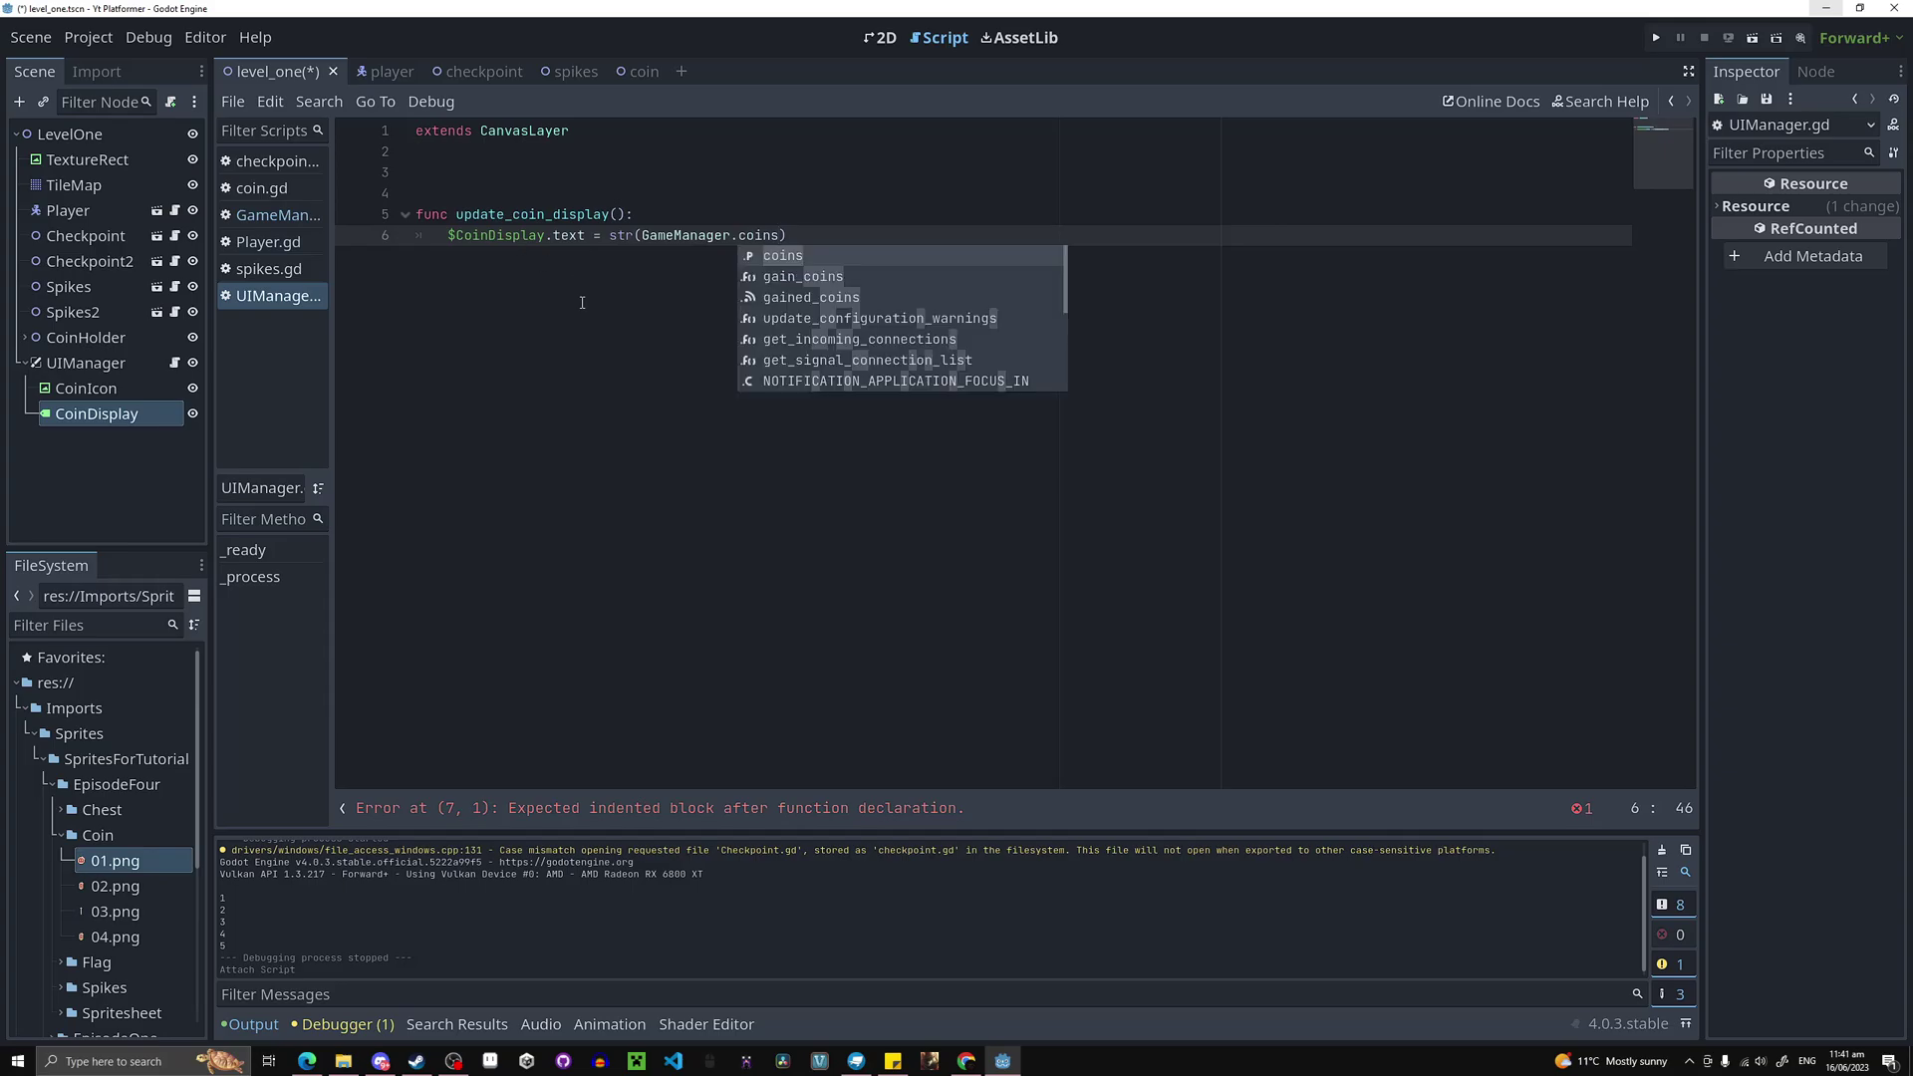
pyautogui.hotkey('ctrl', 's')
# Examine the text assignment in update_coin_display, focusing on the text property and the str() conversion.
pyautogui.moveTo(609, 235); pyautogui.dragTo(803, 237)
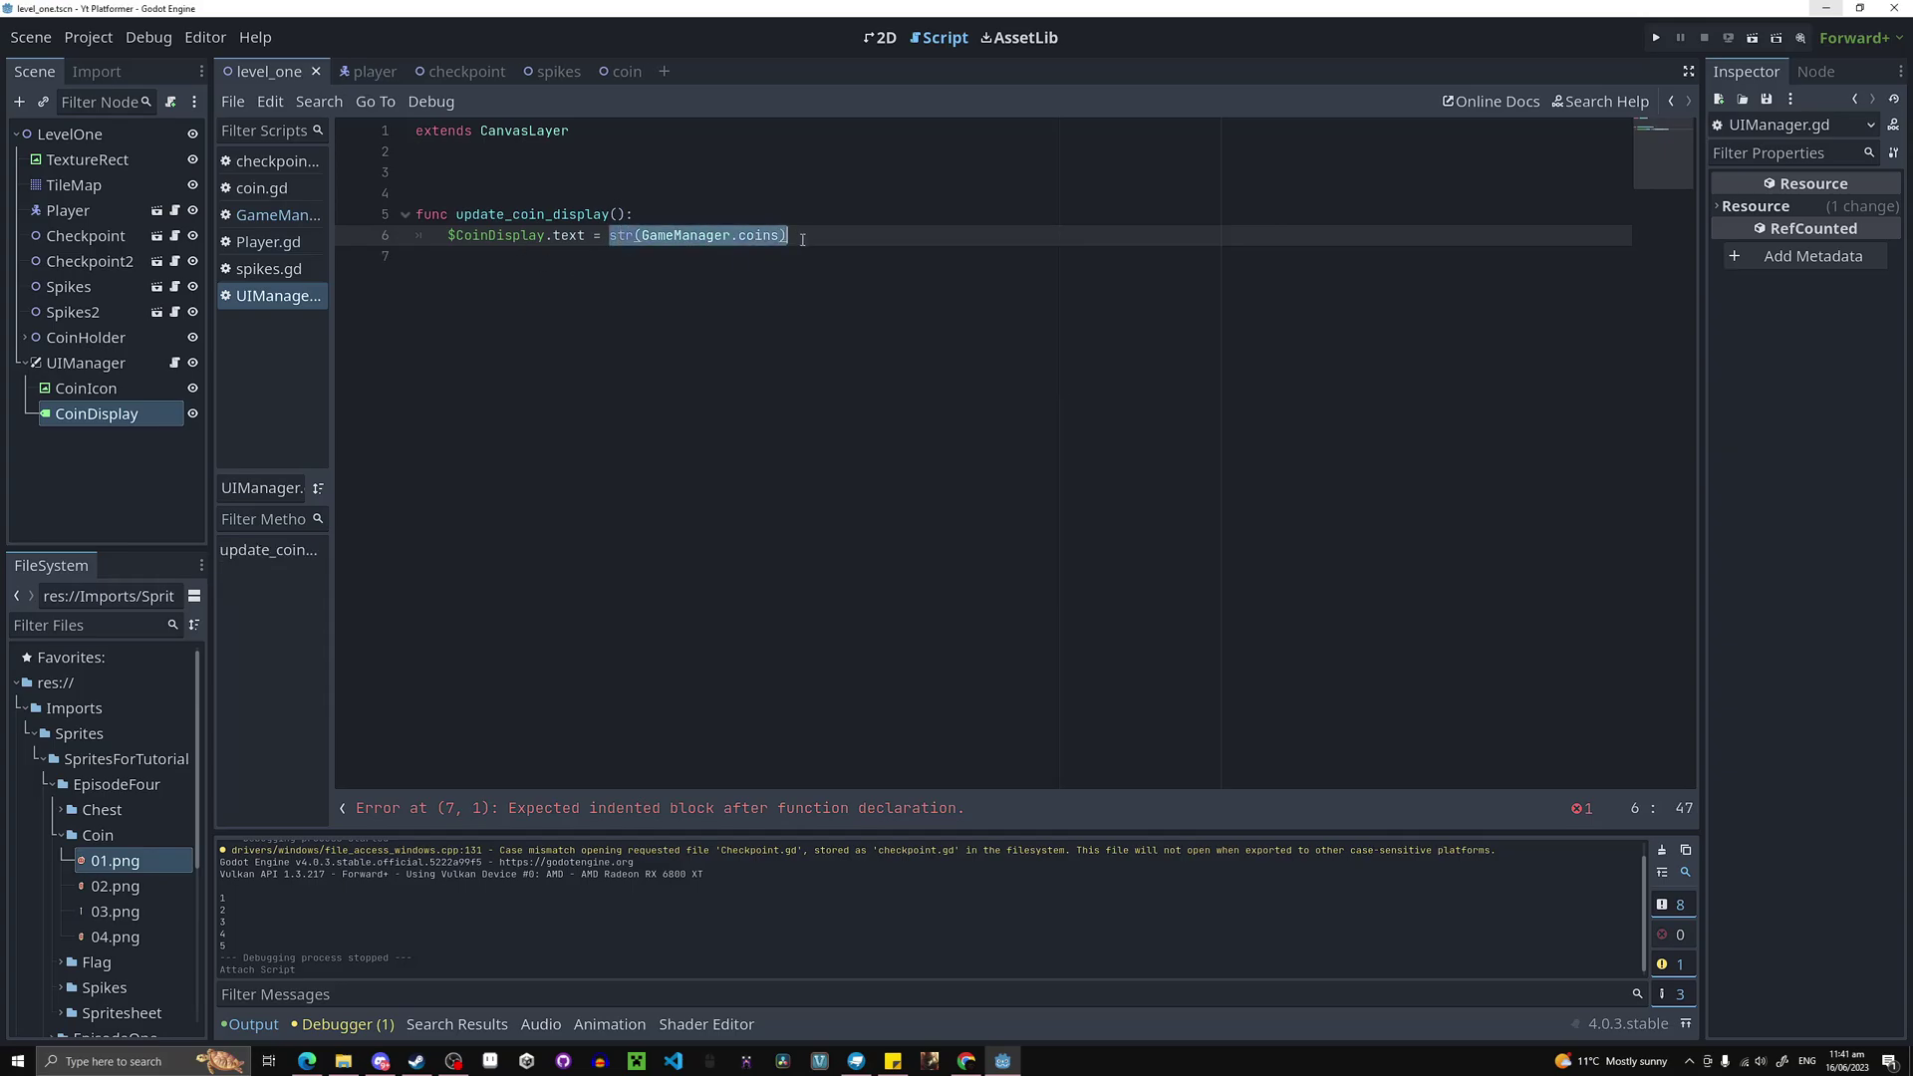
pyautogui.click(638, 235)
pyautogui.doubleClick(565, 235)
pyautogui.click(561, 260)
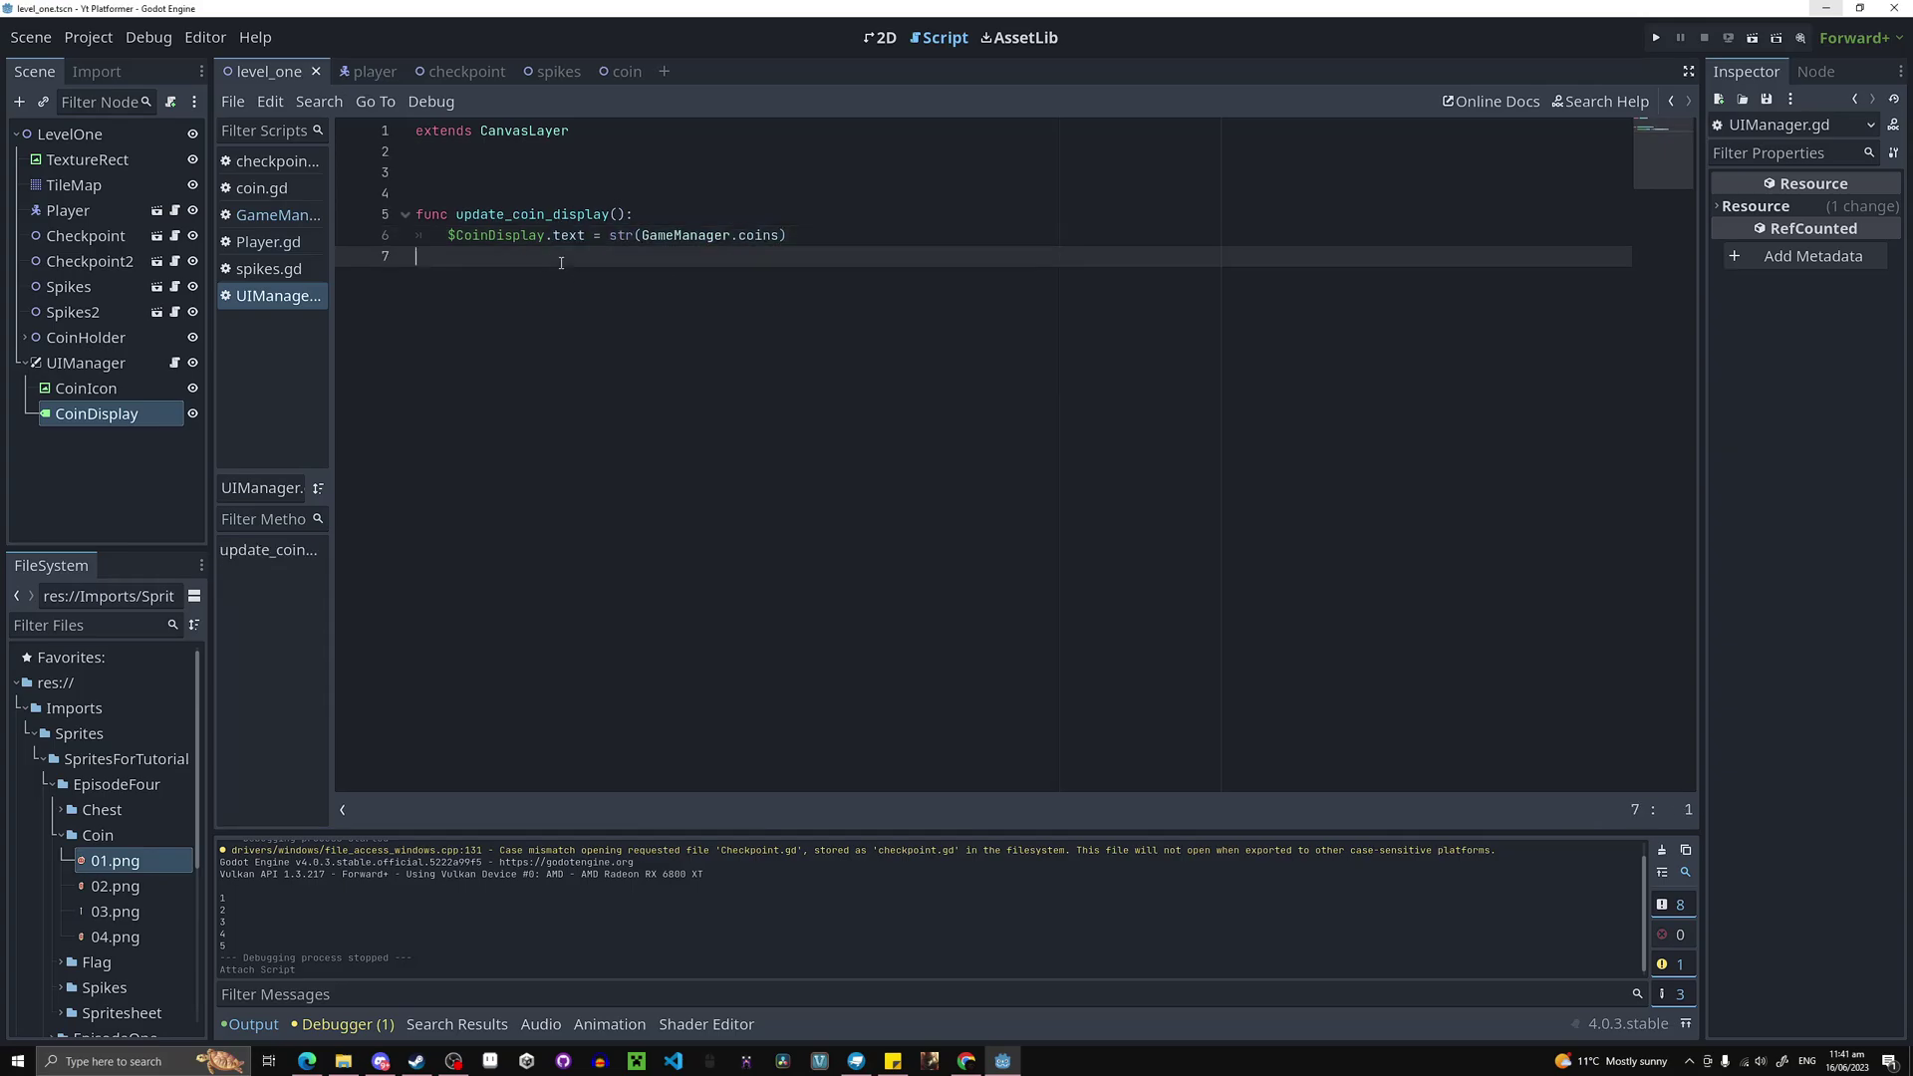
pyautogui.doubleClick(565, 237)
pyautogui.click(624, 255)
pyautogui.moveTo(691, 238); pyautogui.dragTo(636, 237)
pyautogui.doubleClick(569, 235)
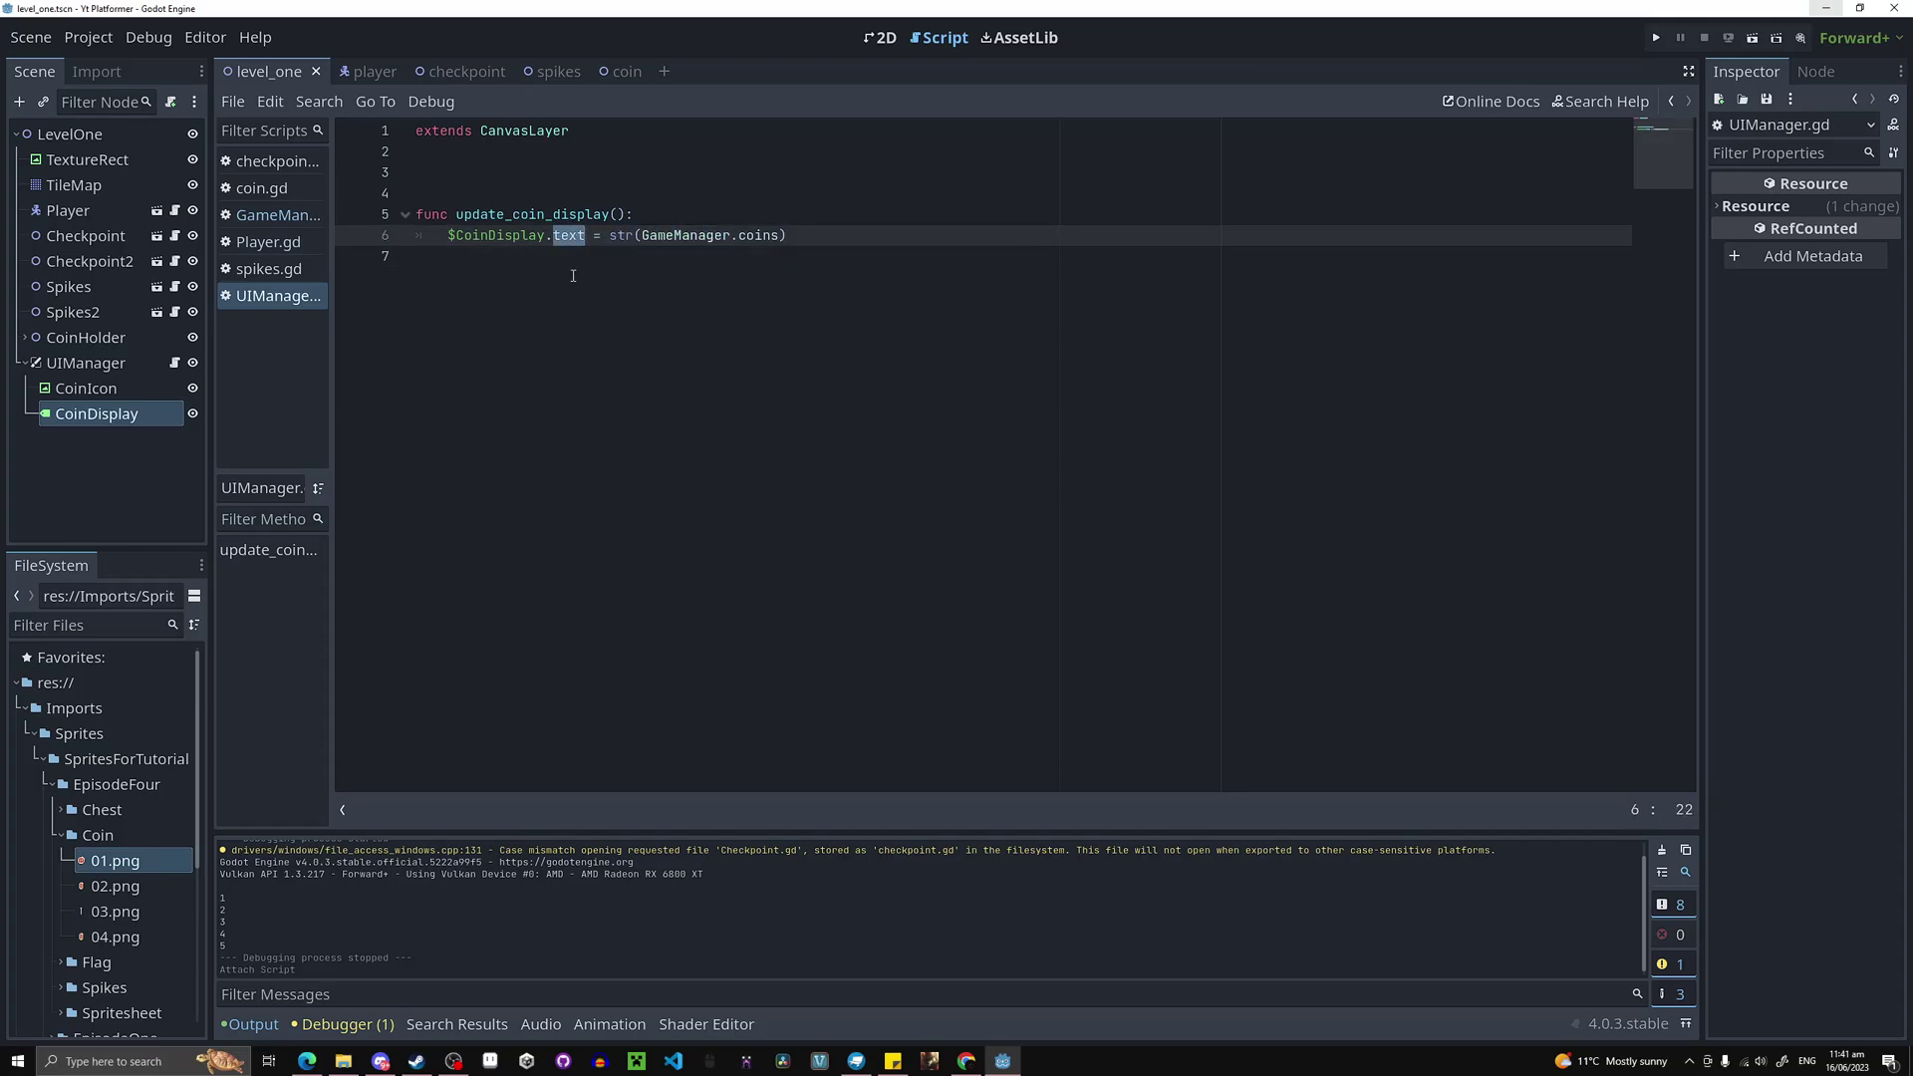
pyautogui.click(580, 260)
pyautogui.doubleClick(621, 236)
pyautogui.click(599, 257)
pyautogui.press('Return')
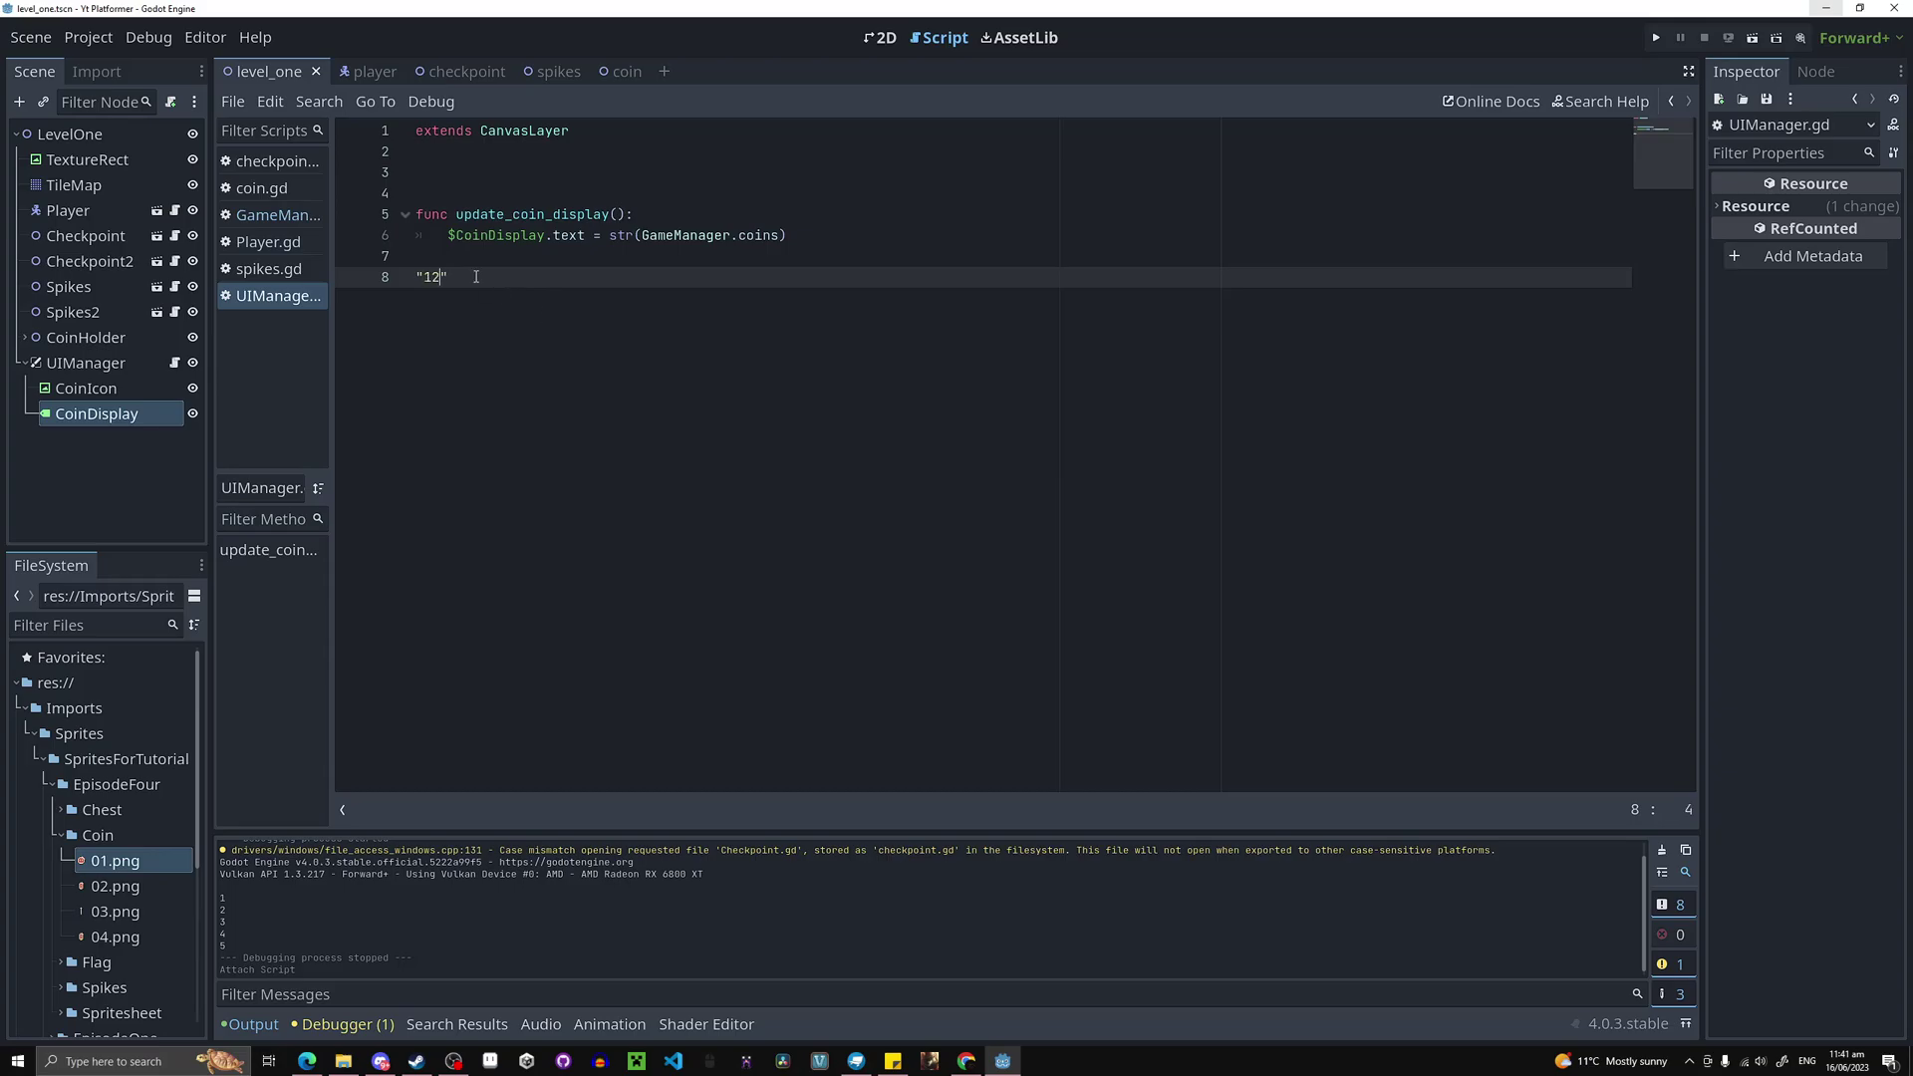
pyautogui.press('BackSpace')
pyautogui.press('BackSpace')
pyautogui.press('BackSpace')
pyautogui.hotkey('ctrl', 's')
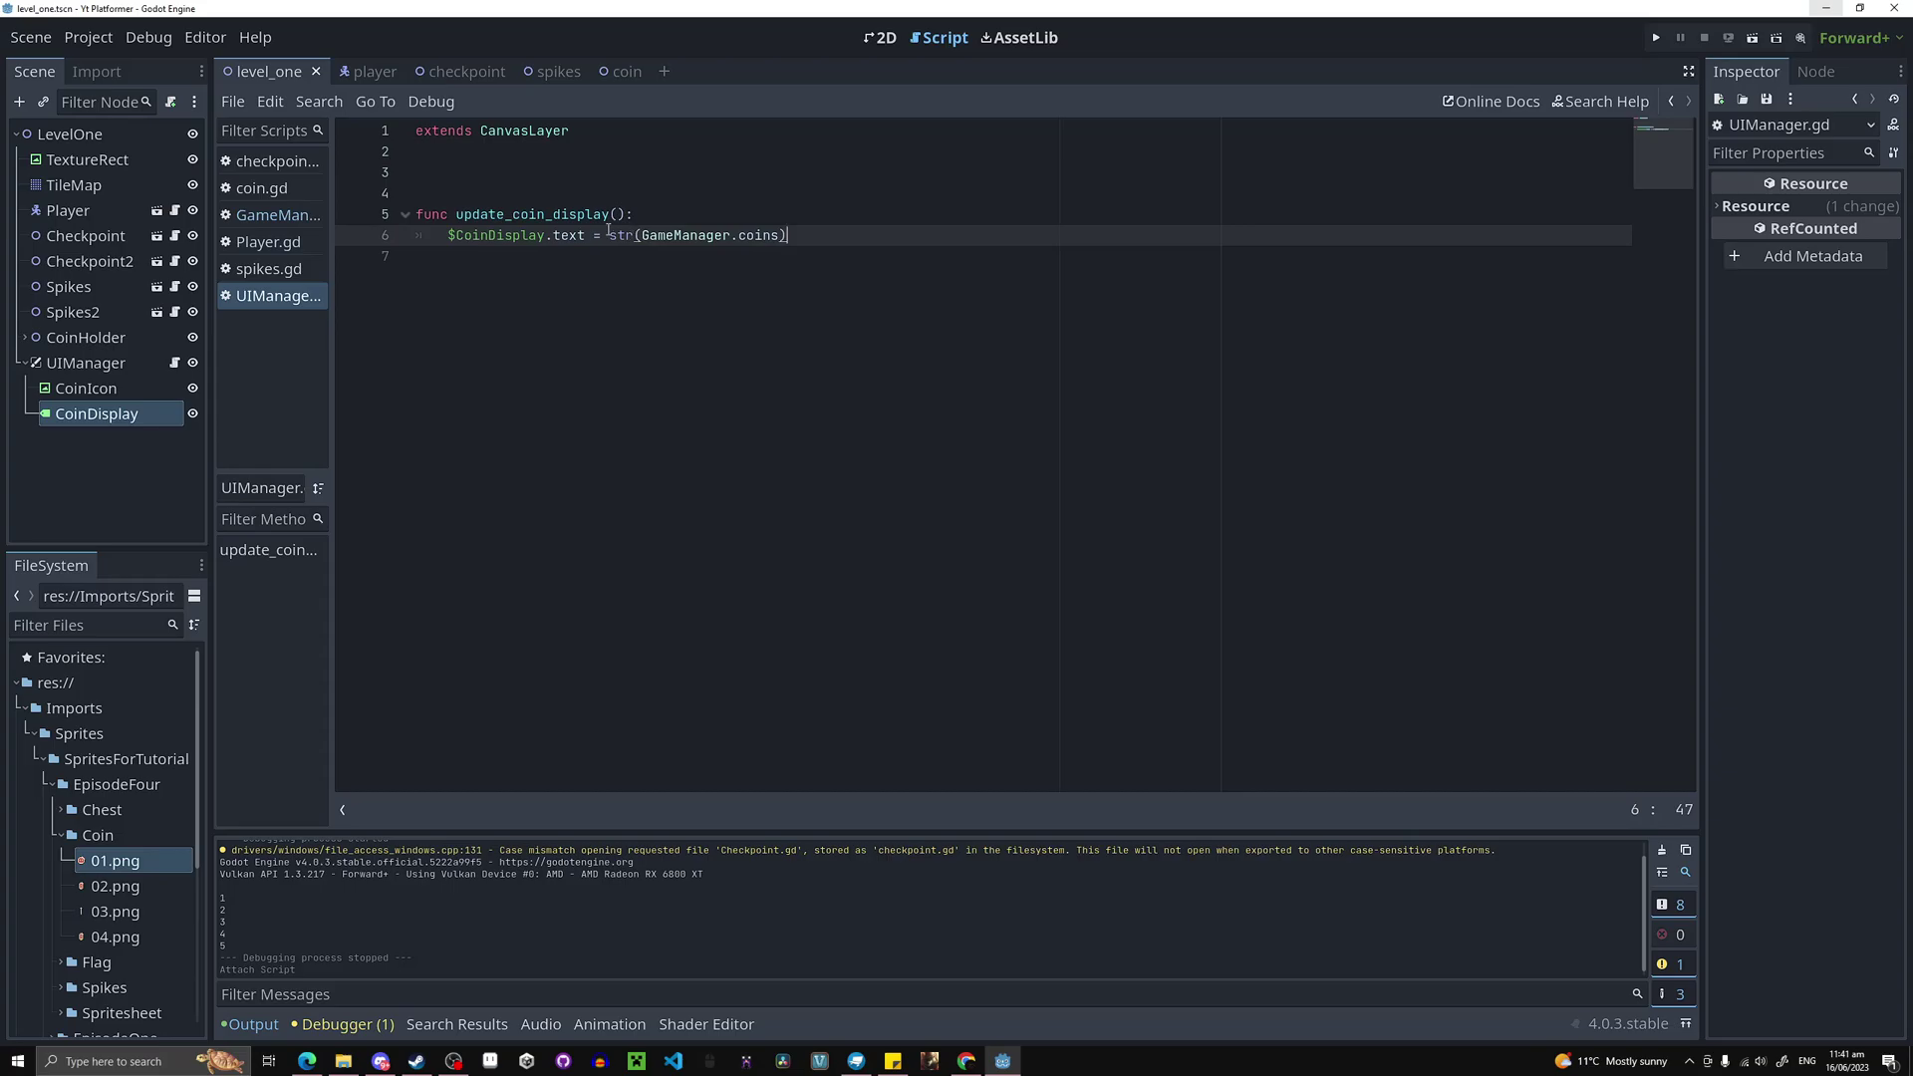
# Declare a _ready() function above update_coin_display in UIManager.gd.
pyautogui.click(503, 176)
pyautogui.press('Return')
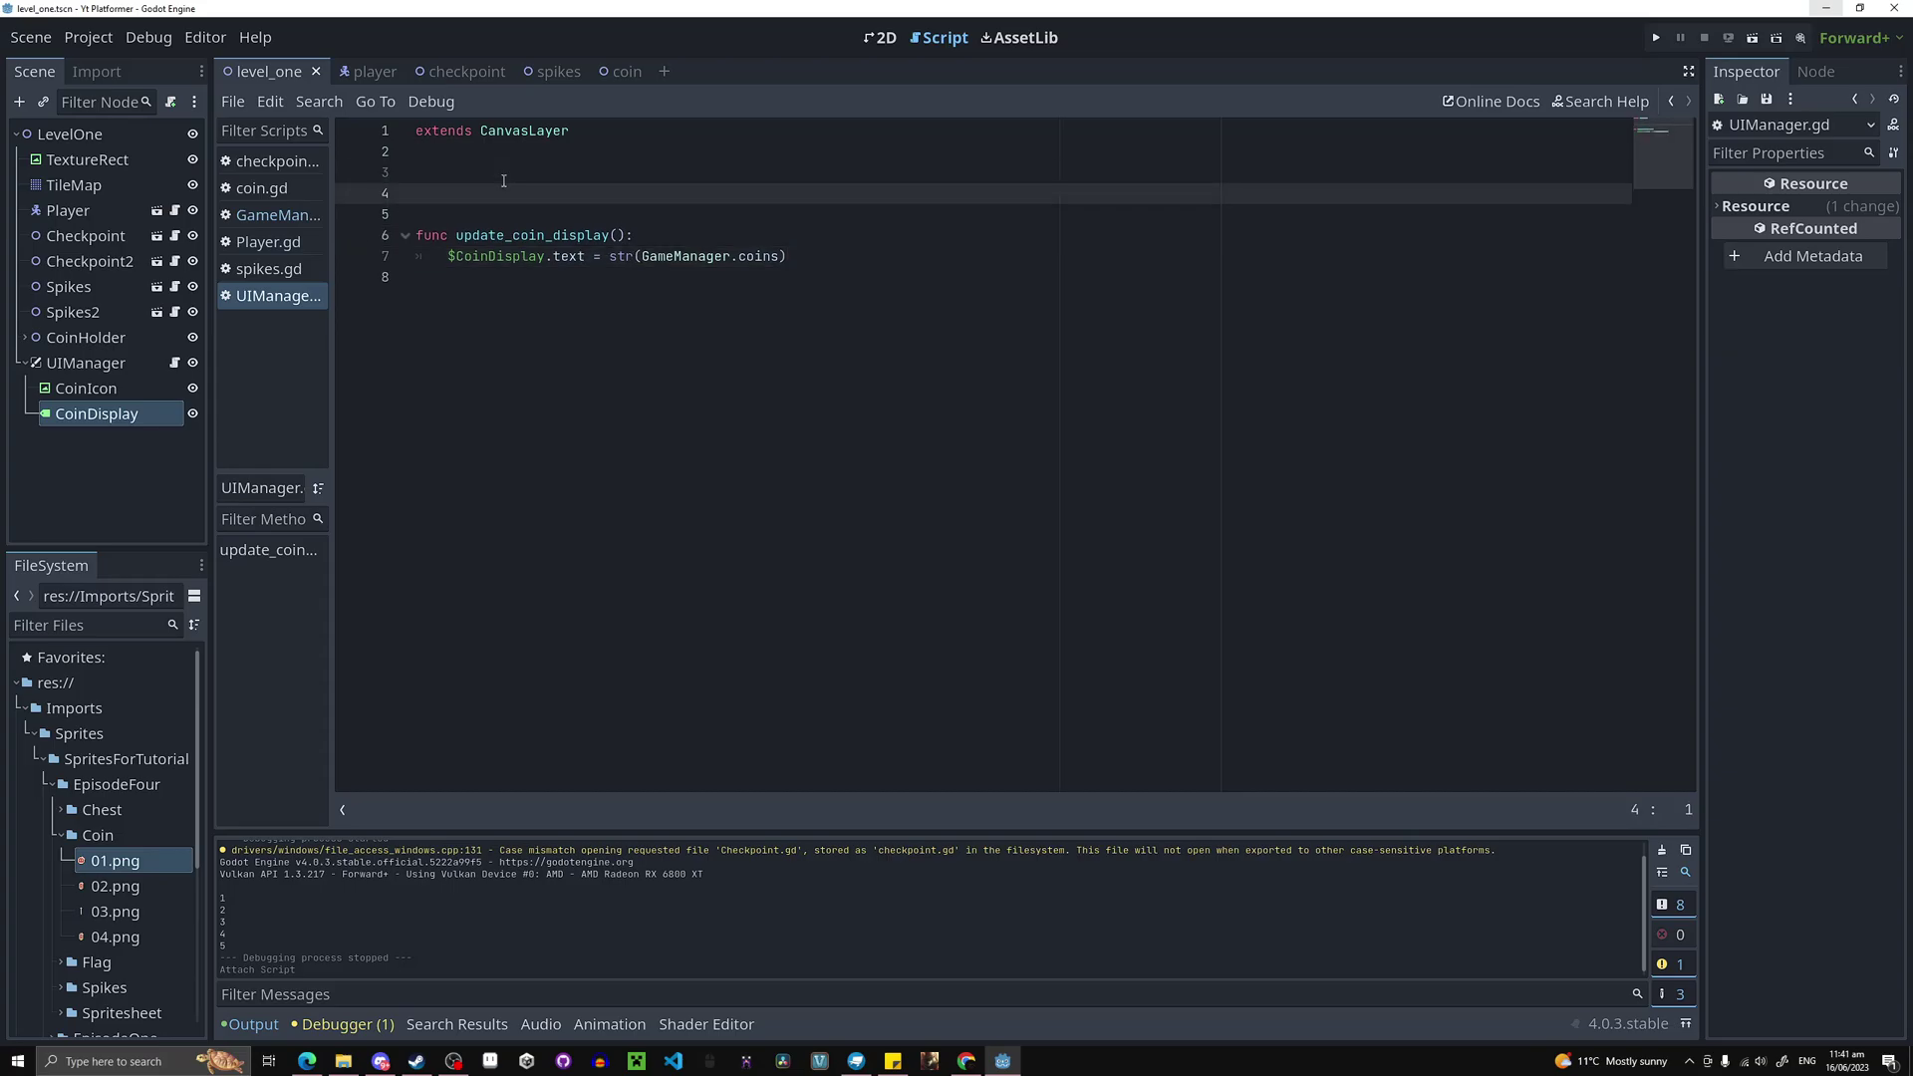
pyautogui.write('func _ready():')
pyautogui.press('Return')
# In _ready, connect the signal with GameManager.gained_coins.connect(update_coin_display) and save the script.
pyautogui.write('G')
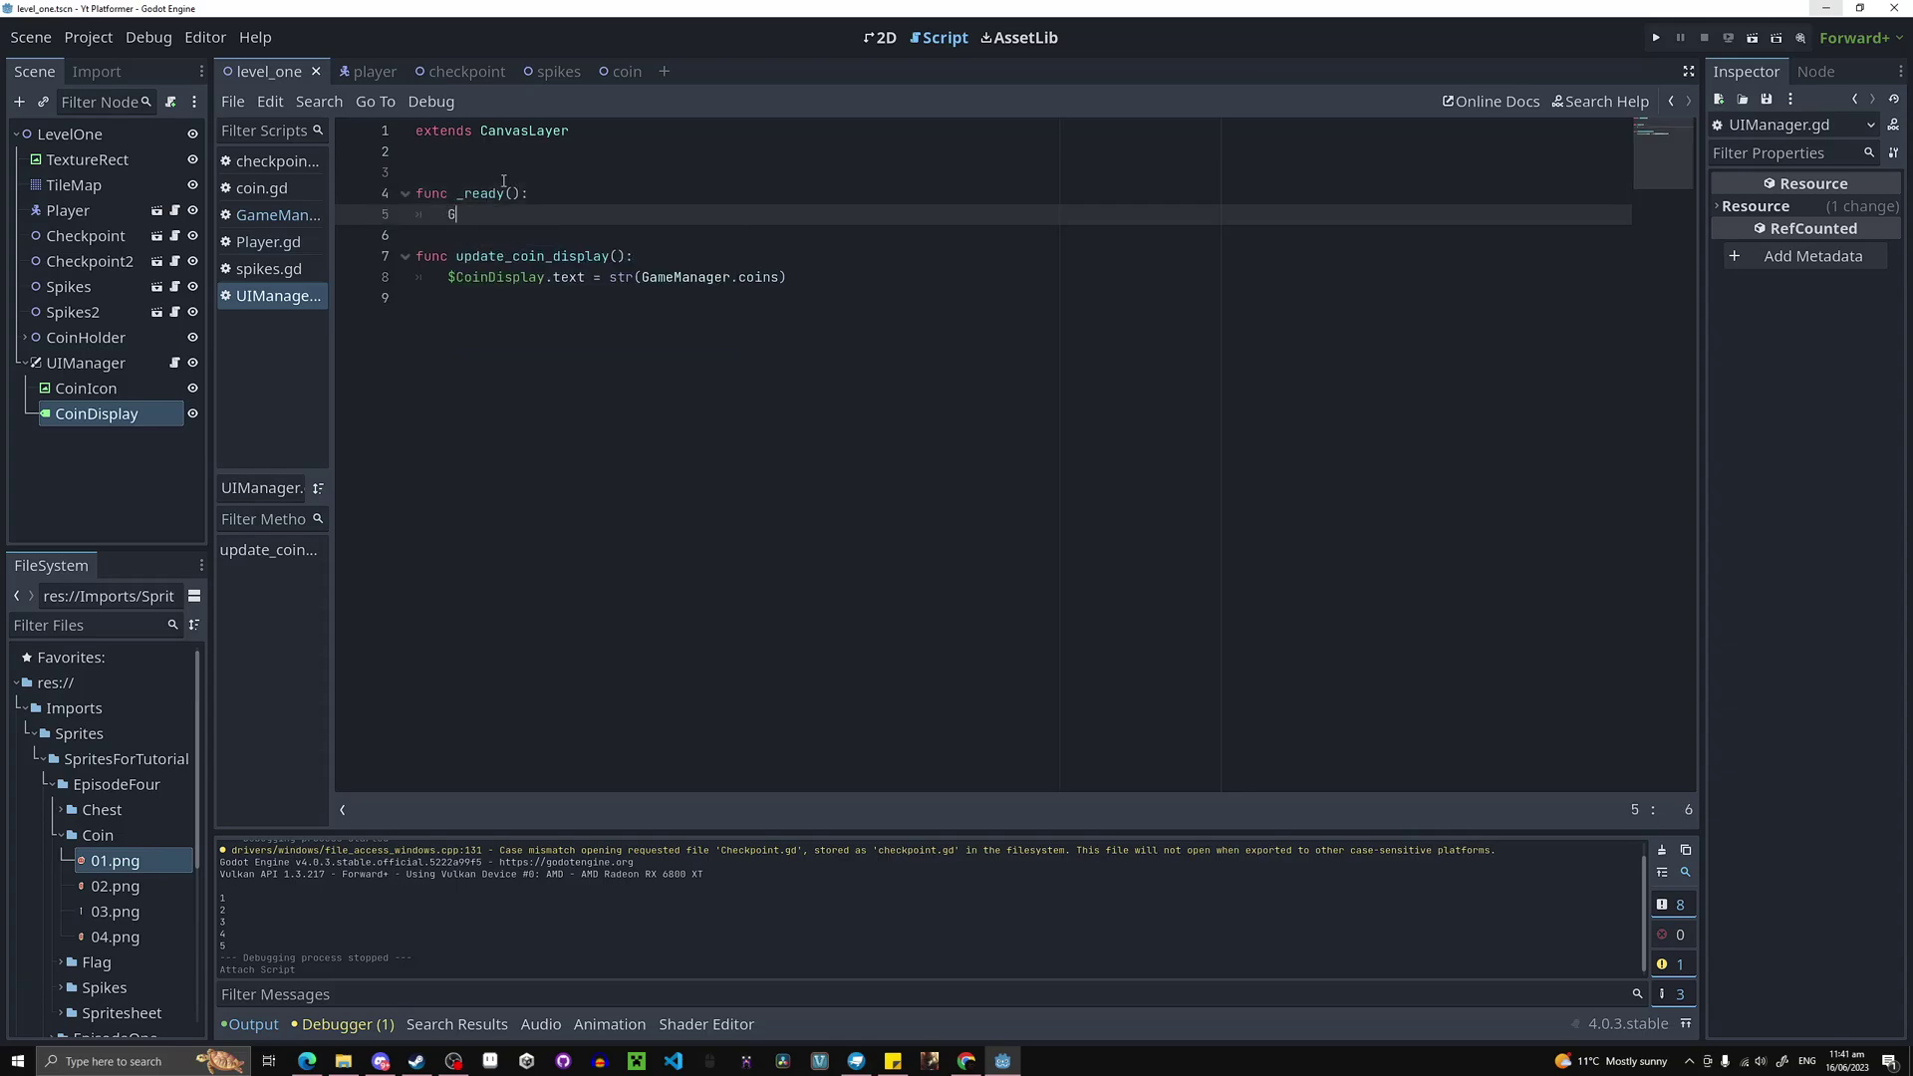
pyautogui.write('ame')
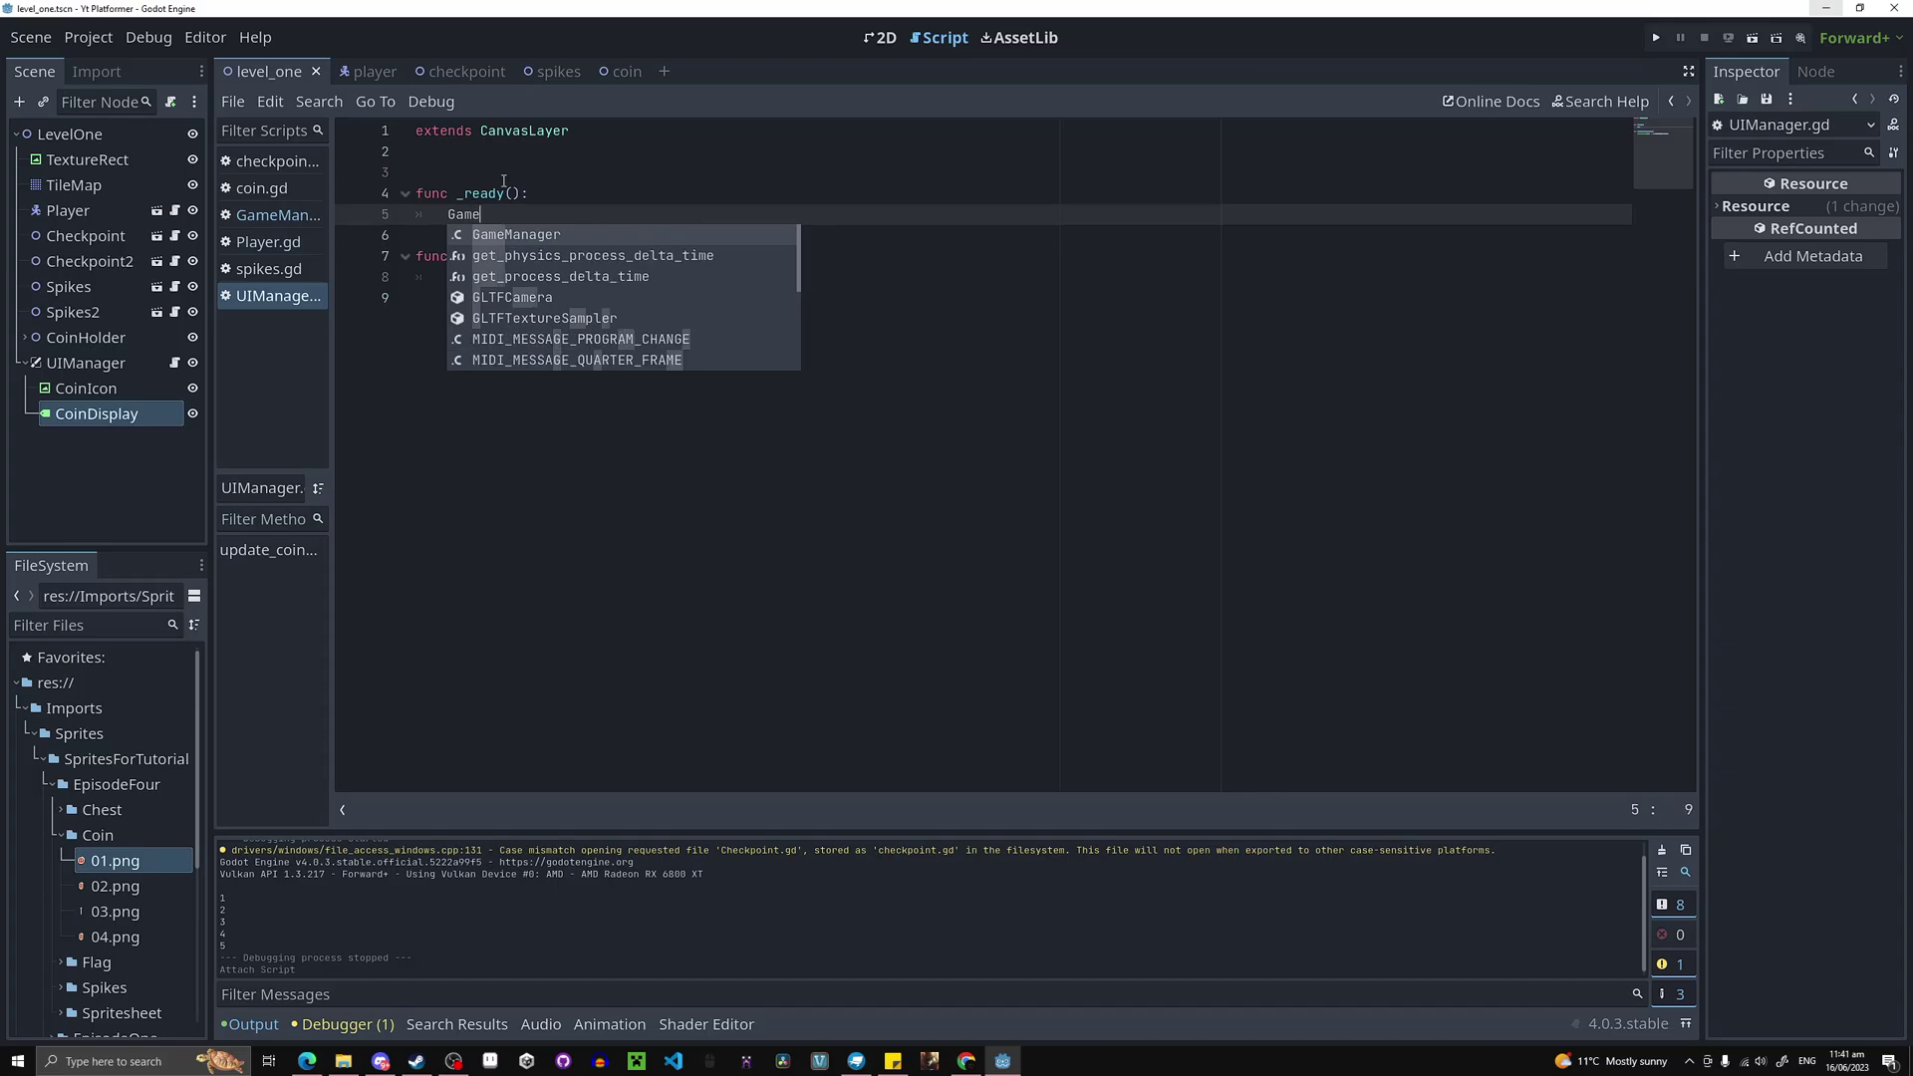
pyautogui.press('Return')
pyautogui.write('/')
pyautogui.write('c')
pyautogui.press('BackSpace')
pyautogui.write('gain')
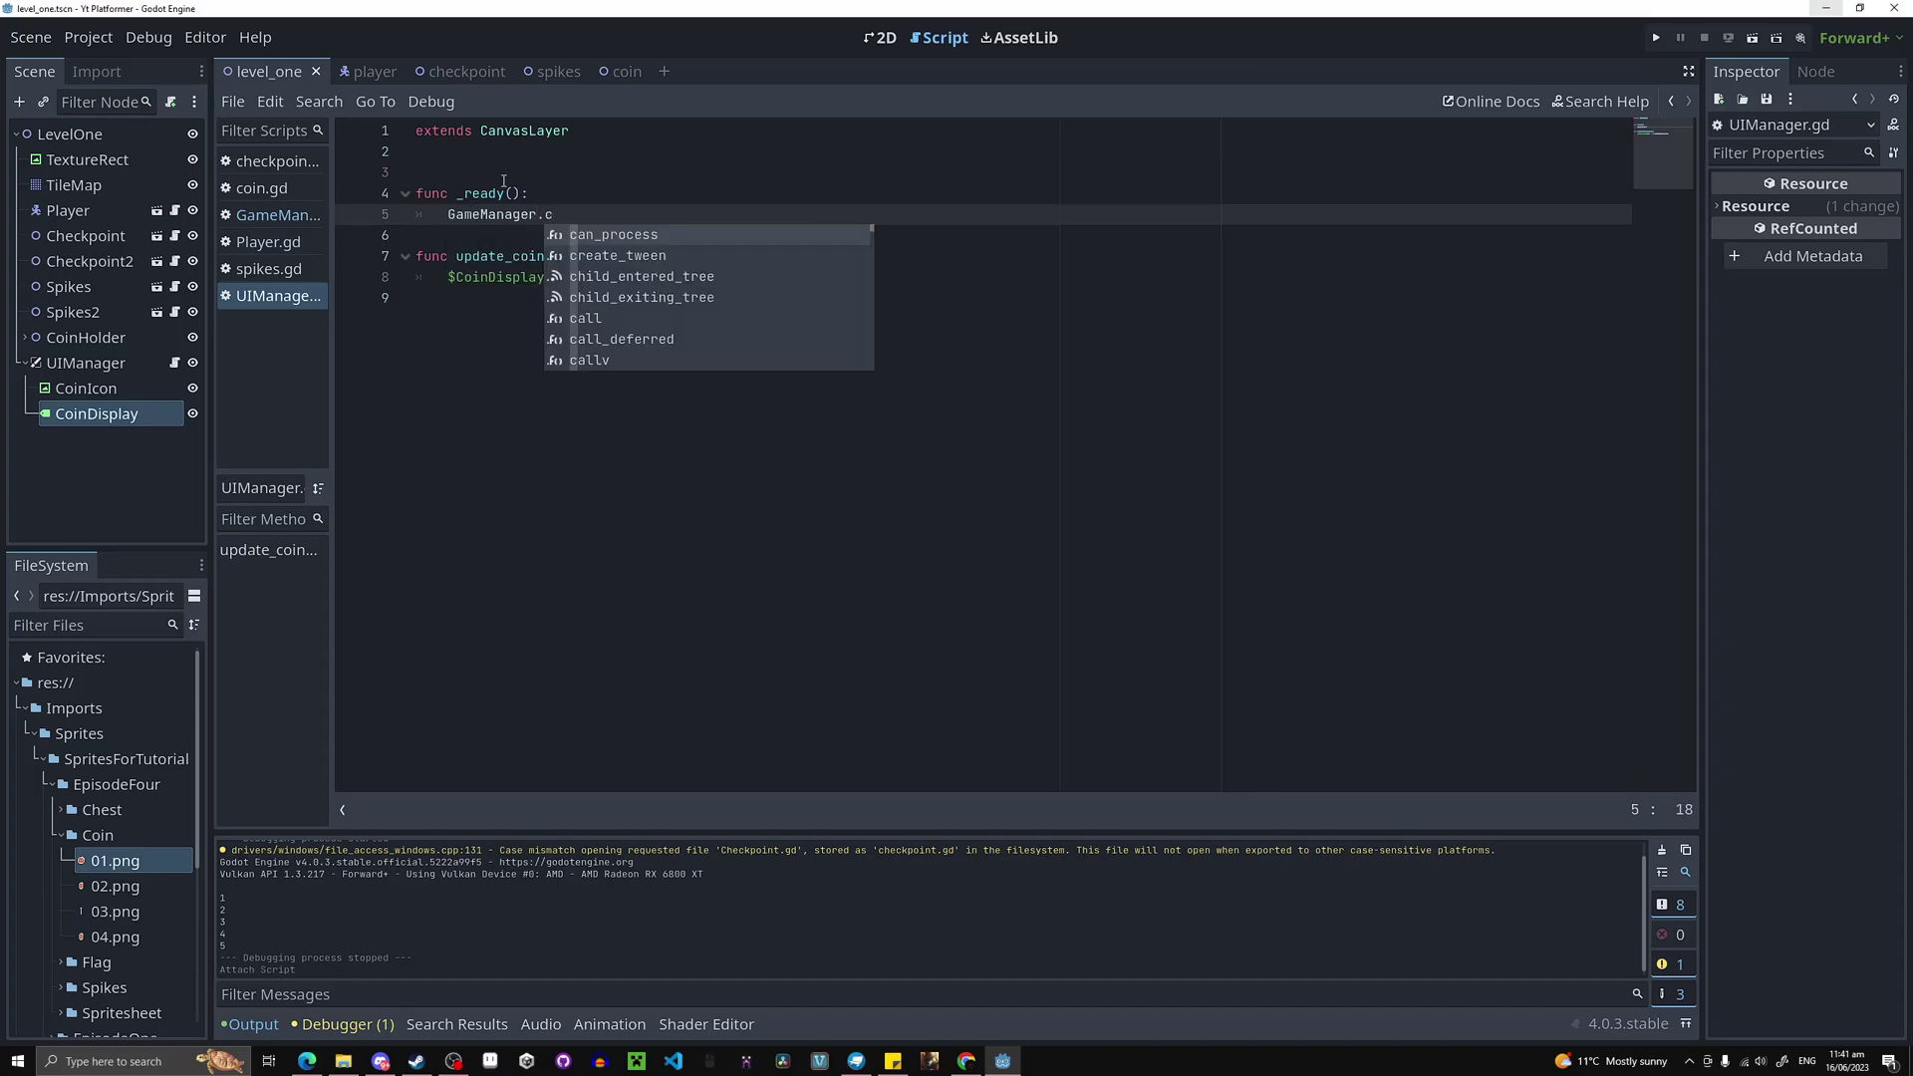
pyautogui.press('Down')
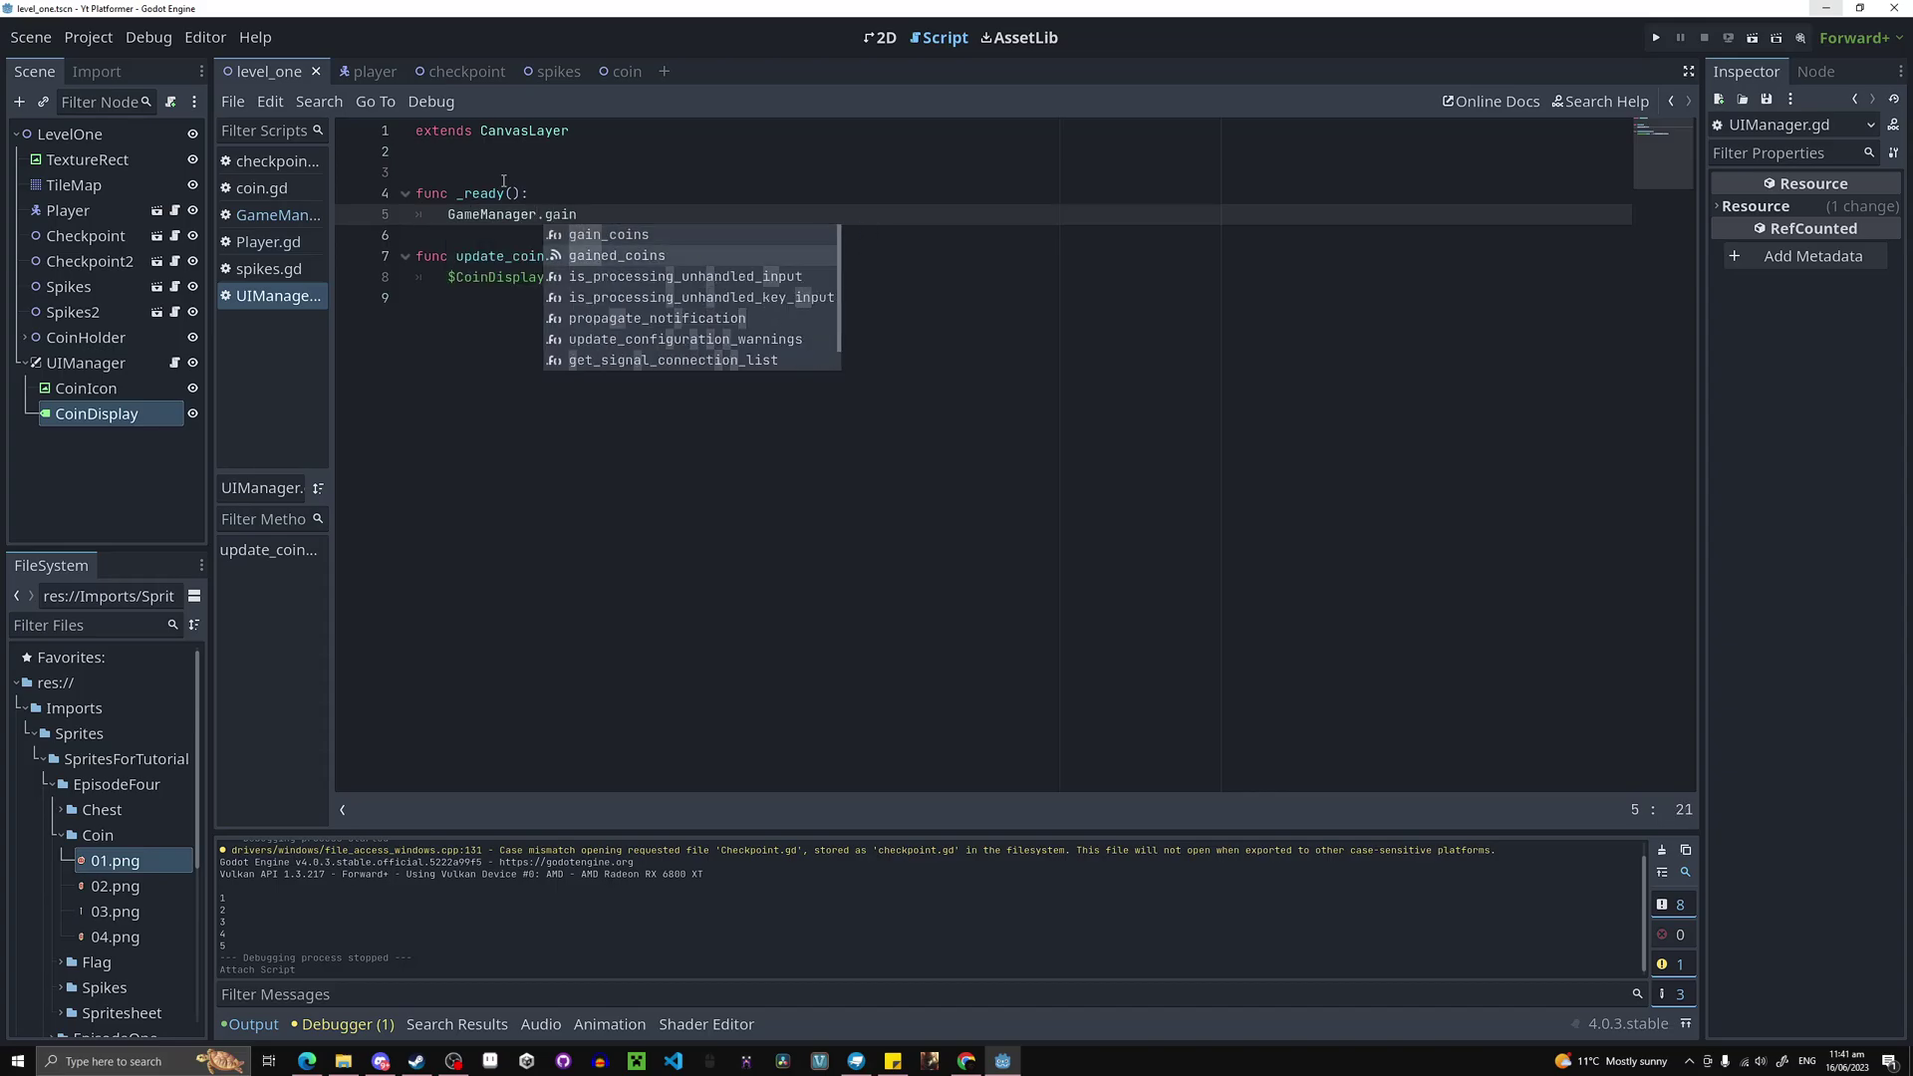
pyautogui.press('Return')
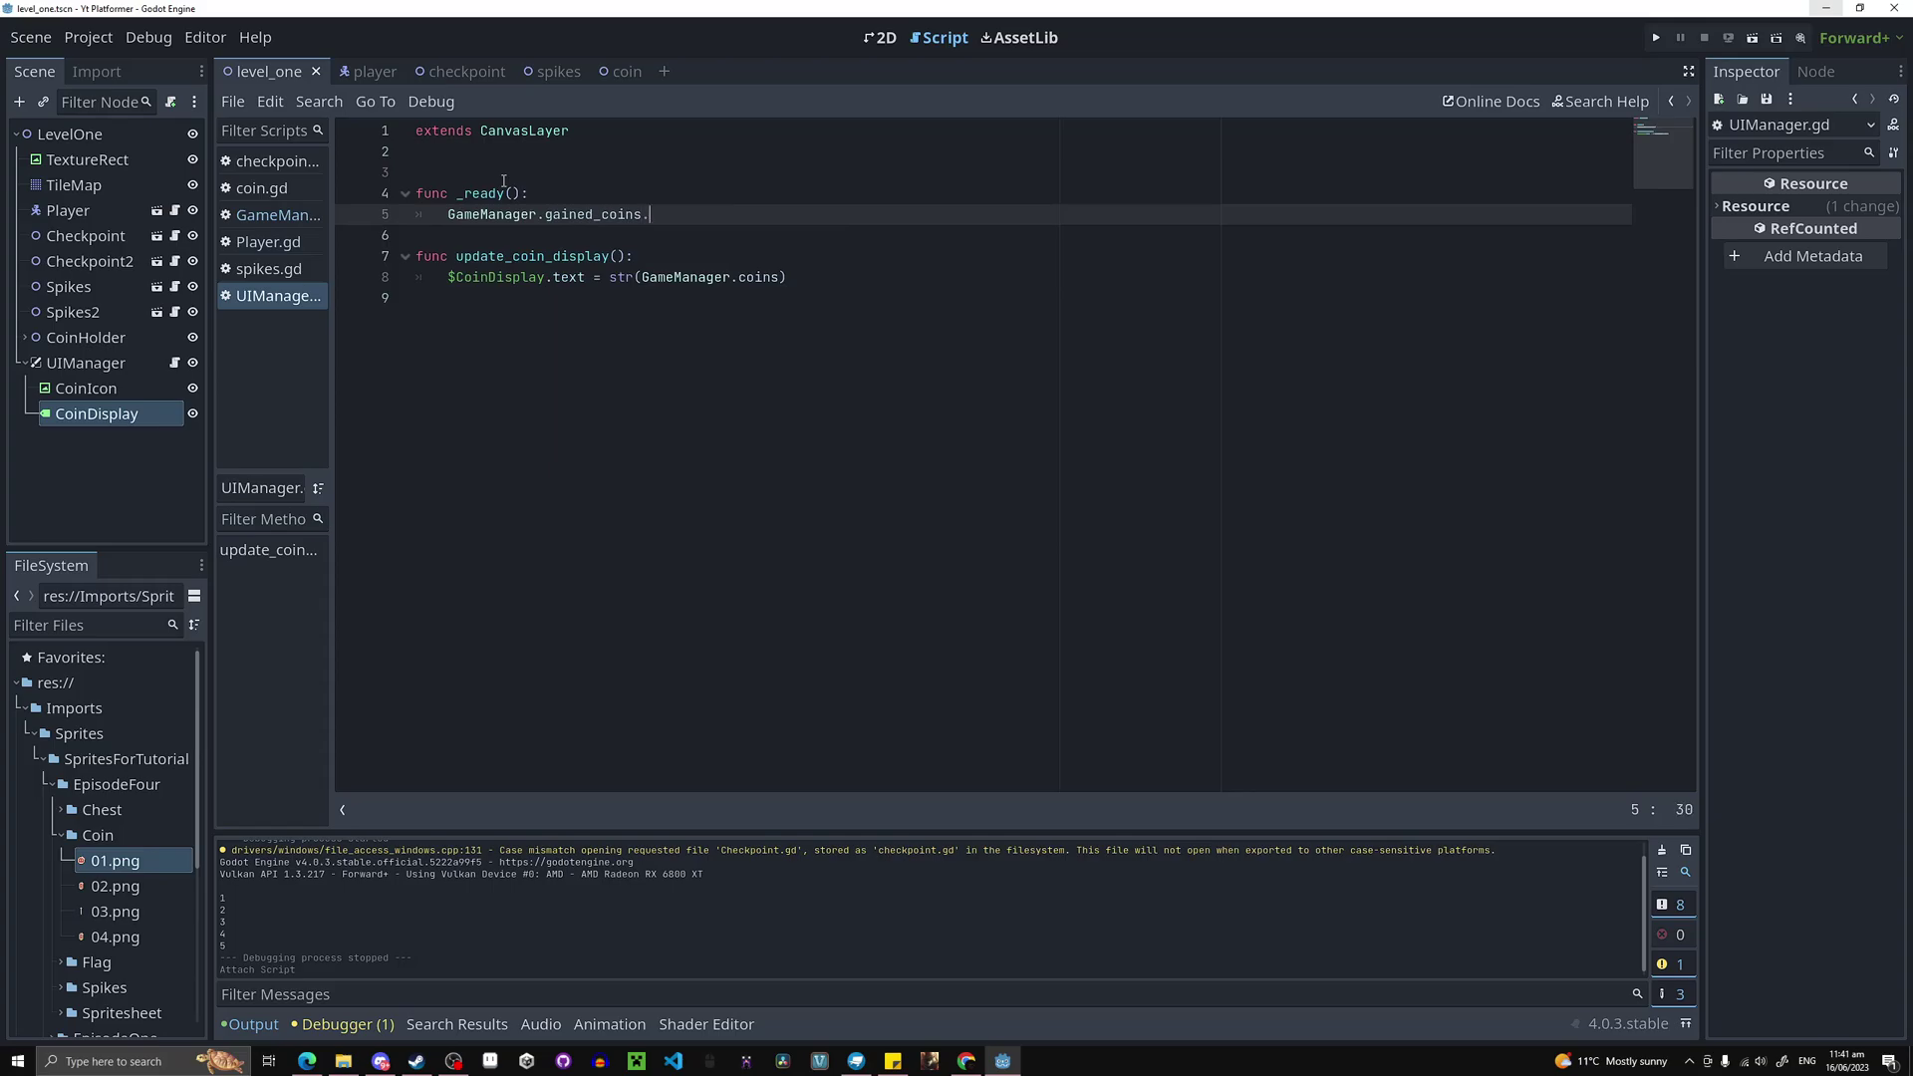
pyautogui.write('.connect(')
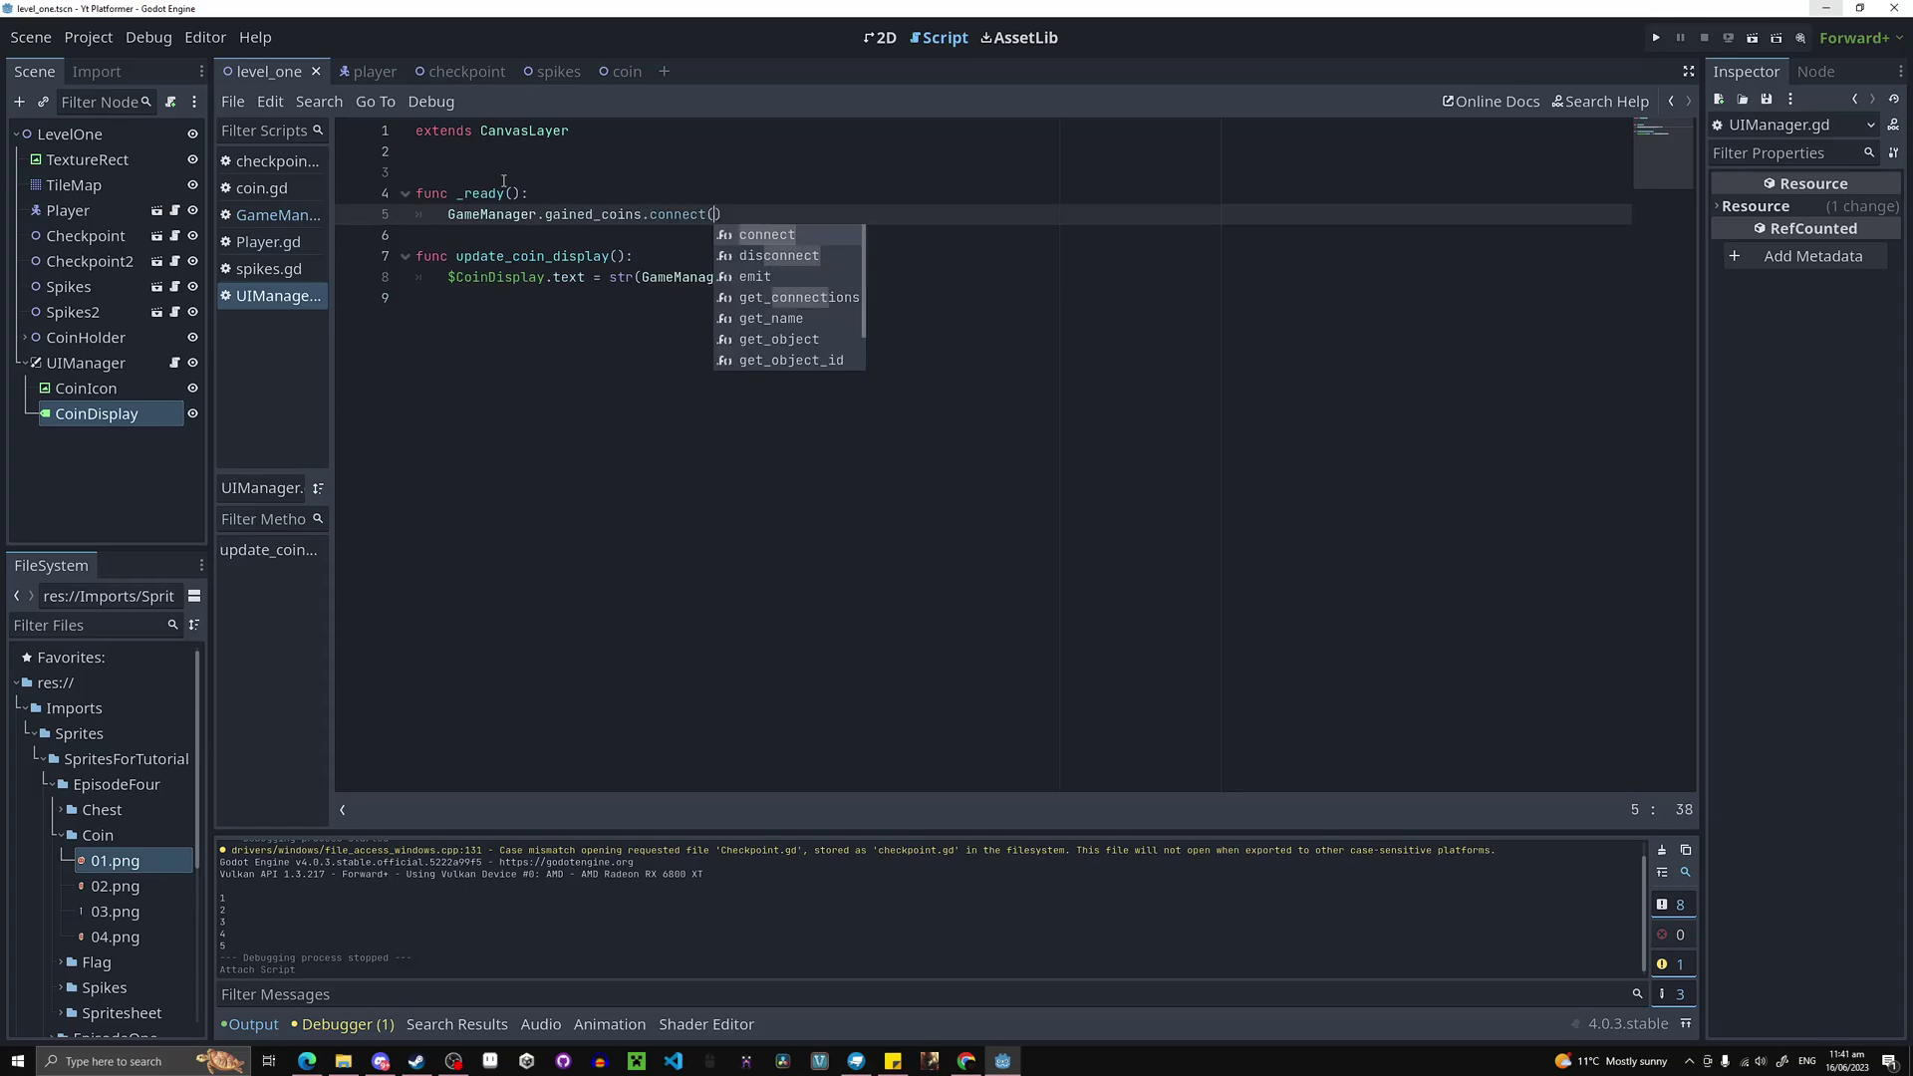
pyautogui.write('update')
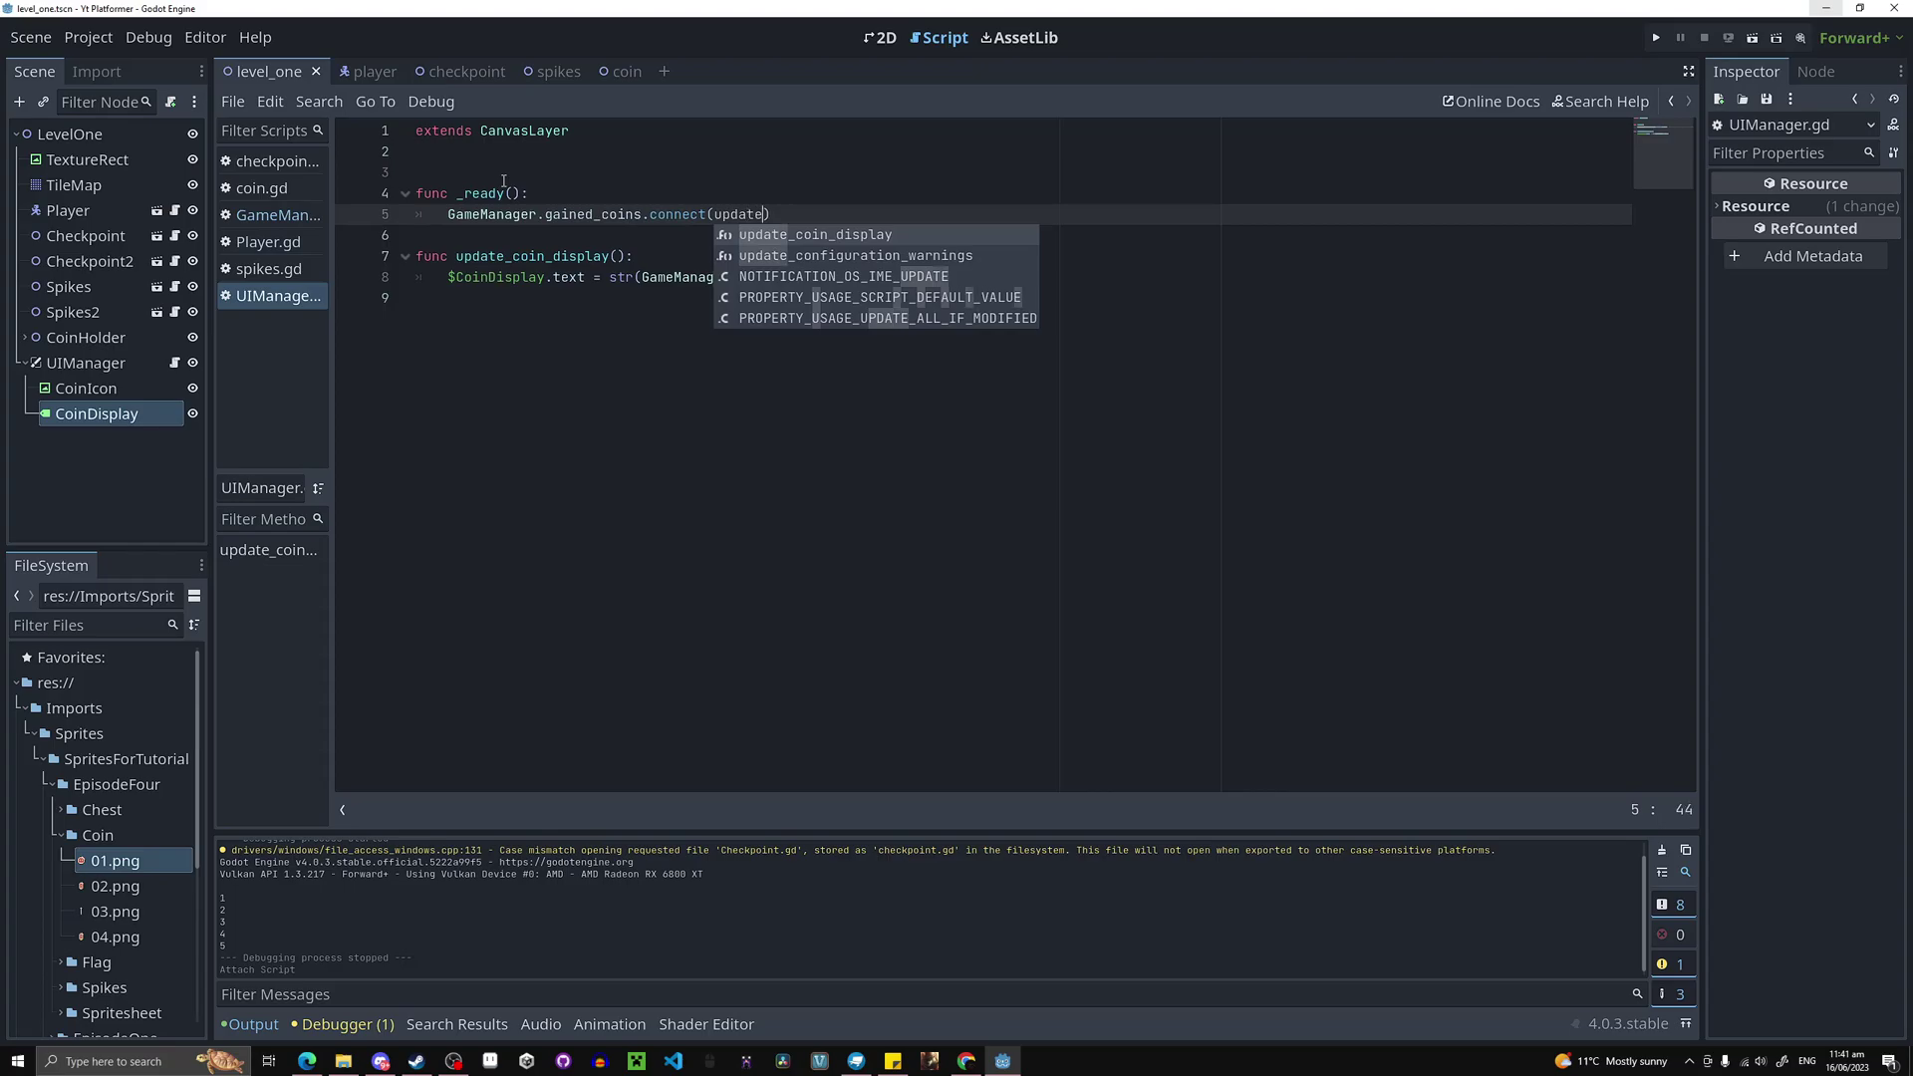
pyautogui.press('Return')
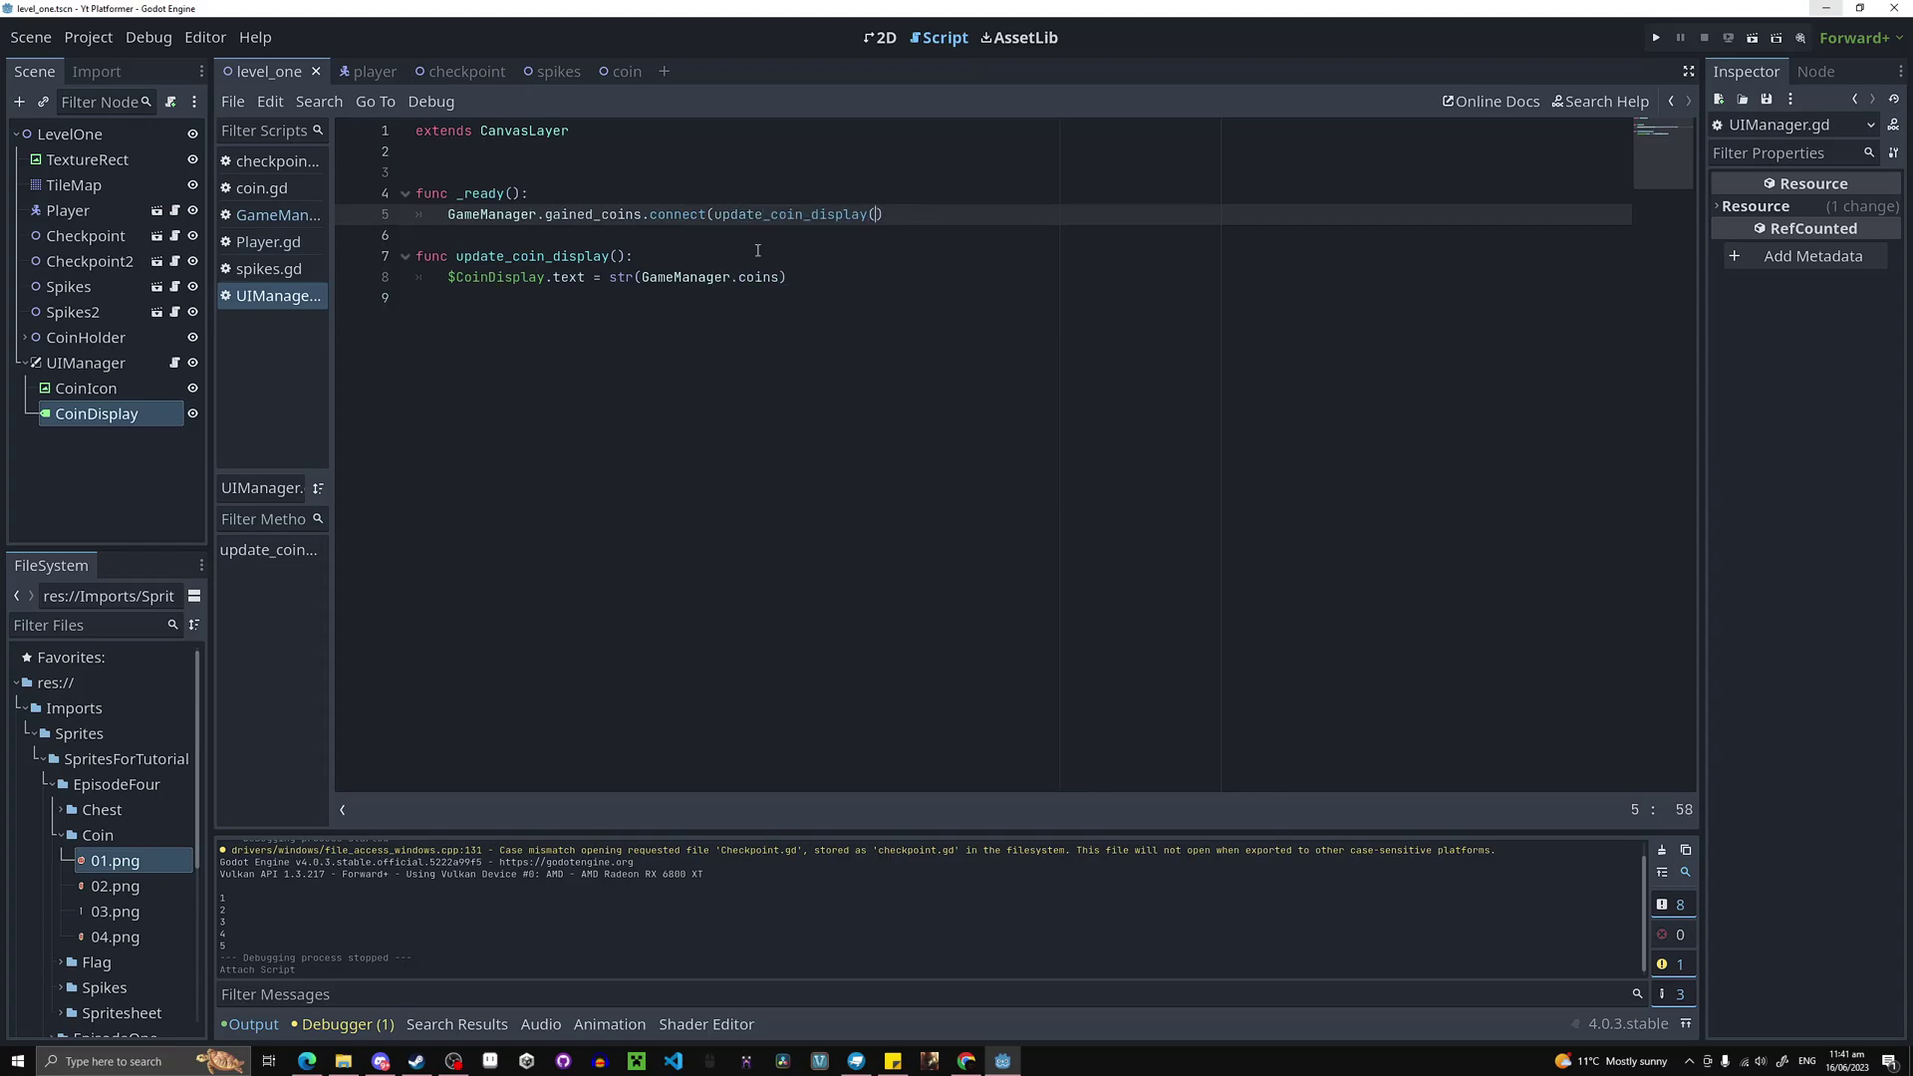
pyautogui.press('BackSpace')
pyautogui.hotkey('ctrl', 's')
pyautogui.click(604, 322)
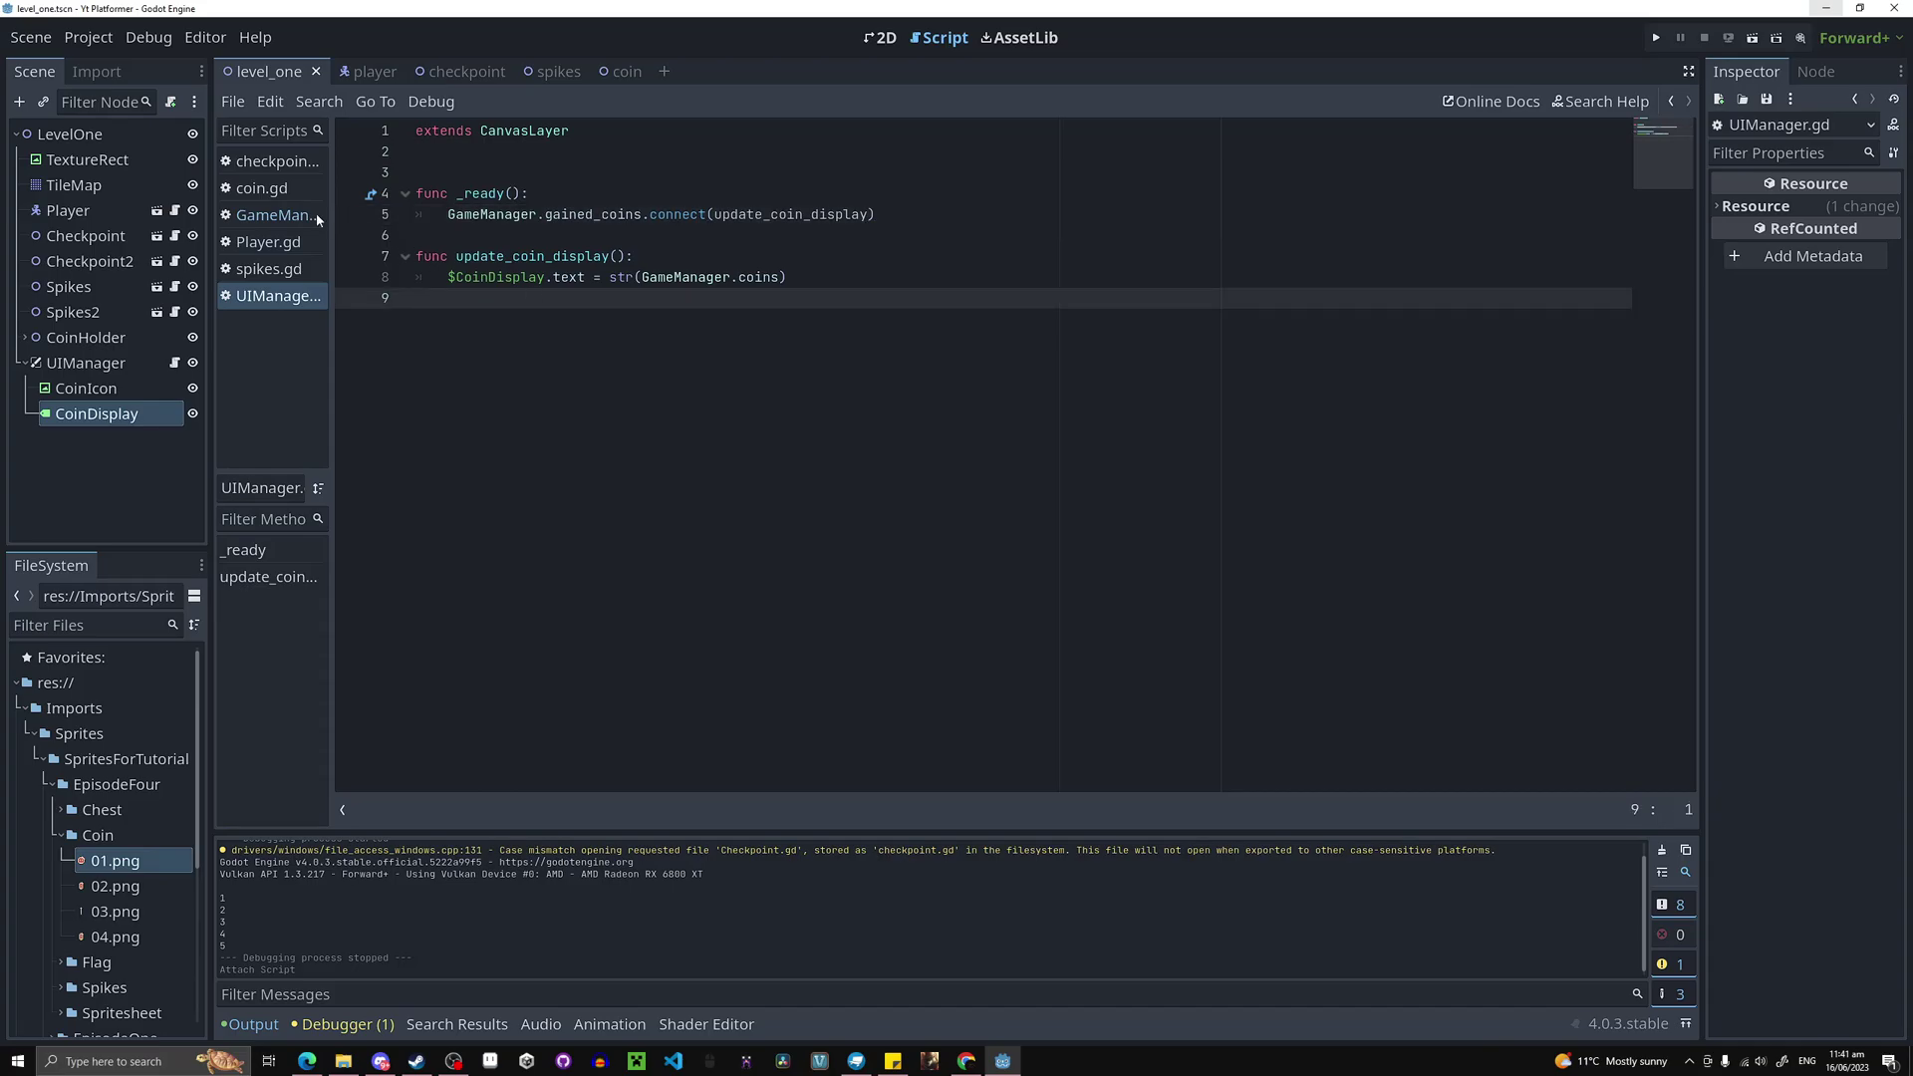
# Check the signal's int argument in the GameManager script, add a matching gained_coins parameter to update_coin_display in UIManager.gd, and save.
pyautogui.click(280, 216)
pyautogui.doubleClick(601, 173)
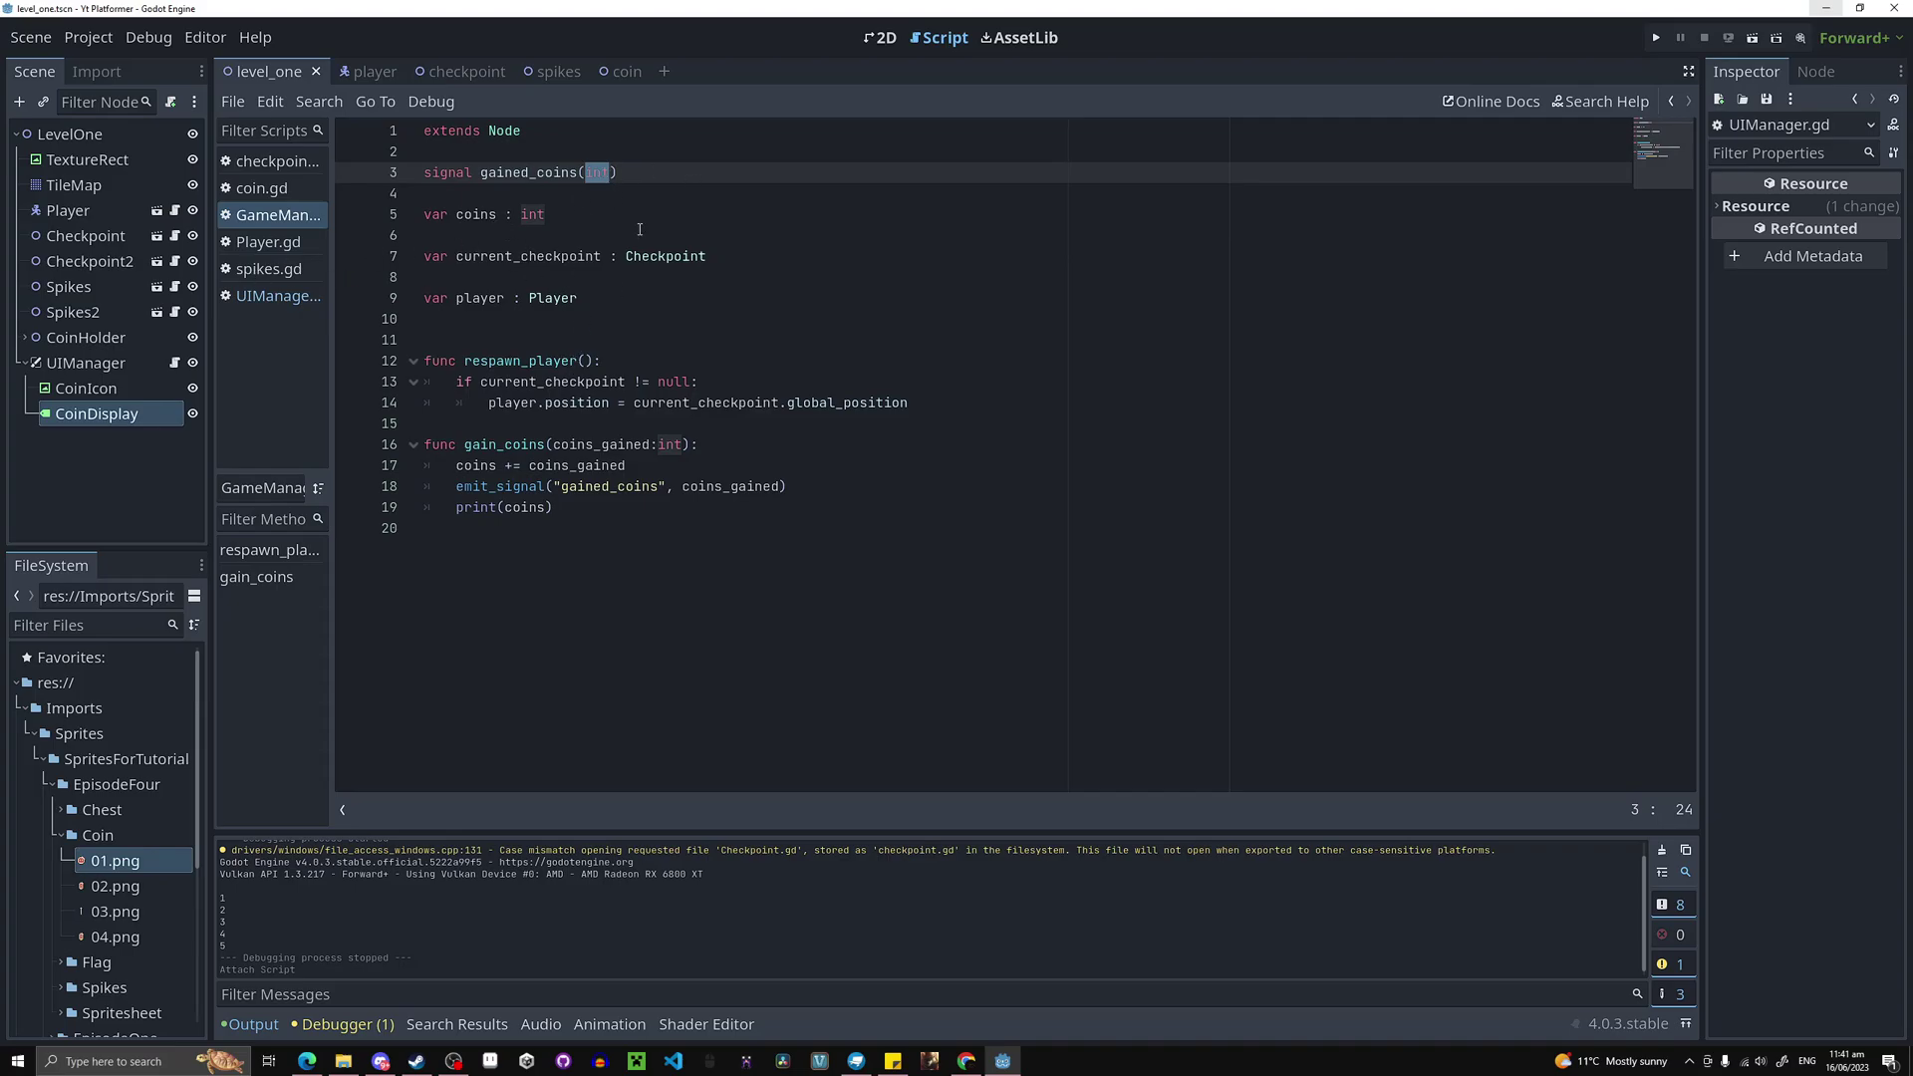
pyautogui.click(507, 560)
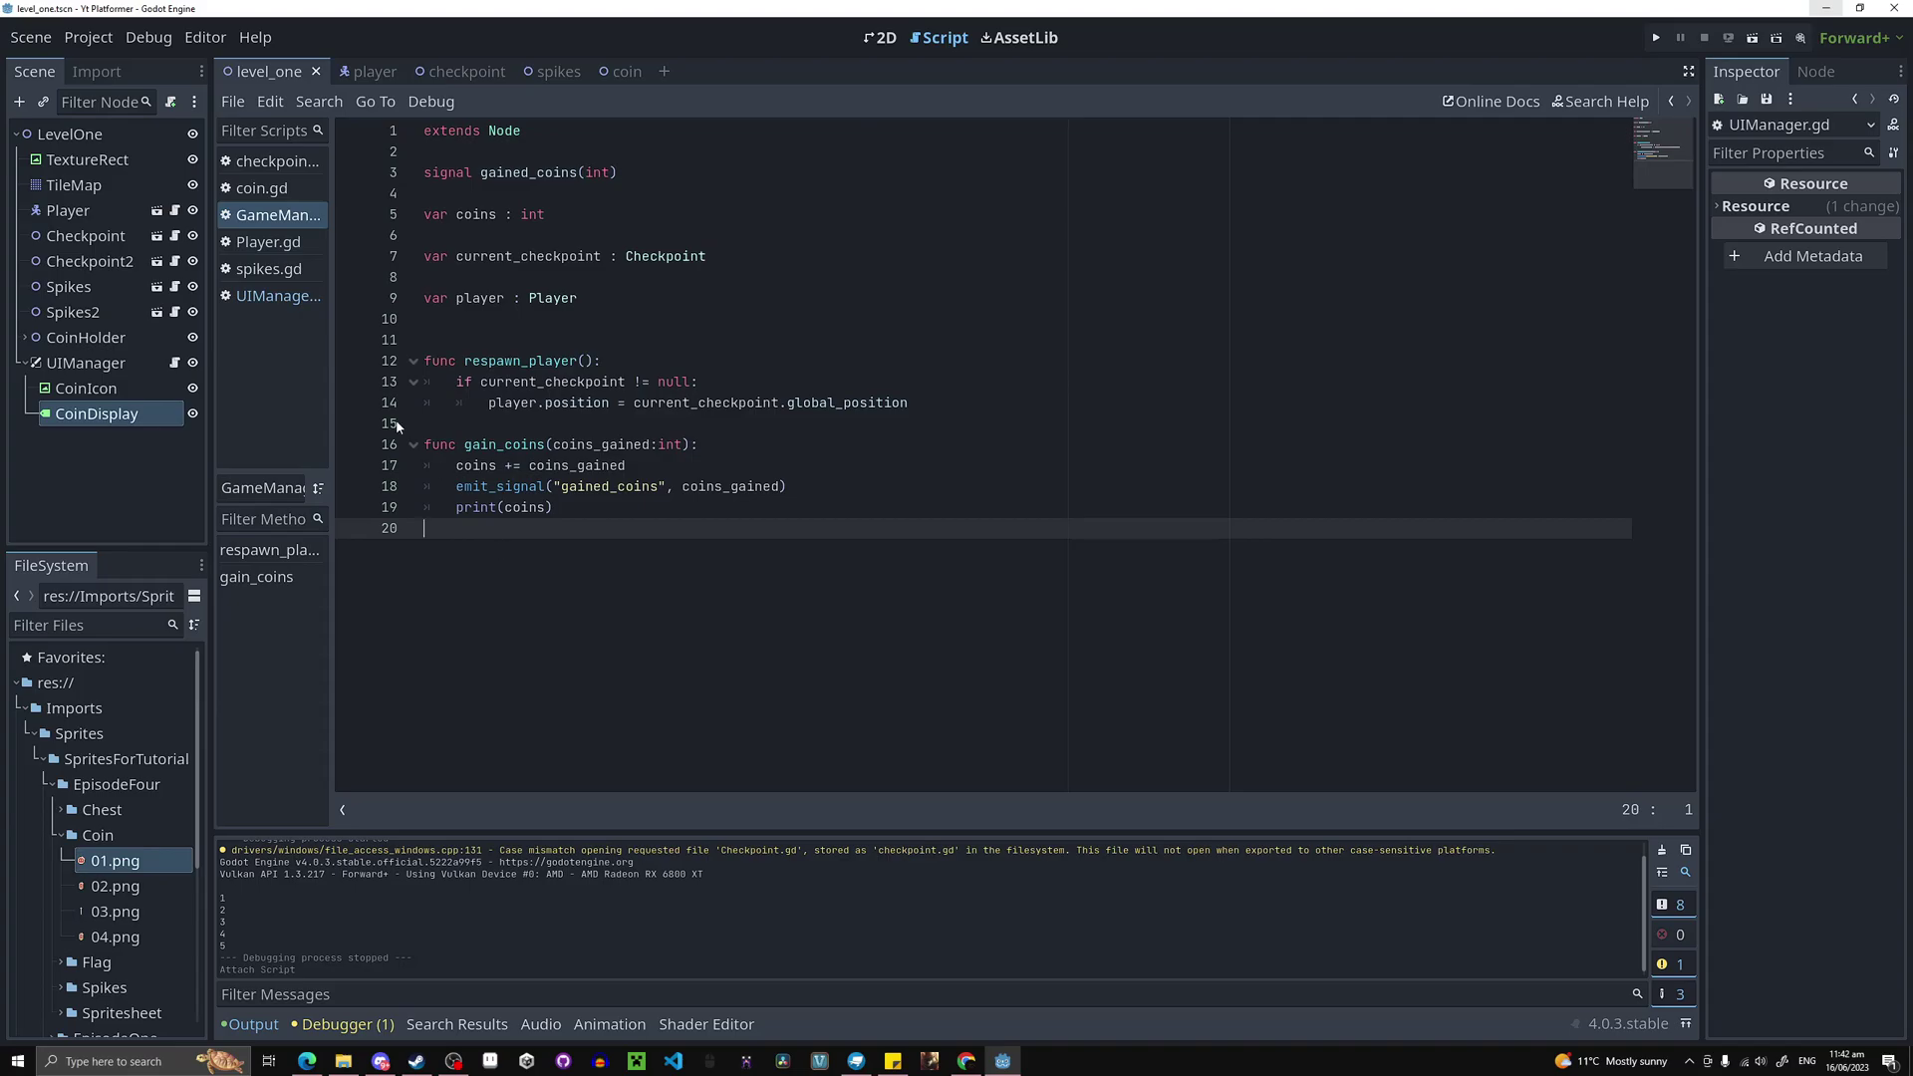
pyautogui.click(274, 297)
pyautogui.click(615, 257)
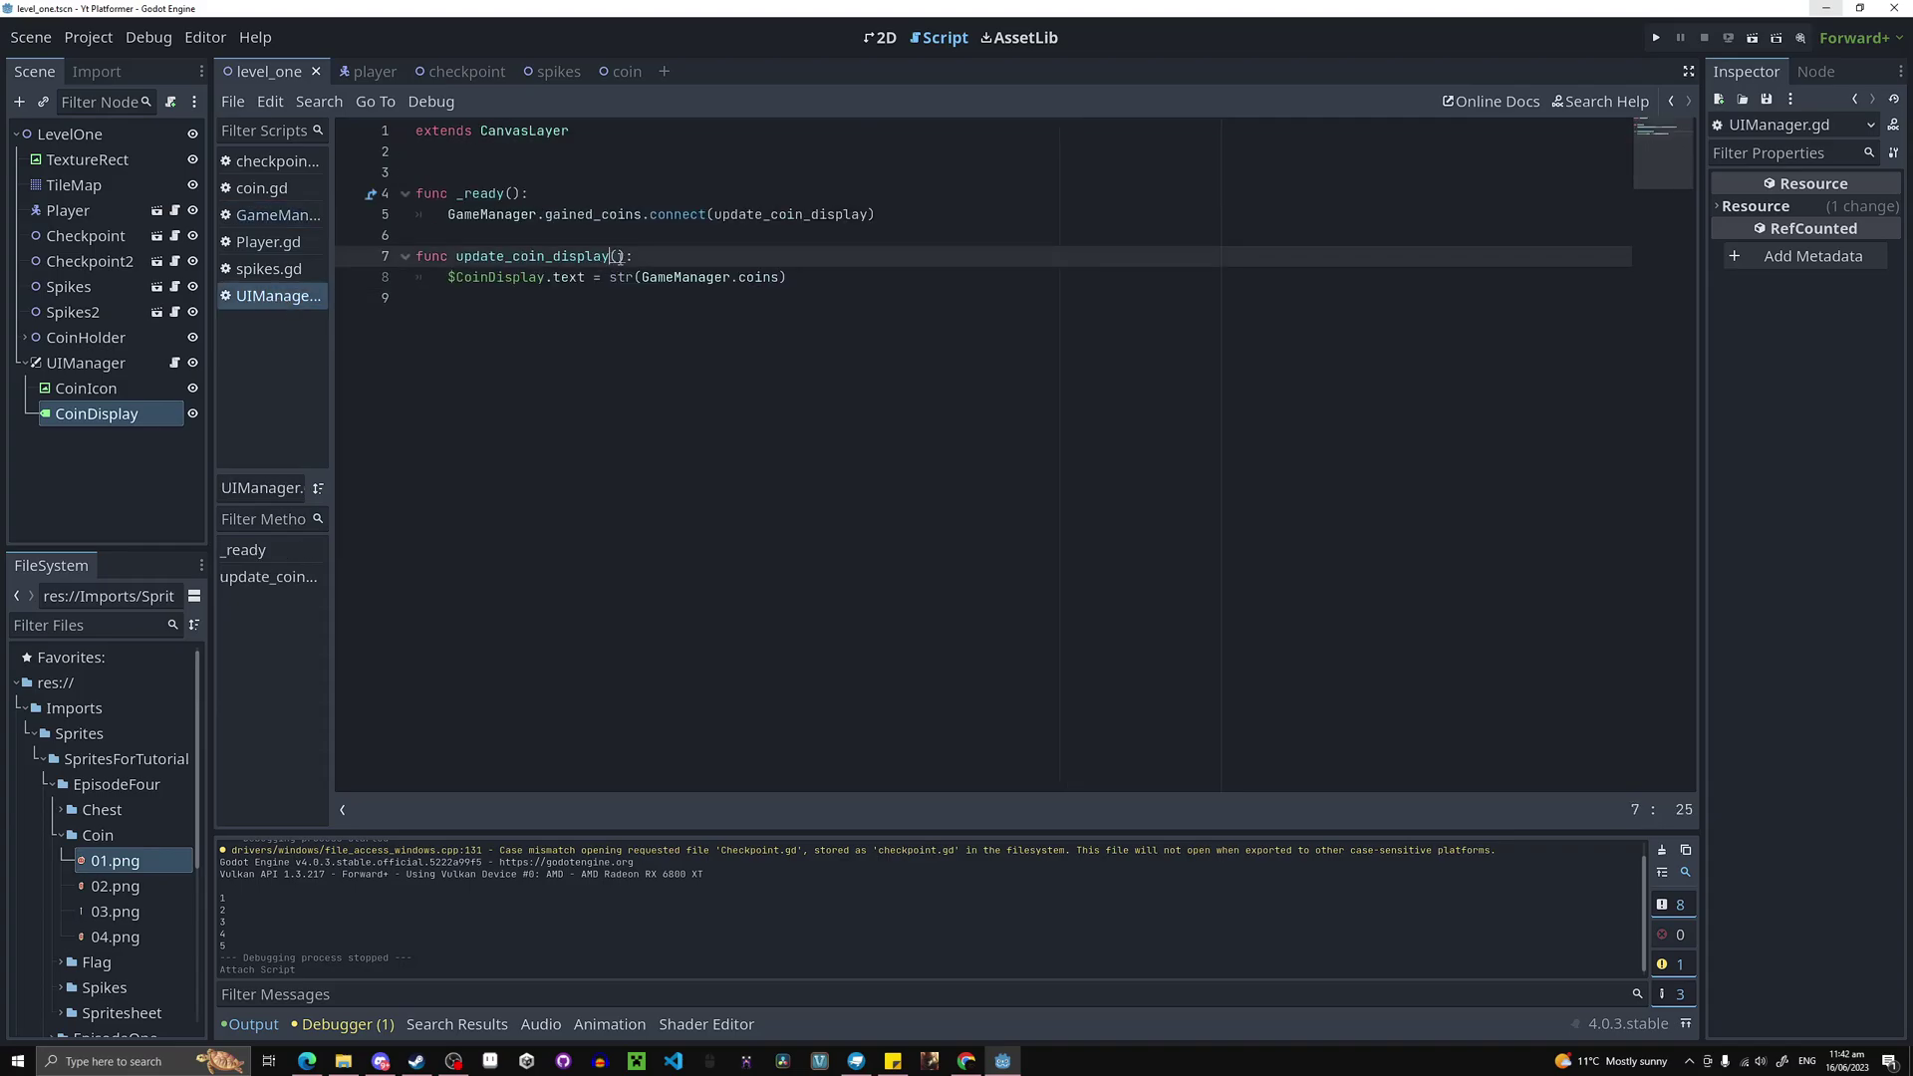
pyautogui.write('gained_coins')
pyautogui.click(802, 421)
pyautogui.hotkey('ctrl', 's')
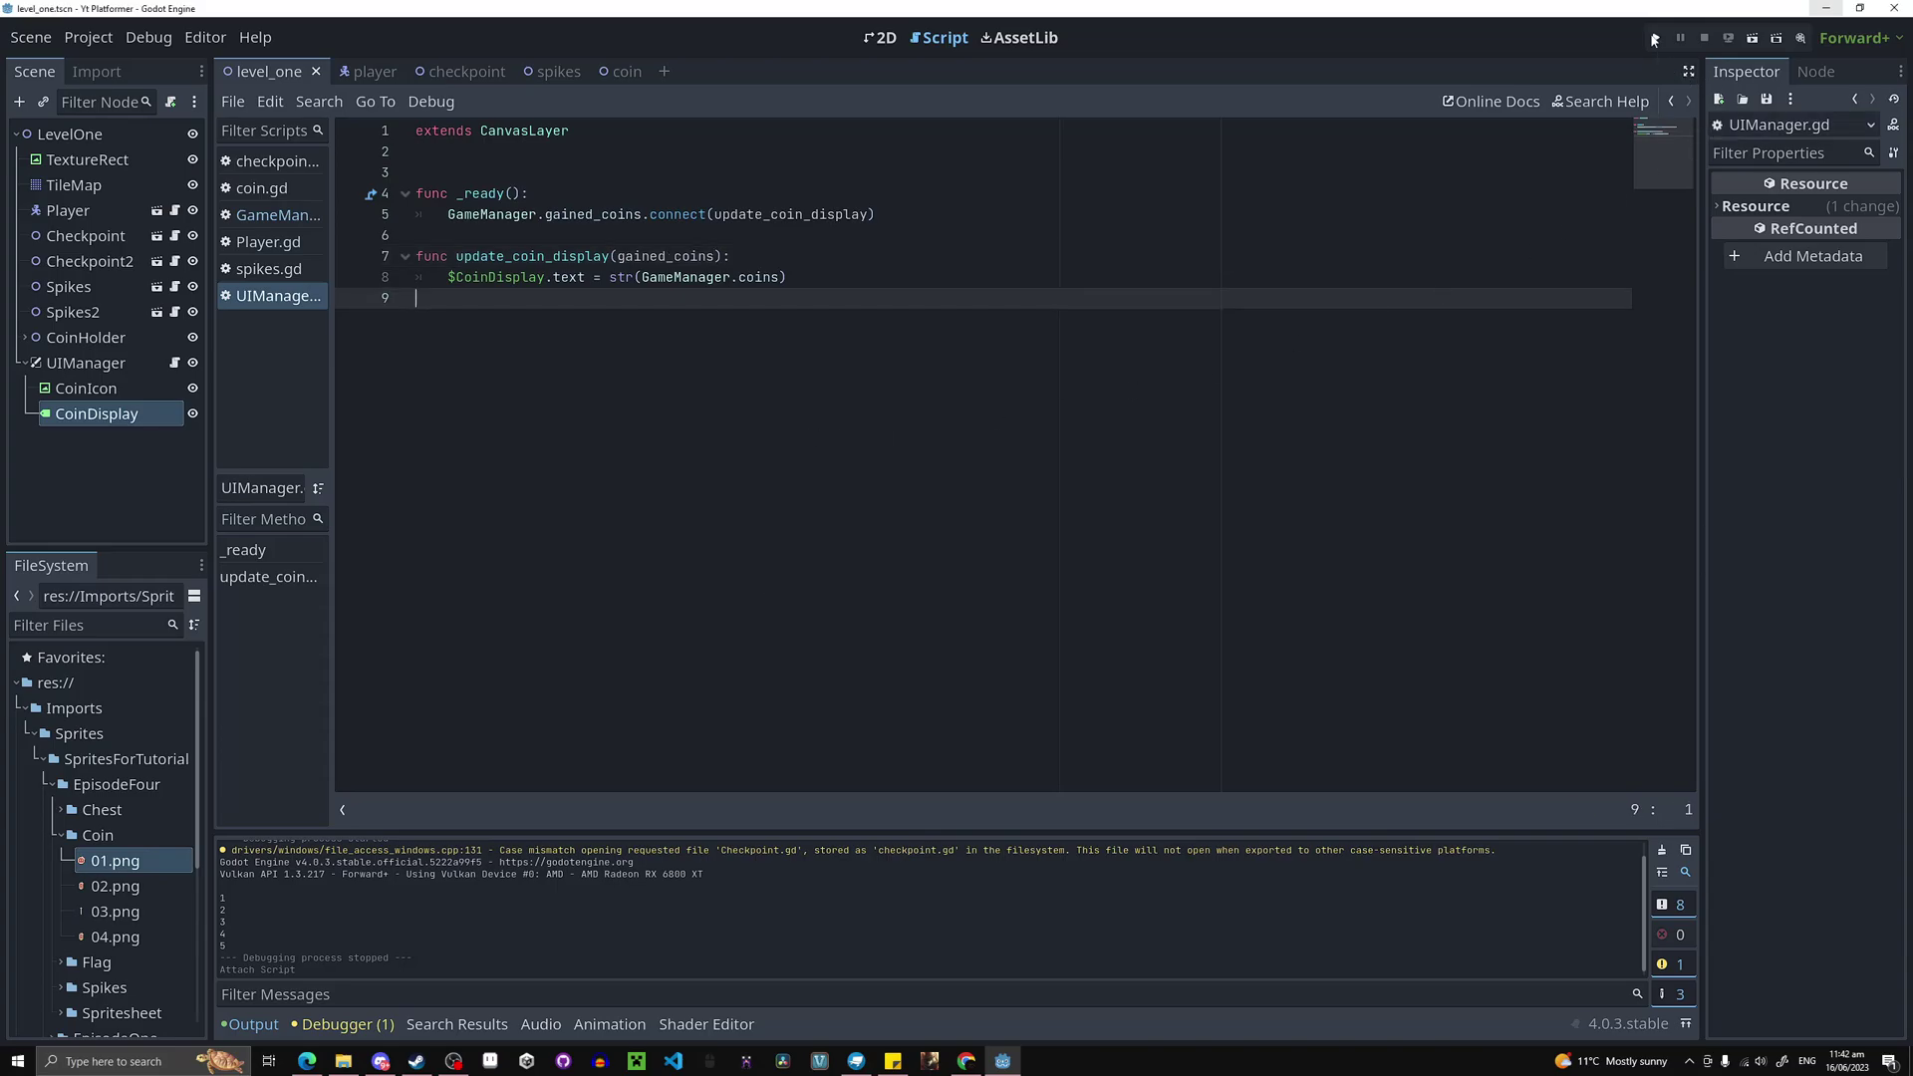
# Run the project, collect coins across the platforms to test the on-screen counter, and close the game.
pyautogui.click(1653, 38)
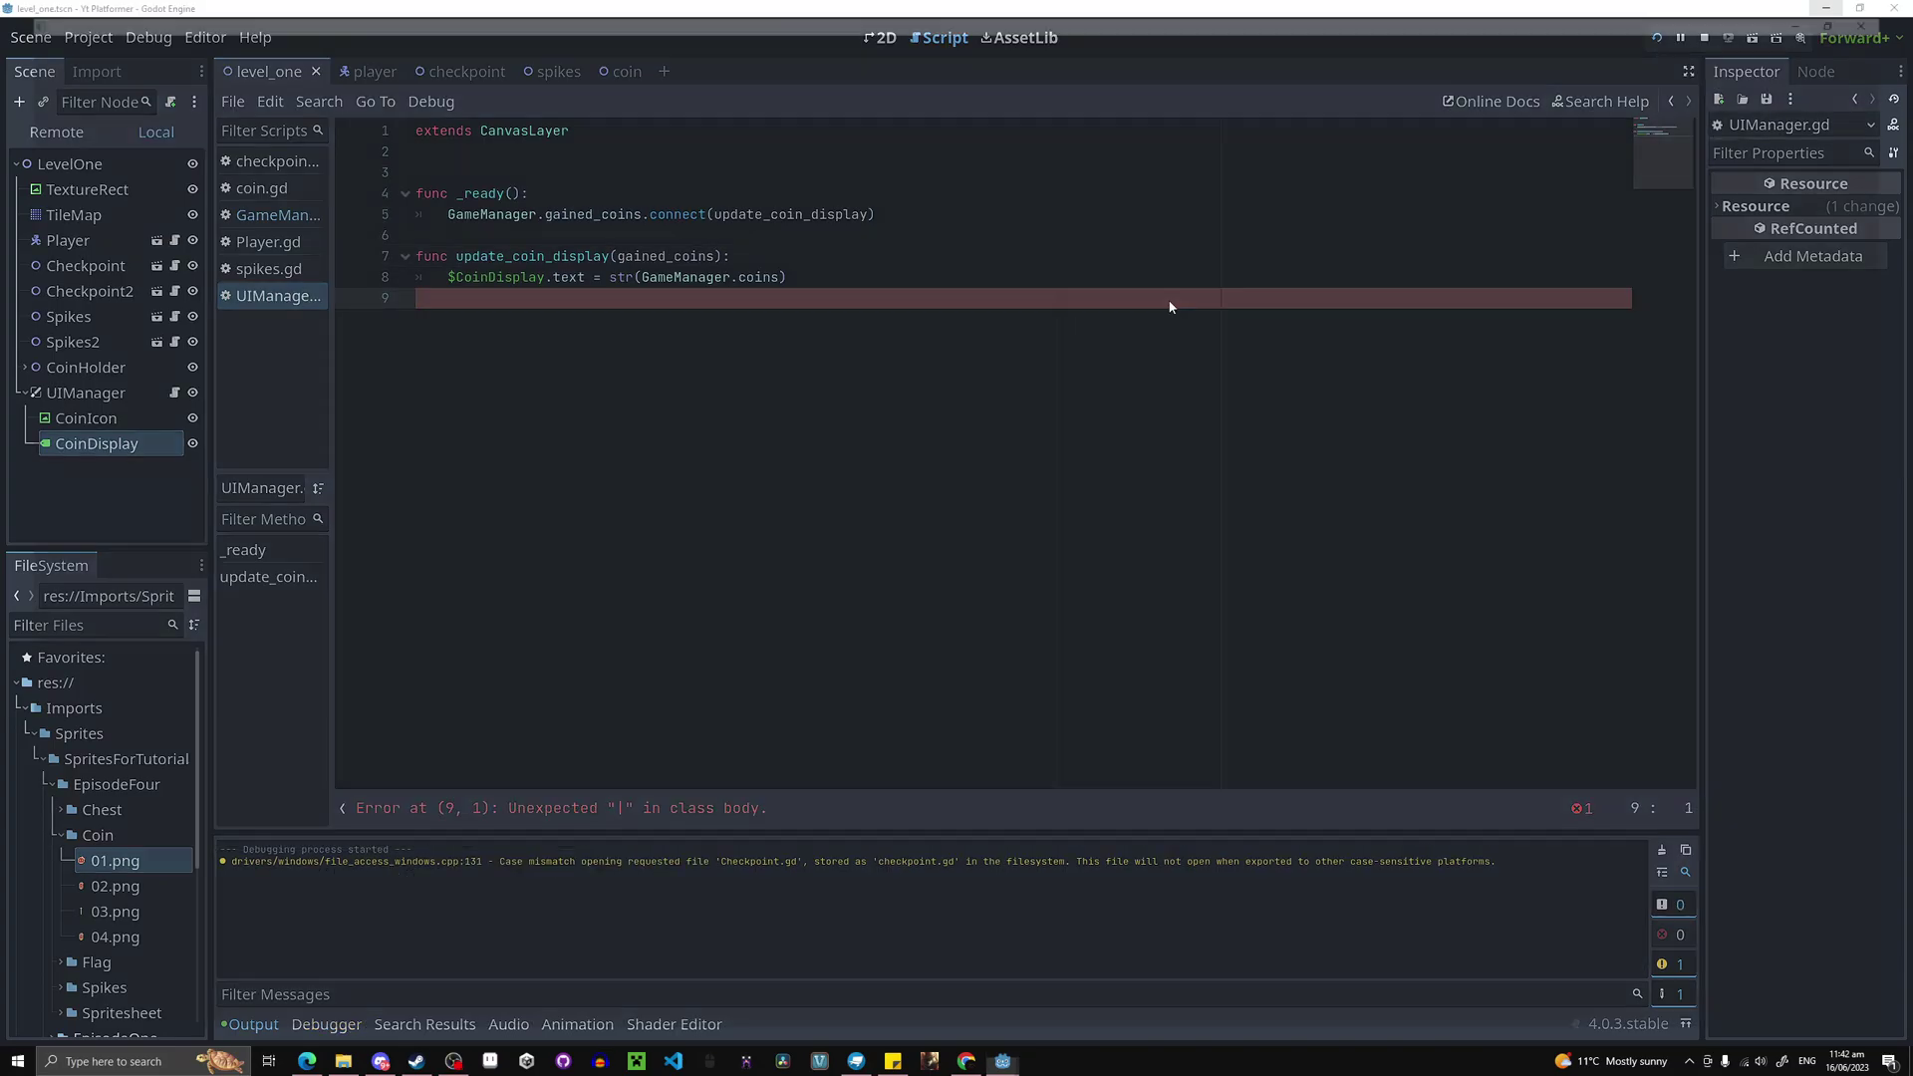
pyautogui.press('Left')
pyautogui.press('space')
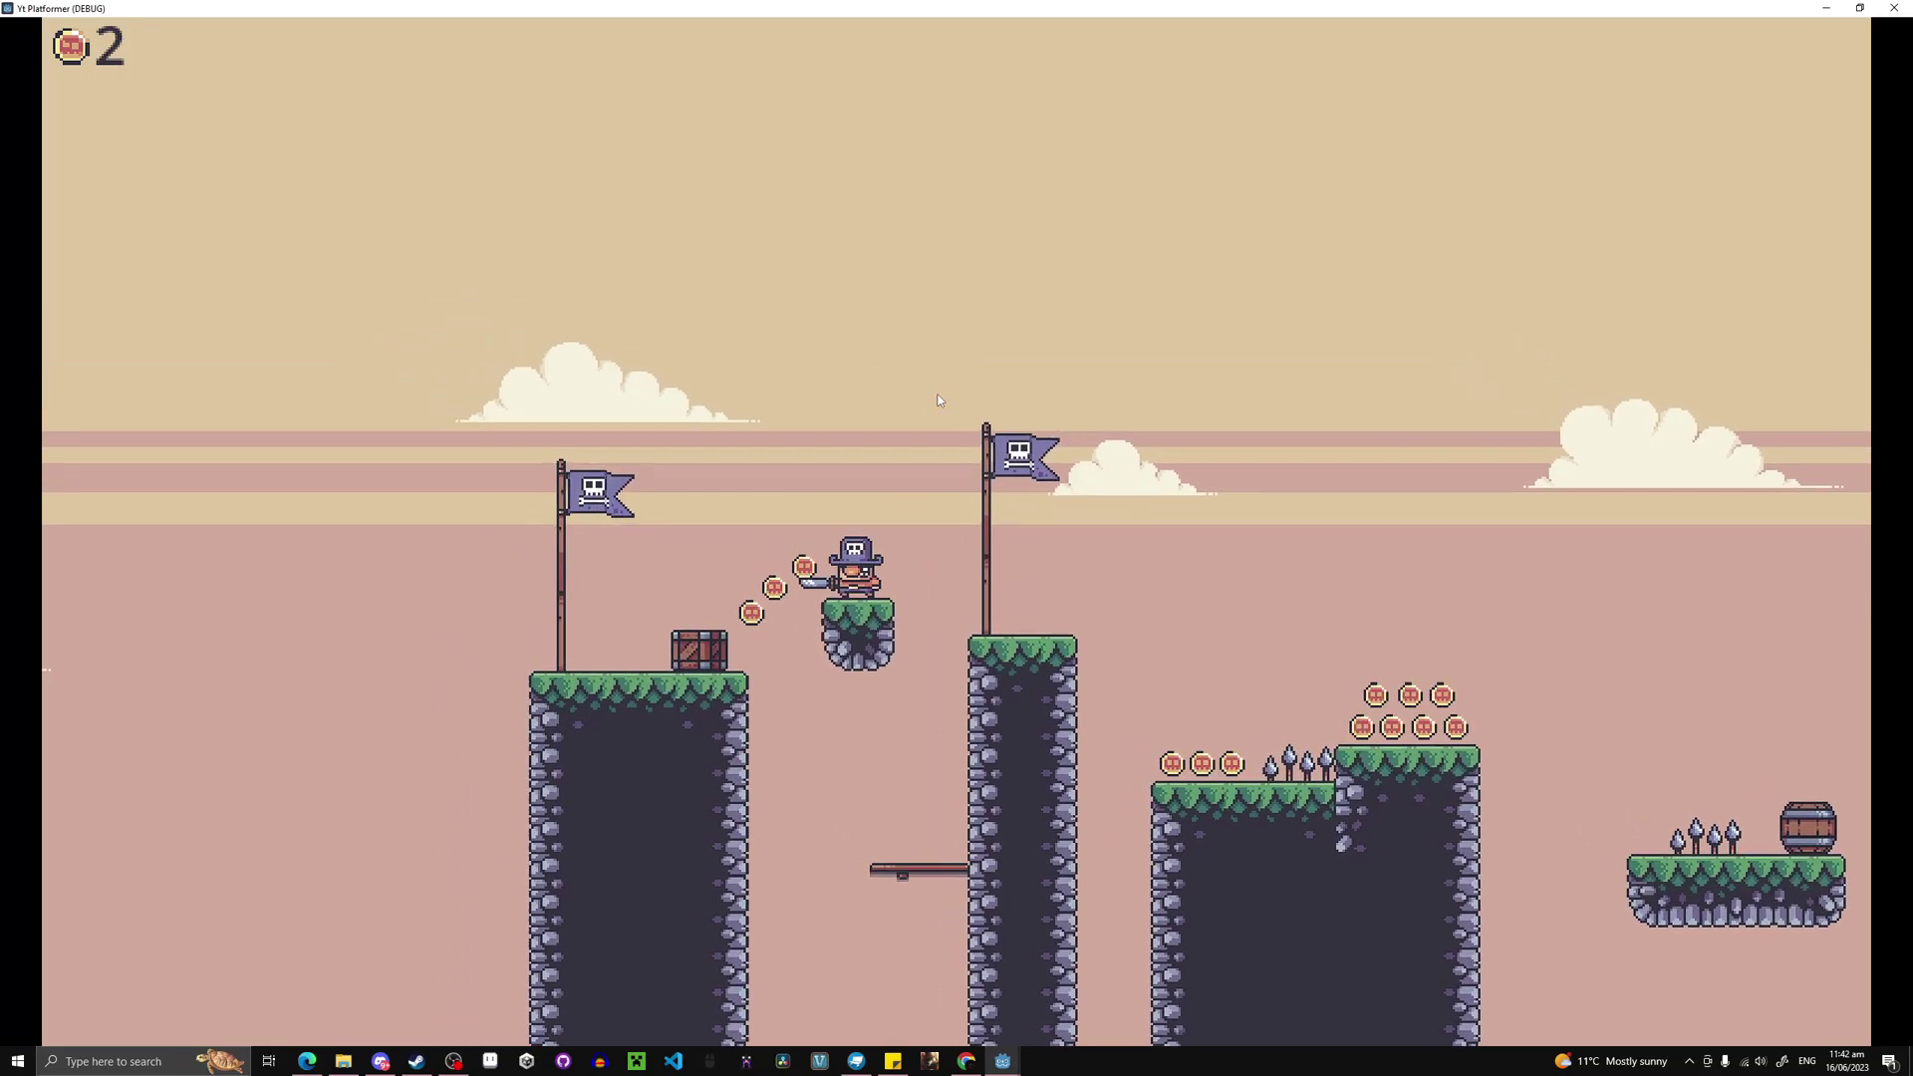
pyautogui.press('Right')
pyautogui.press('space')
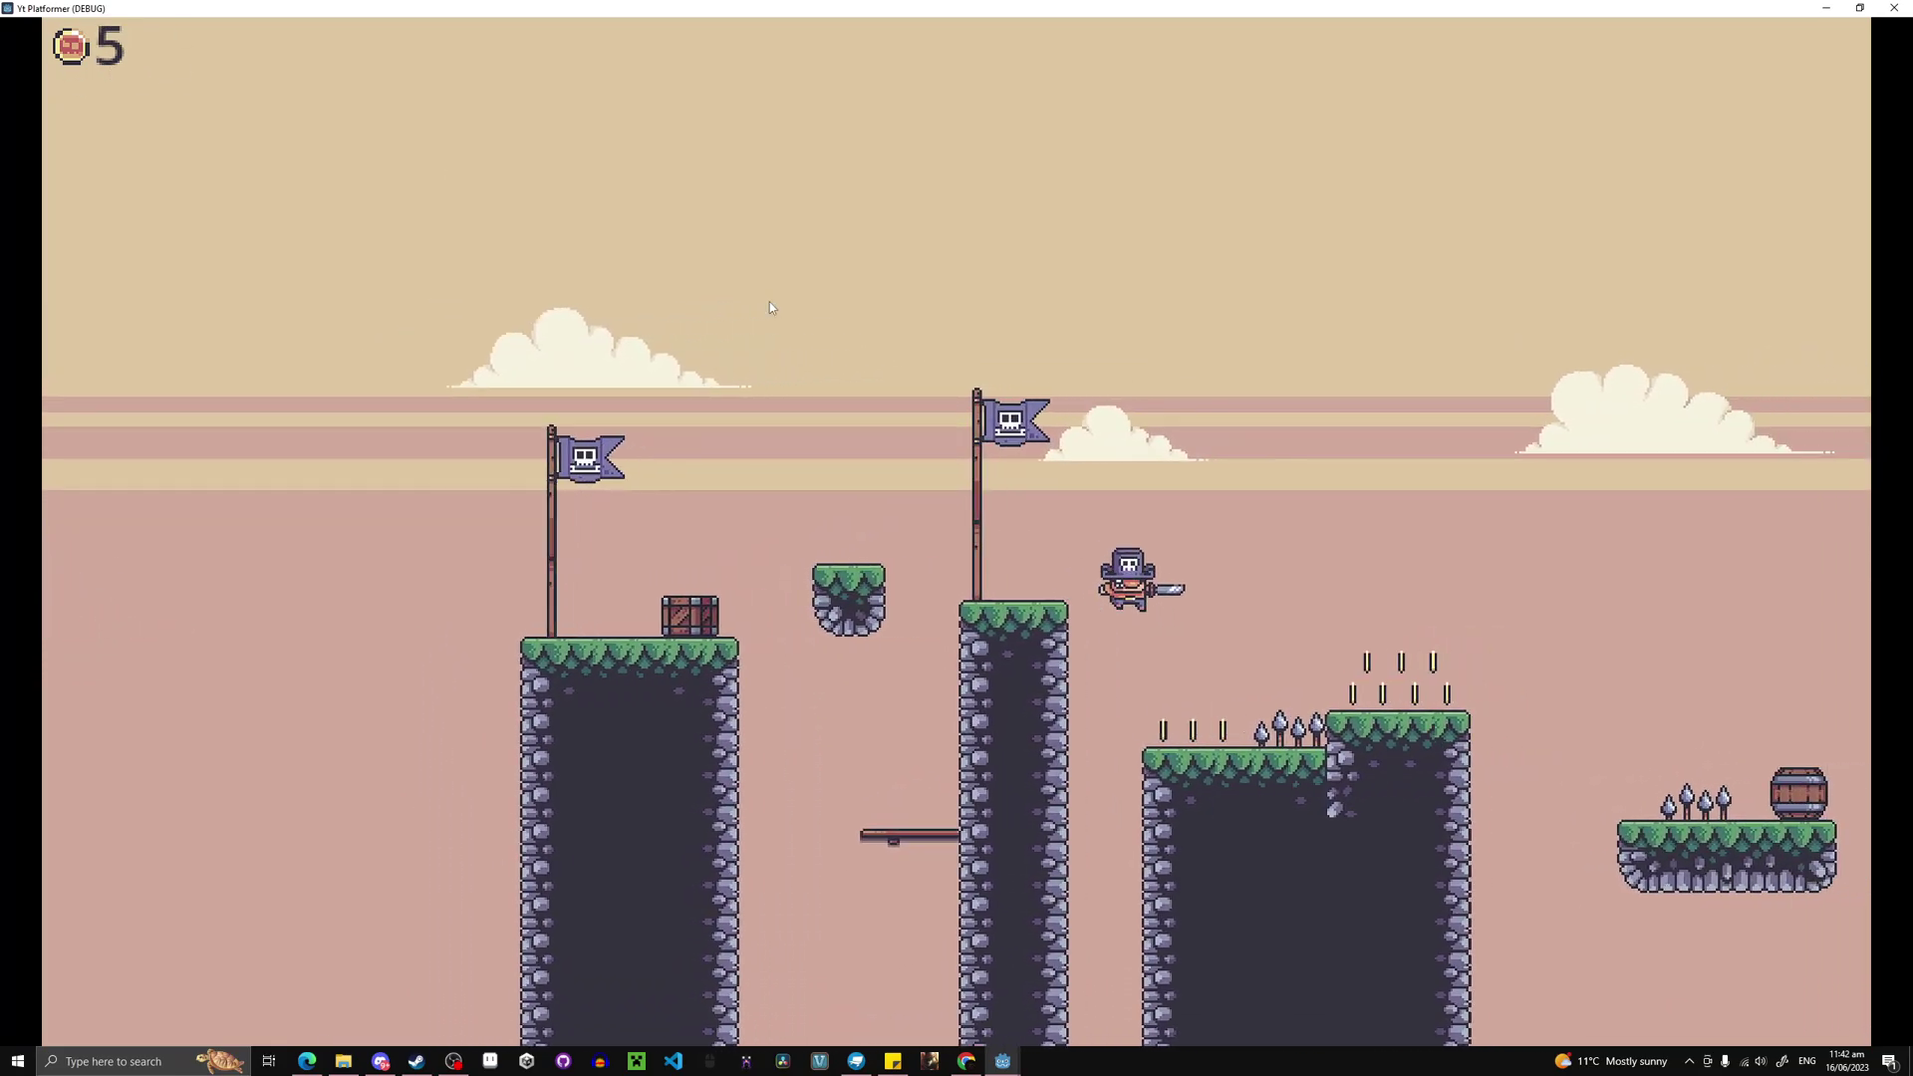
pyautogui.press('Right')
pyautogui.press('space')
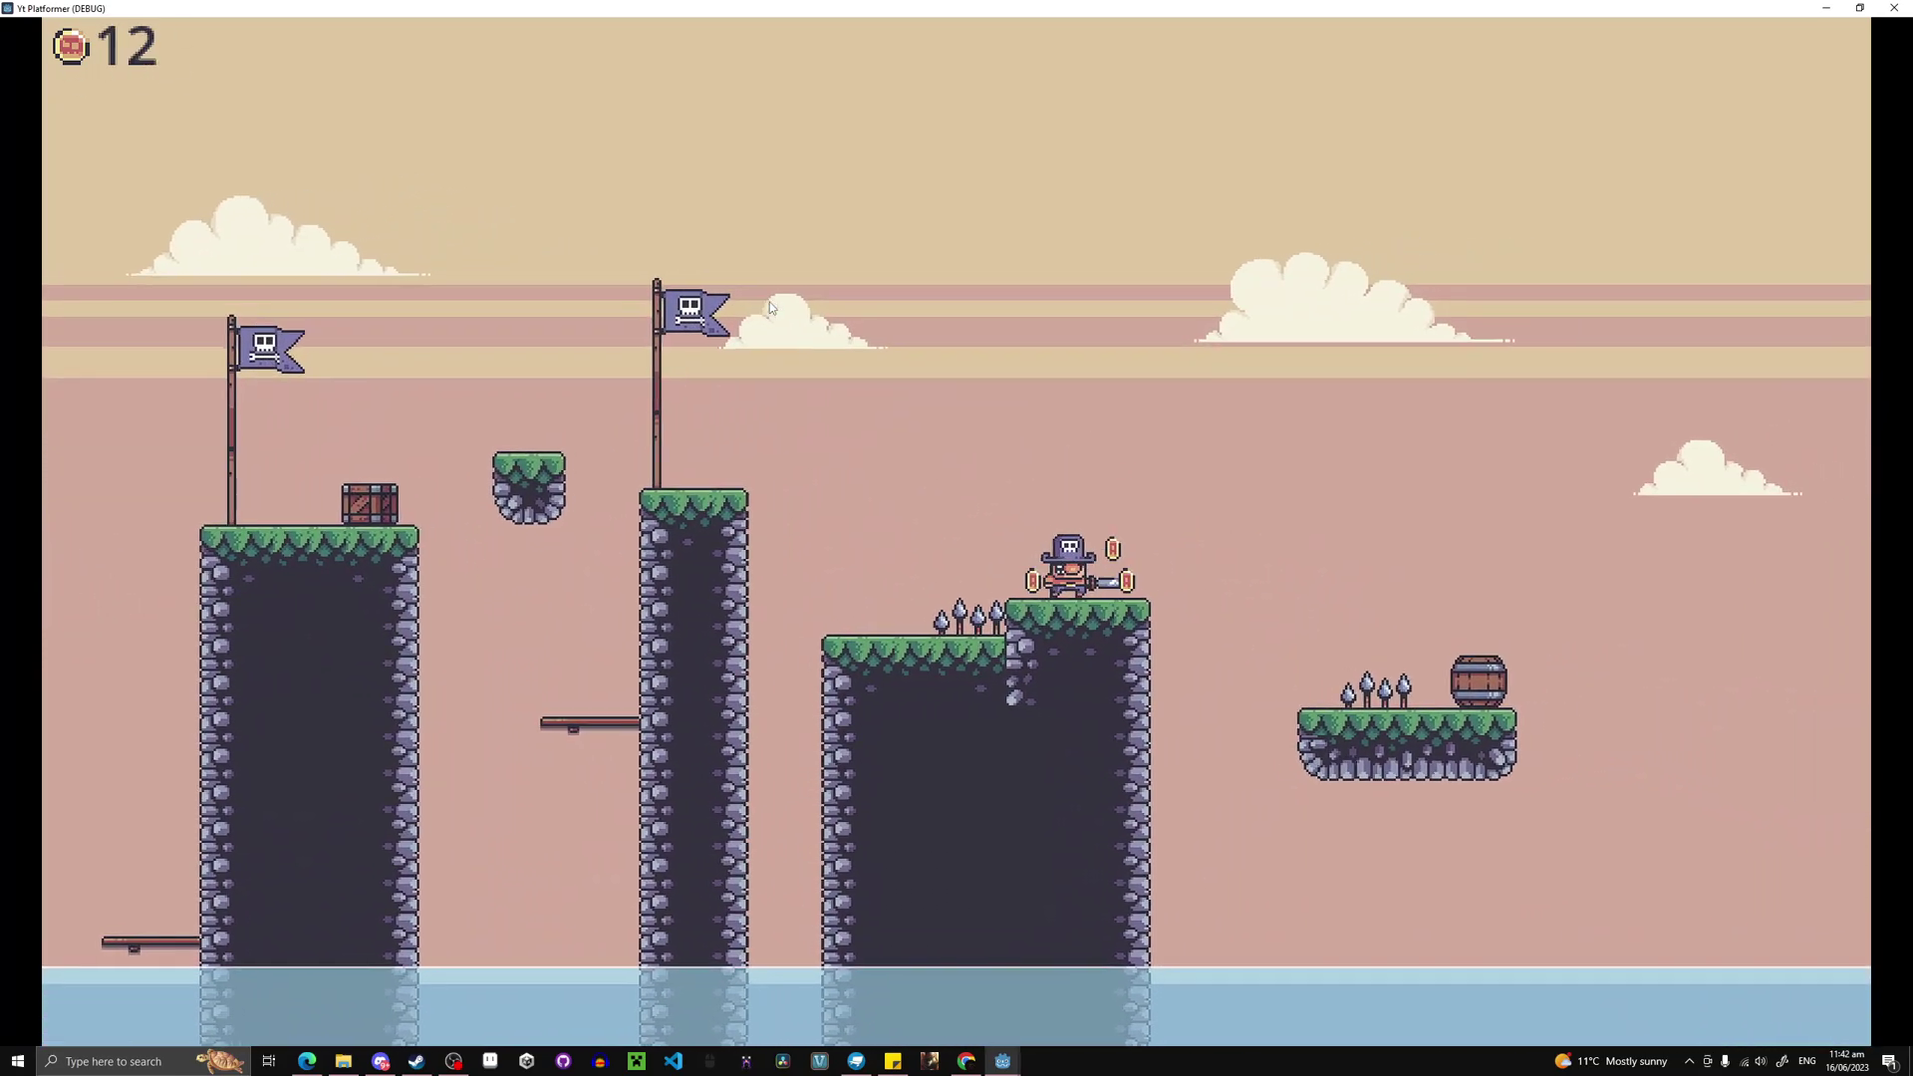
pyautogui.press('Right')
pyautogui.press('space')
pyautogui.press('Left')
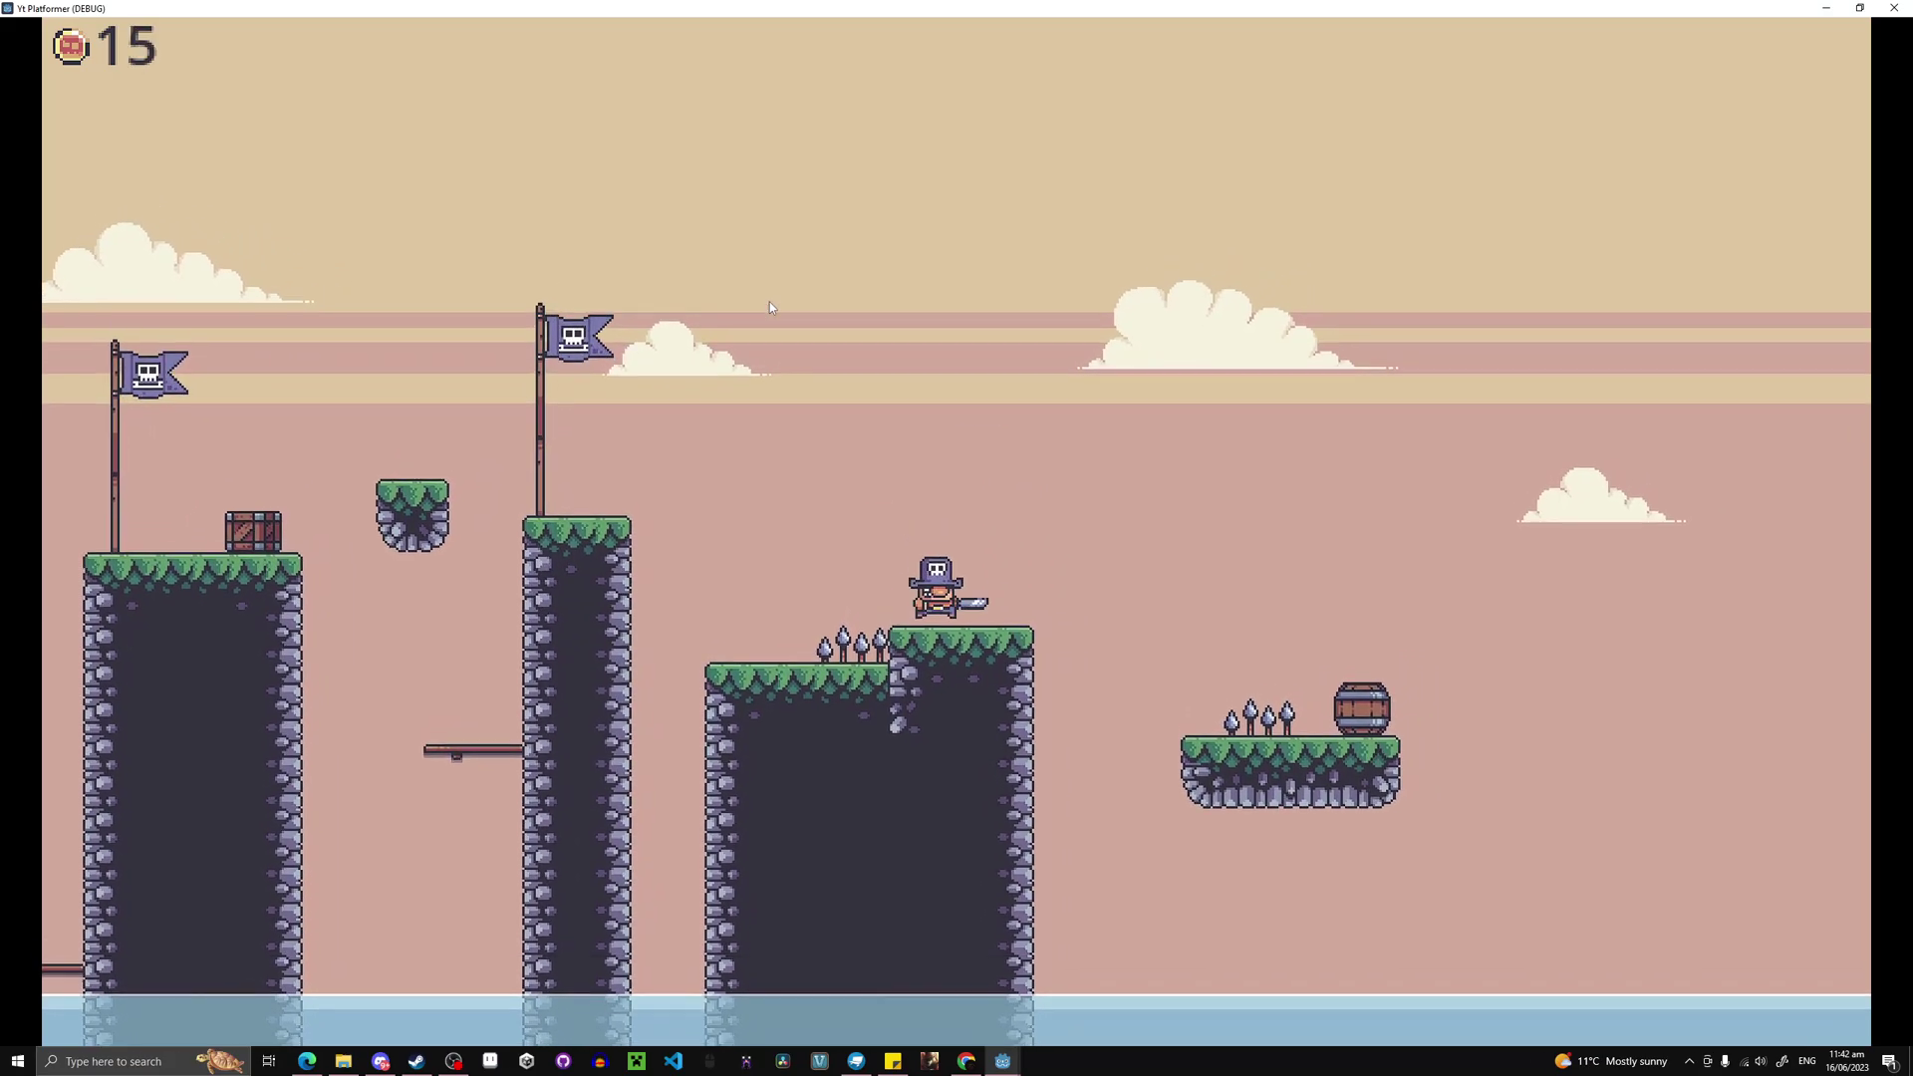
pyautogui.press('Right')
pyautogui.press('space')
pyautogui.press('Right')
pyautogui.press('space')
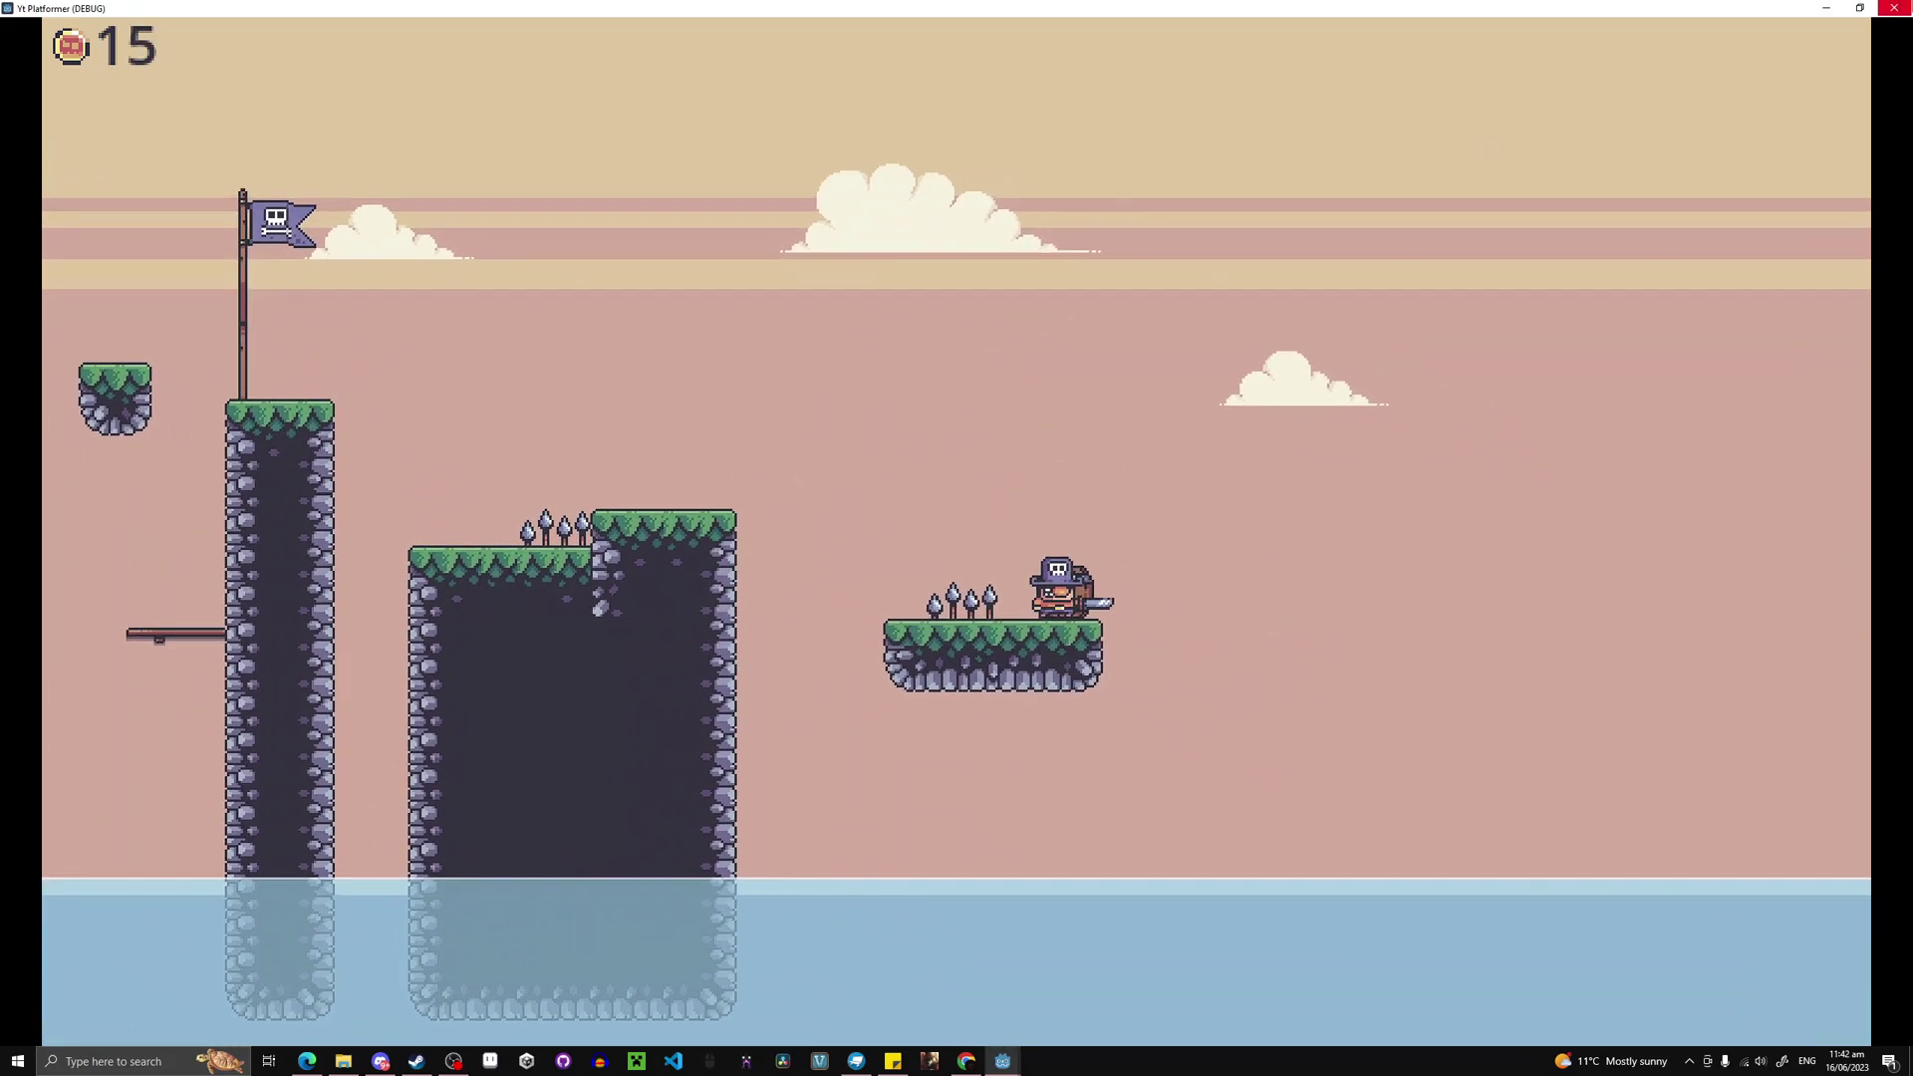
pyautogui.click(1893, 8)
# In the GameManager script, remove the coins_gained argument from emit_signal and the int argument from the gained_coins signal declaration.
pyautogui.click(269, 215)
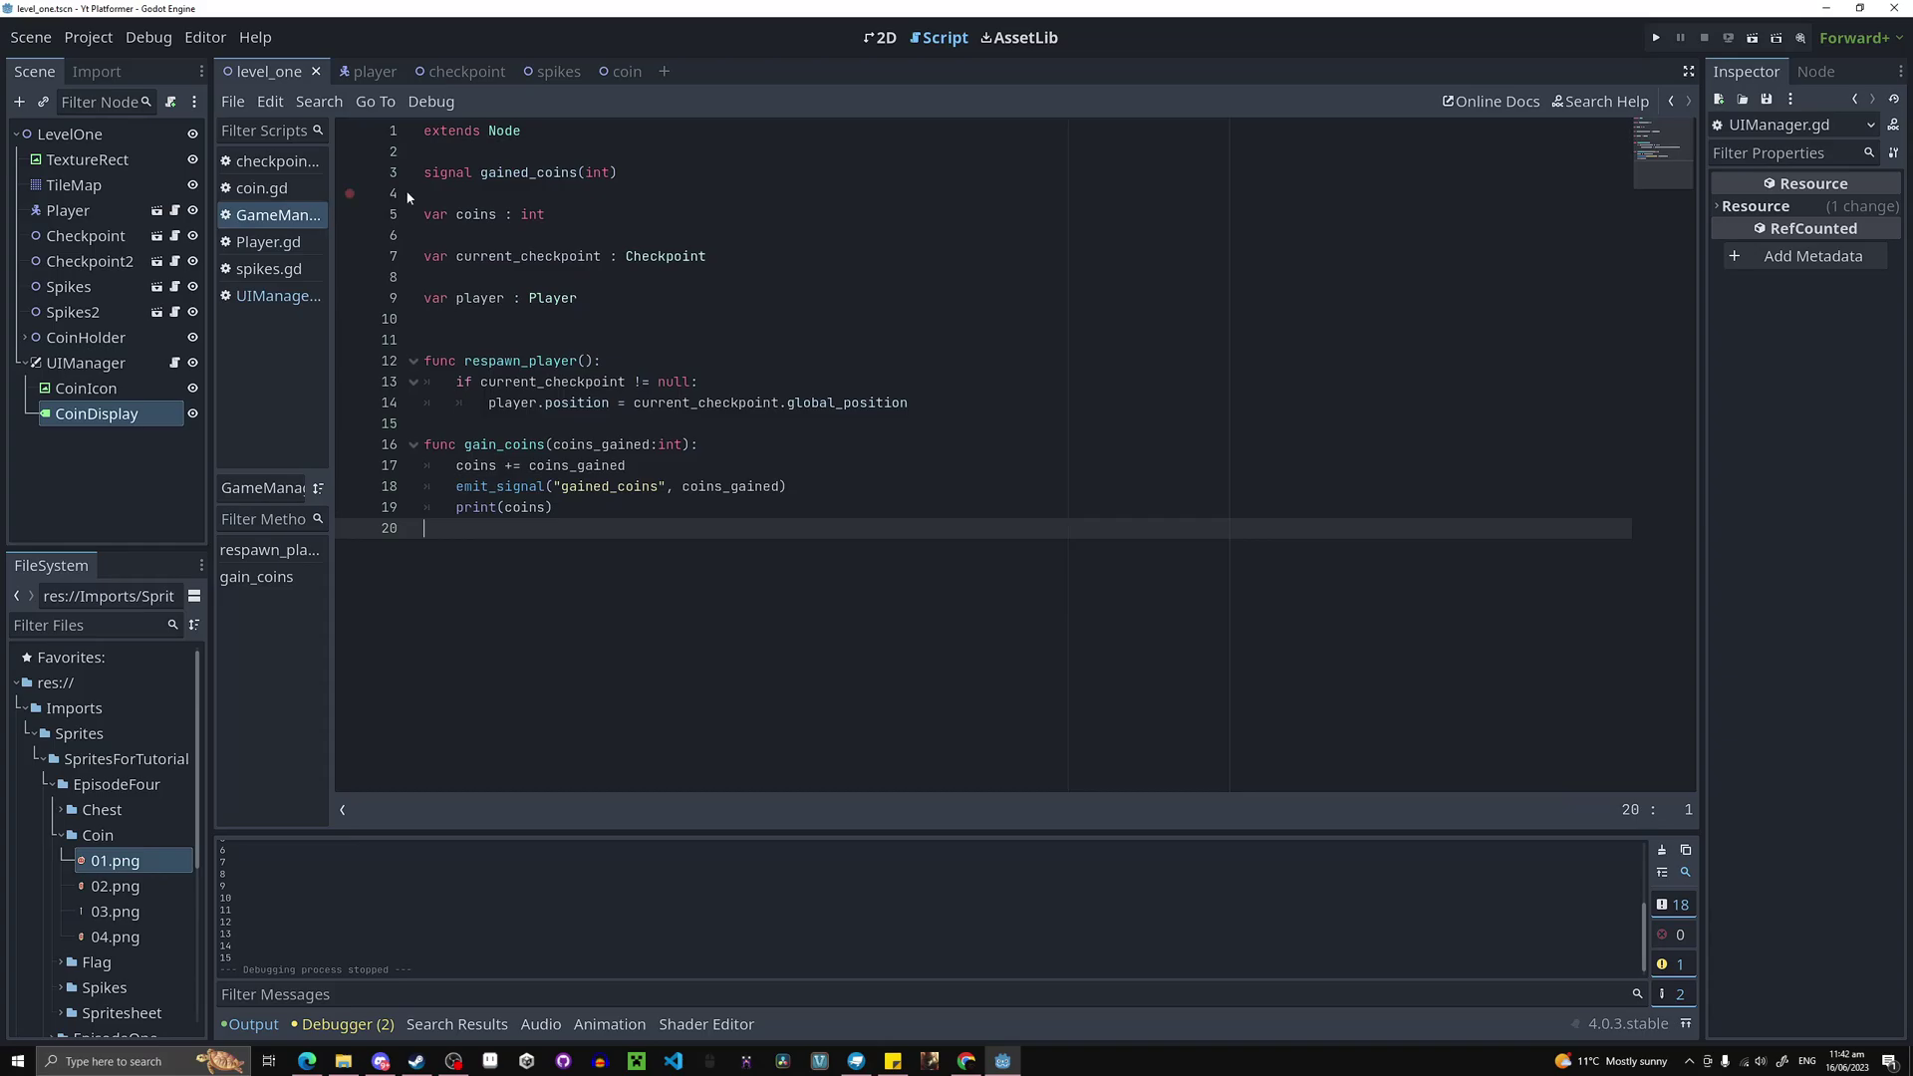
pyautogui.click(587, 172)
pyautogui.doubleClick(557, 172)
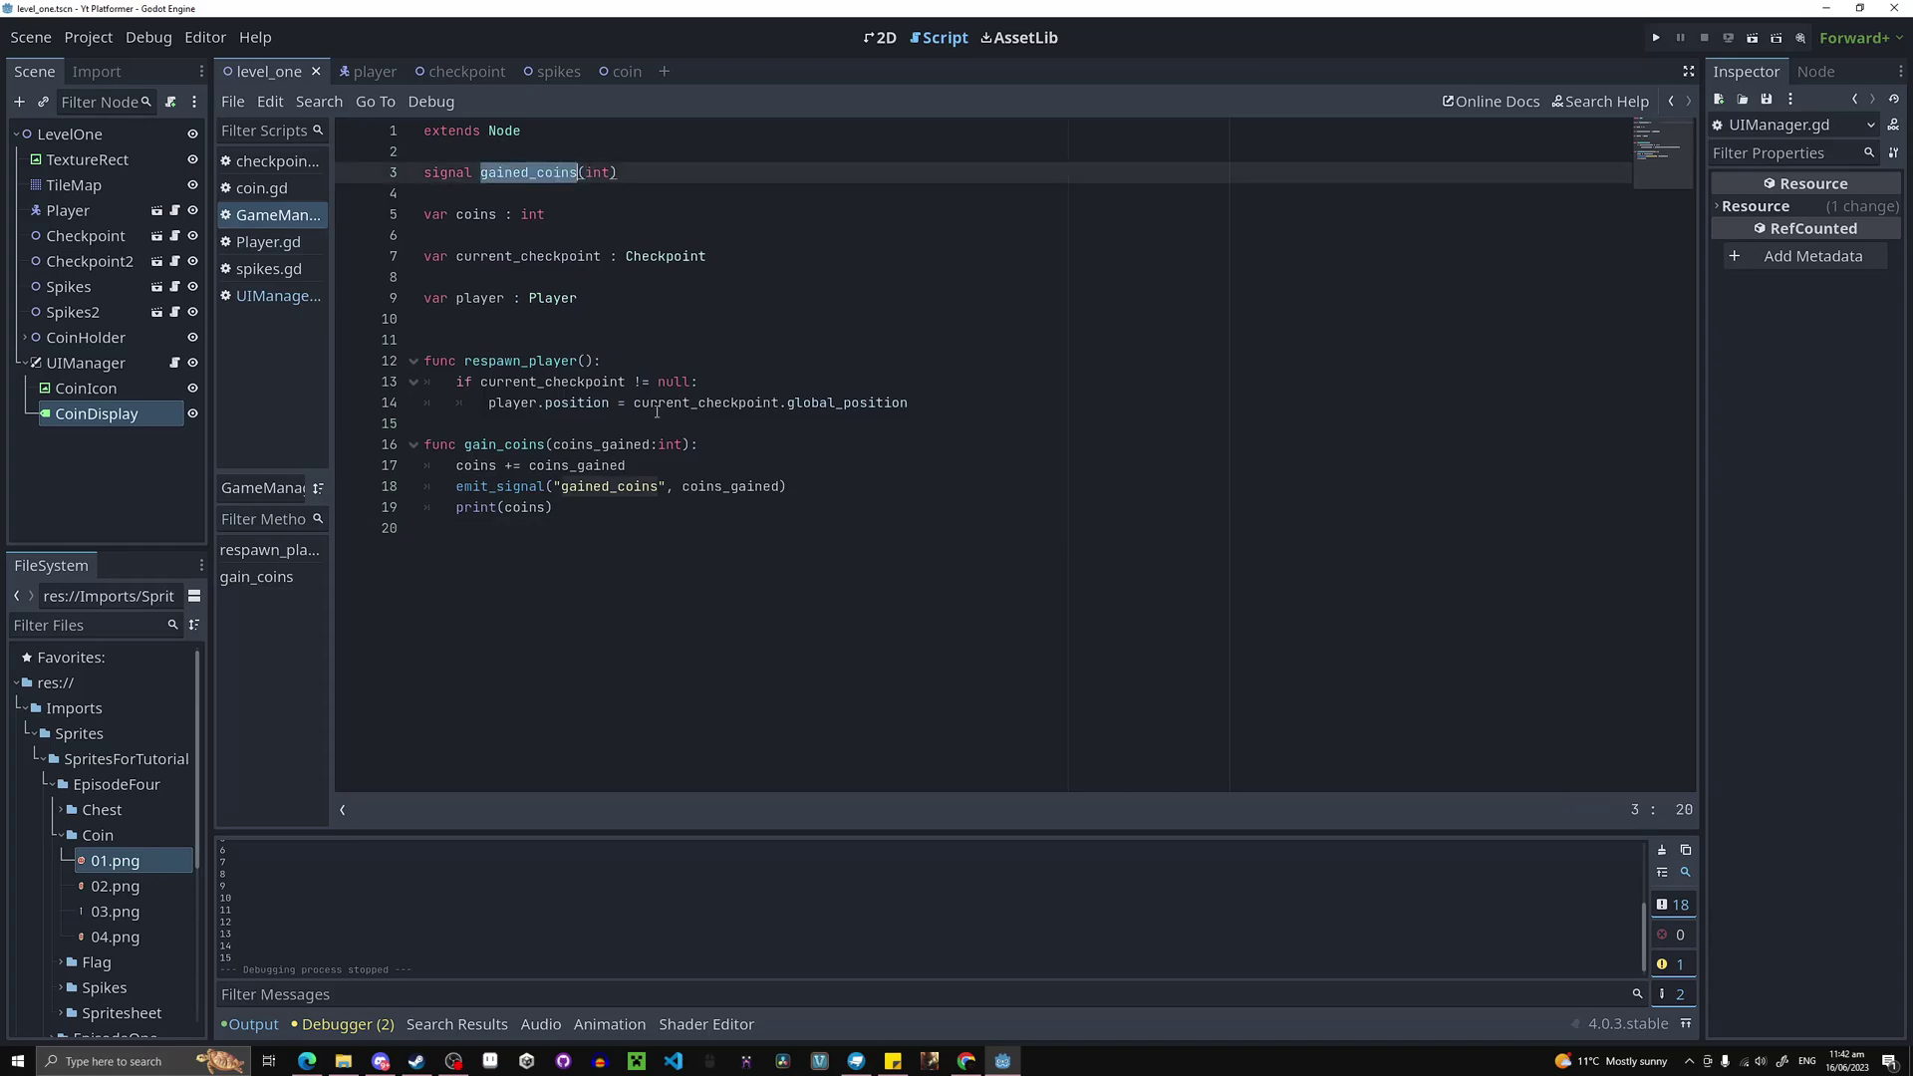
pyautogui.doubleClick(709, 487)
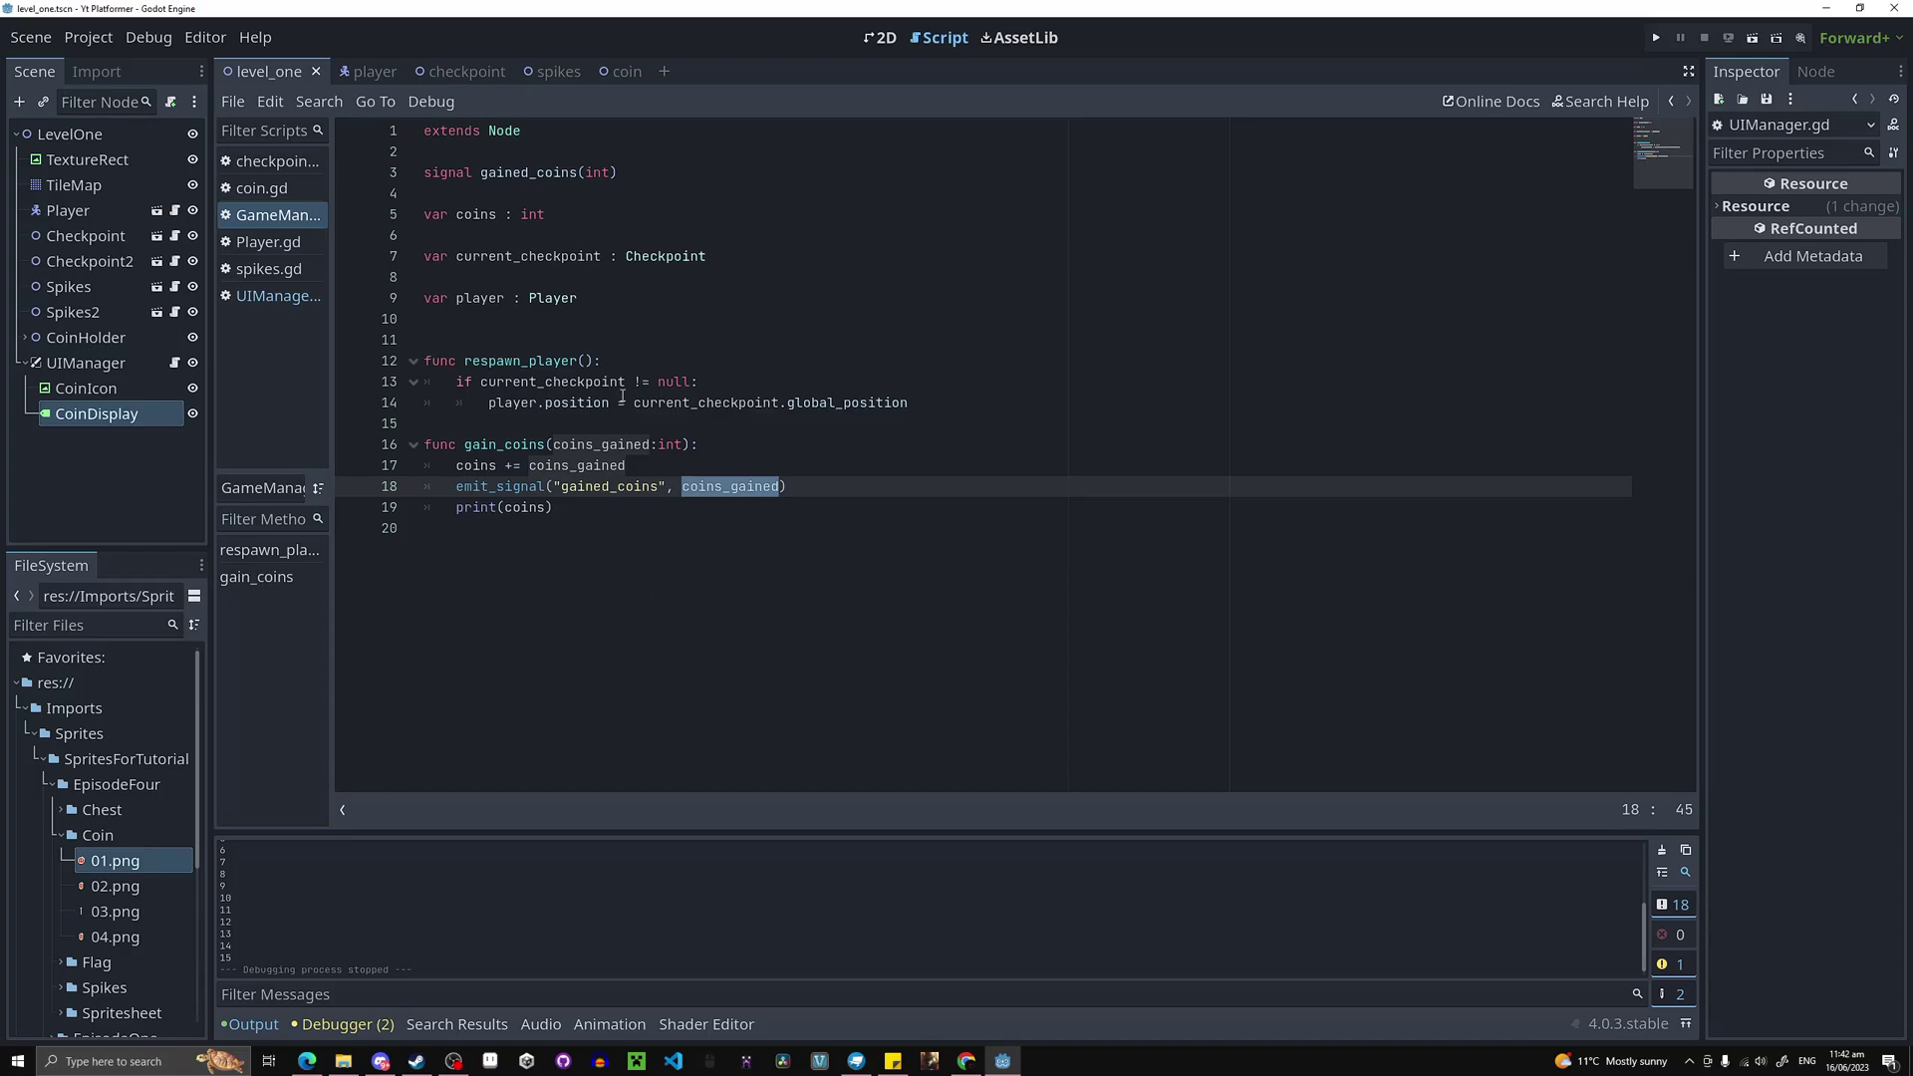
pyautogui.doubleClick(724, 488)
pyautogui.press('BackSpace')
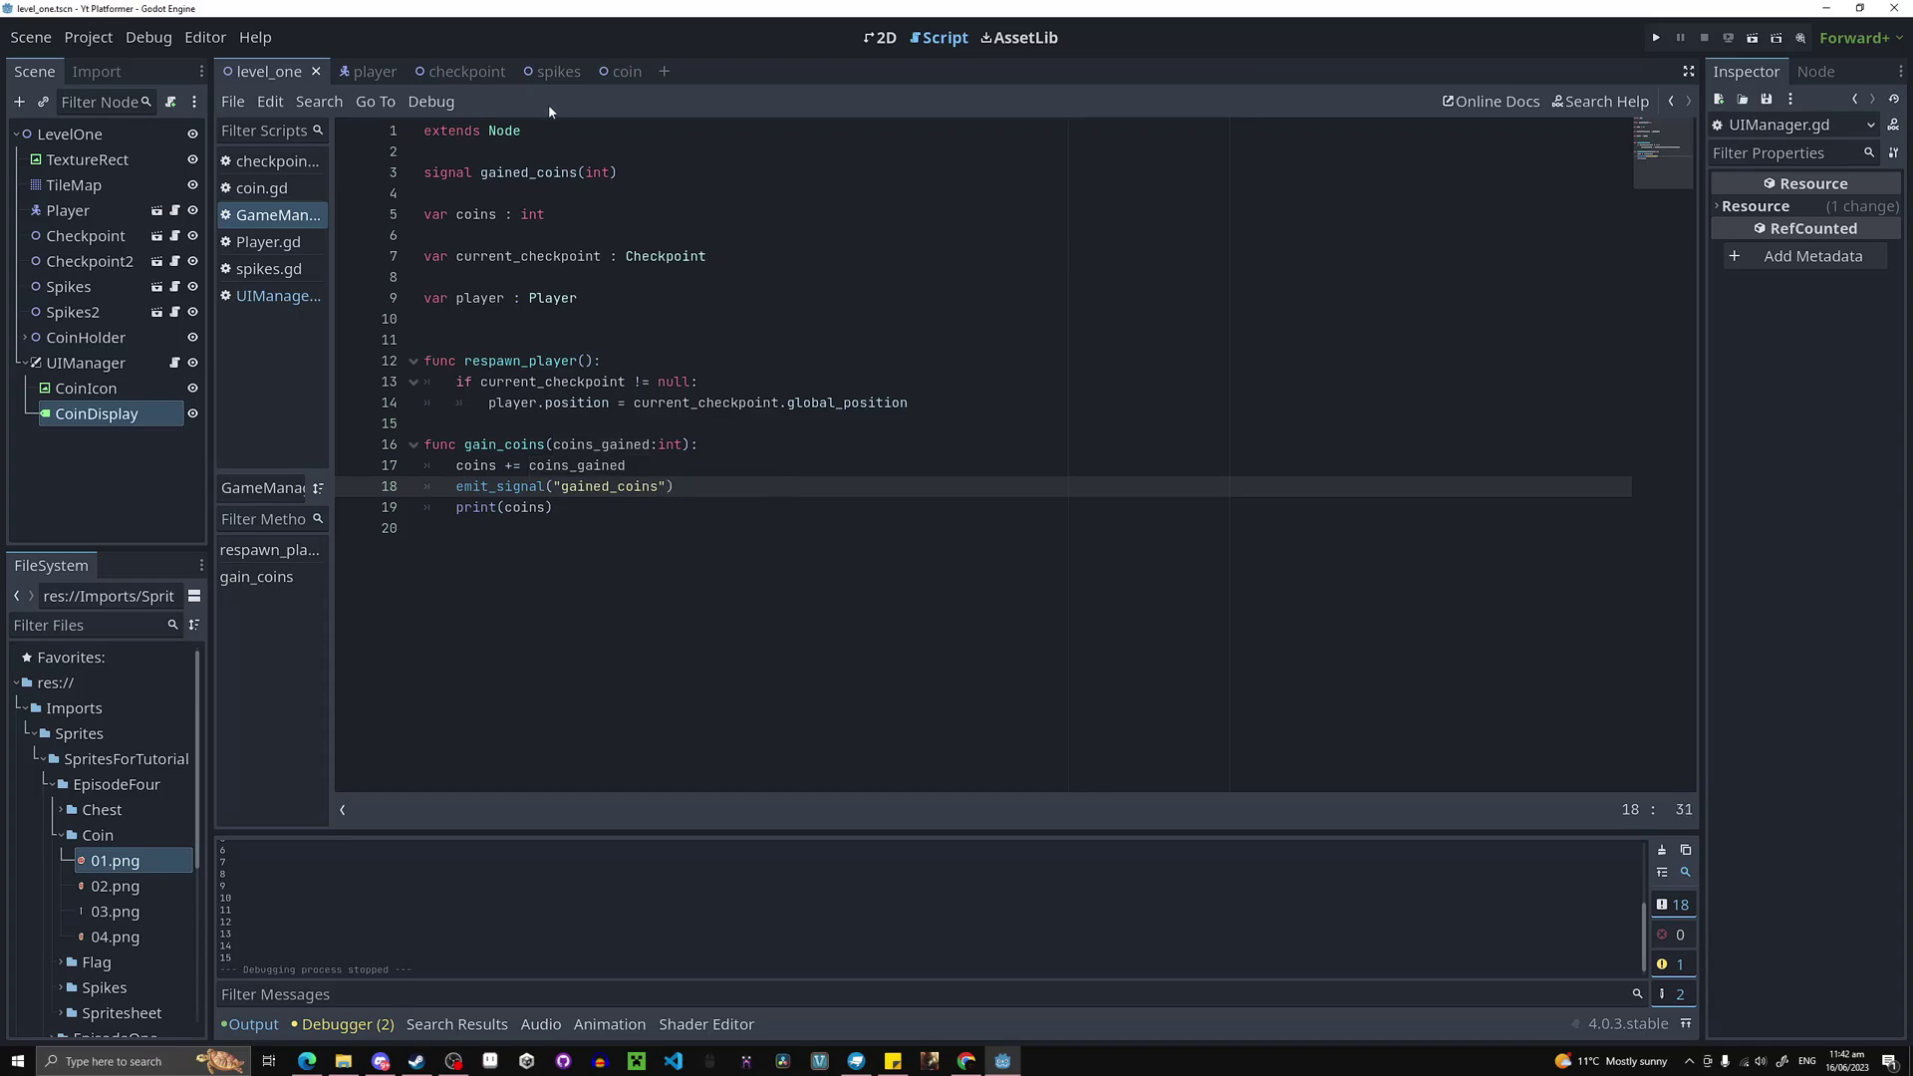
pyautogui.doubleClick(601, 172)
pyautogui.press('BackSpace')
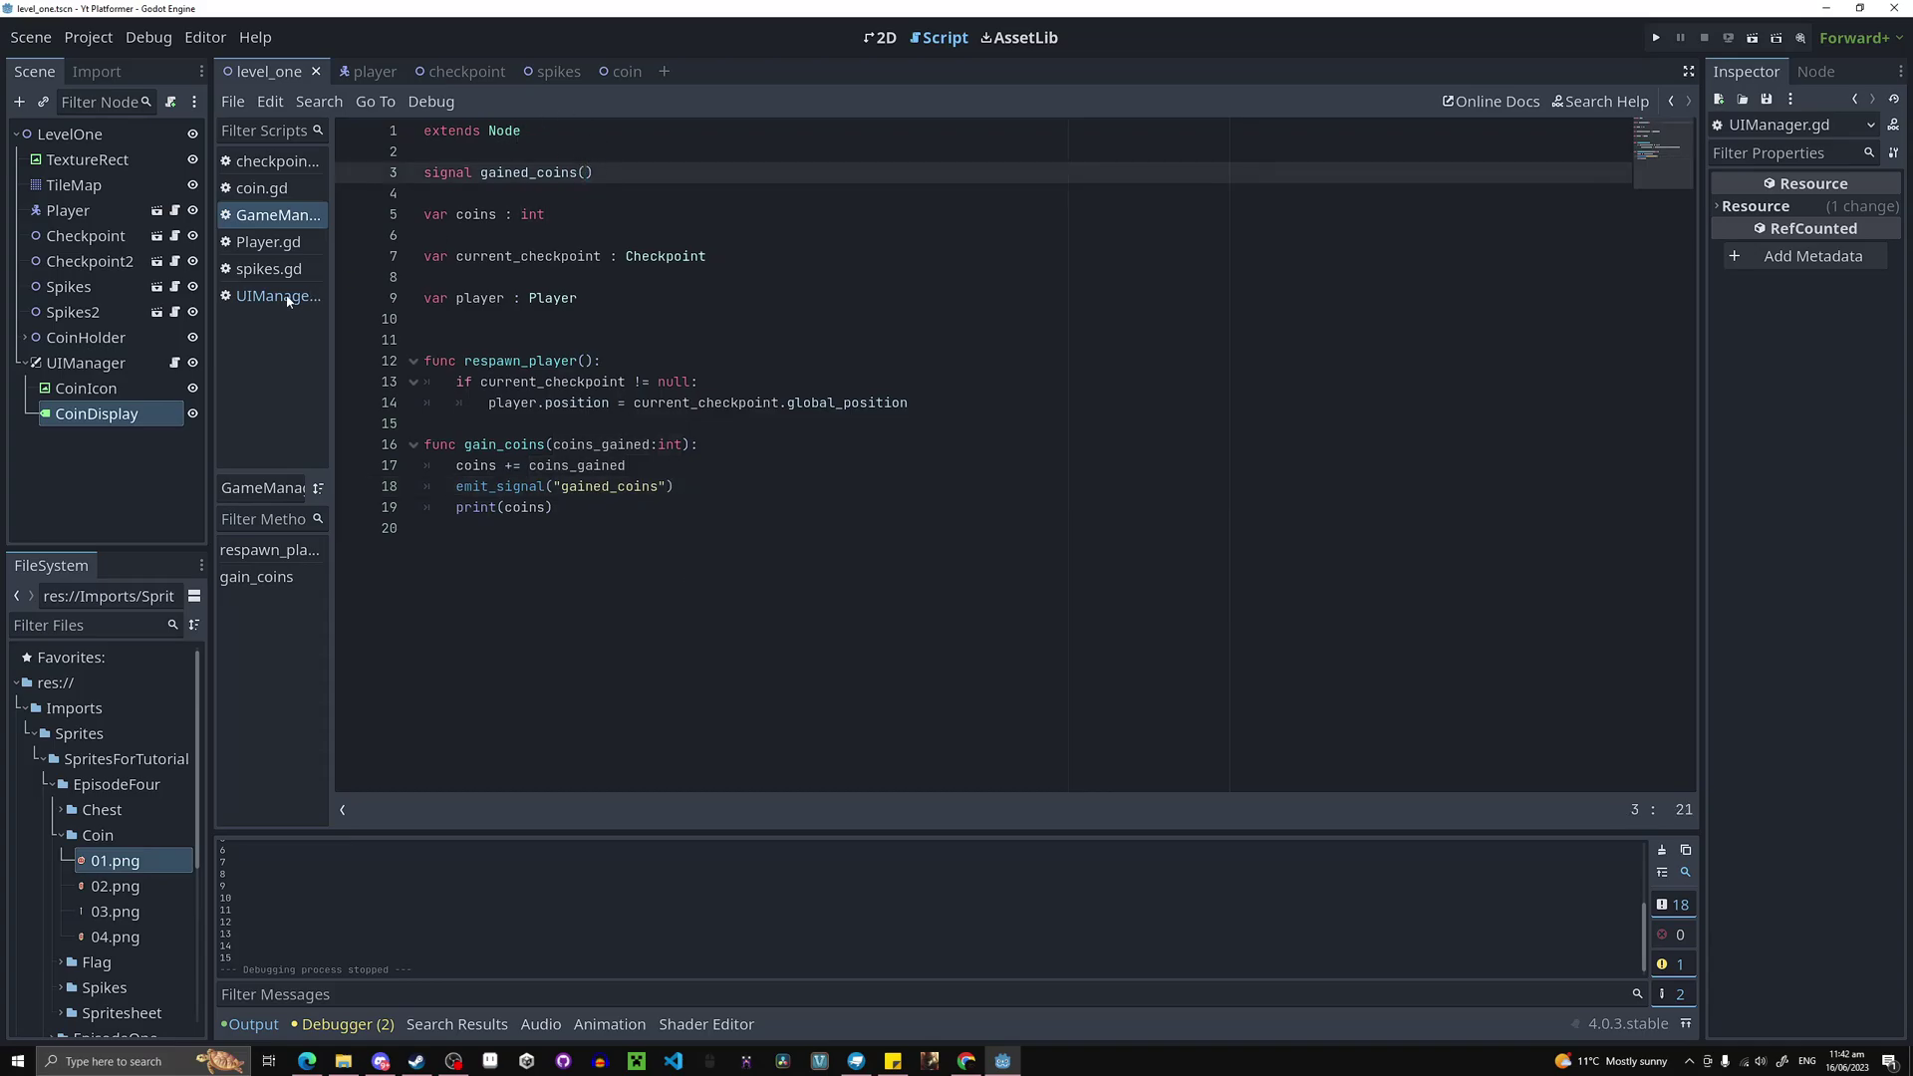
# Remove the gained_coins parameter from update_coin_display in UIManager.gd.
pyautogui.click(279, 296)
pyautogui.doubleClick(668, 256)
pyautogui.press('BackSpace')
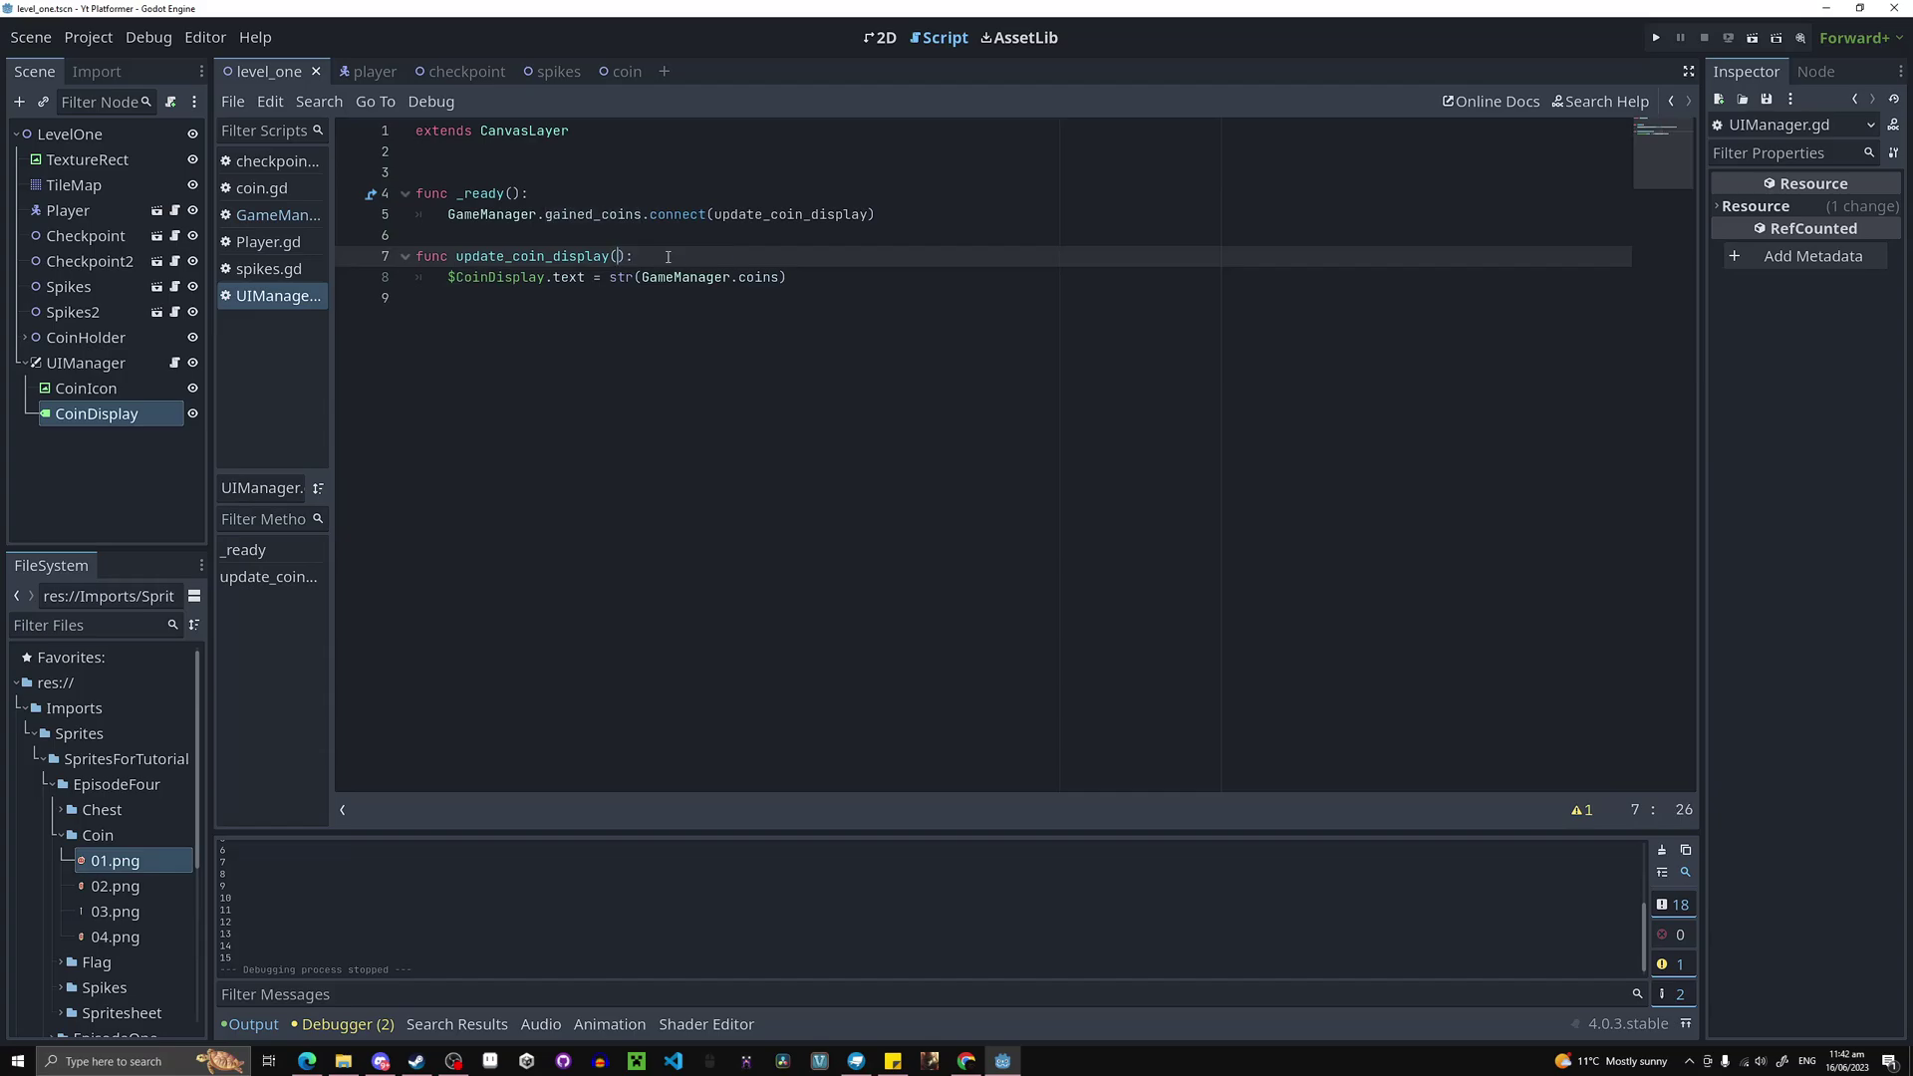
pyautogui.click(870, 404)
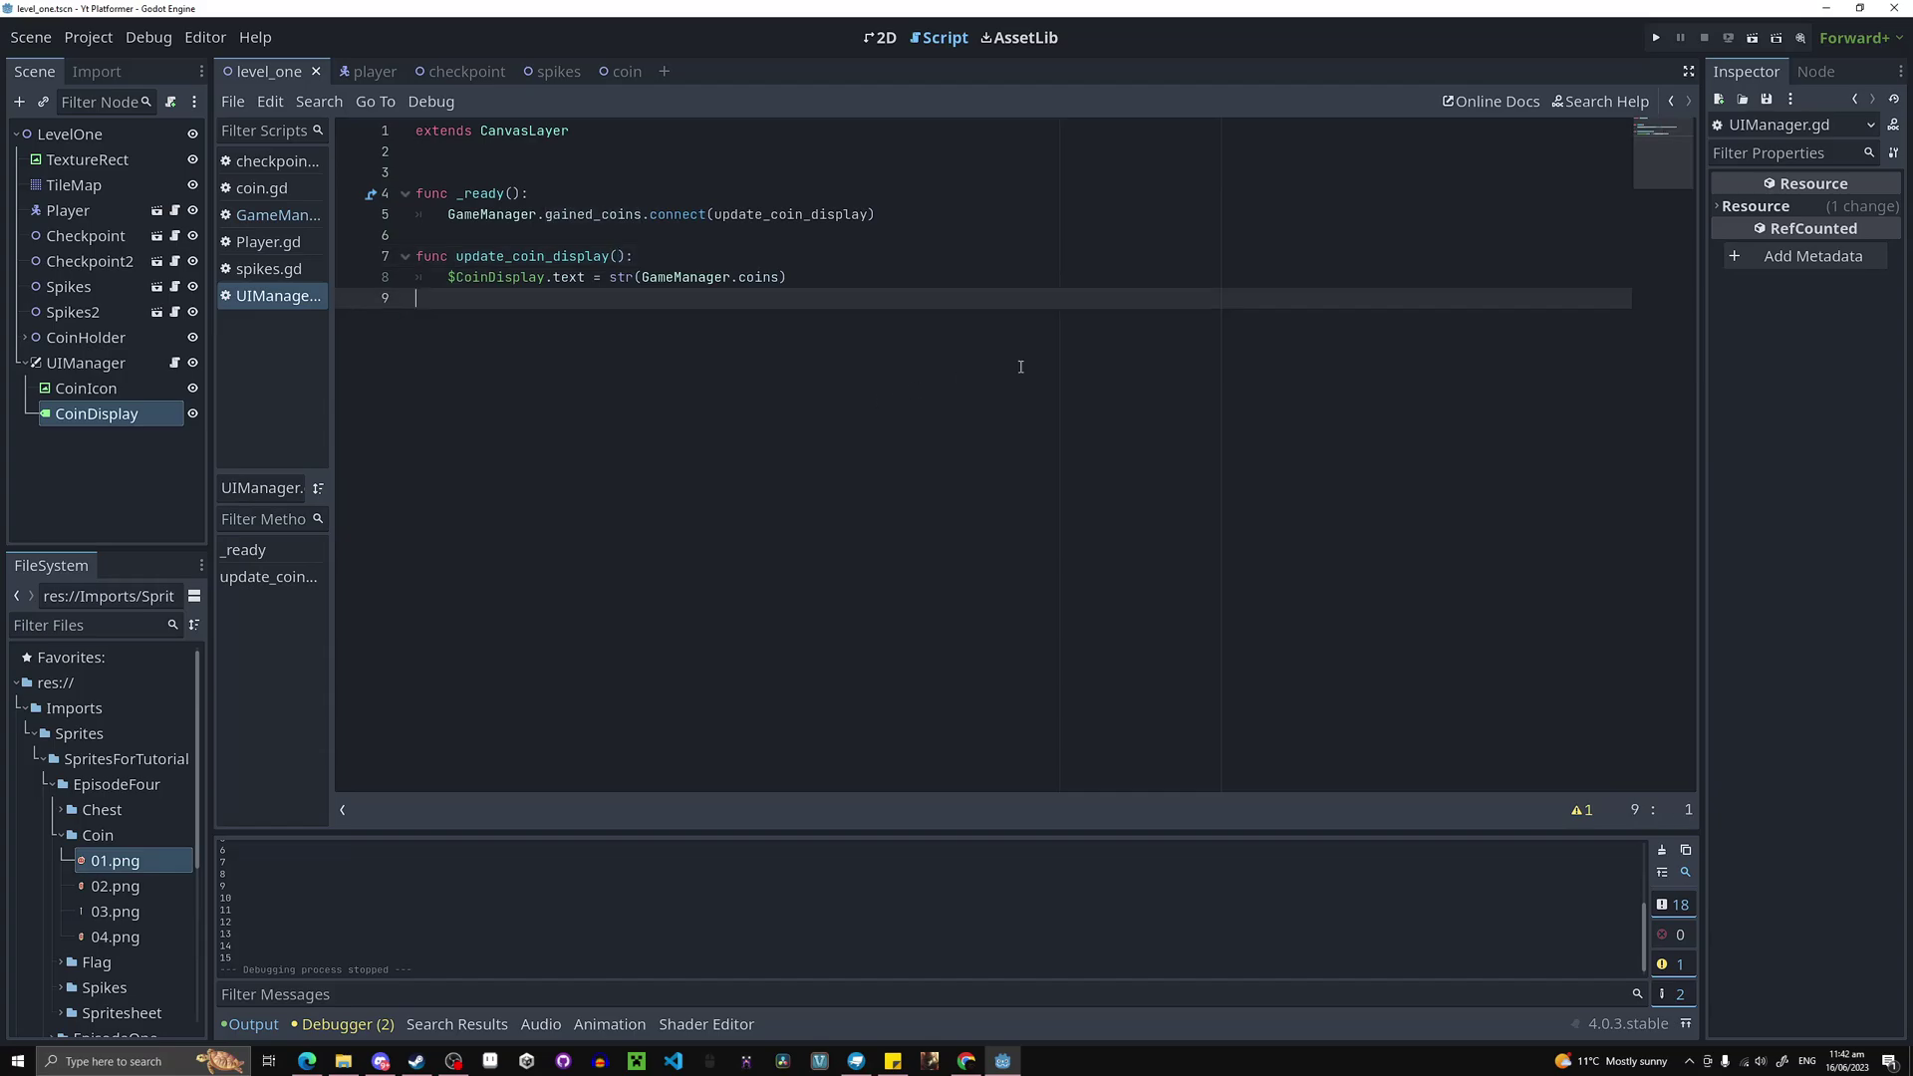
# Run the project again, collect coins across the level to test the counter with the argument-free signal, and stop the game.
pyautogui.click(1654, 39)
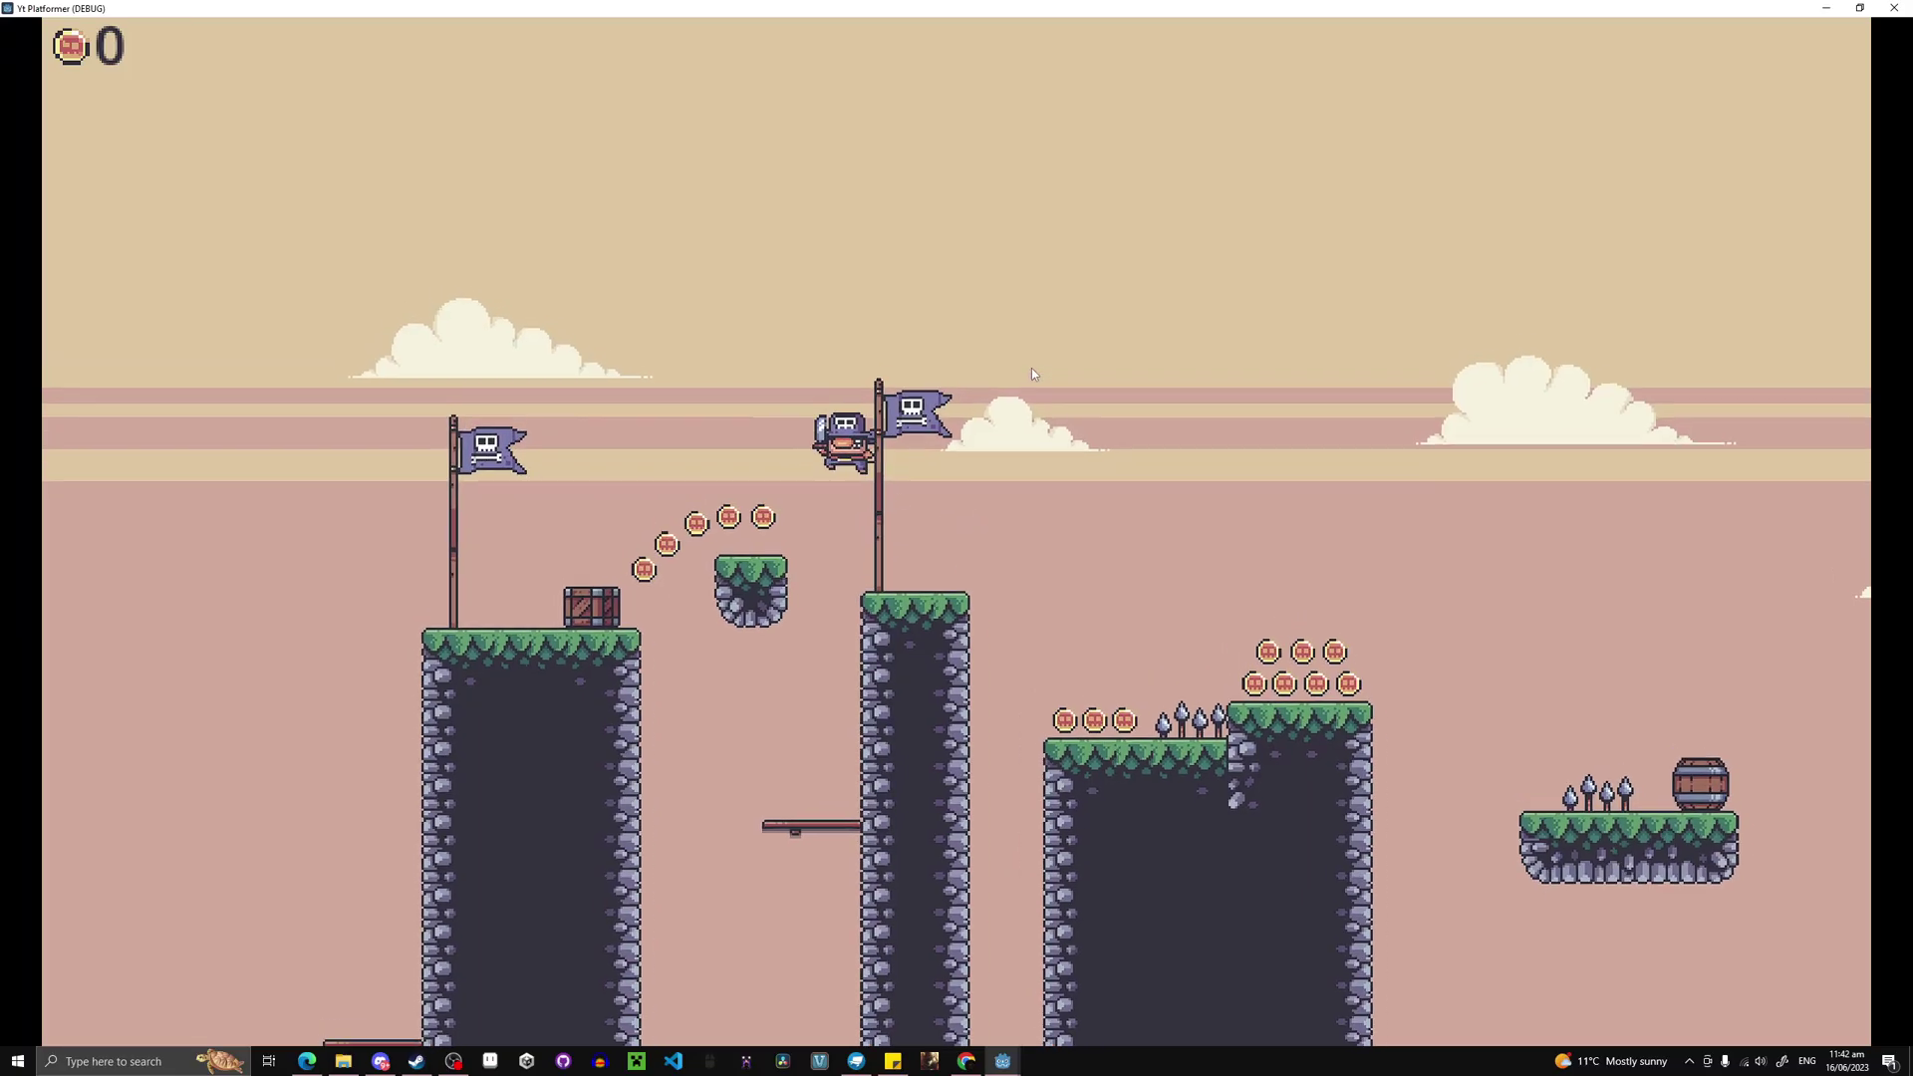
pyautogui.press('Left')
pyautogui.press('Right')
pyautogui.press('space')
pyautogui.press('Left')
pyautogui.press('space')
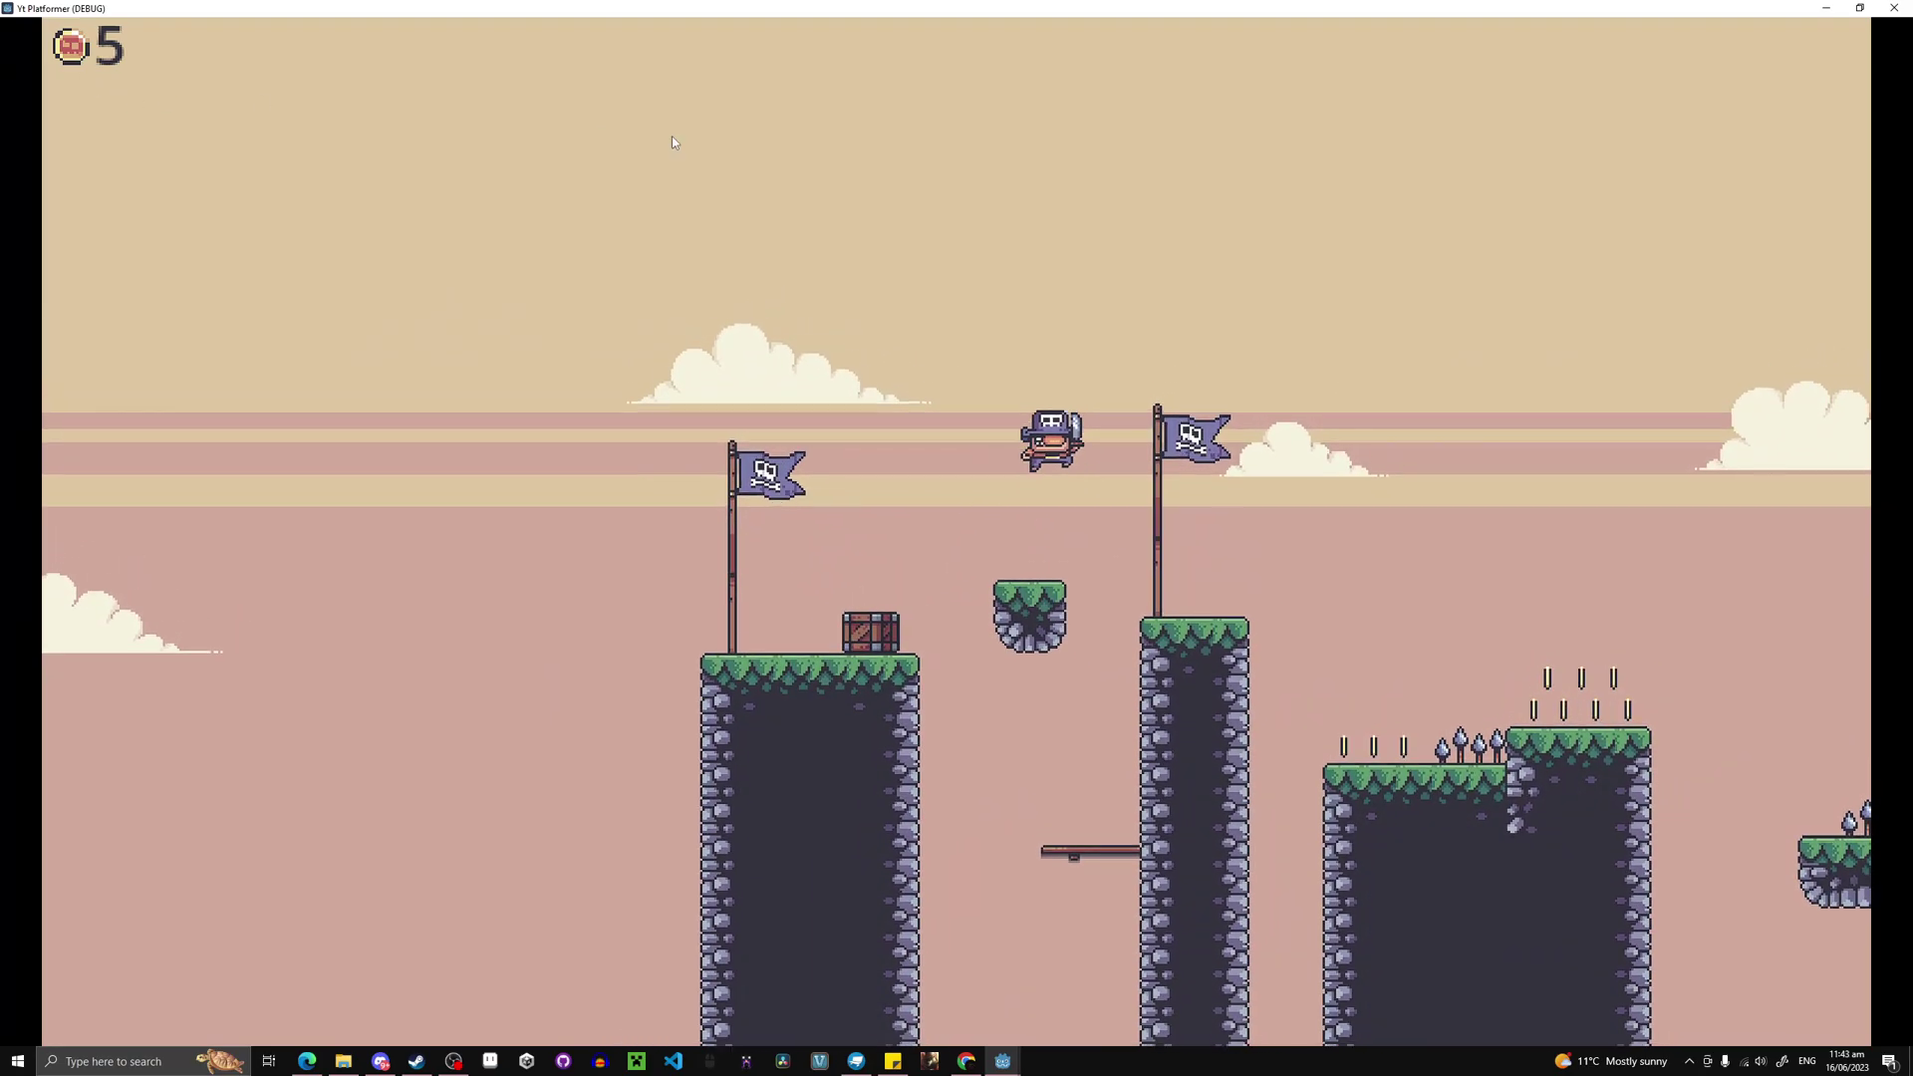
pyautogui.press('Right')
pyautogui.press('space')
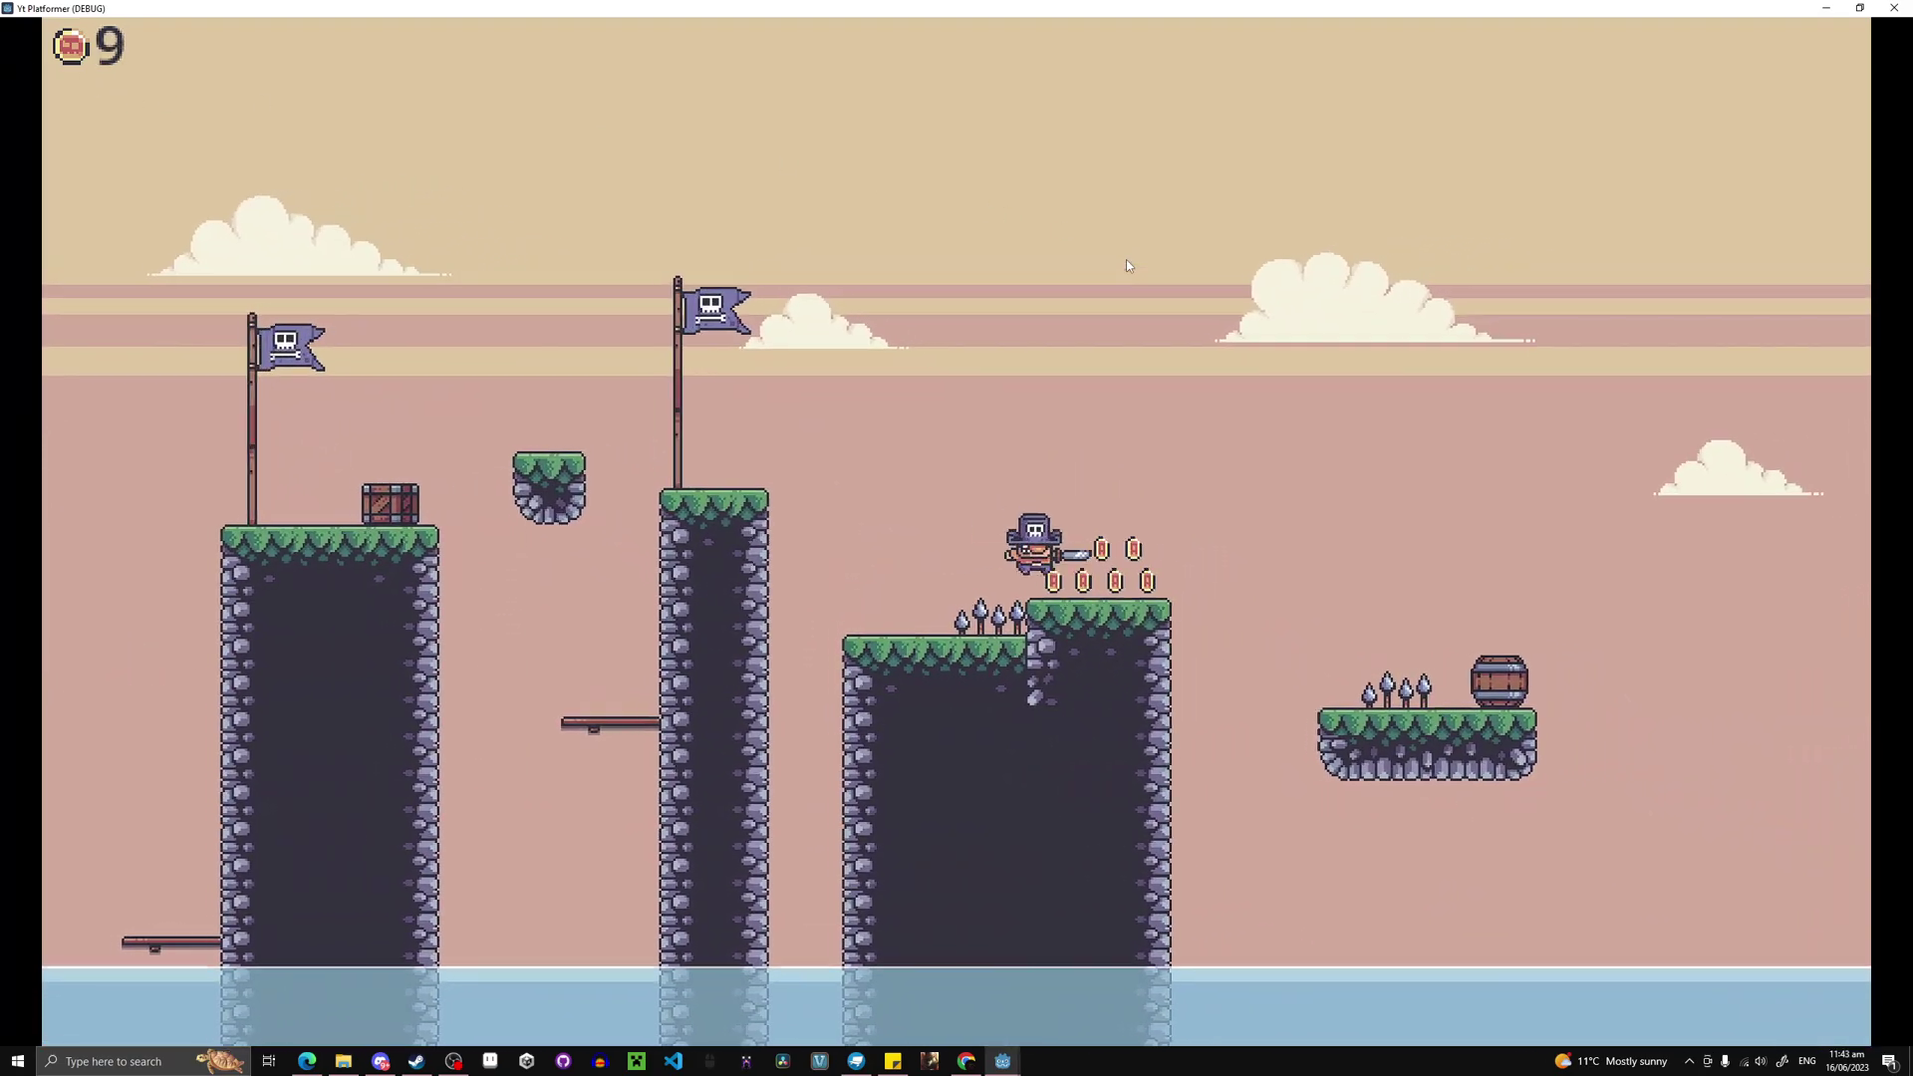
pyautogui.press('Right')
pyautogui.press('space')
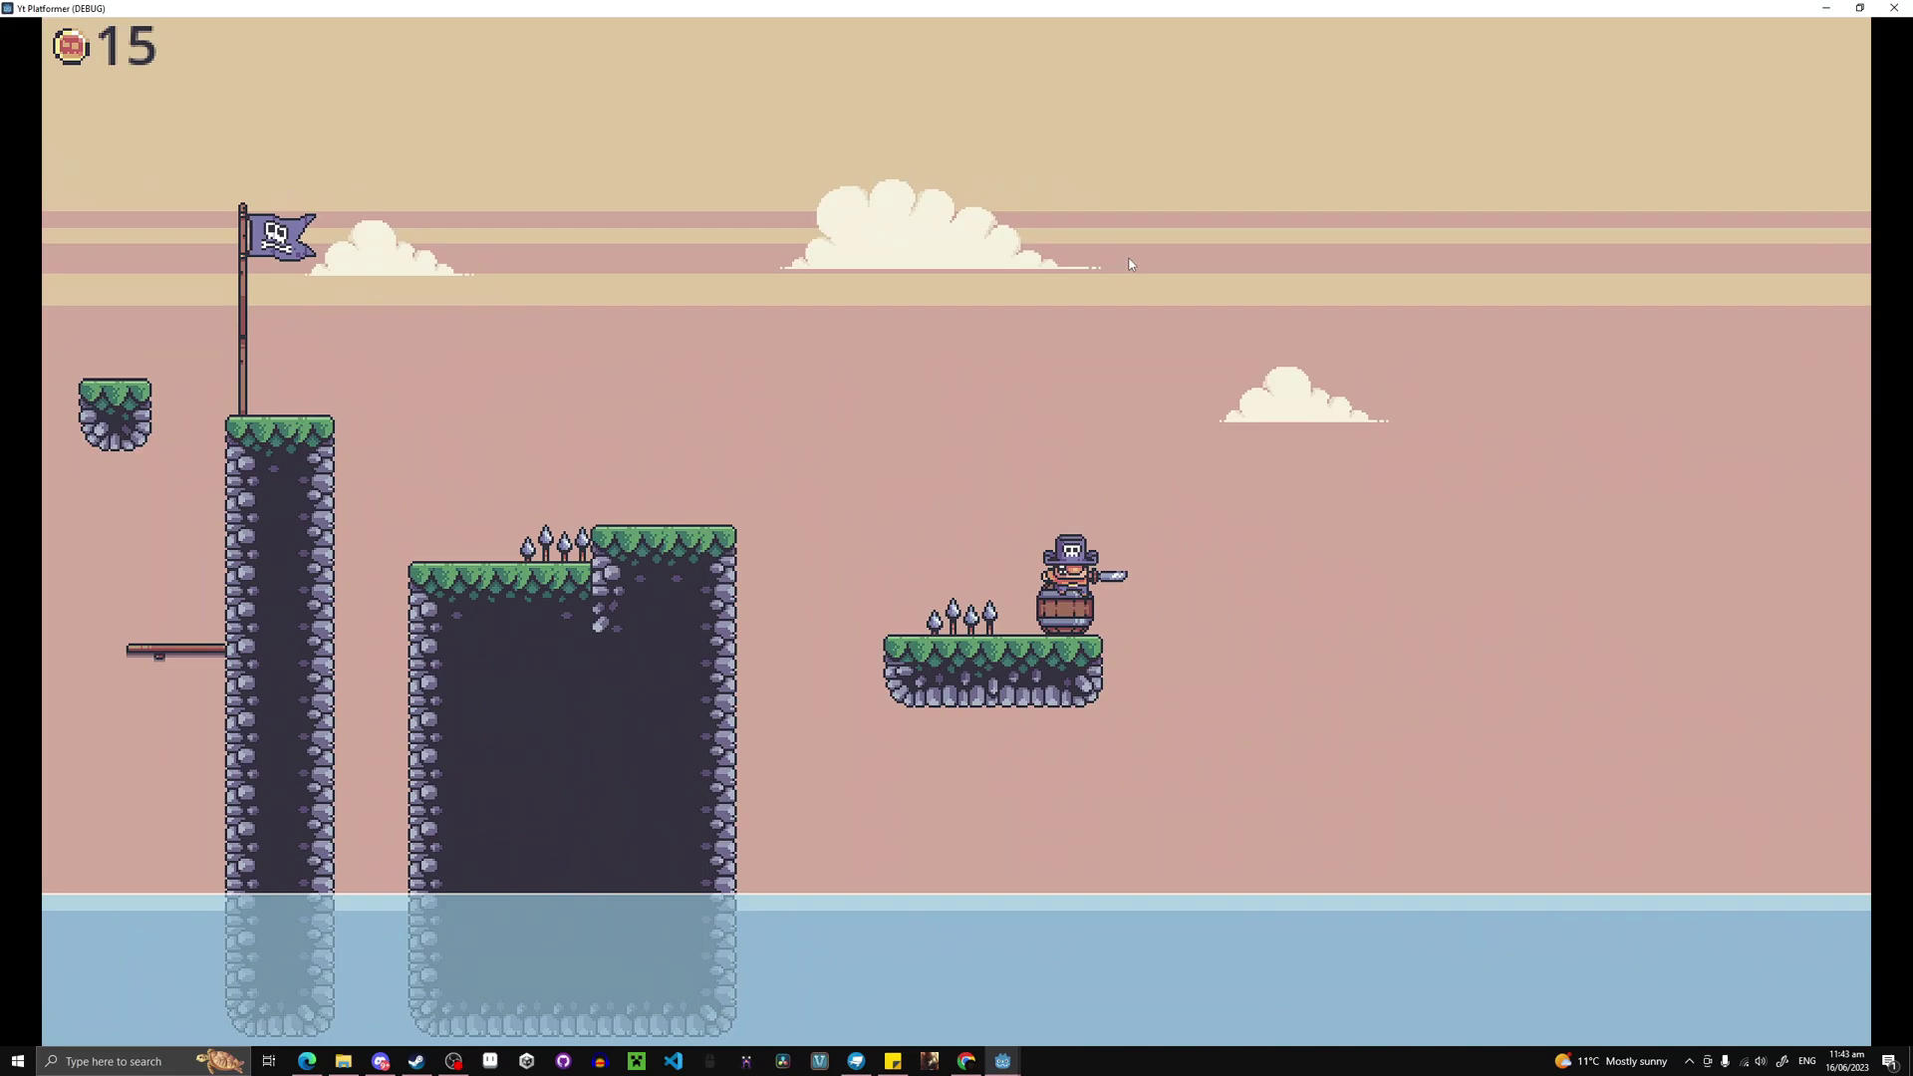
pyautogui.press('Left')
pyautogui.press('space')
pyautogui.press('Right')
pyautogui.press('space')
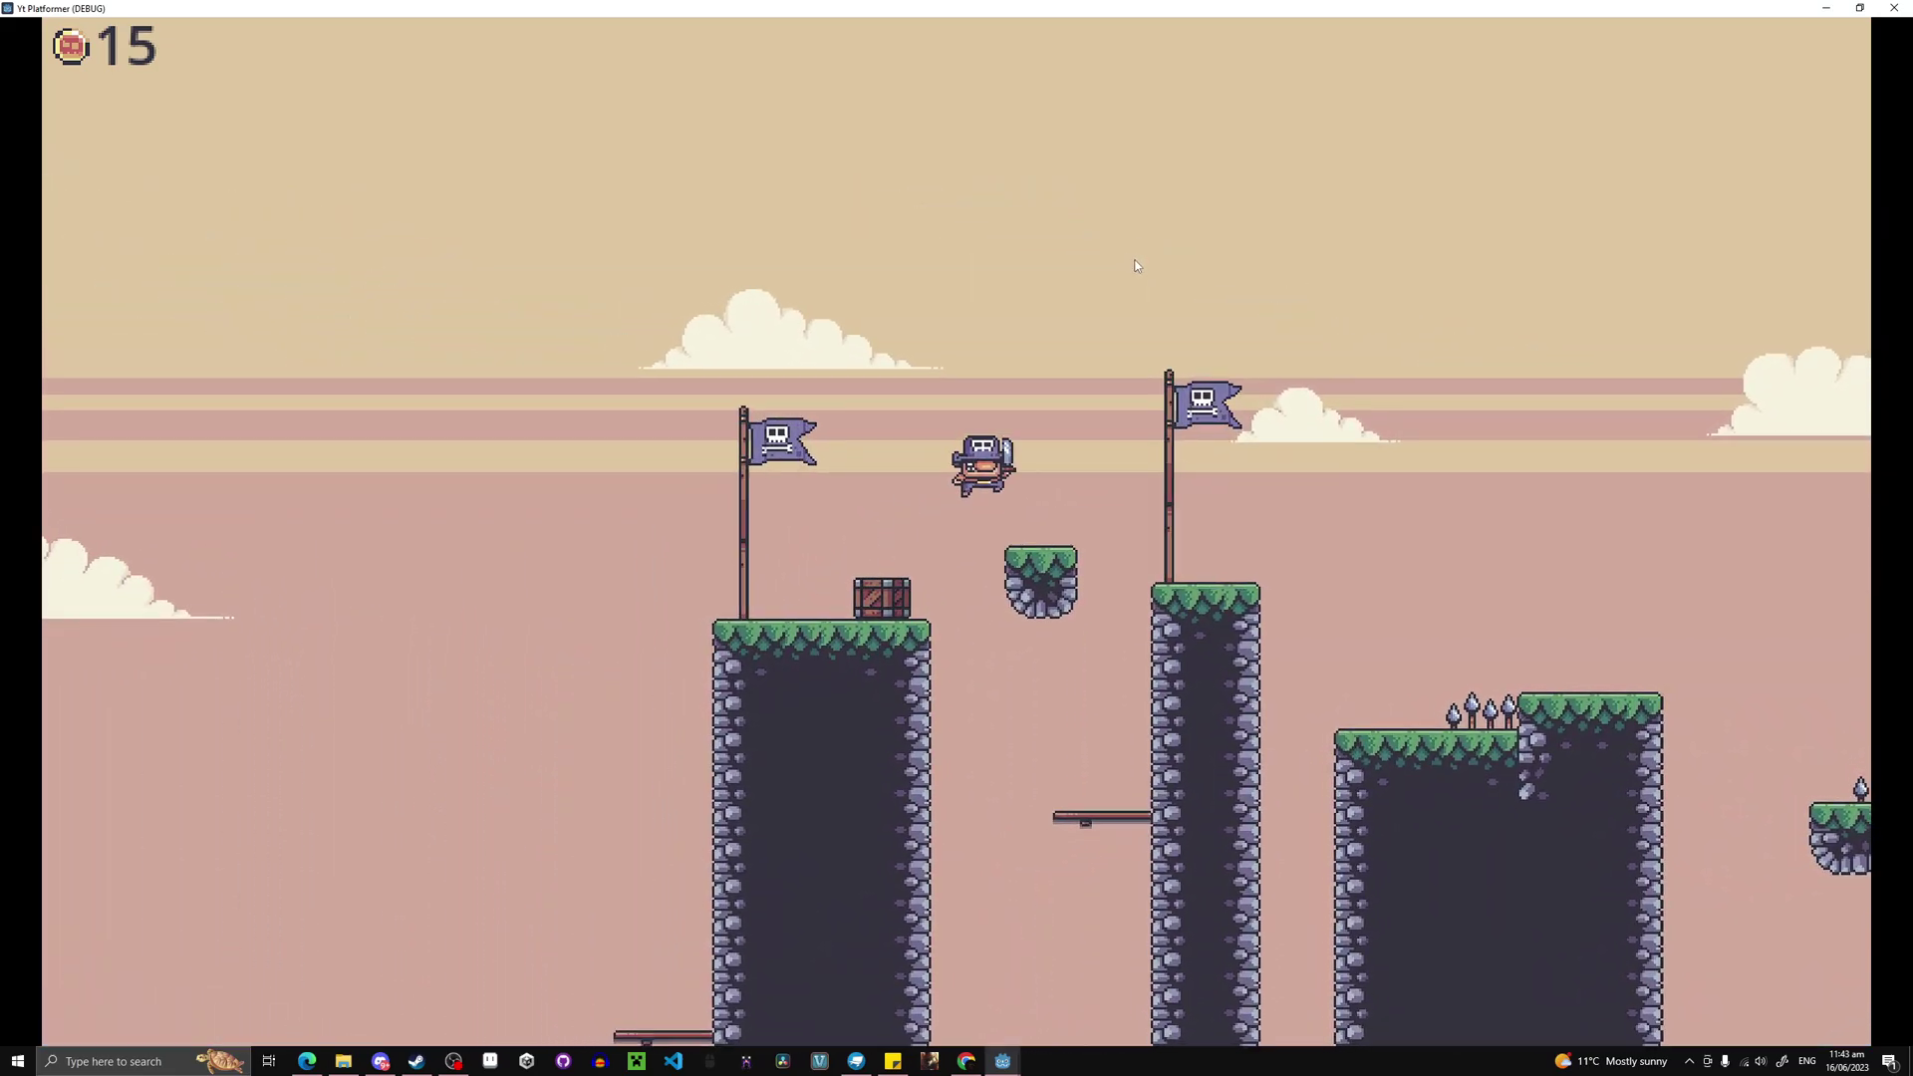
pyautogui.press('F8')
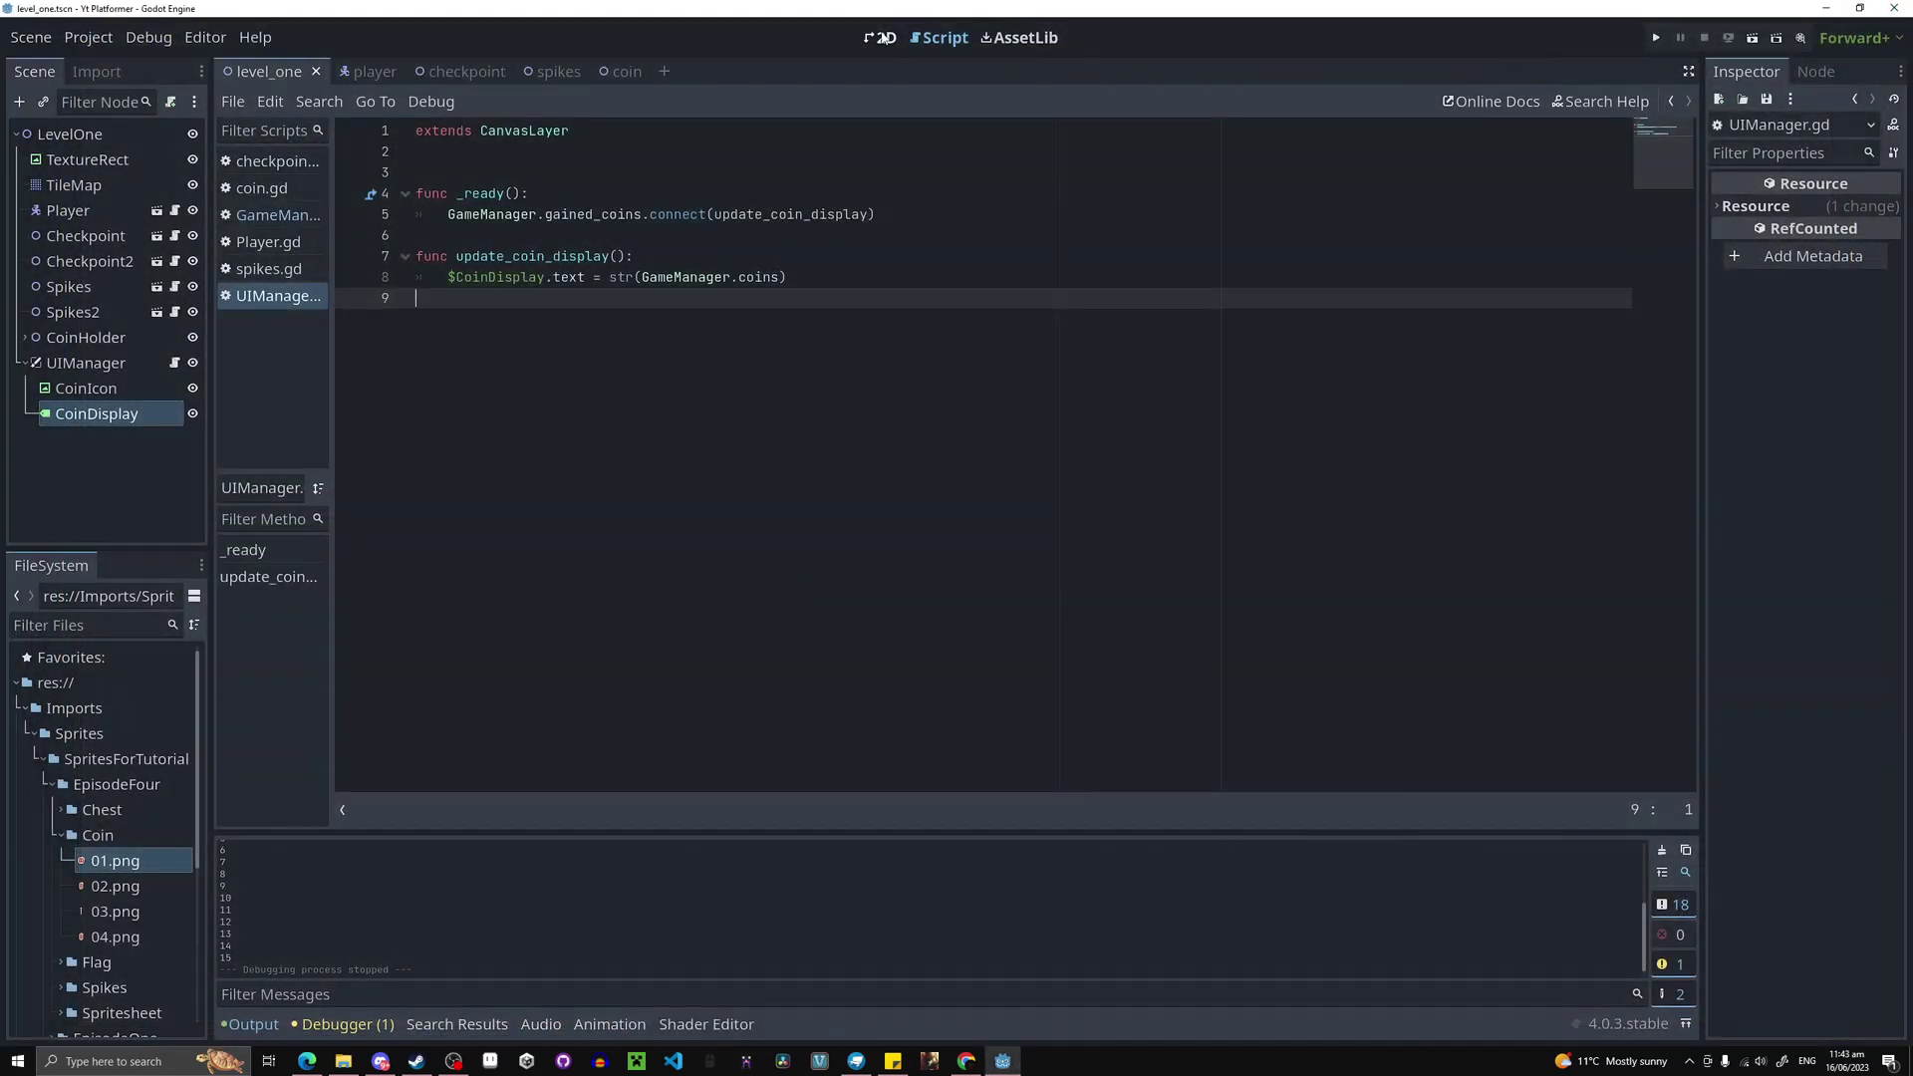
# Try a 20 by 20 px size for the CoinIcon in the 2D view, and undo both size changes.
pyautogui.click(884, 38)
pyautogui.scroll(-3, 984, 516)
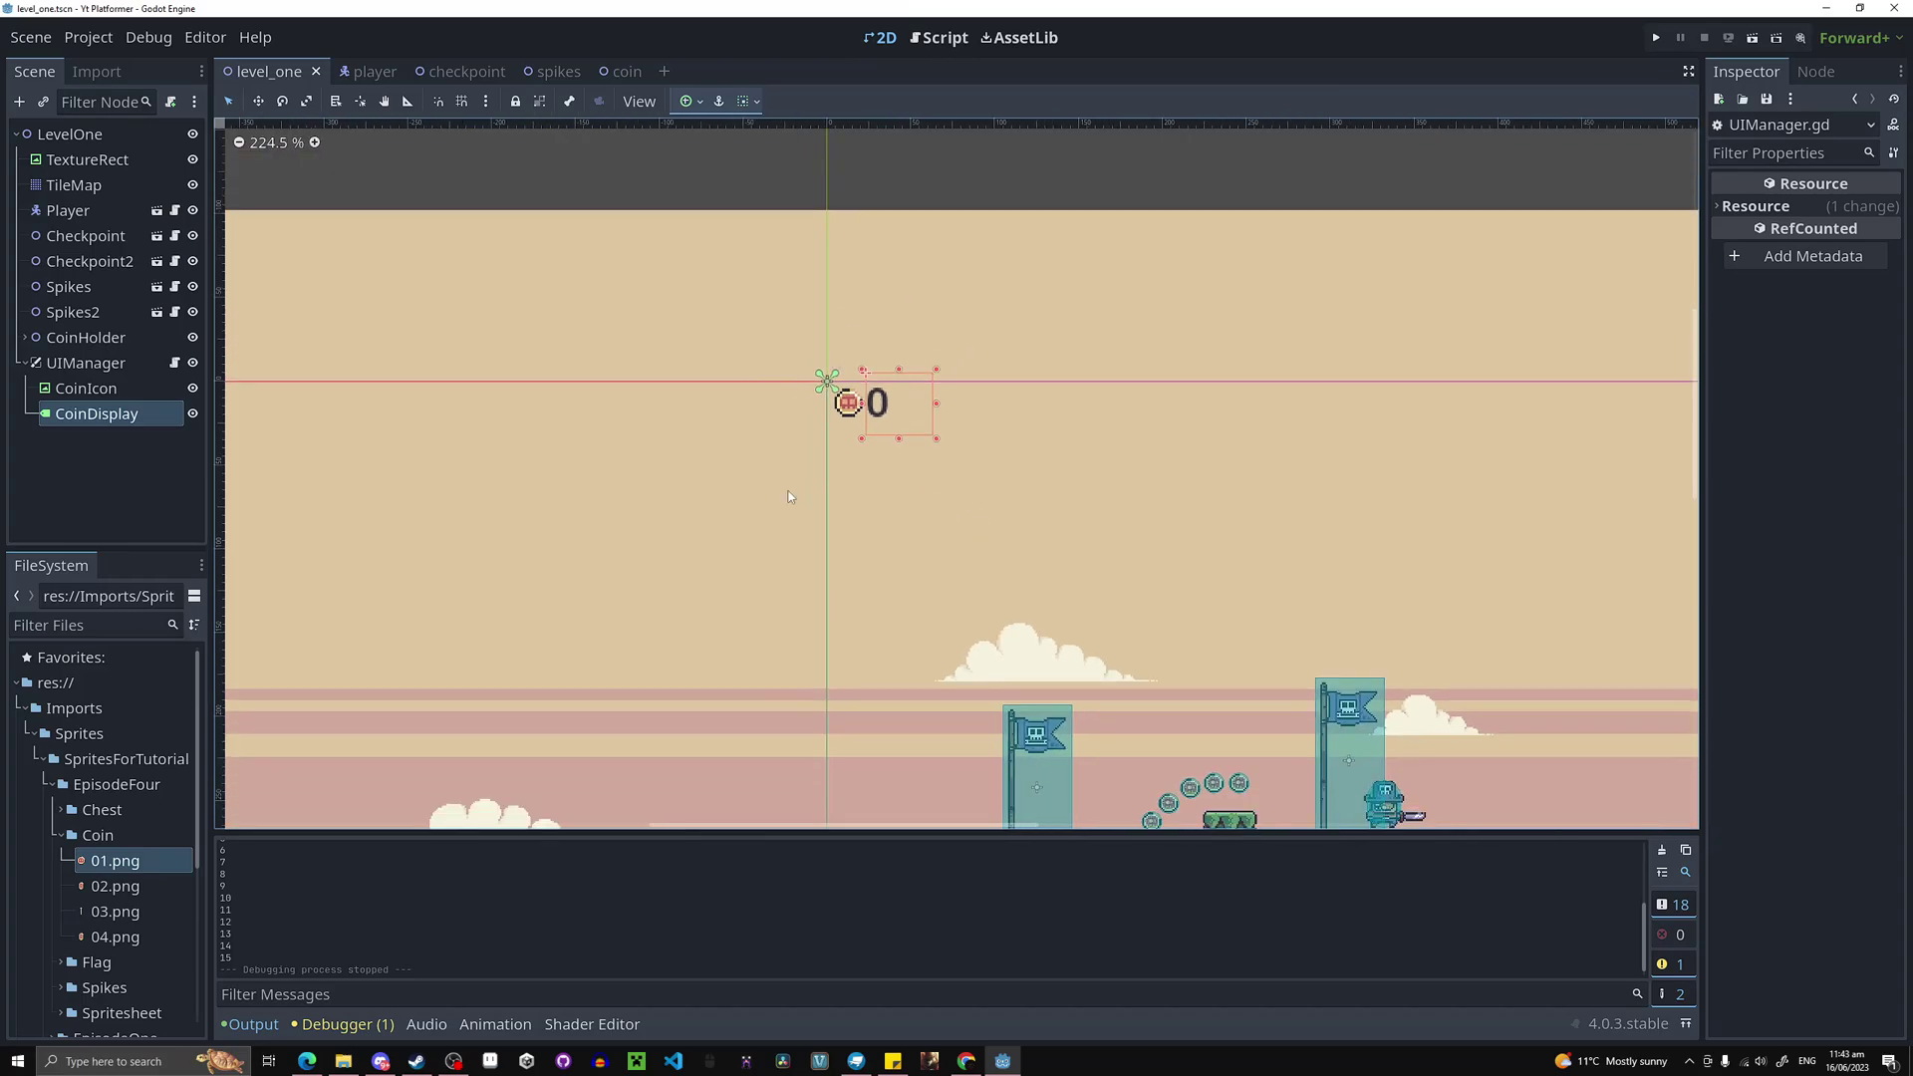
pyautogui.moveTo(788, 496); pyautogui.dragTo(686, 406, button='middle')
pyautogui.click(88, 390)
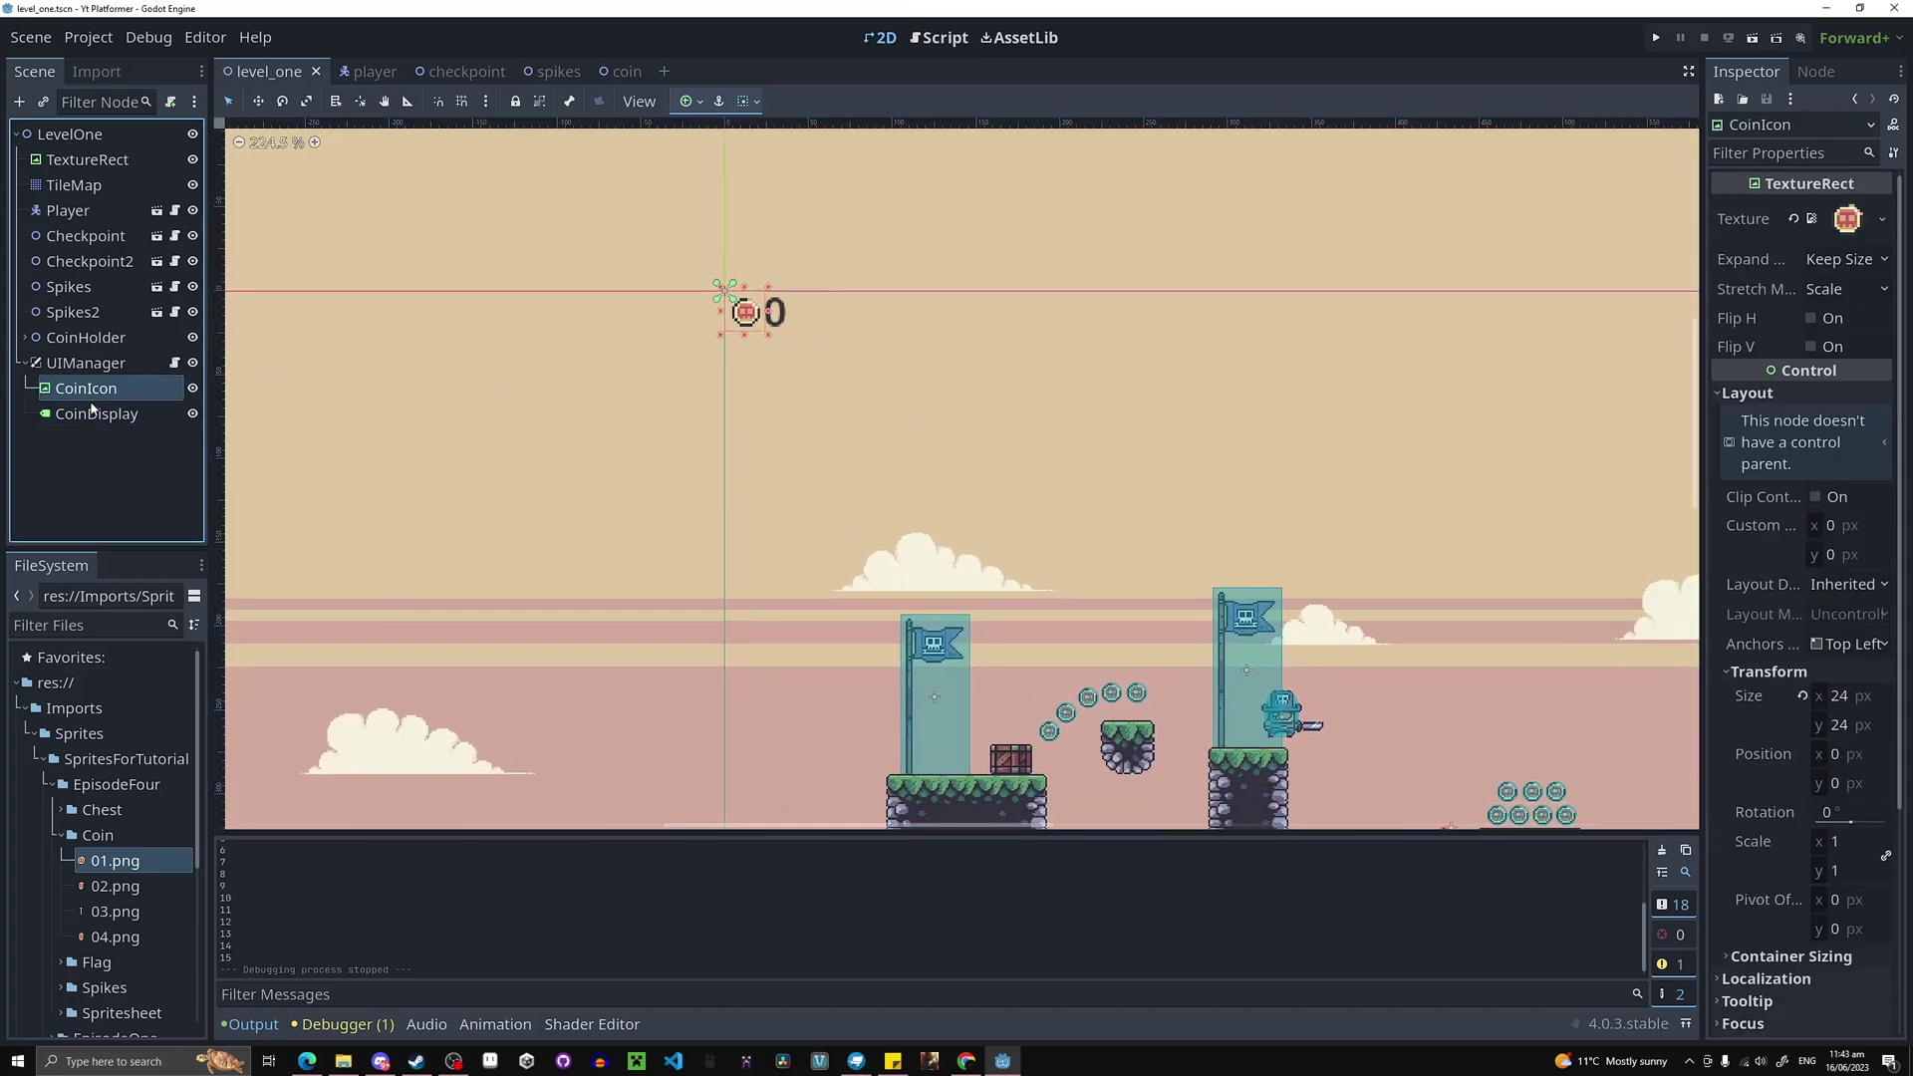
pyautogui.click(1869, 698)
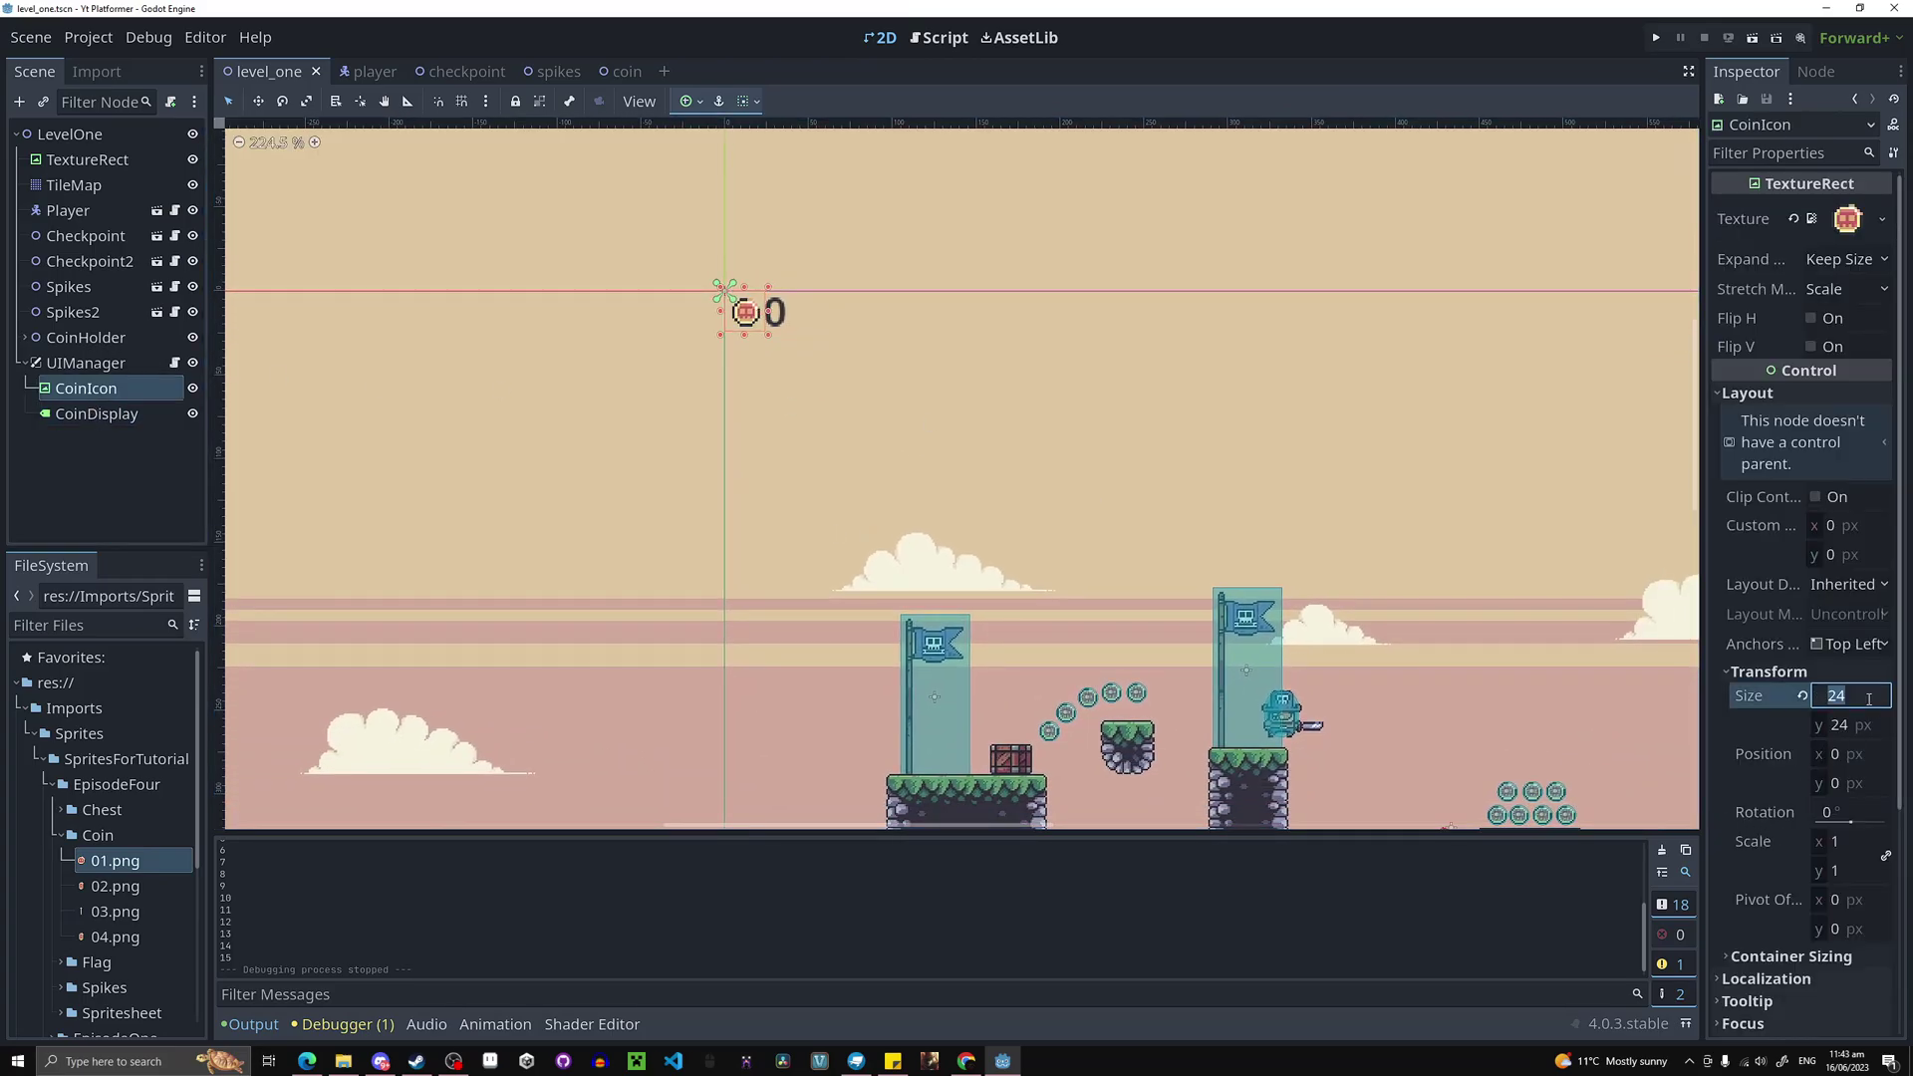
pyautogui.write('20')
pyautogui.click(1845, 738)
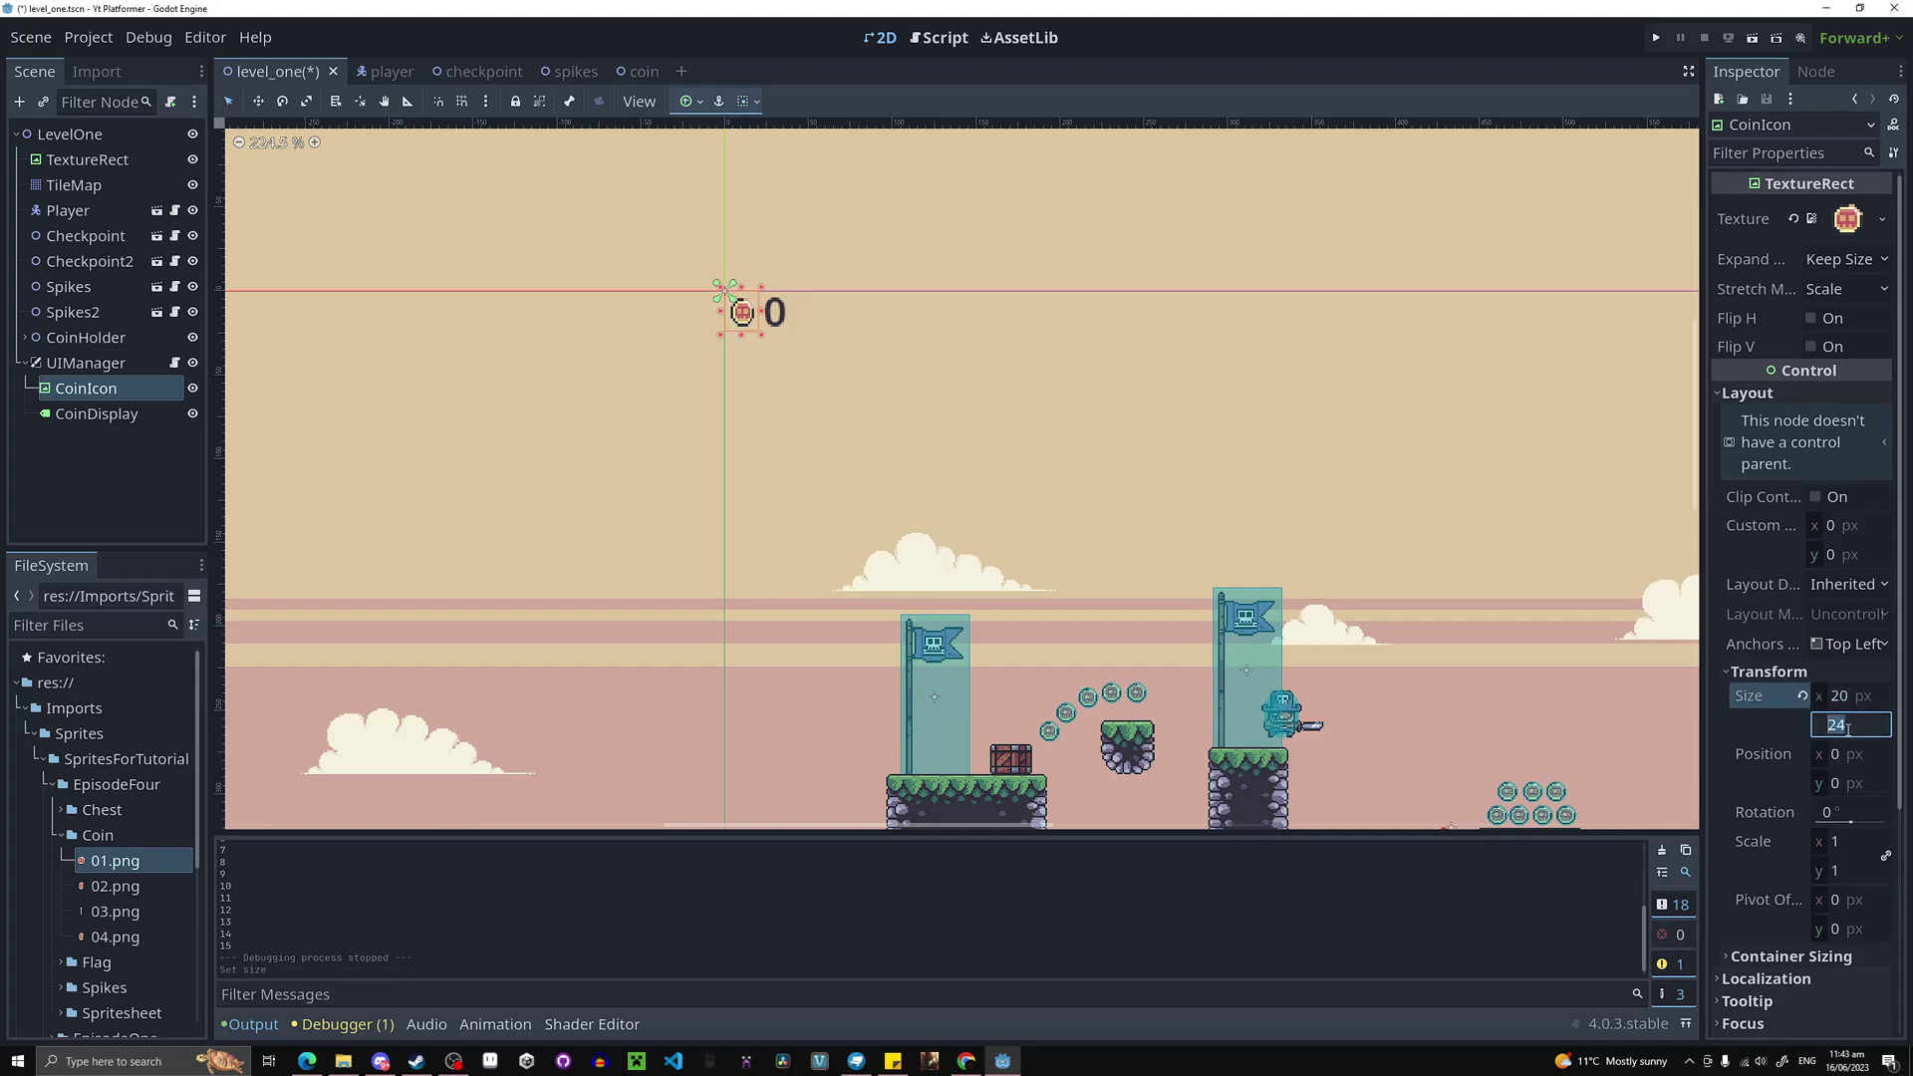
pyautogui.write('20')
pyautogui.hotkey('ctrl', 'z')
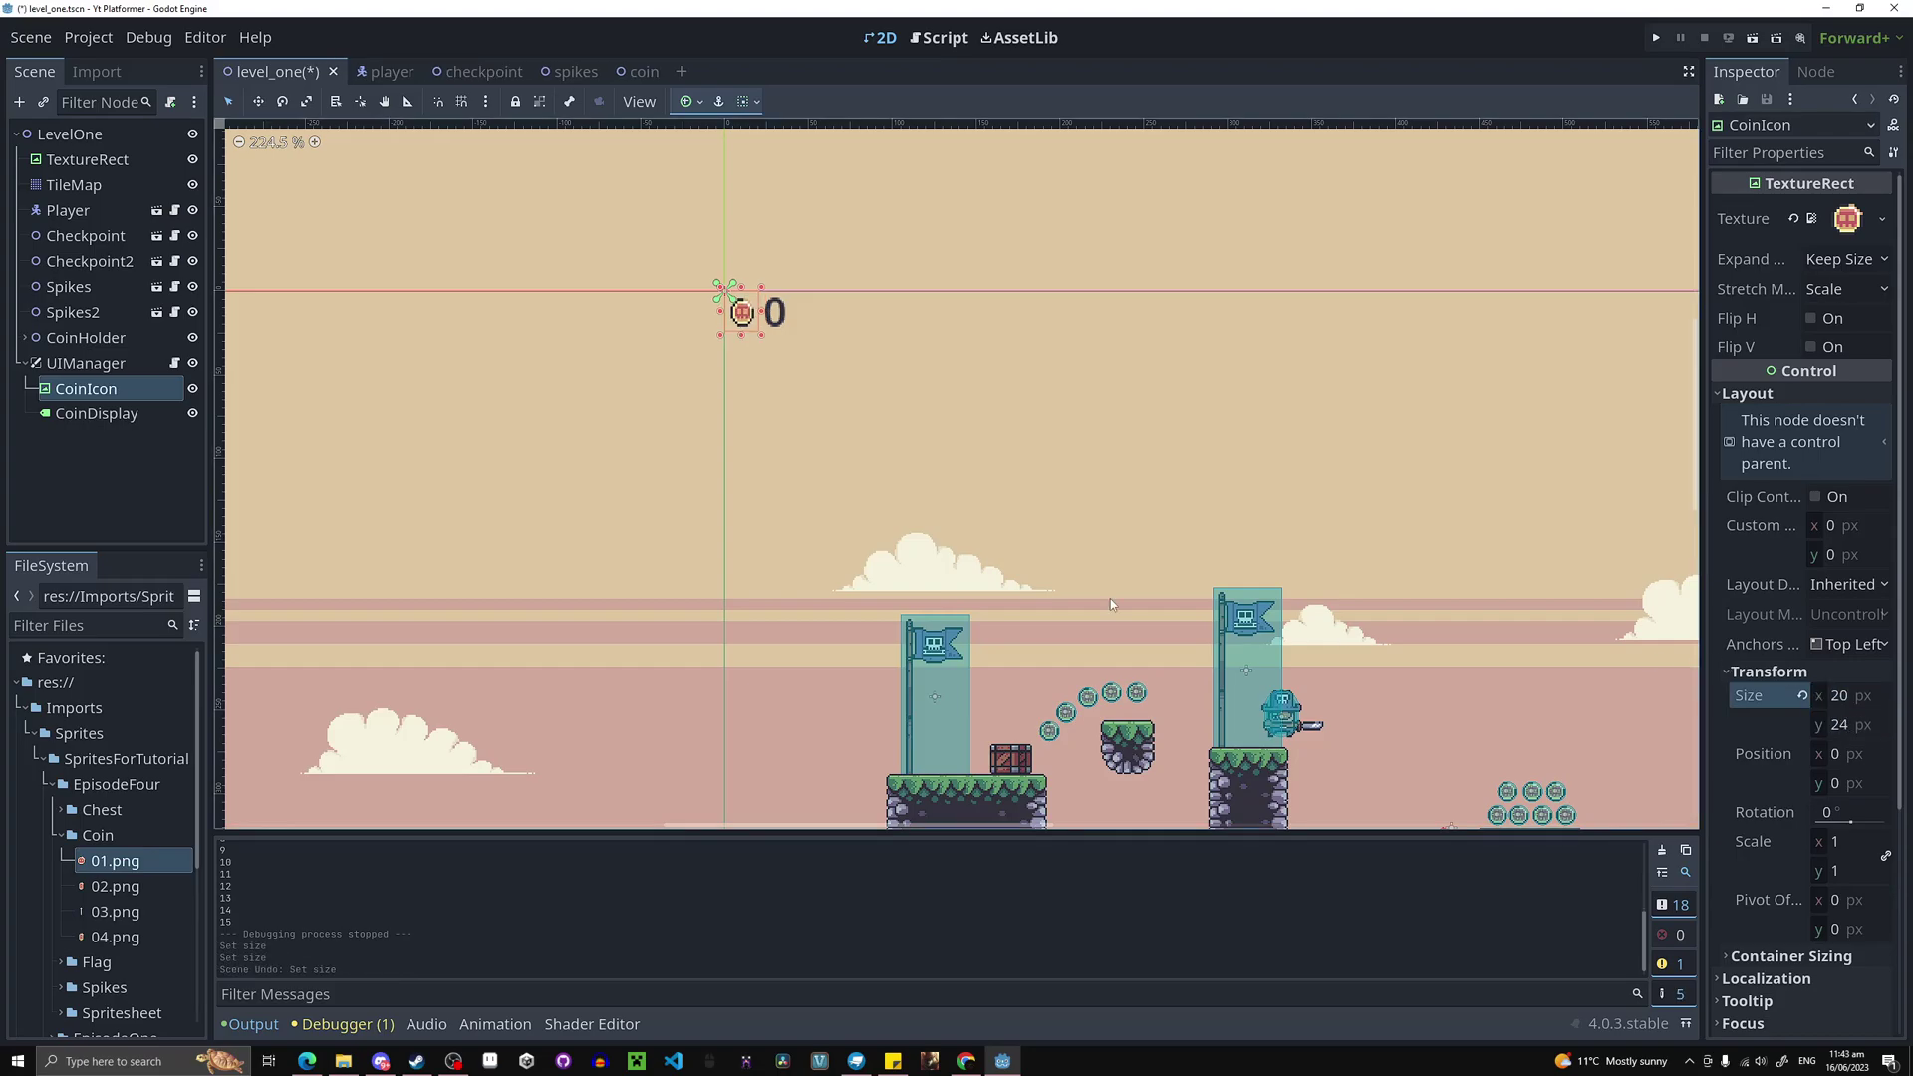
pyautogui.hotkey('ctrl', 'z')
# Set the CoinDisplay label's font size override to 20 px.
pyautogui.click(96, 414)
pyautogui.scroll(-4, 1774, 732)
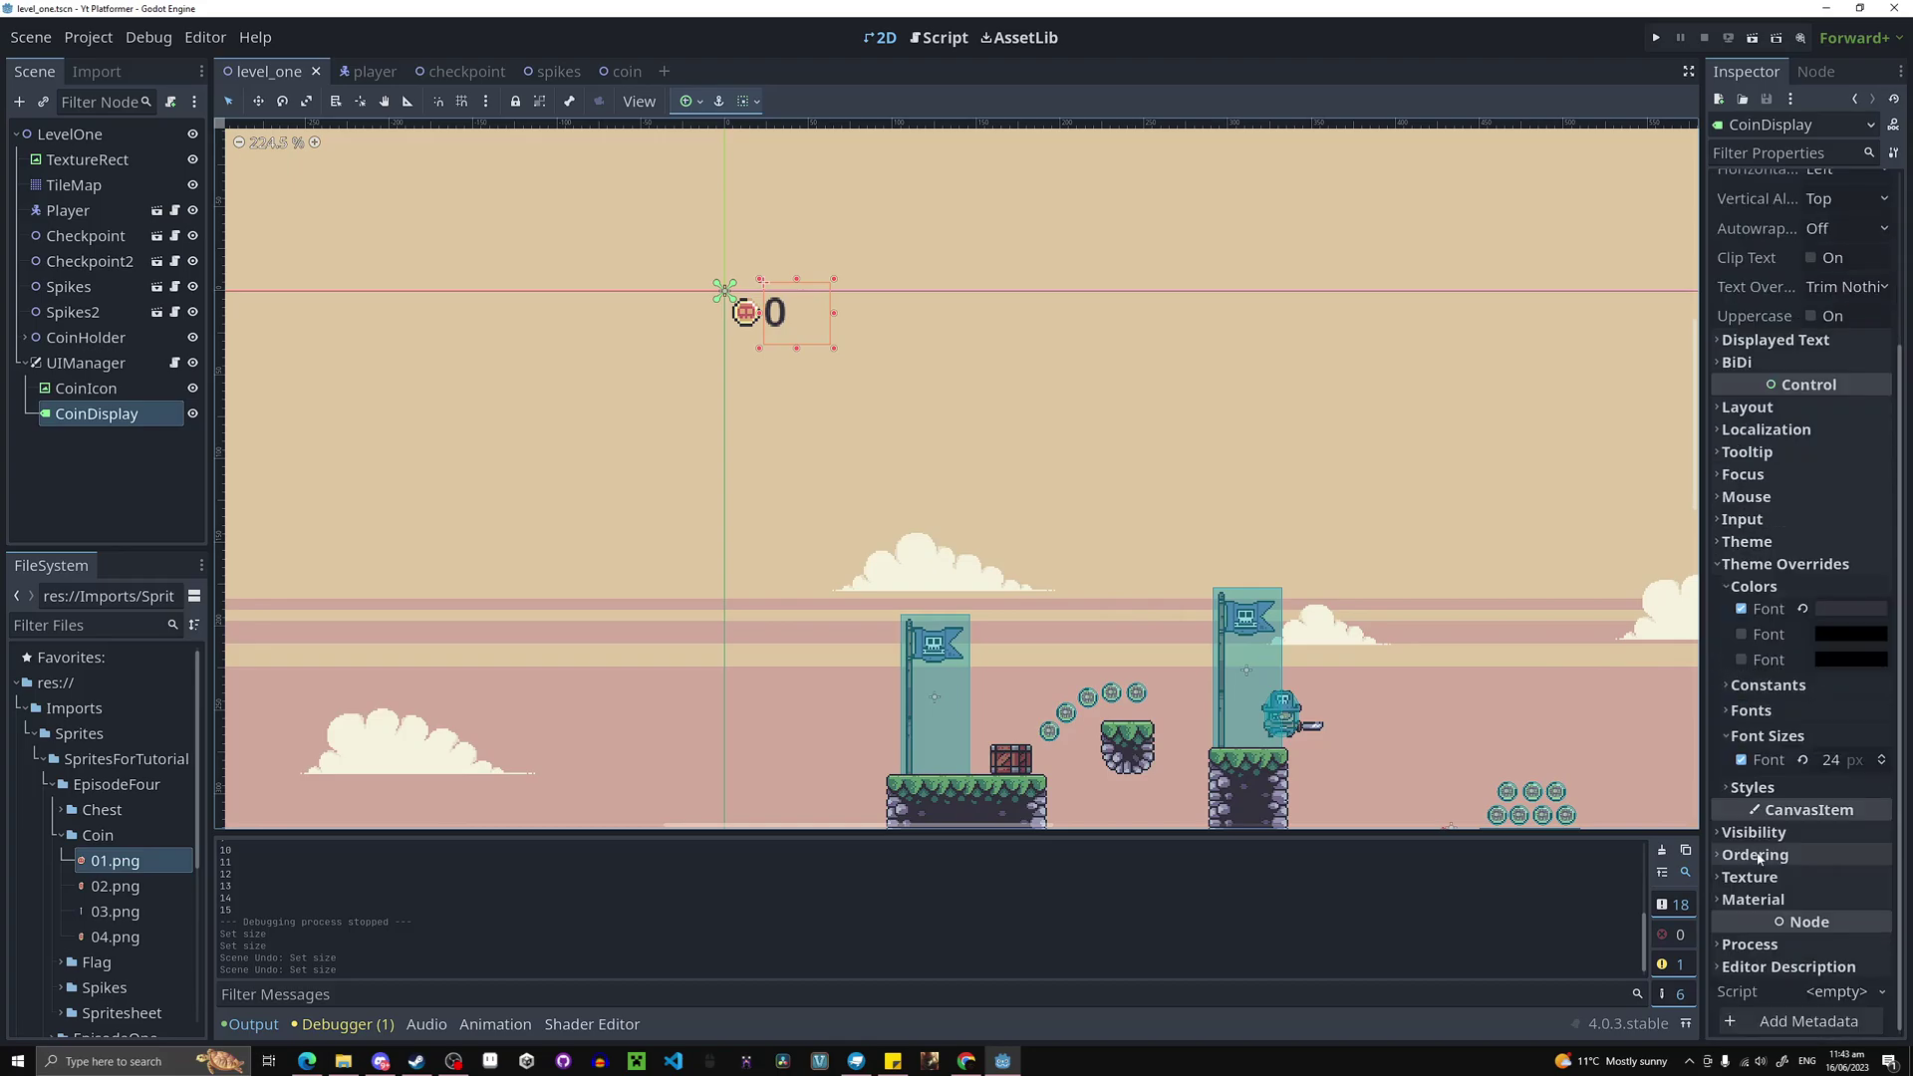
pyautogui.click(1852, 759)
pyautogui.write('20')
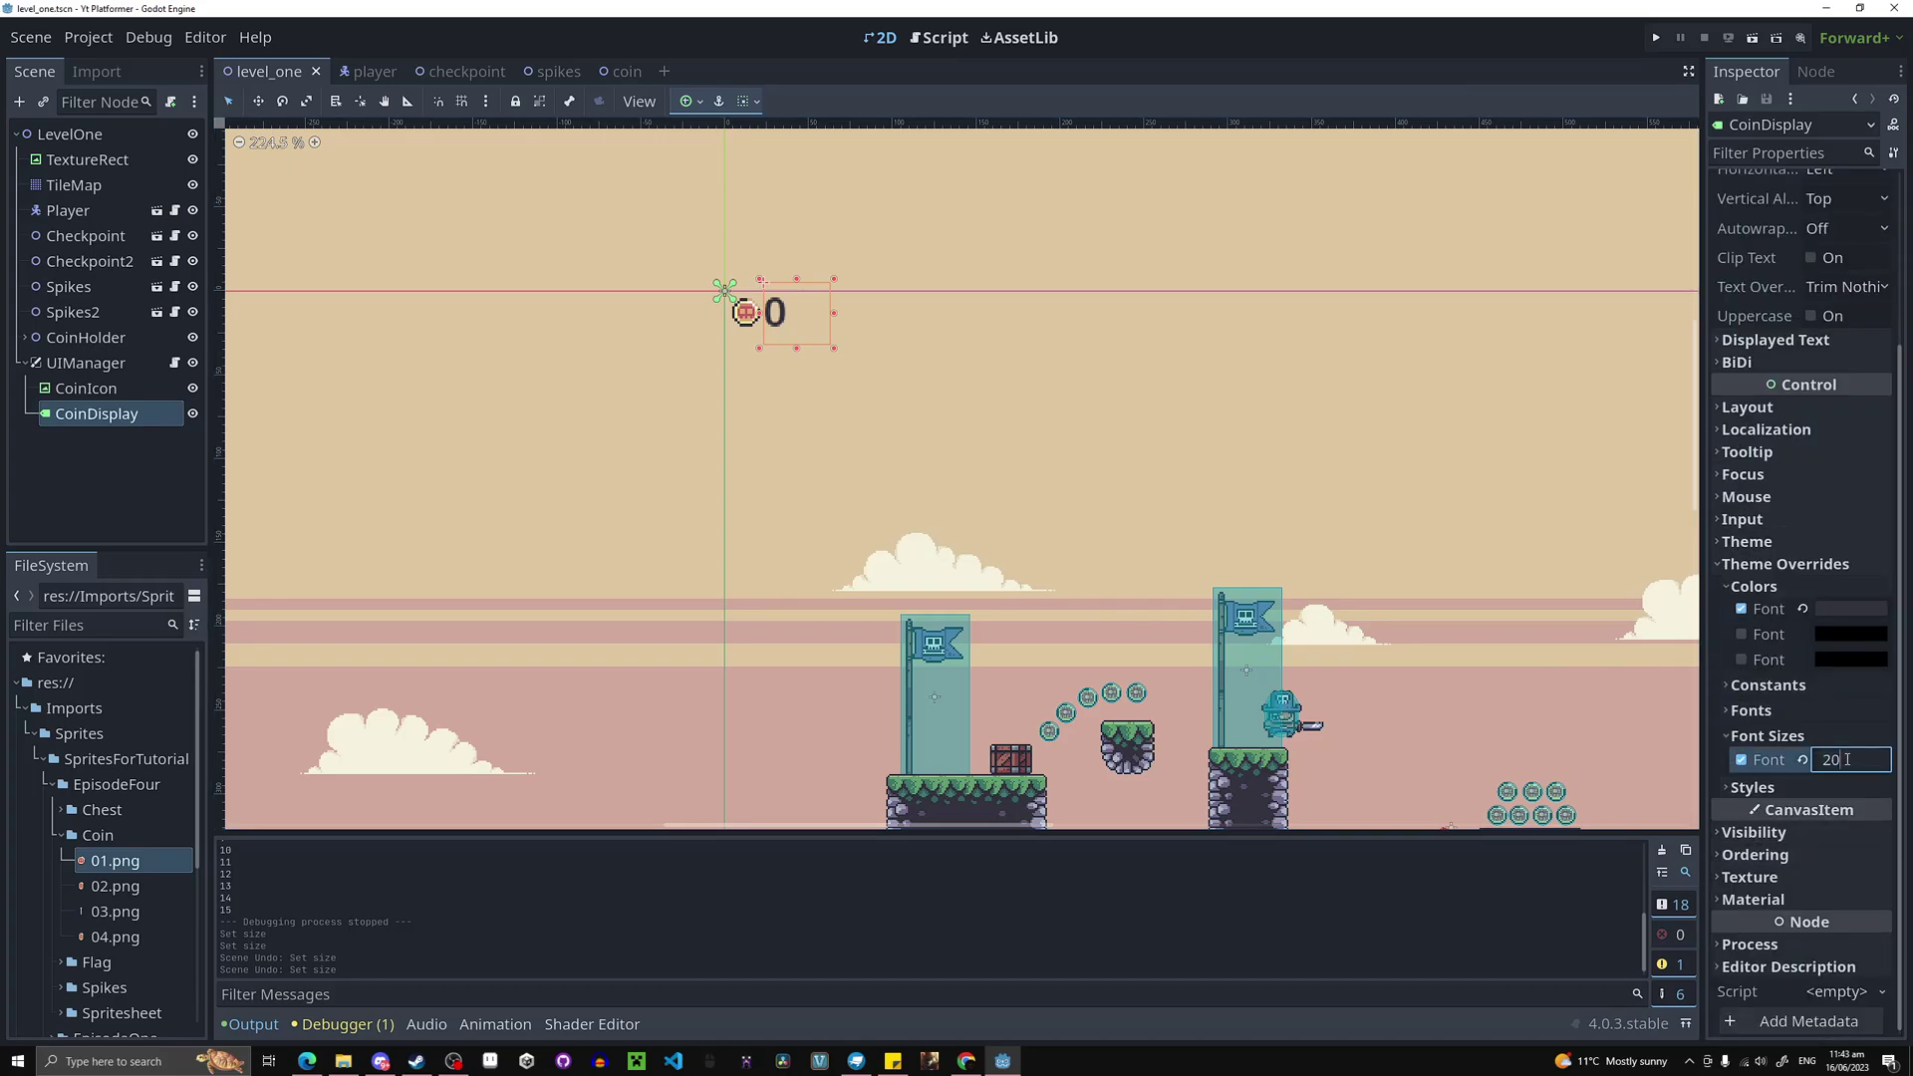
pyautogui.press('Return')
# Shorten the CoinDisplay label to about 40 by 31 px and place it beside the coin icon at about (24, -2).
pyautogui.scroll(7, 908, 300)
pyautogui.scroll(3, 781, 299)
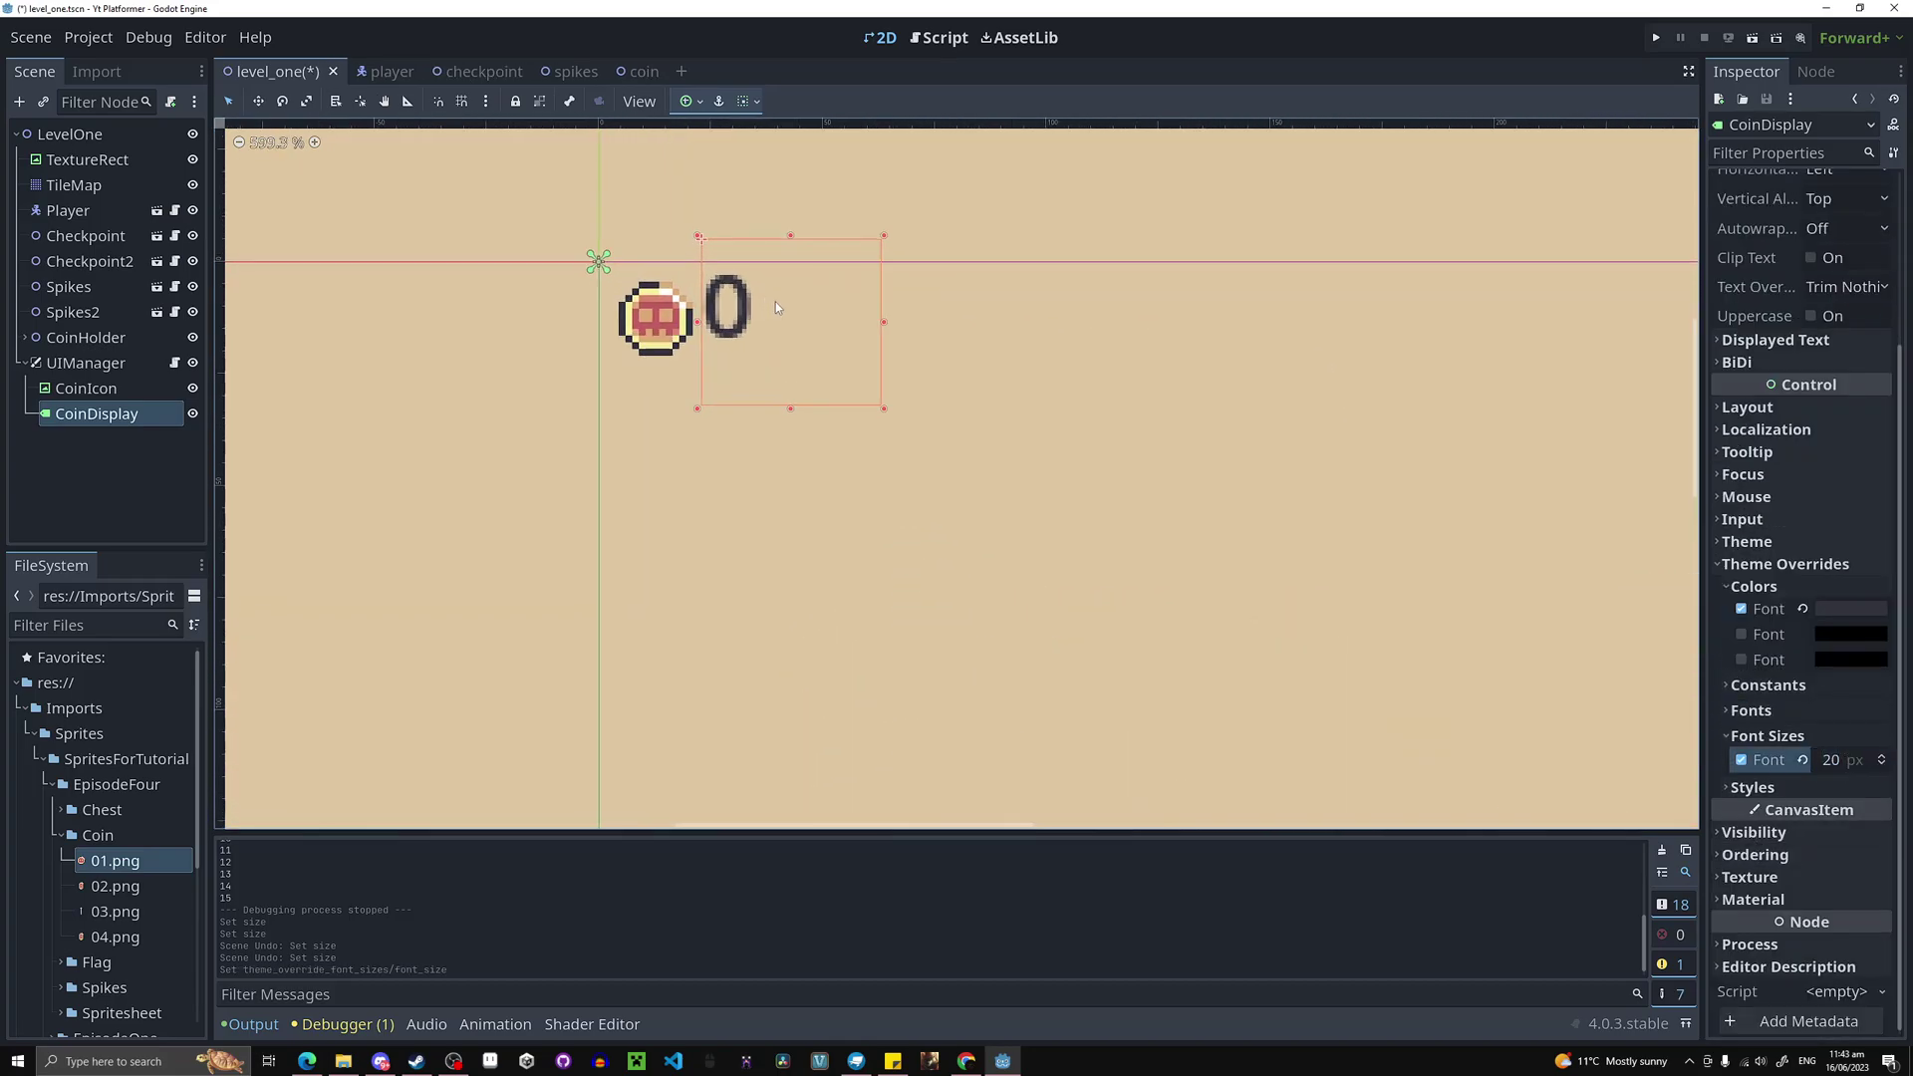
pyautogui.moveTo(776, 302); pyautogui.dragTo(775, 321)
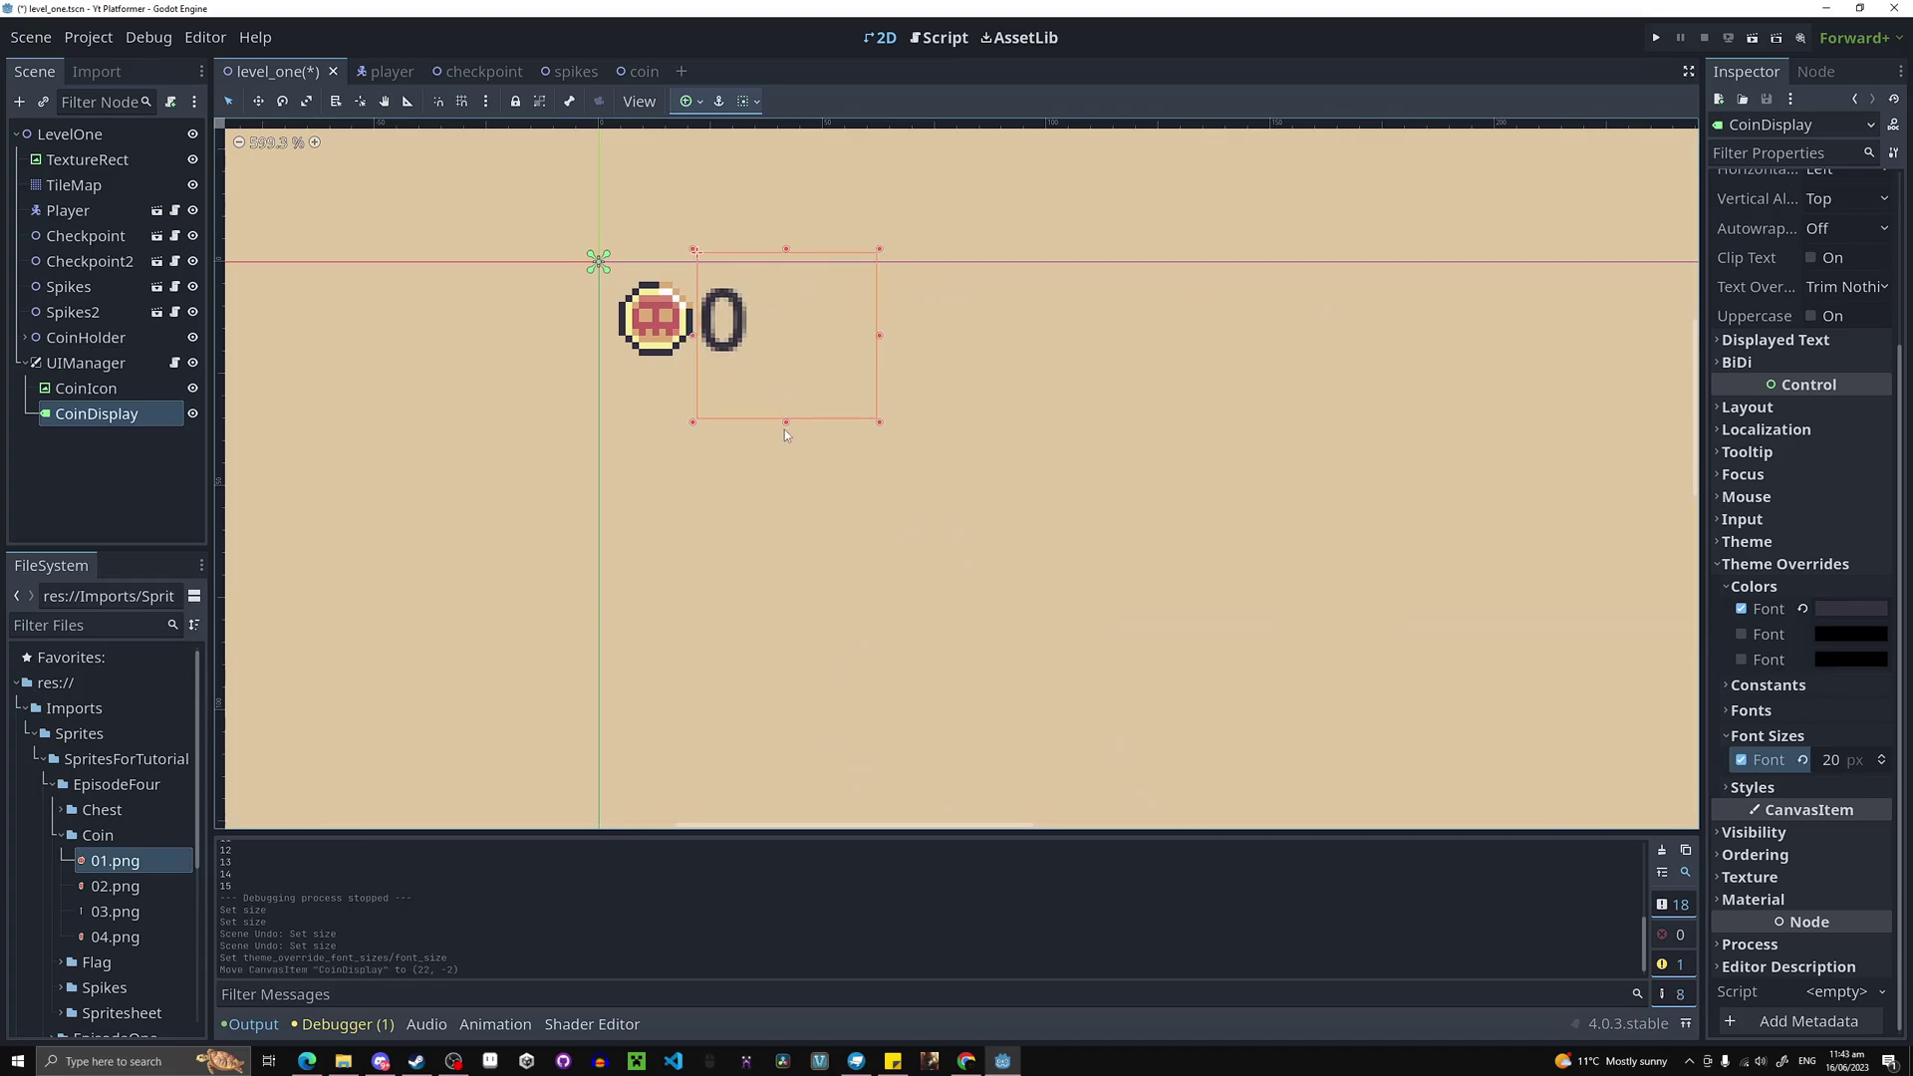
pyautogui.moveTo(786, 429); pyautogui.dragTo(777, 322)
pyautogui.scroll(-3, 1192, 465)
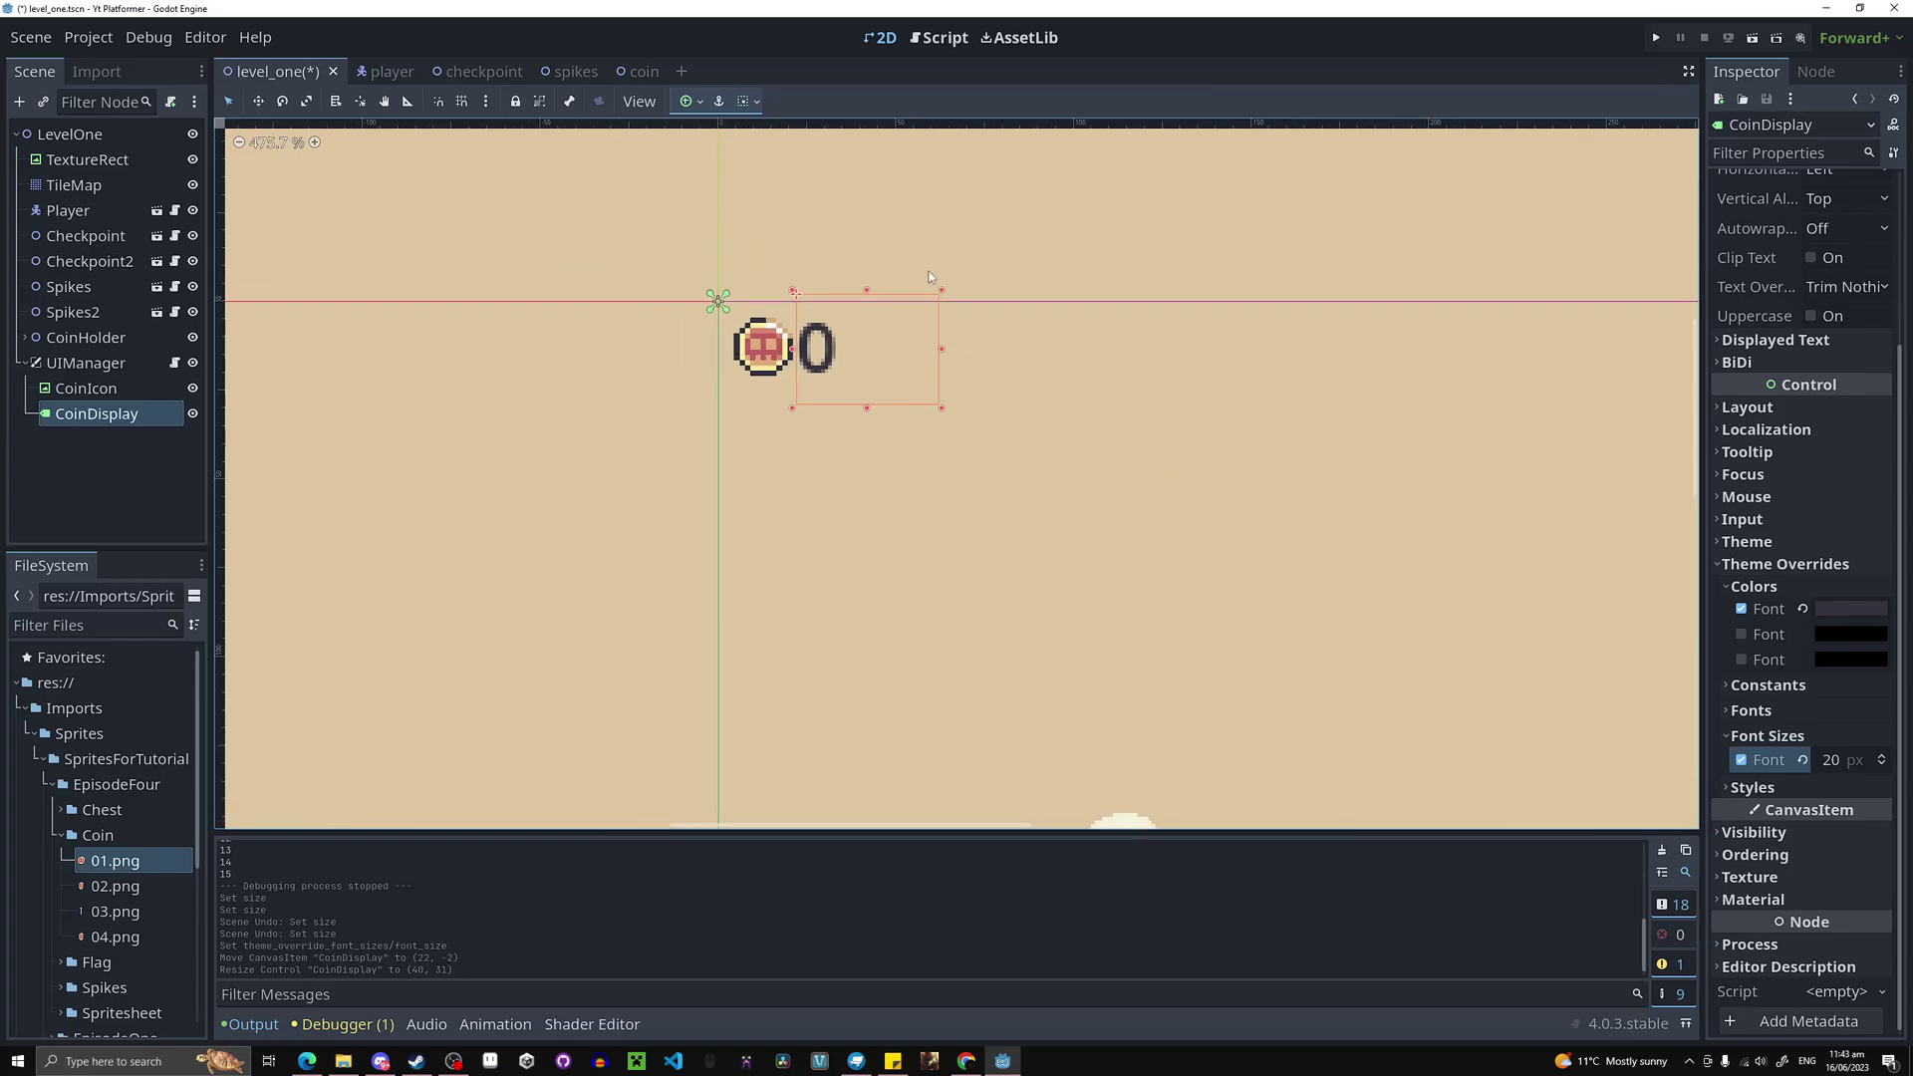
pyautogui.moveTo(893, 341); pyautogui.dragTo(902, 339)
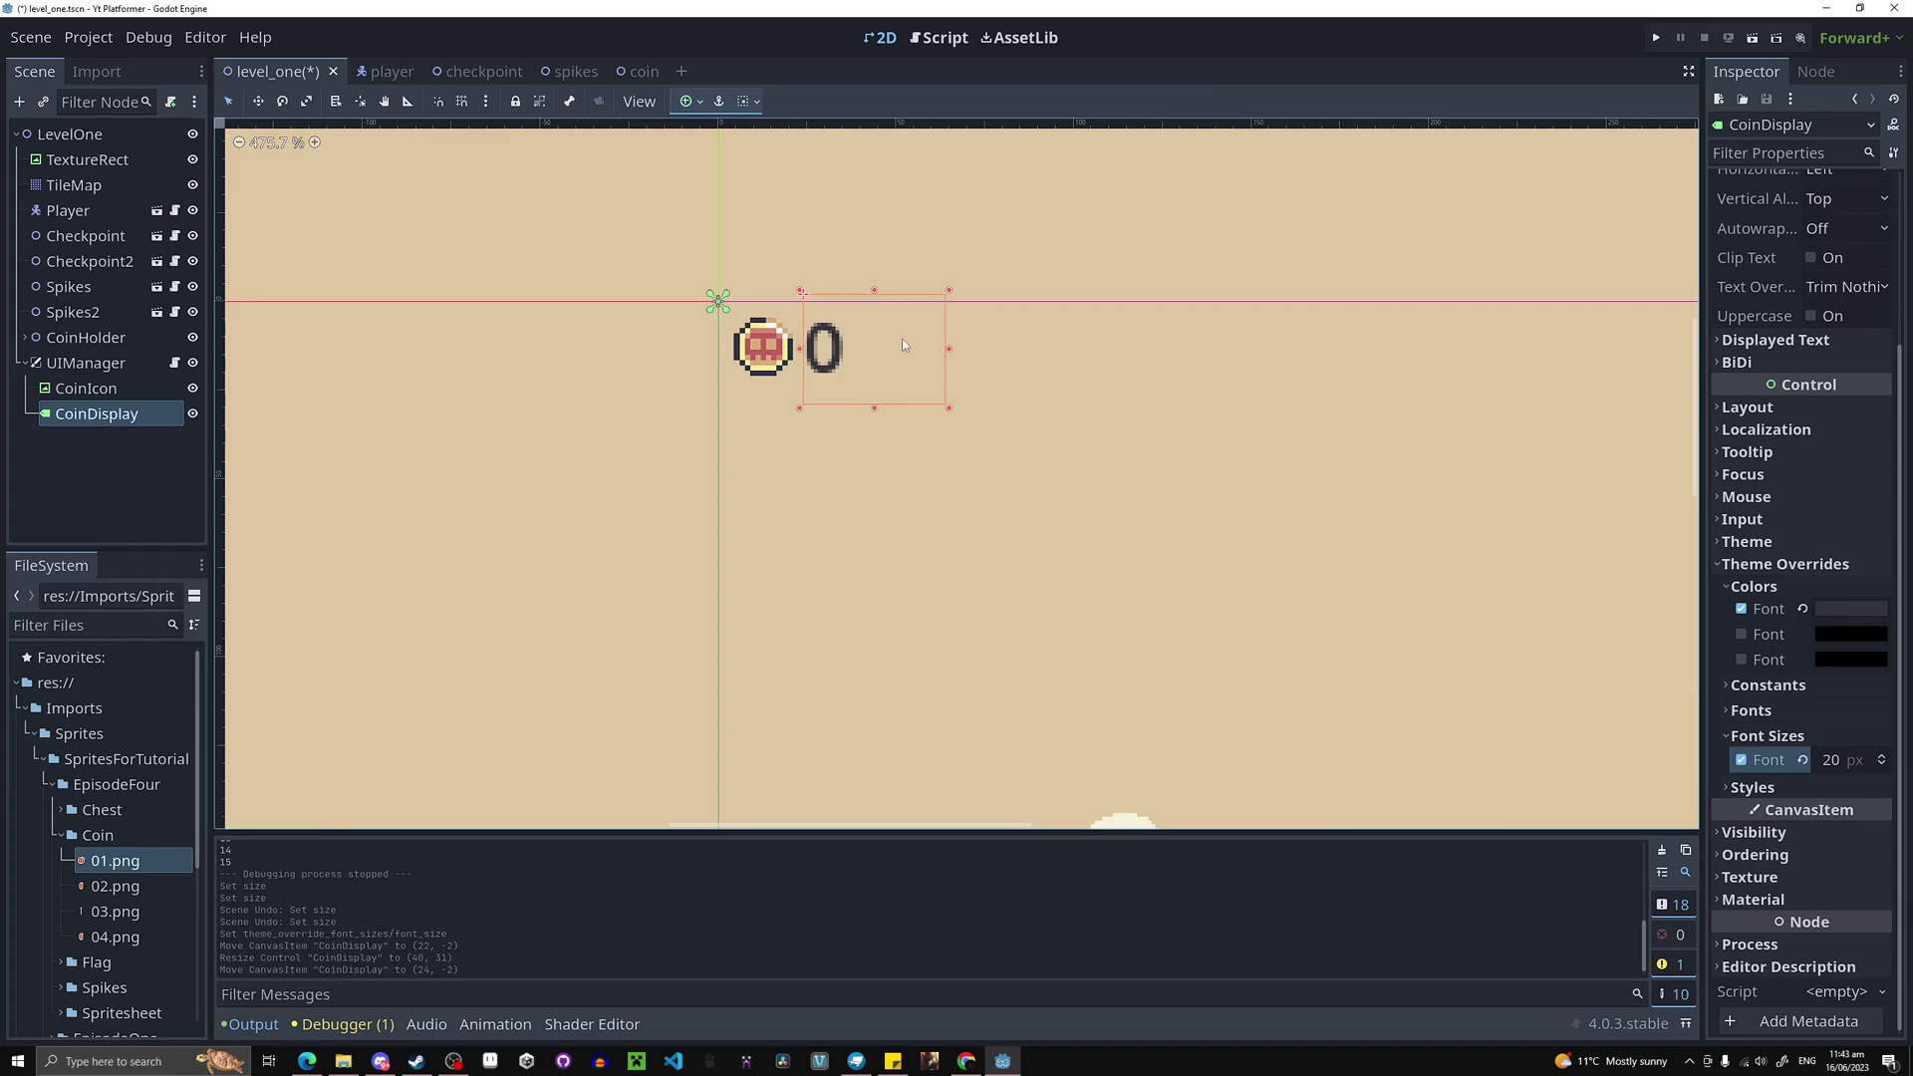
pyautogui.scroll(-6, 1062, 339)
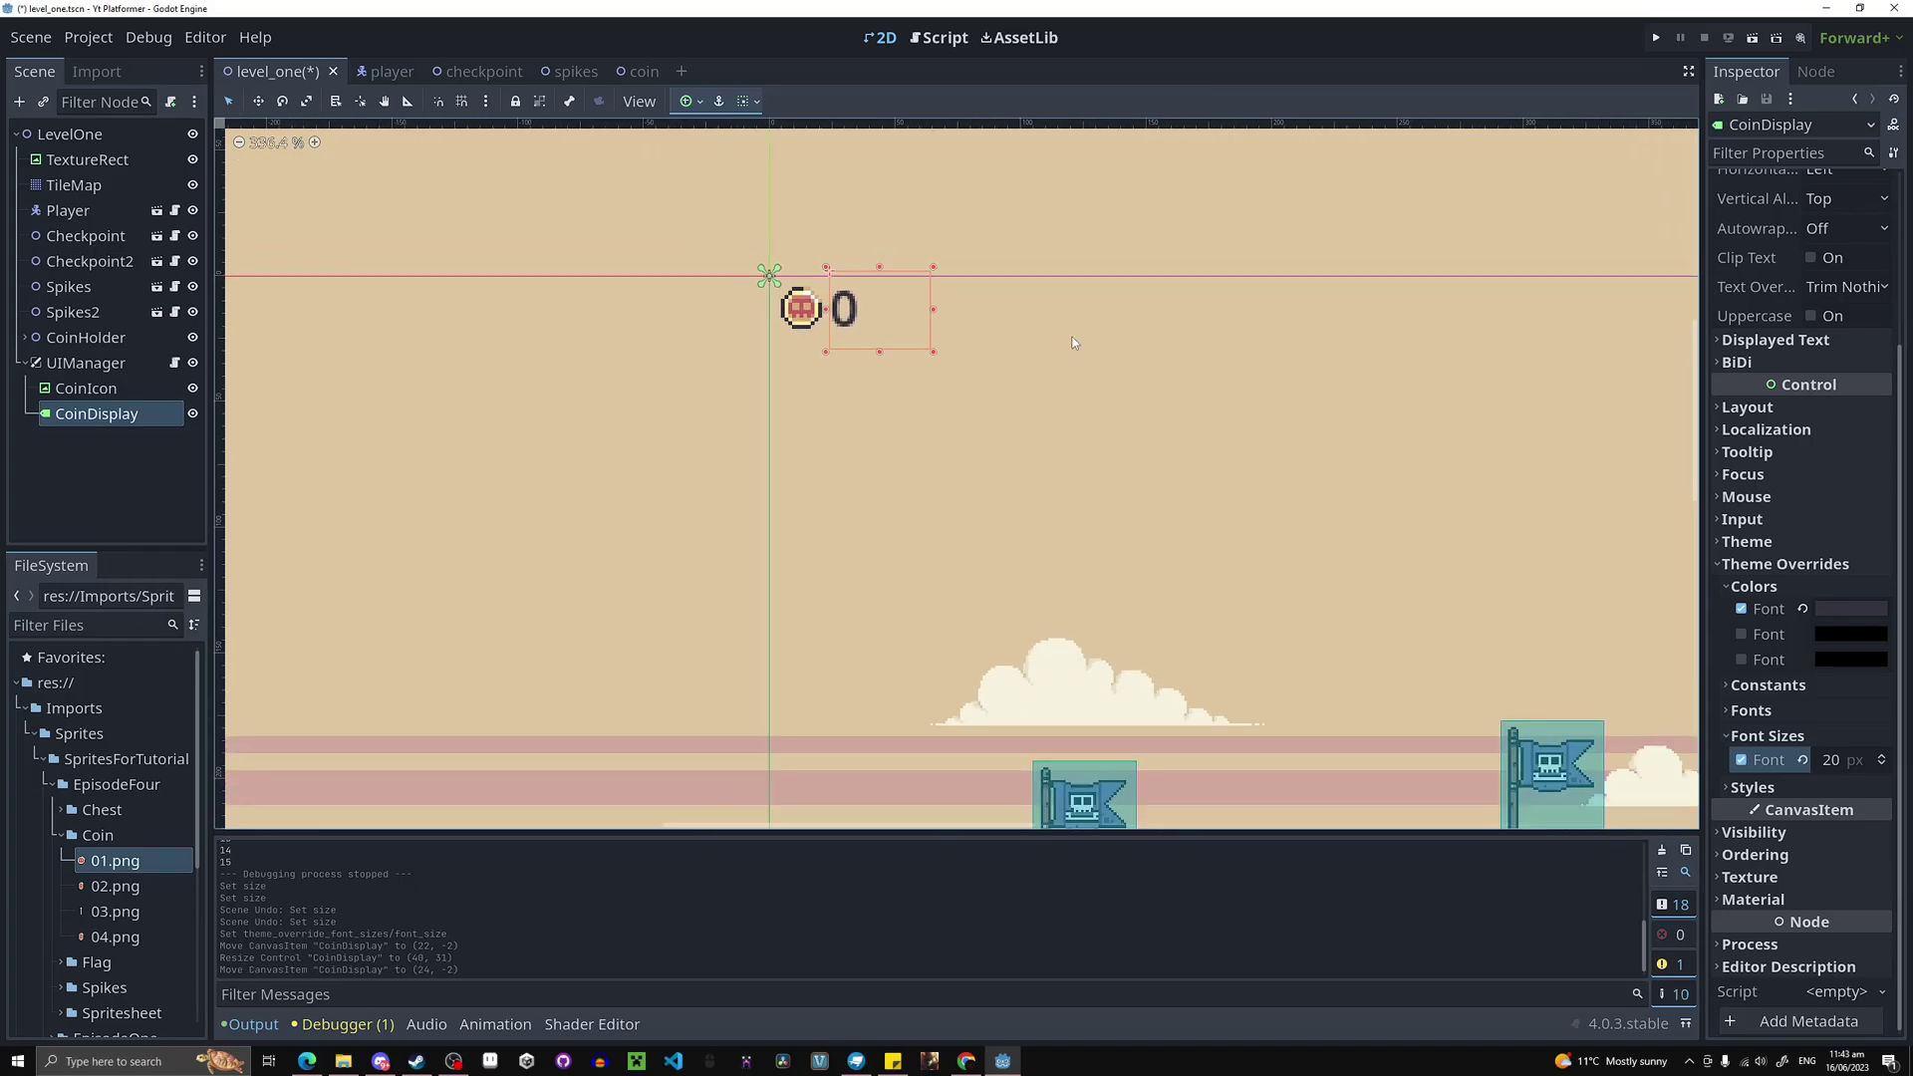
pyautogui.scroll(-11, 1078, 327)
# Save the scene and move the Player onto the crate on the first platform, at about (162, 257).
pyautogui.click(429, 392)
pyautogui.moveTo(1290, 473); pyautogui.dragTo(1113, 445, button='middle')
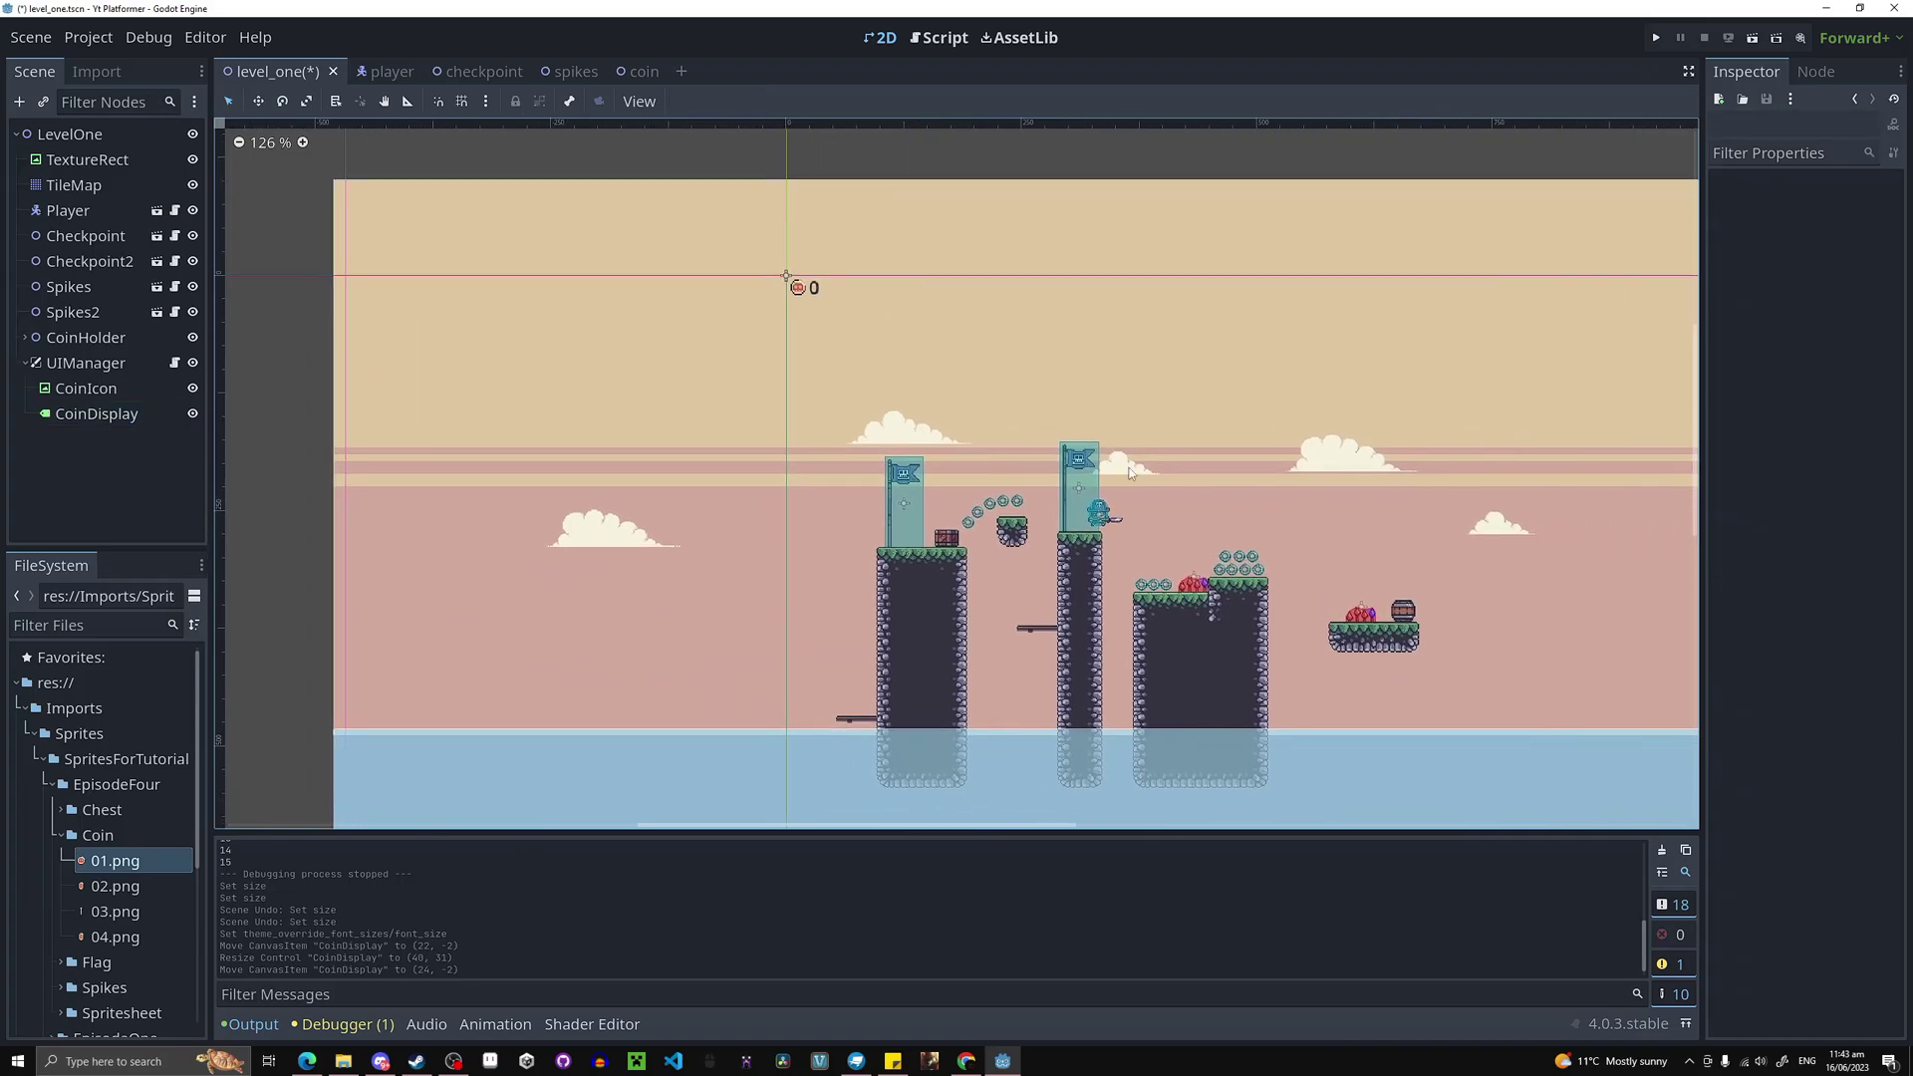
pyautogui.scroll(3, 1113, 444)
pyautogui.scroll(8, 1096, 448)
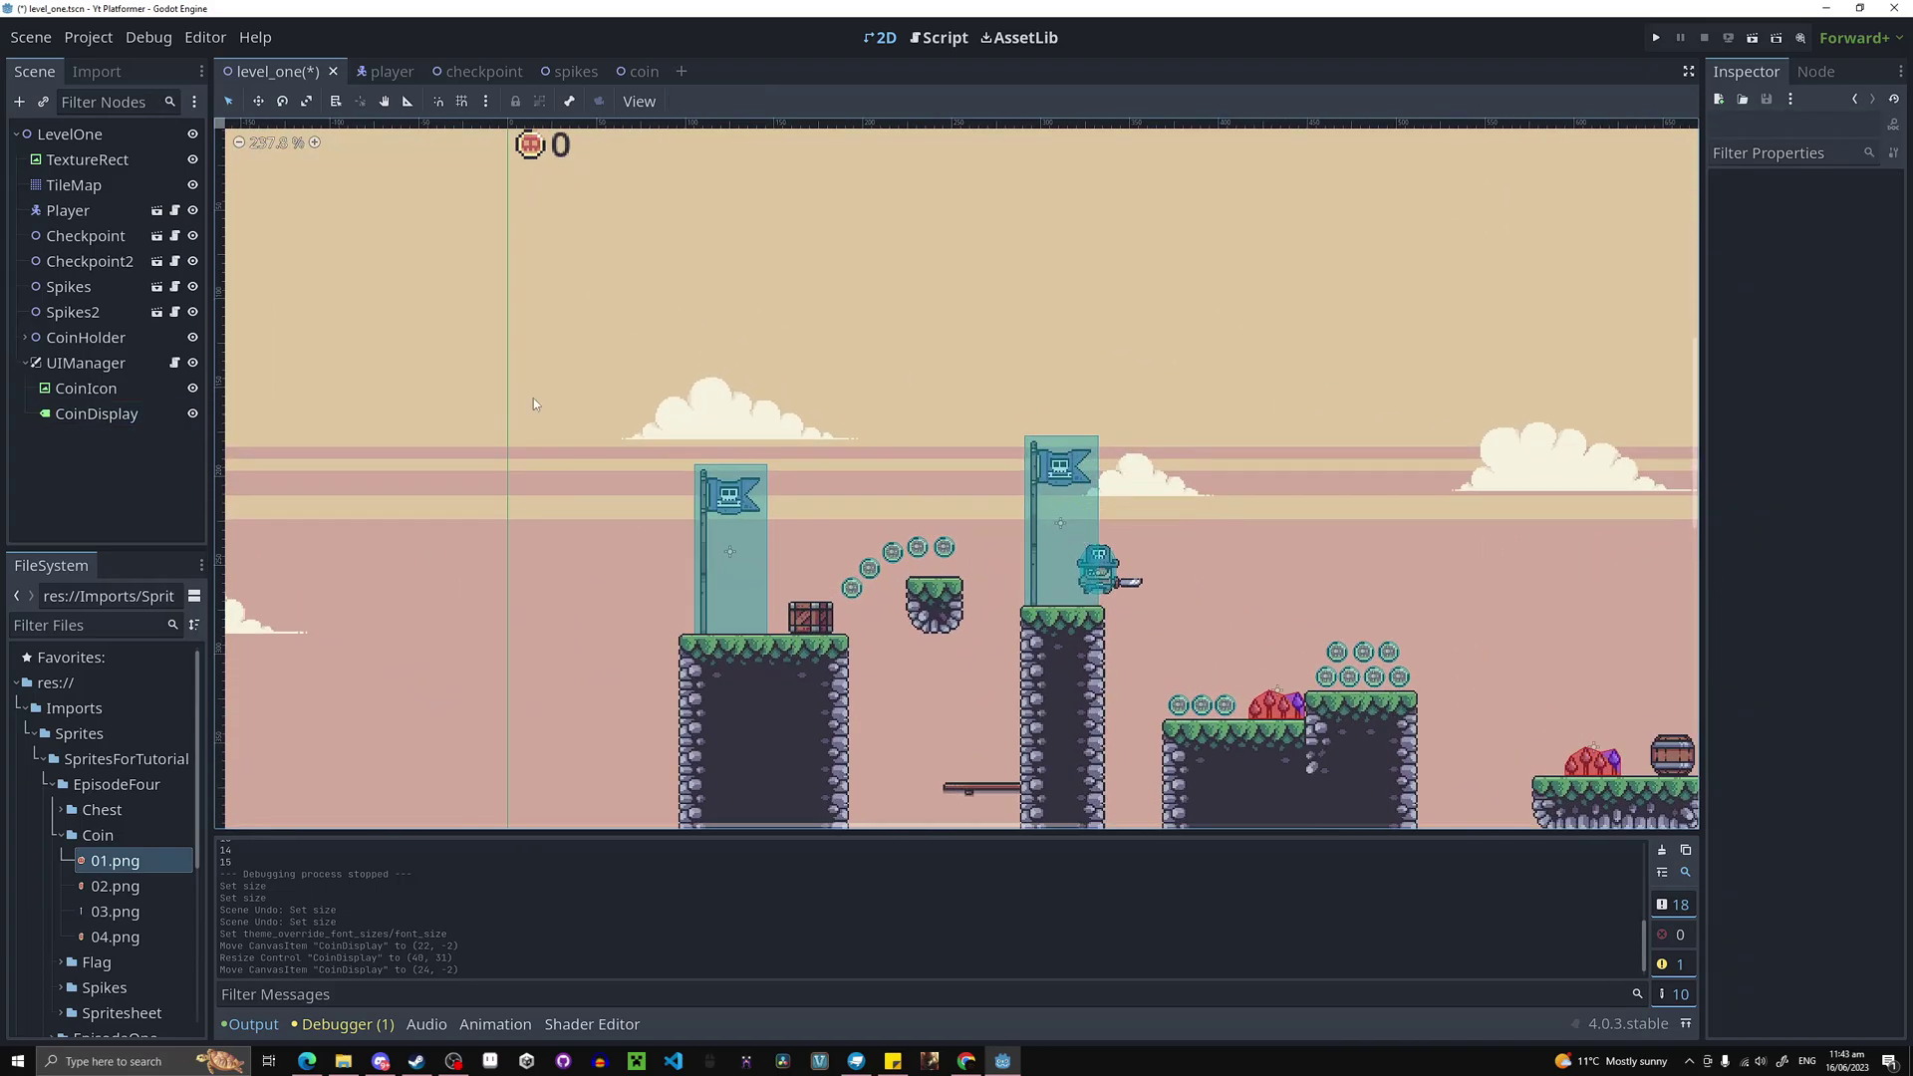
pyautogui.click(83, 213)
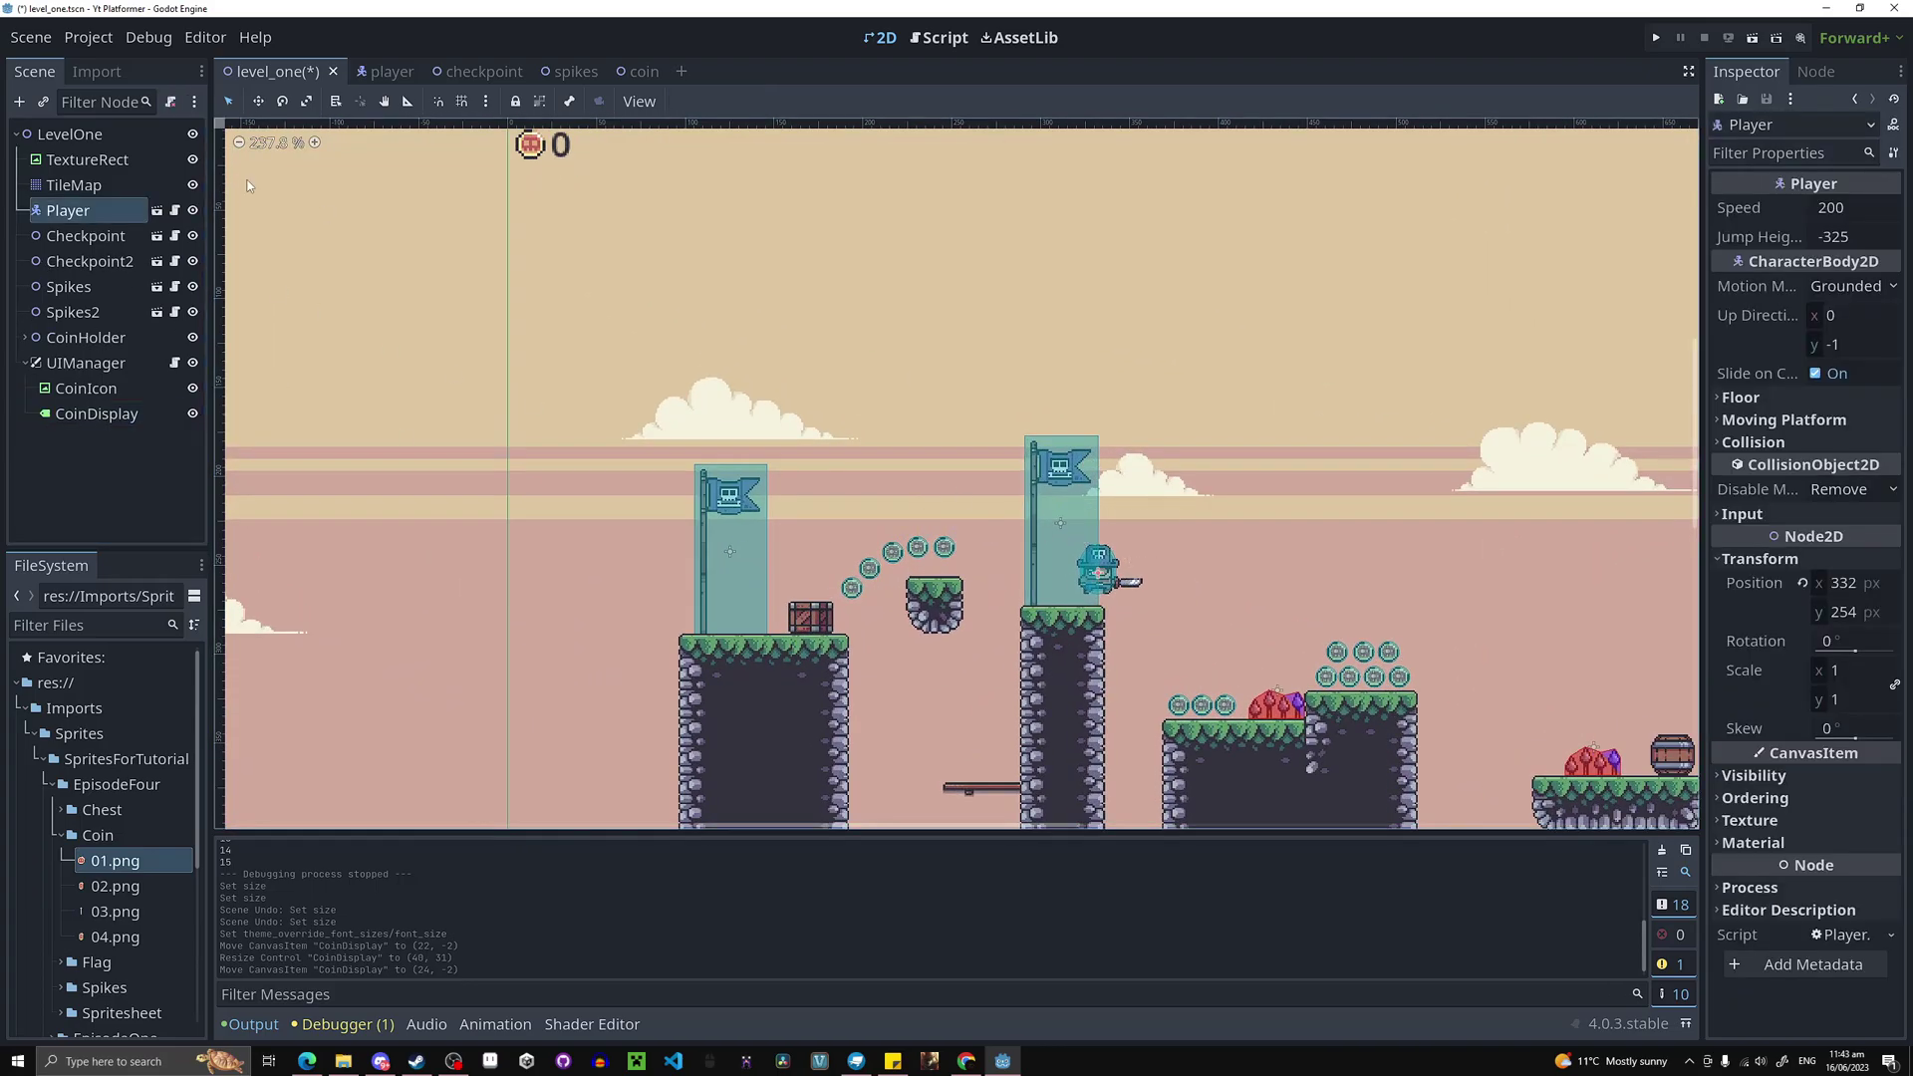
pyautogui.hotkey('ctrl', 's')
pyautogui.moveTo(1101, 580); pyautogui.dragTo(802, 563)
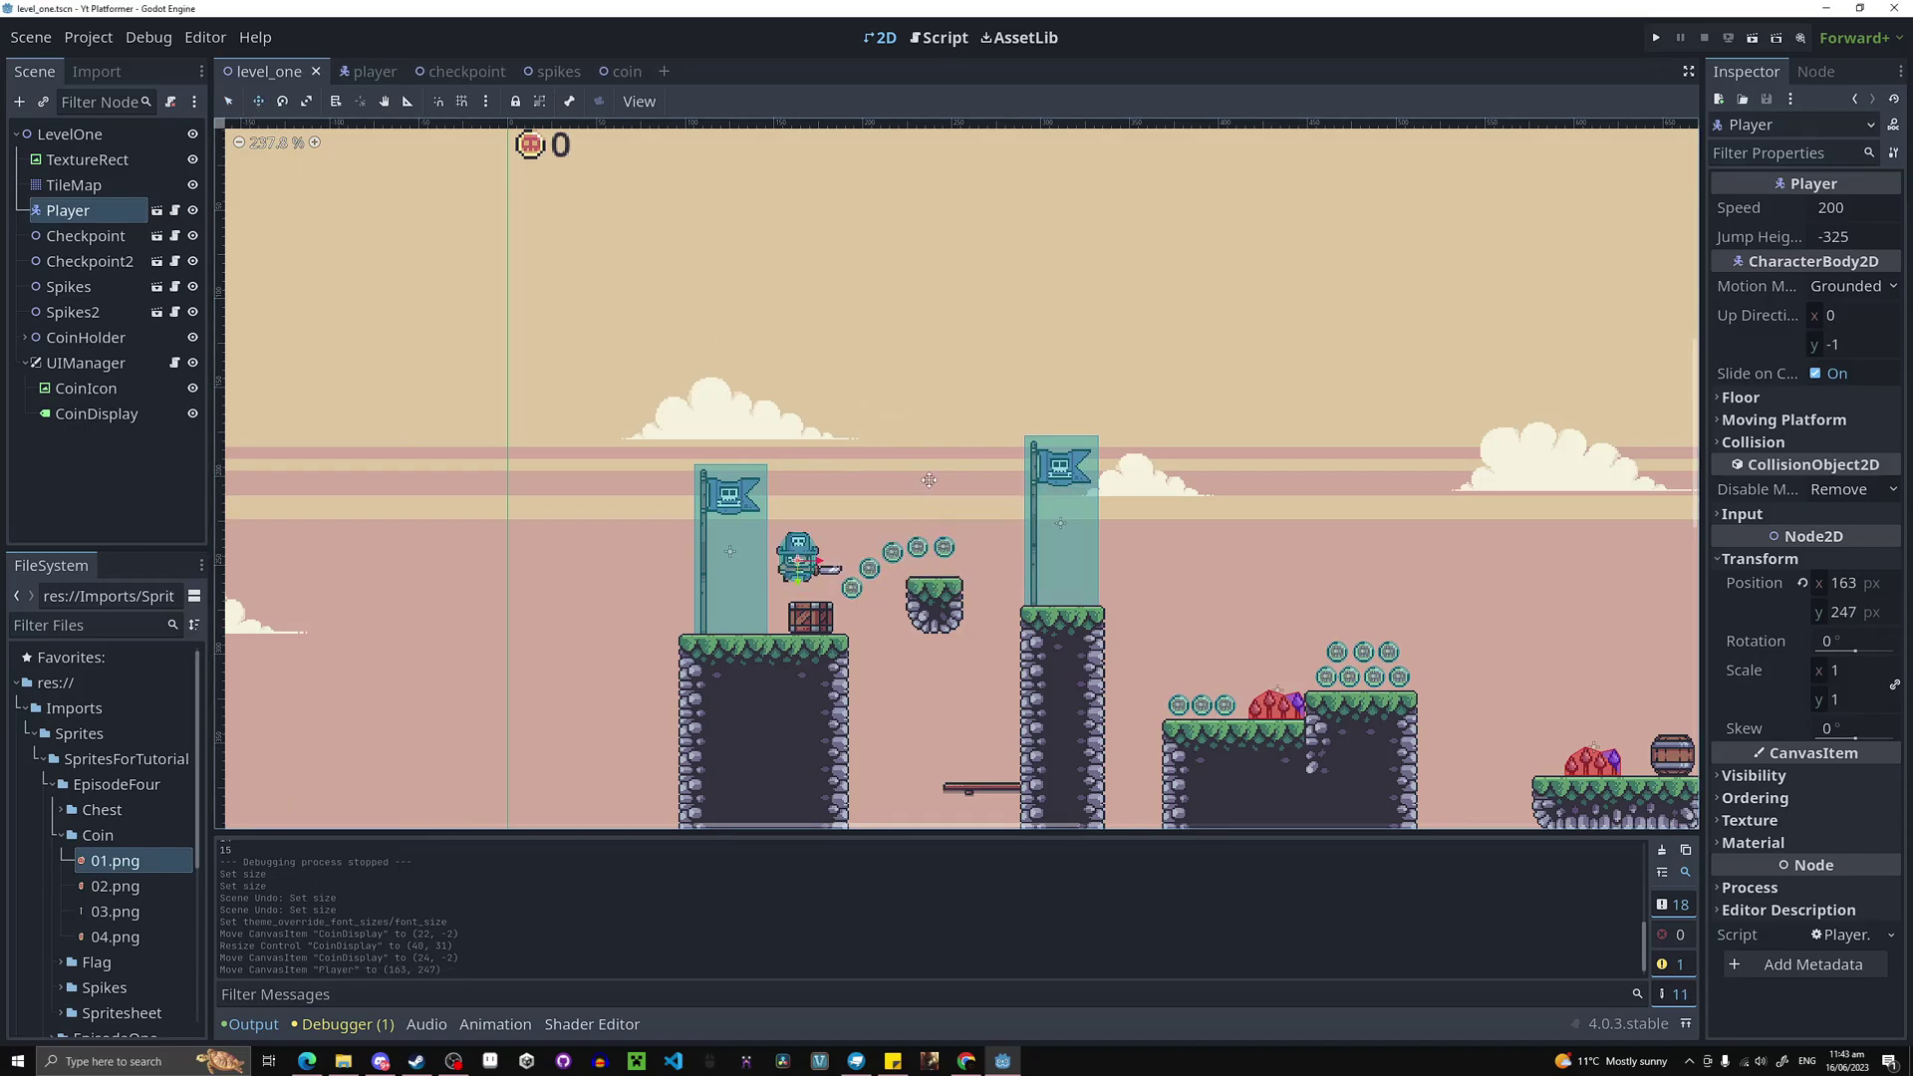
pyautogui.moveTo(916, 482); pyautogui.dragTo(914, 506)
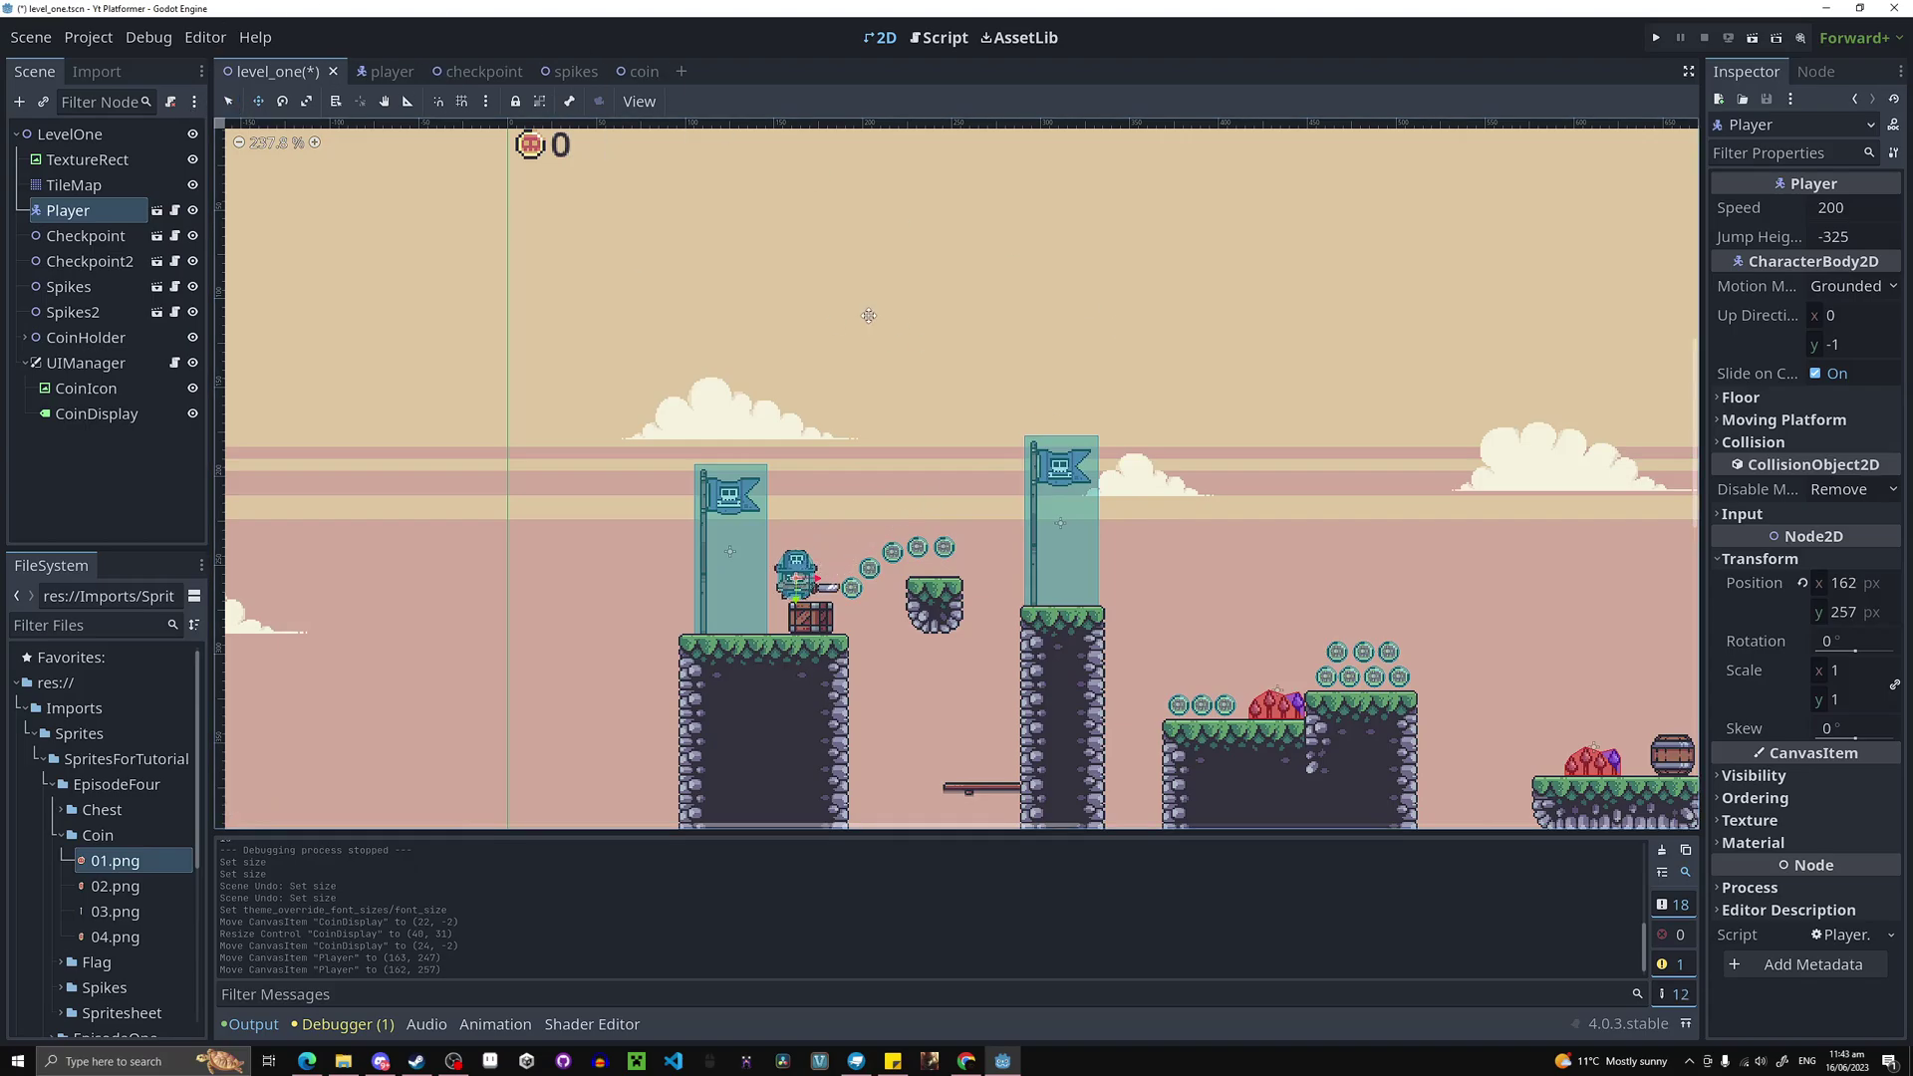
# Nudge the Player to about (163, 256), deselect it, and save the level_one scene.
pyautogui.scroll(-5, 841, 314)
pyautogui.scroll(-3, 840, 316)
pyautogui.moveTo(867, 295); pyautogui.dragTo(861, 368, button='middle')
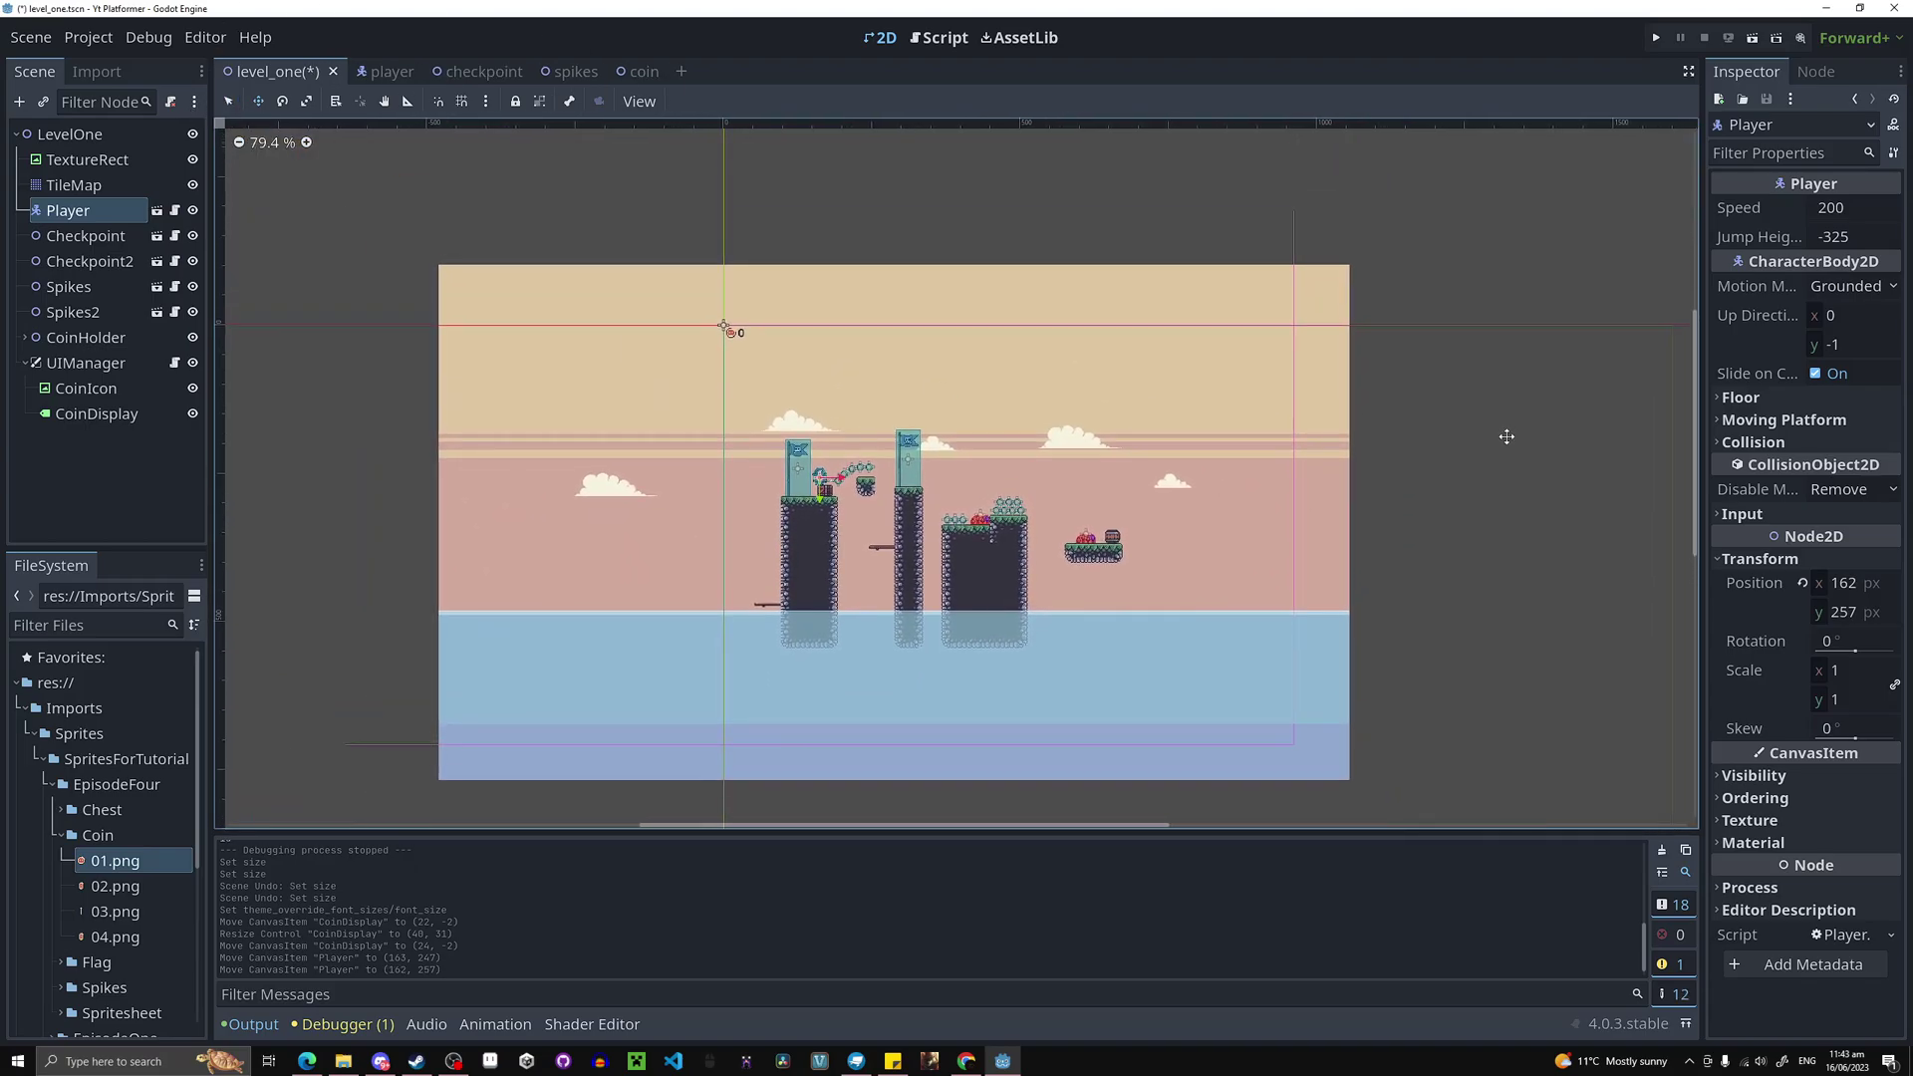
pyautogui.moveTo(1507, 434); pyautogui.dragTo(1508, 433)
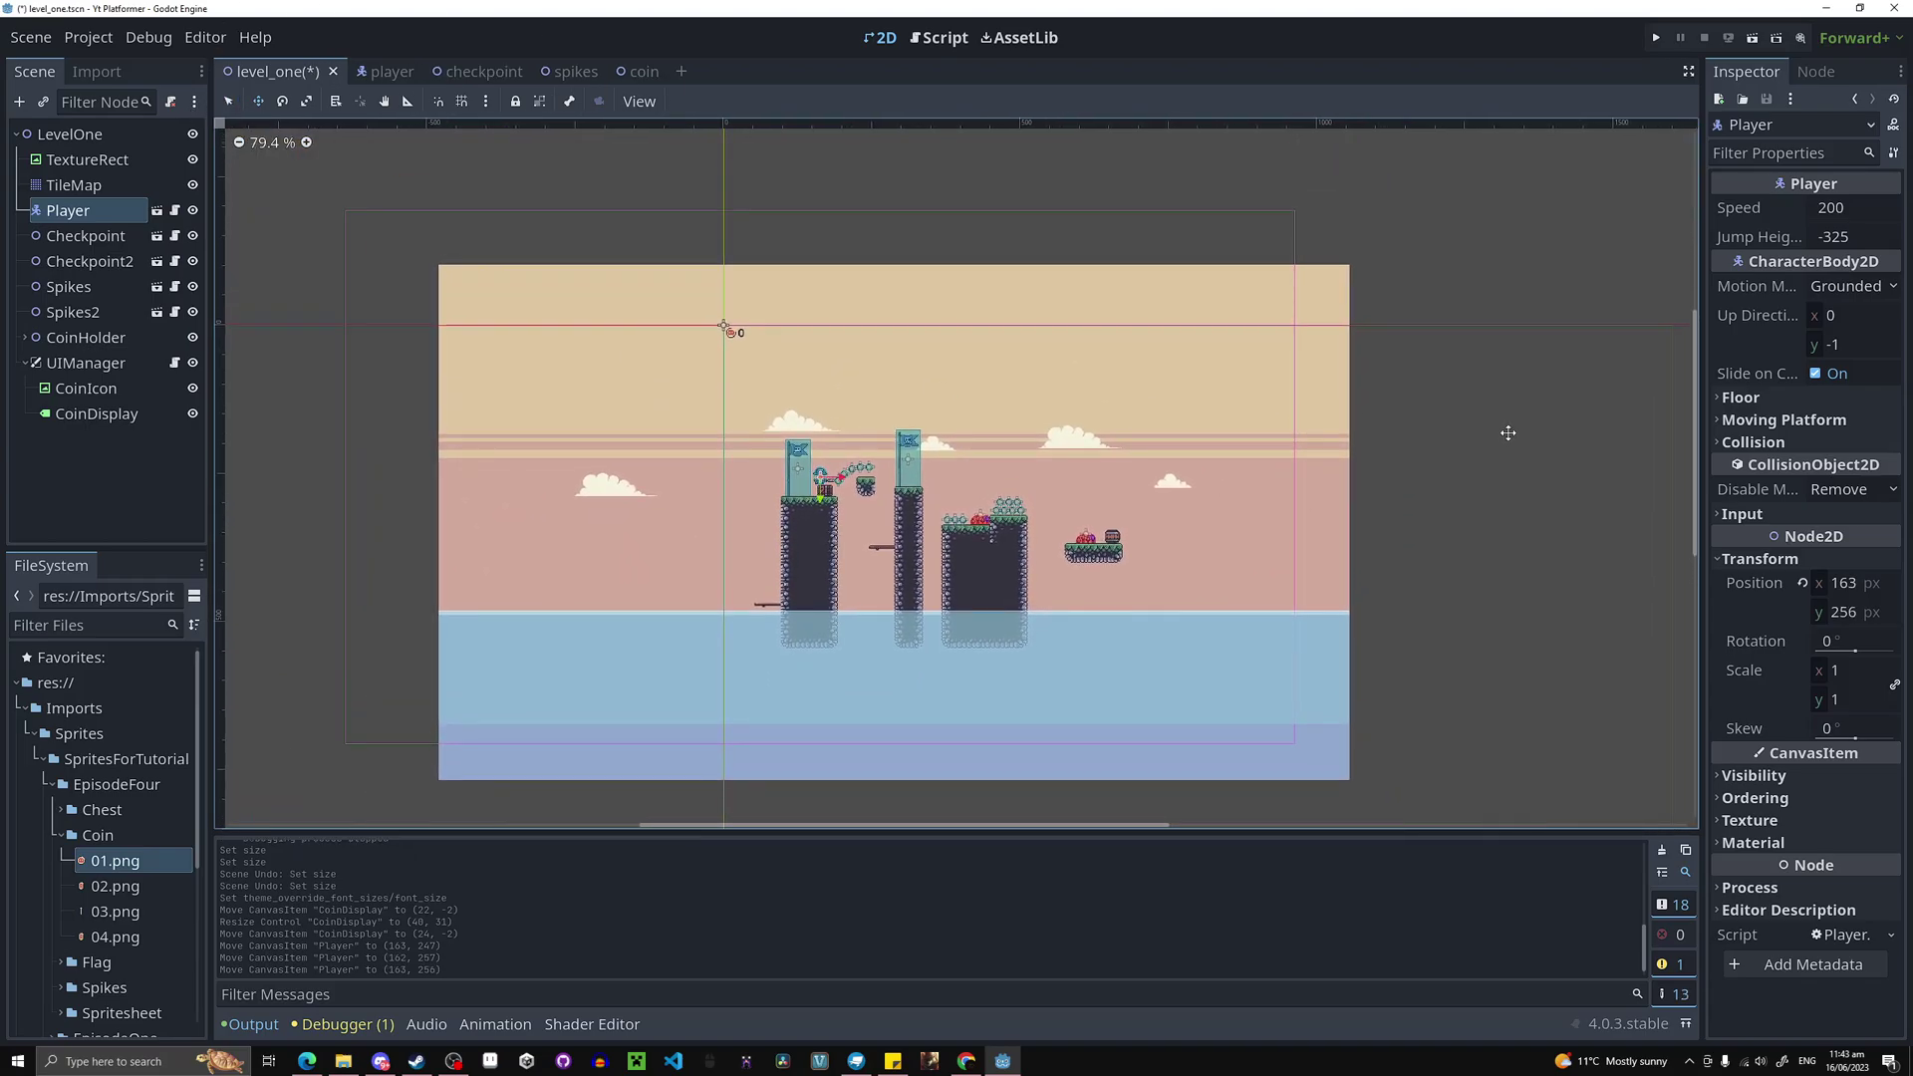
pyautogui.click(1445, 385)
pyautogui.hotkey('ctrl', 's')
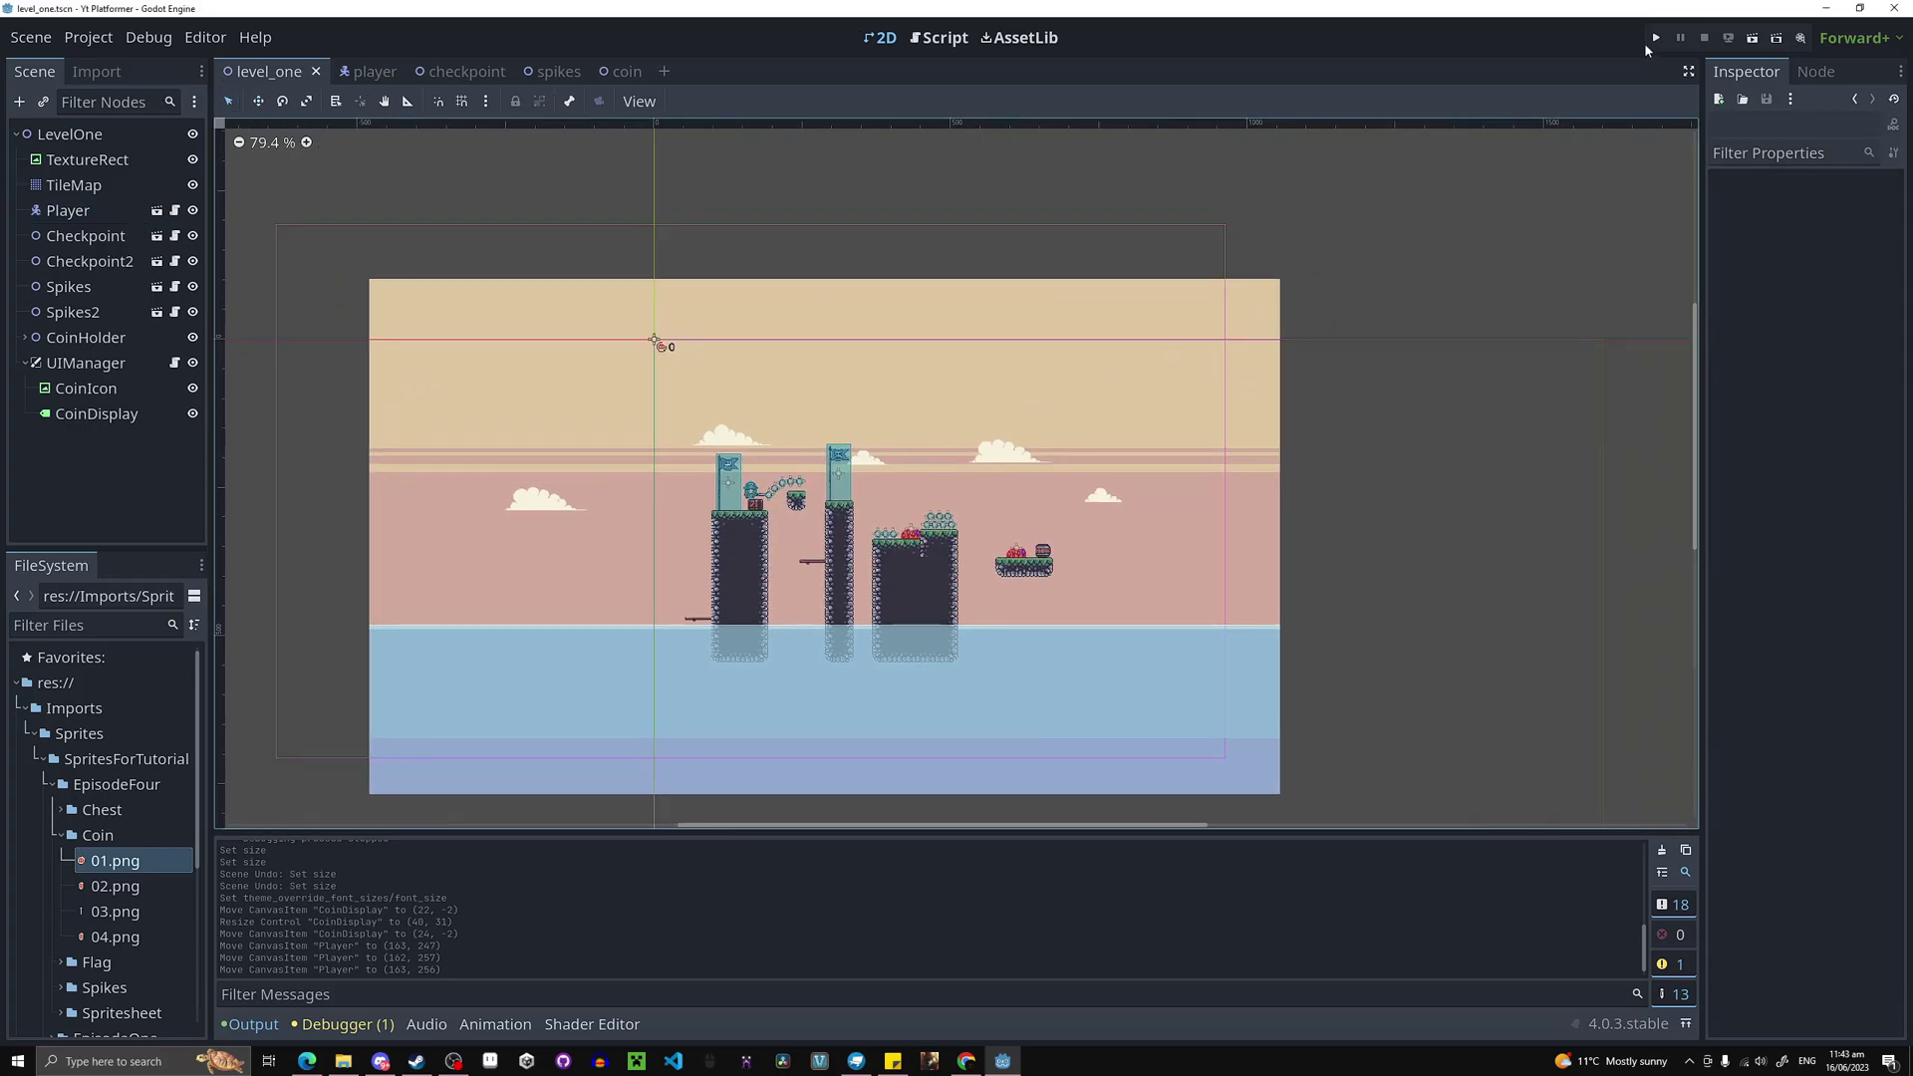
# Run the project and collect the coins on all platforms to test the adjusted coin counter.
pyautogui.press('F5')
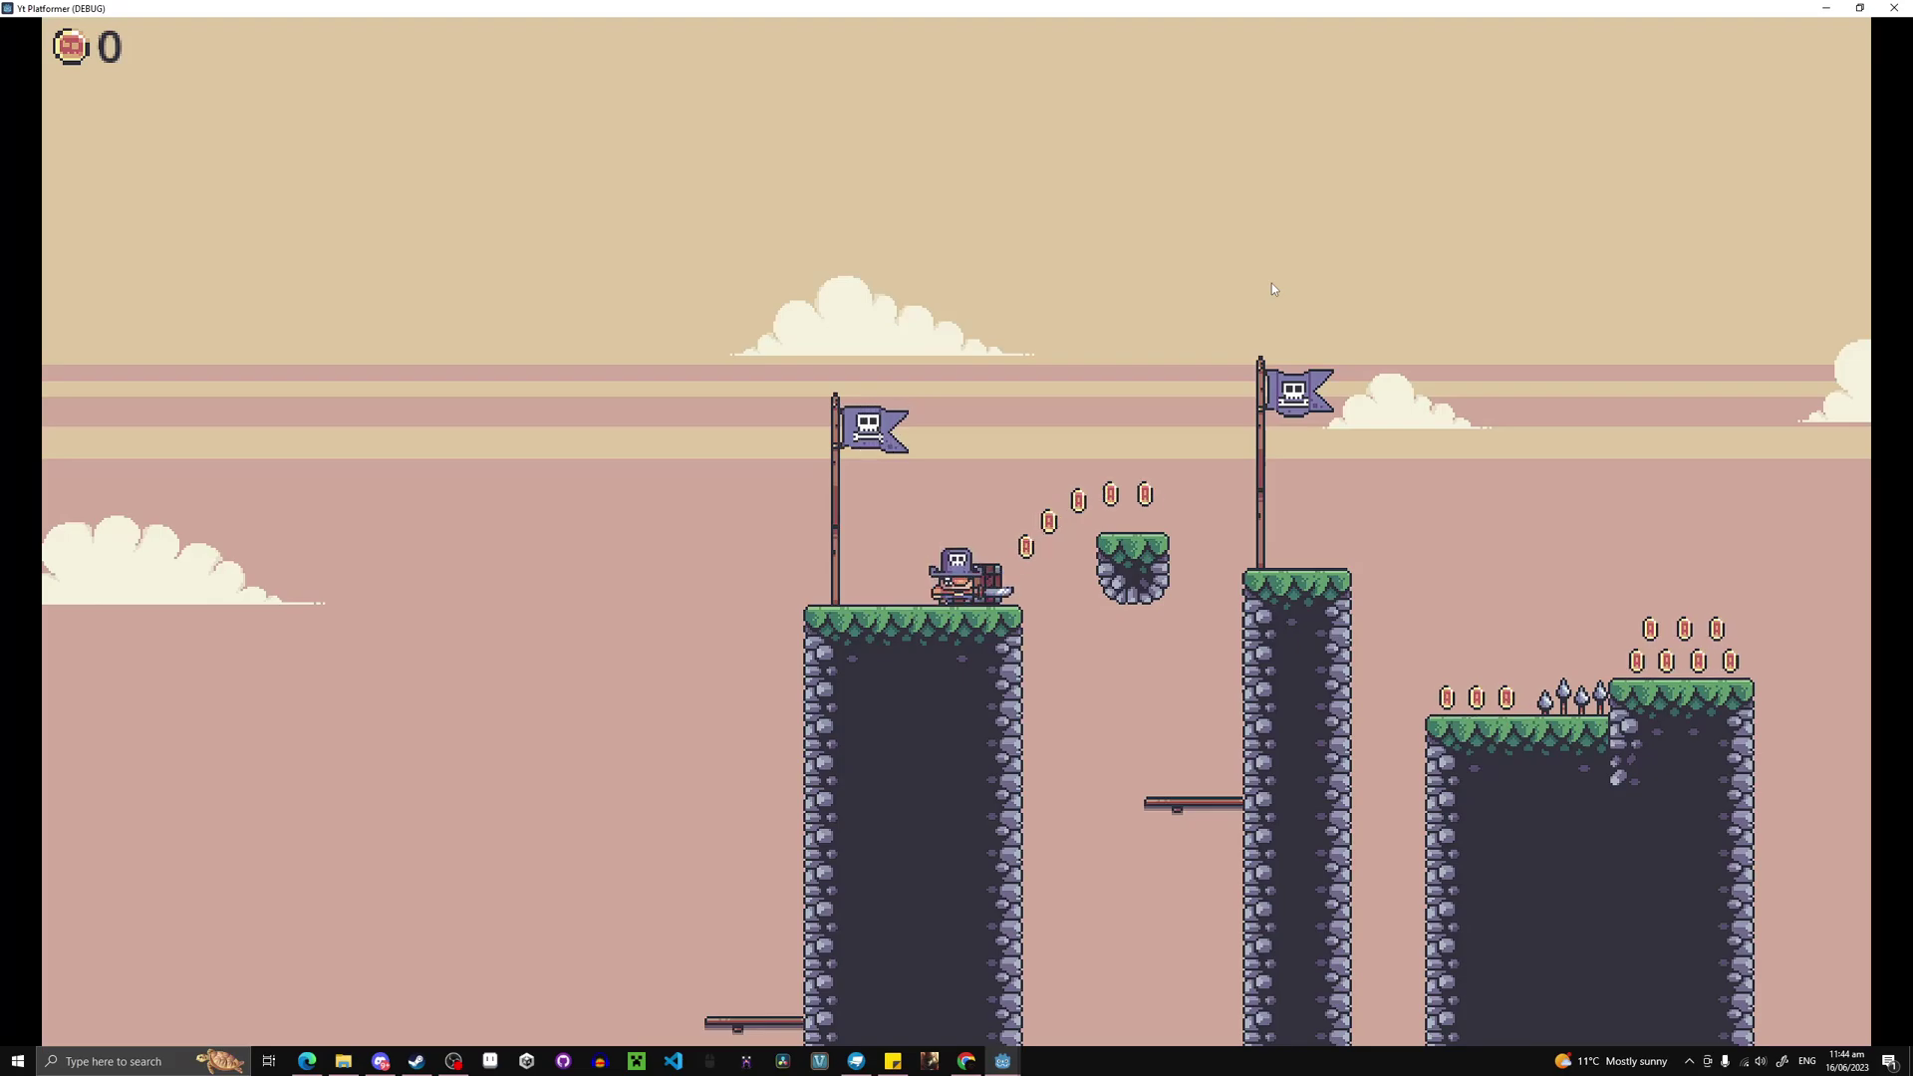
pyautogui.press('a')
pyautogui.press('d')
pyautogui.press('d')
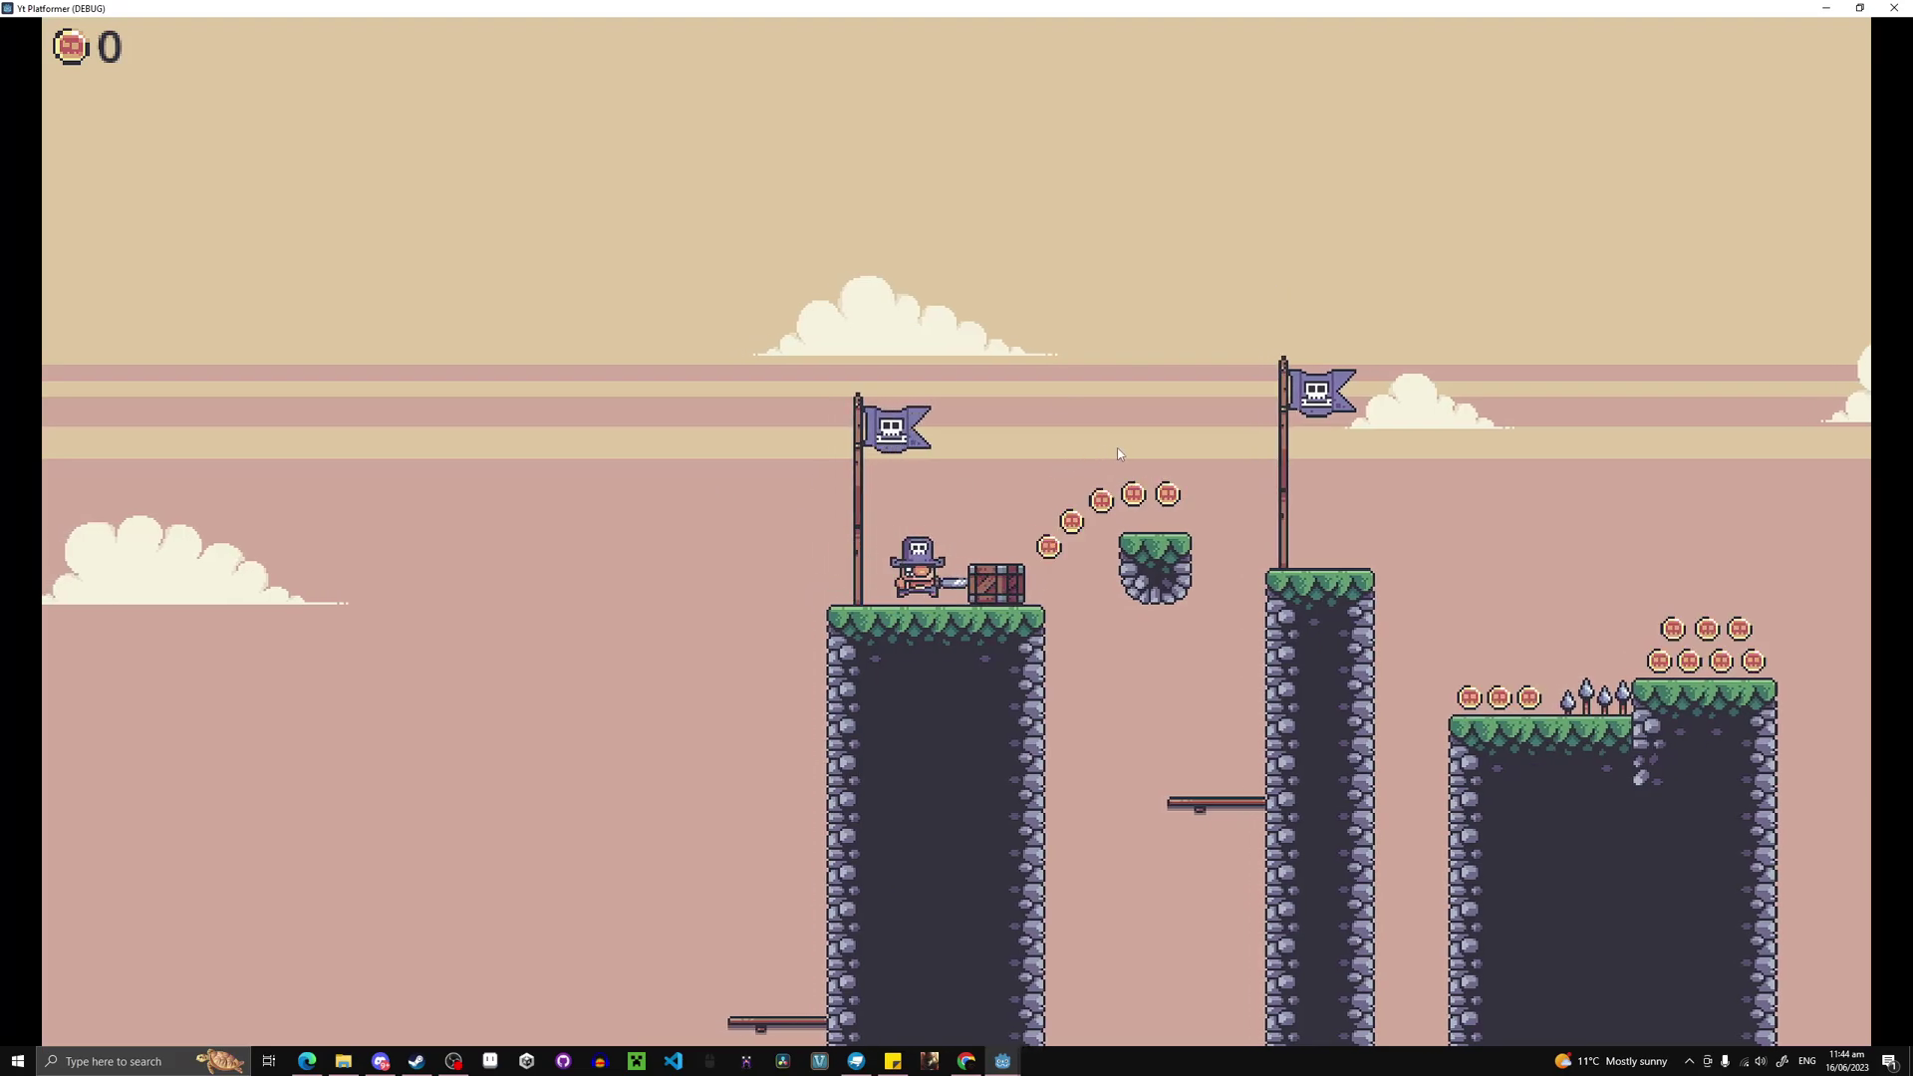
pyautogui.press('space')
pyautogui.press('space')
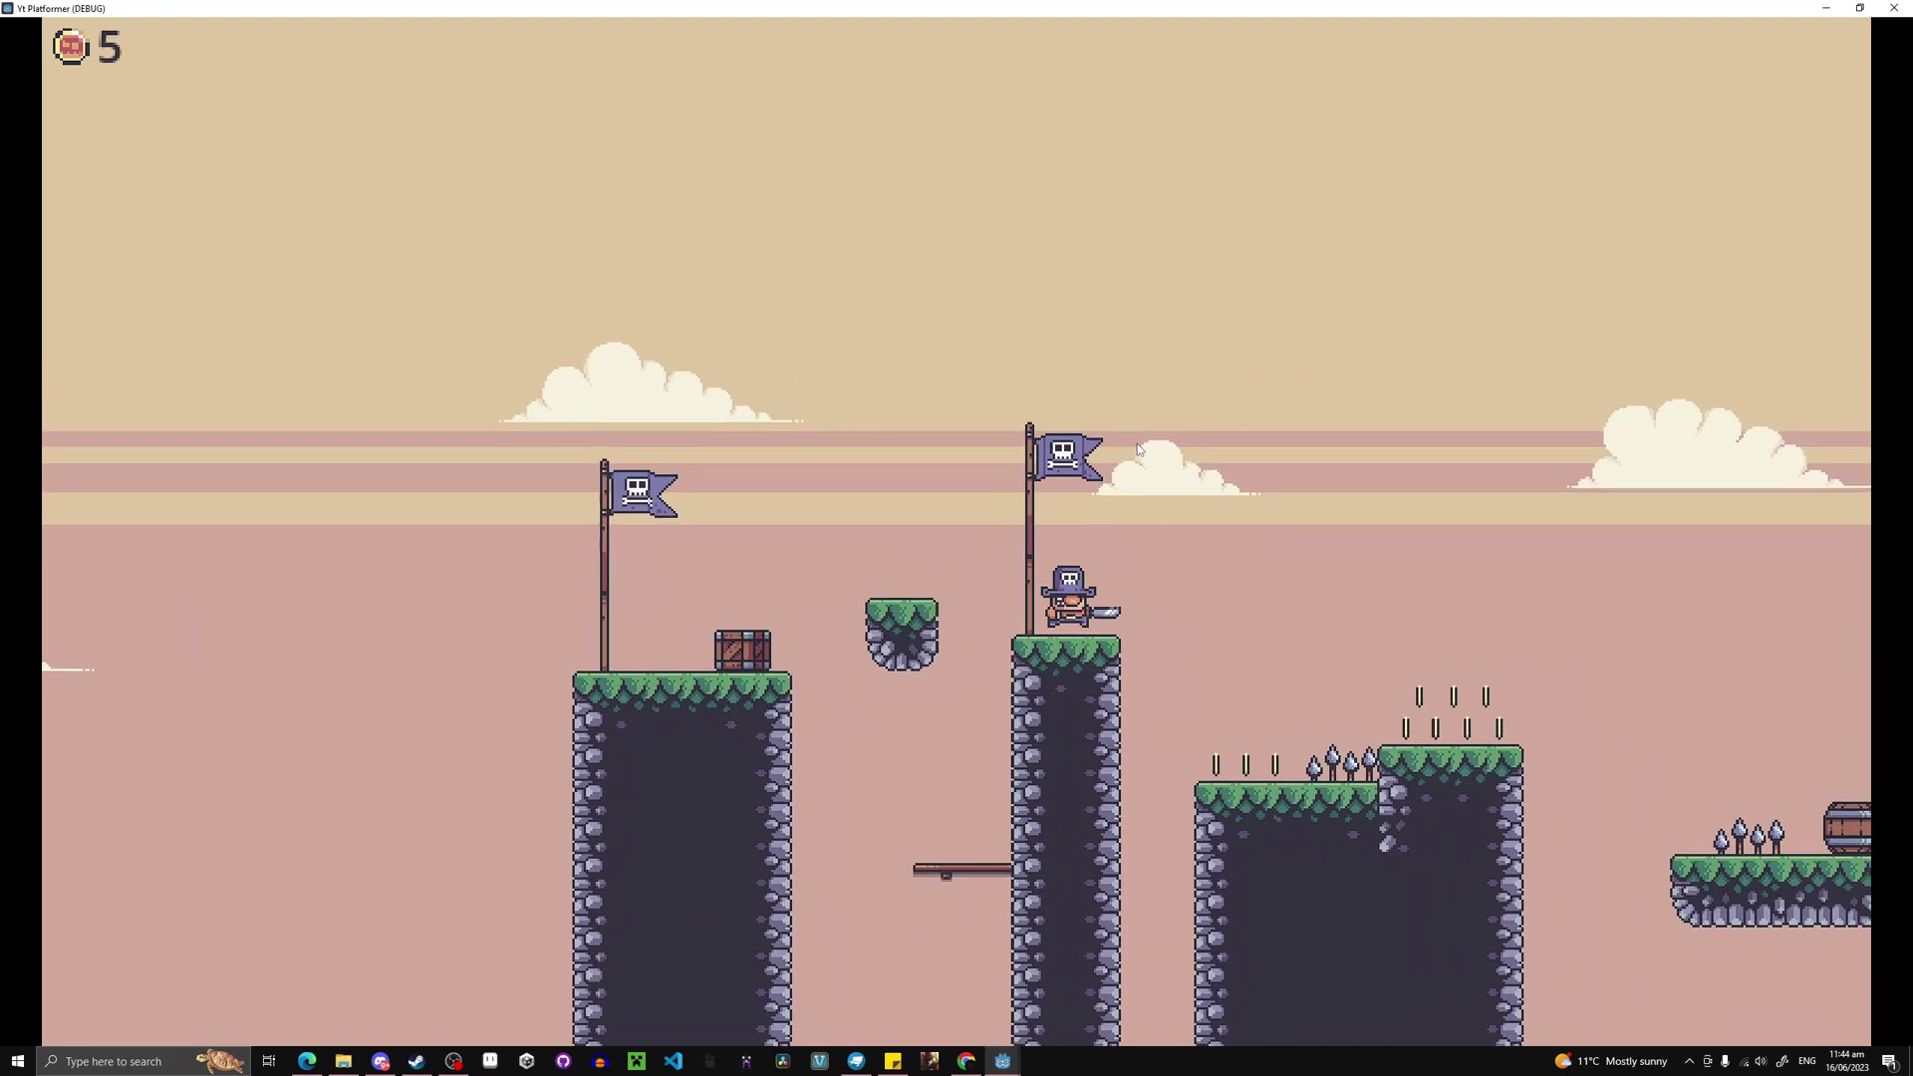
pyautogui.press('space')
pyautogui.press('a')
pyautogui.press('d')
pyautogui.press('space')
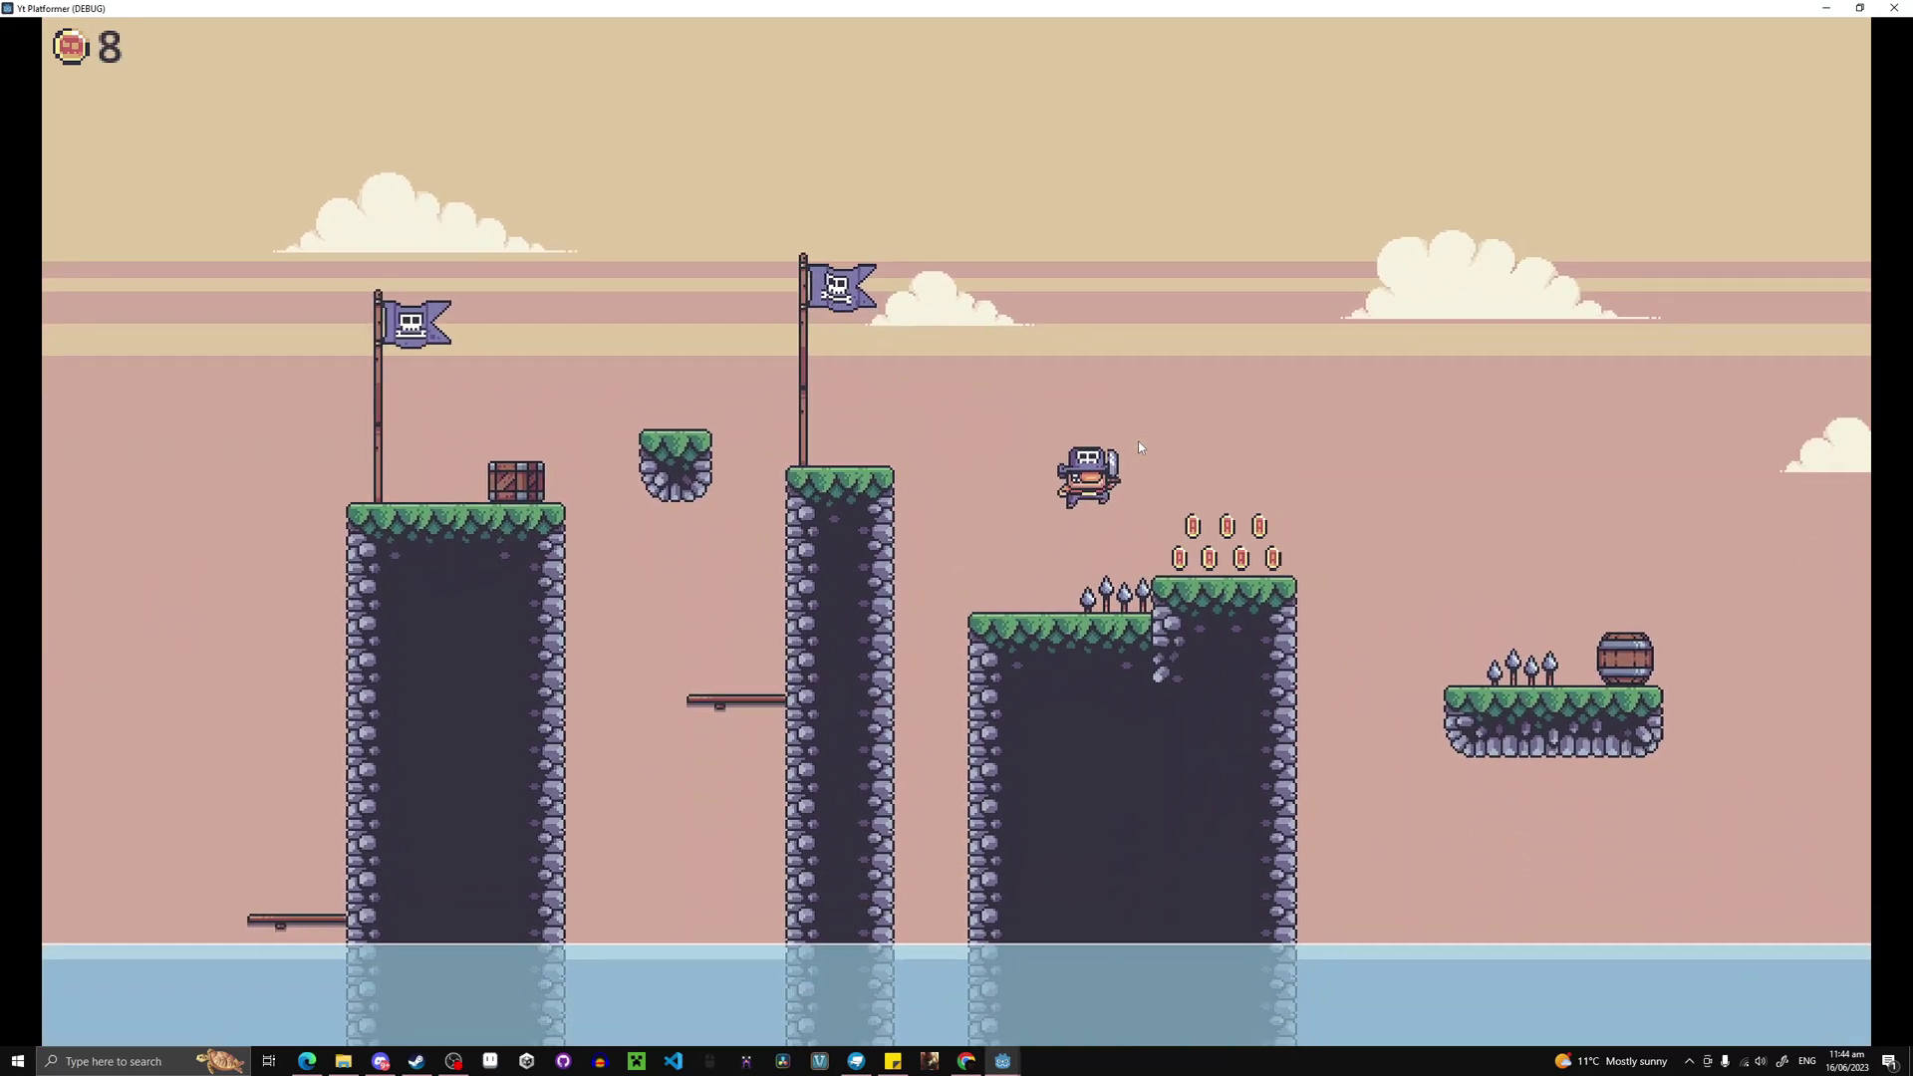
pyautogui.press('Right')
pyautogui.press('space')
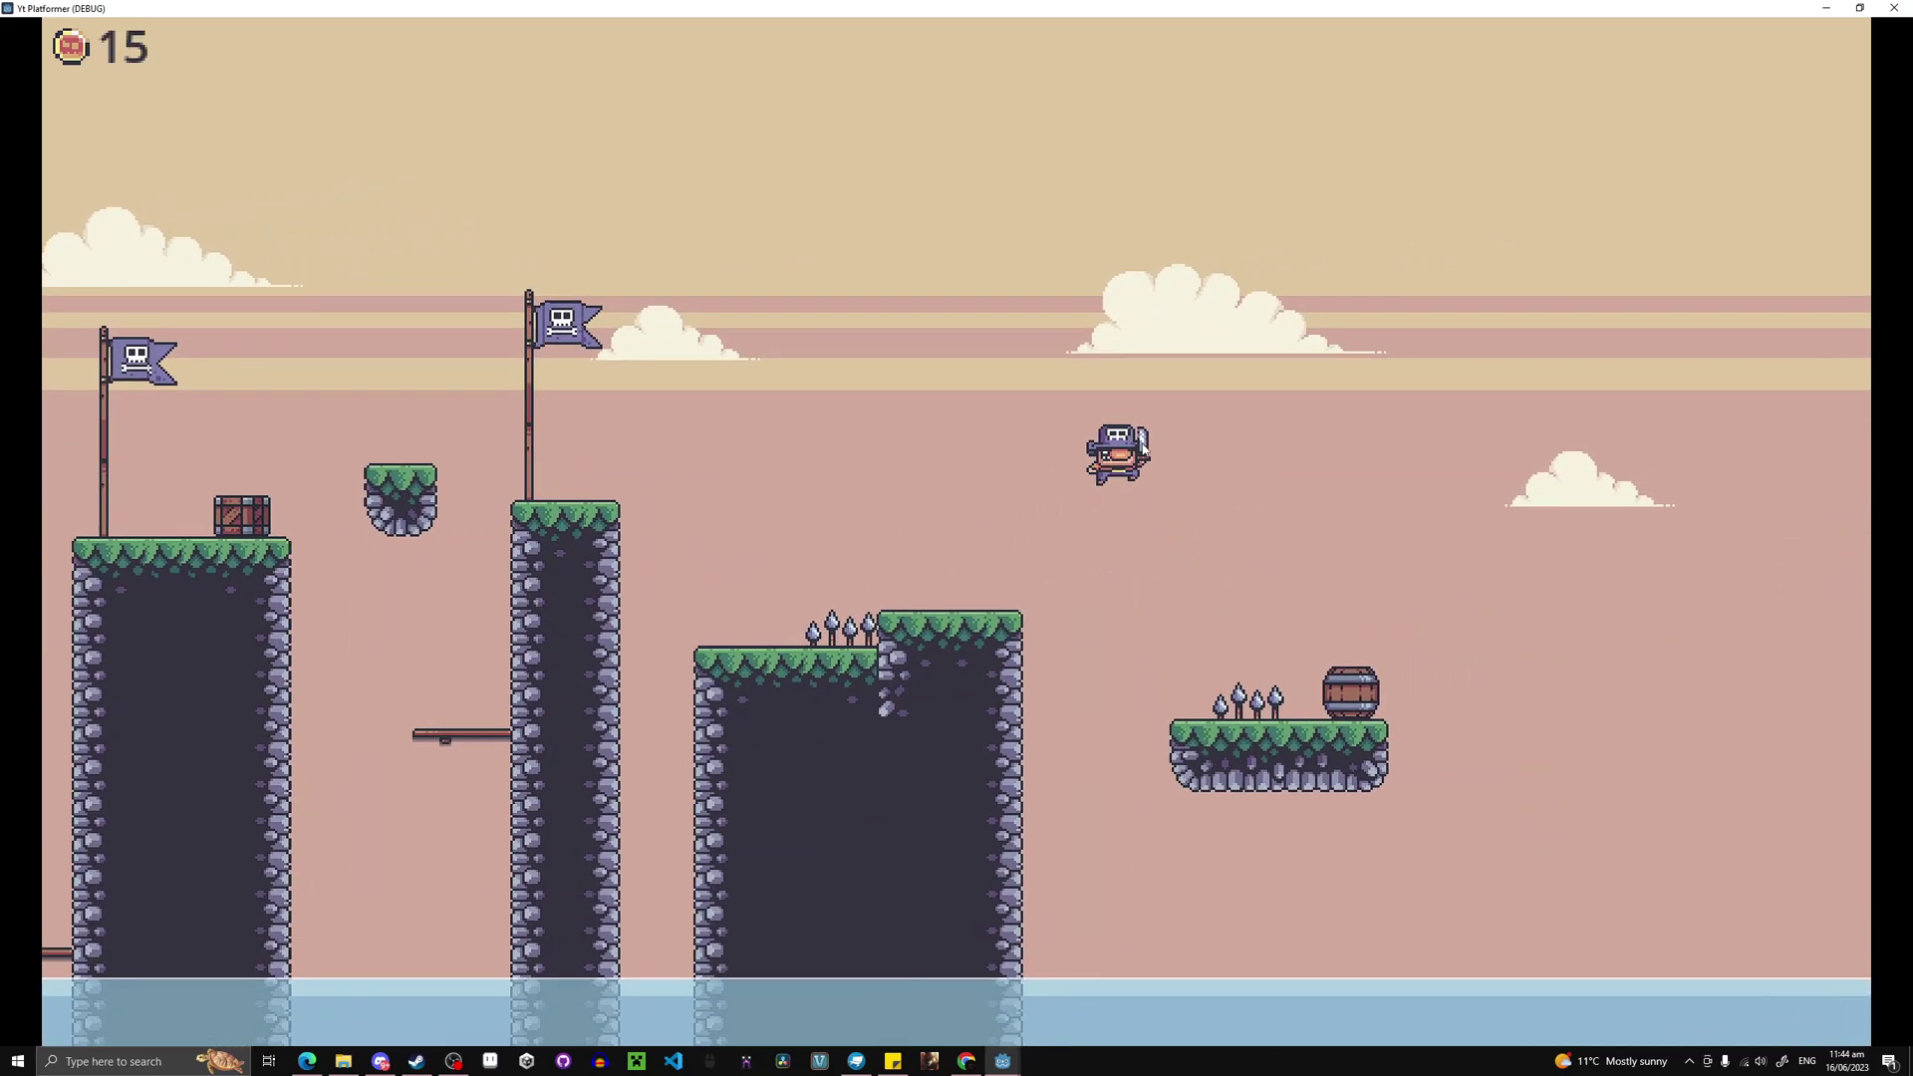
# Run and jump the player back and forth across all platforms to examine the on-screen coin counter during movement, and close the running game.
pyautogui.press('space')
pyautogui.press('Right')
pyautogui.press('Left')
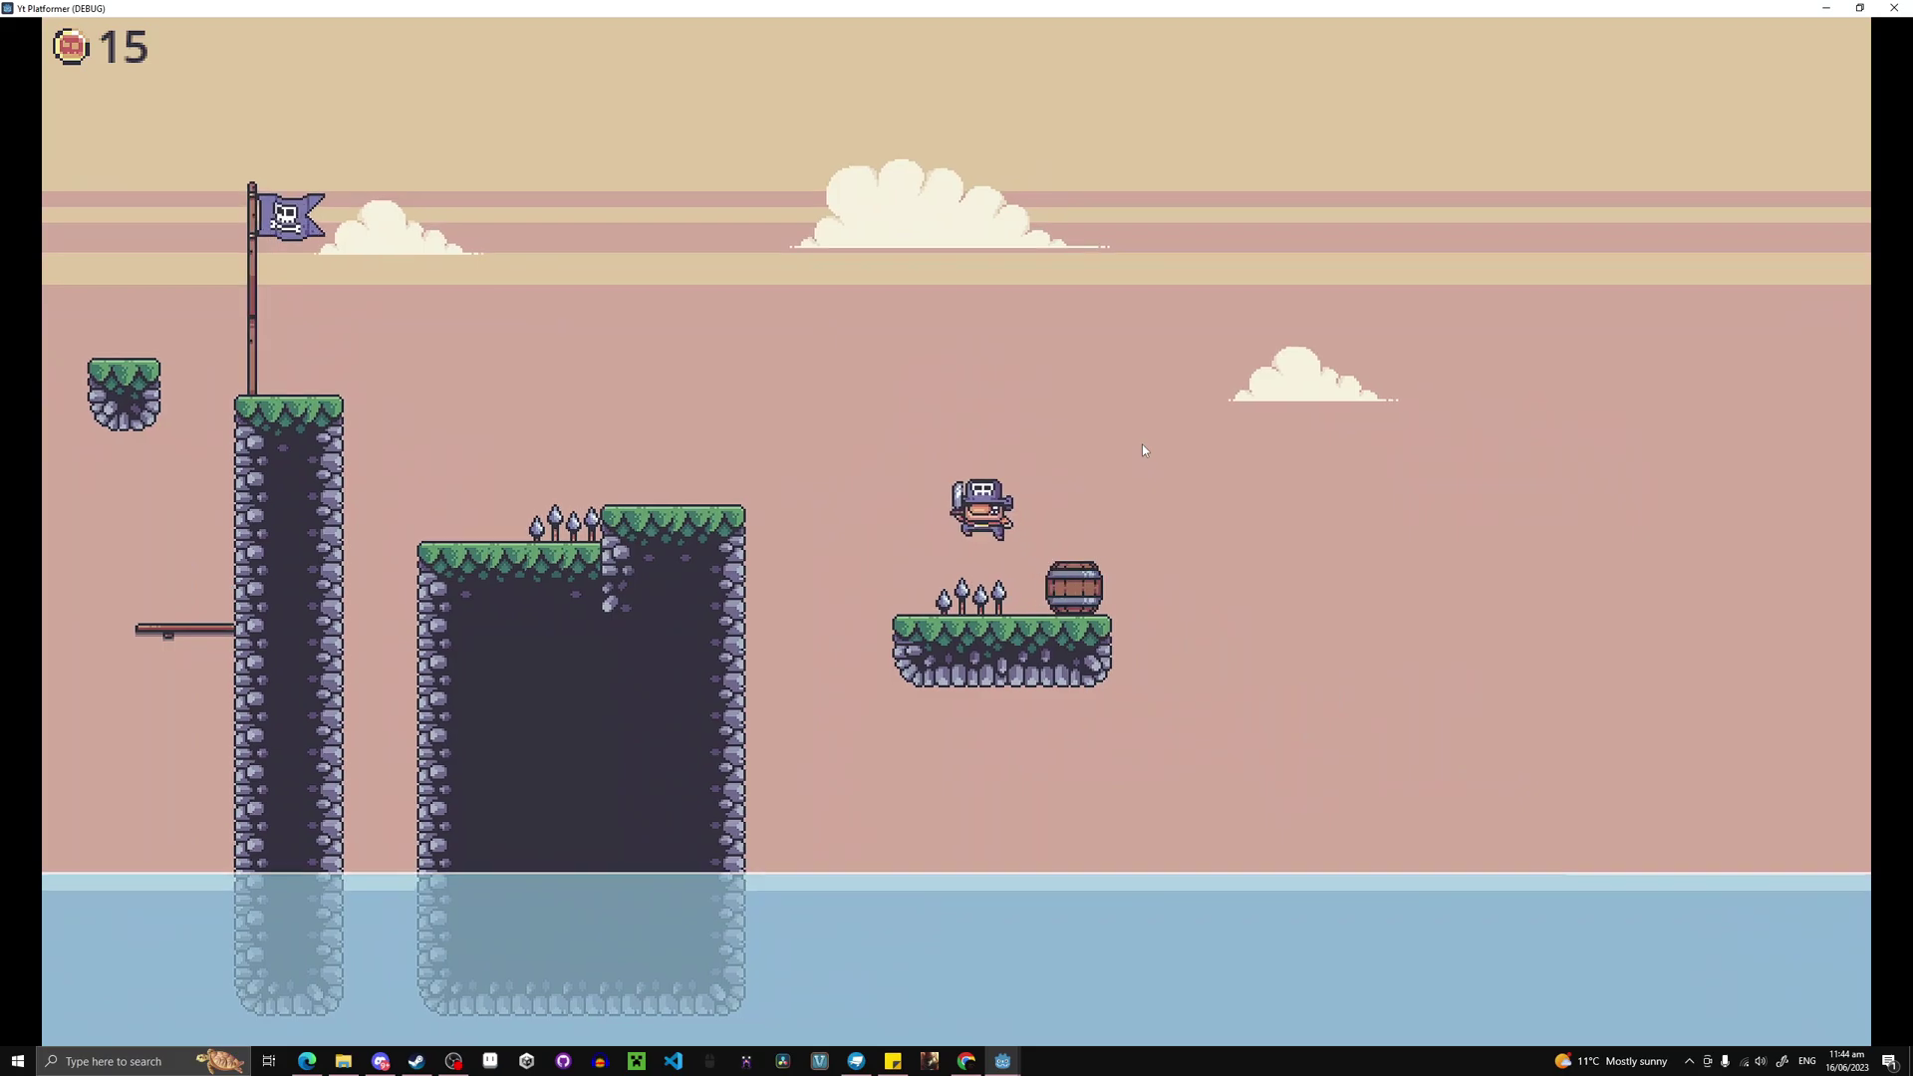
pyautogui.press('Left')
pyautogui.press('space')
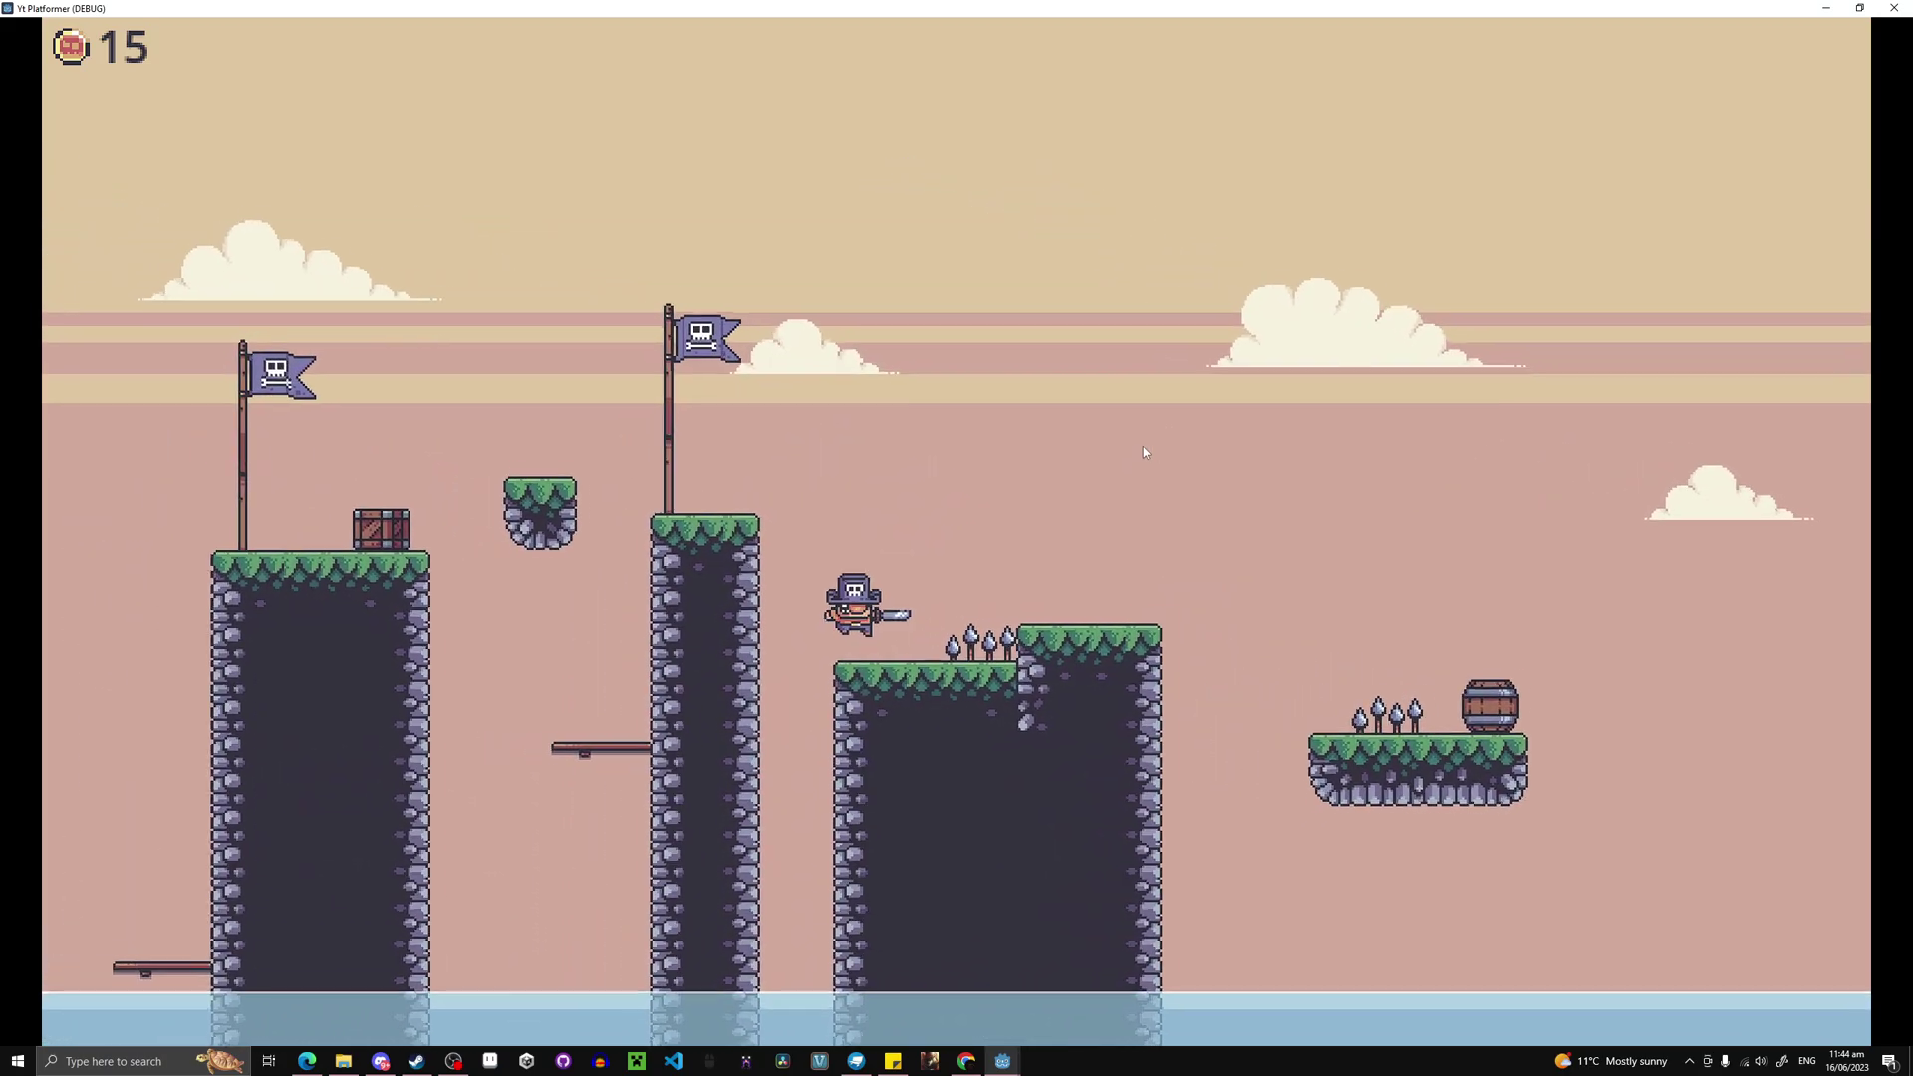
pyautogui.press('Right')
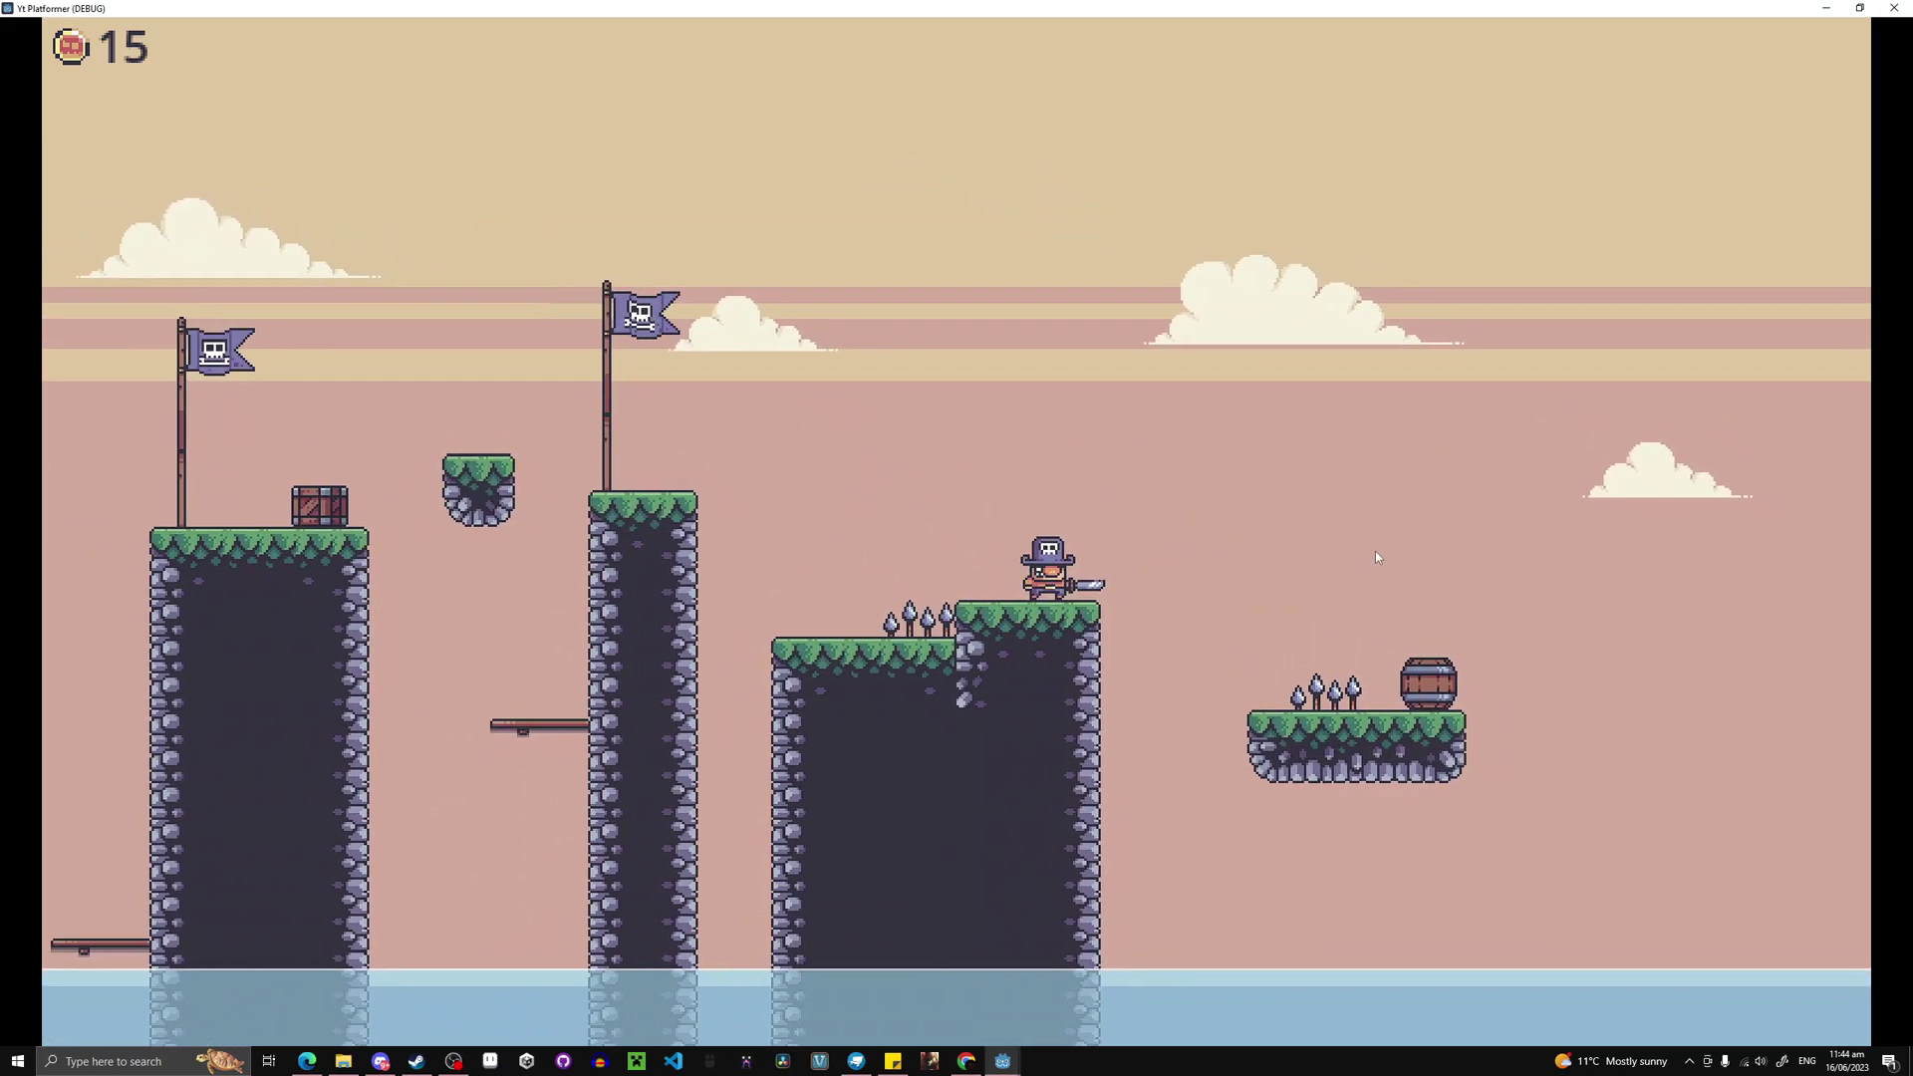
pyautogui.press('space')
pyautogui.press('Right')
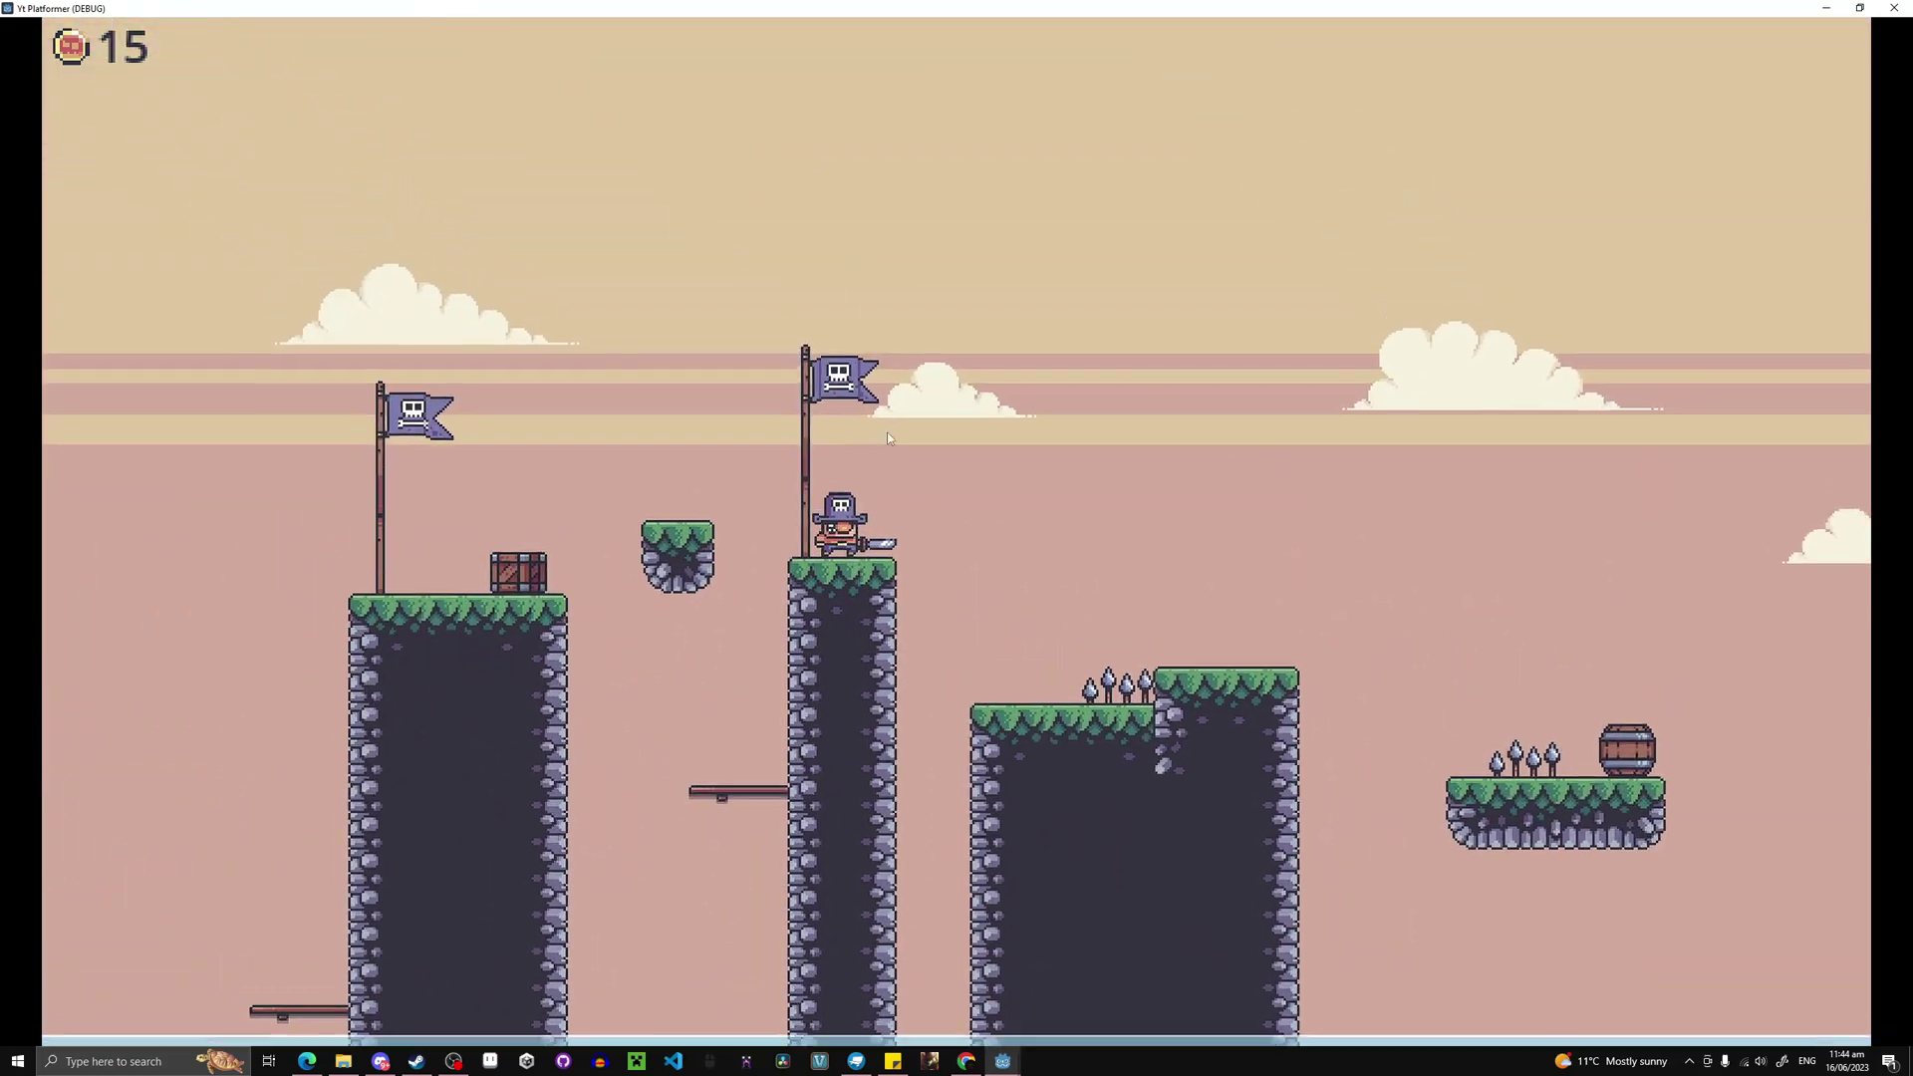
pyautogui.press('Left')
pyautogui.press('space')
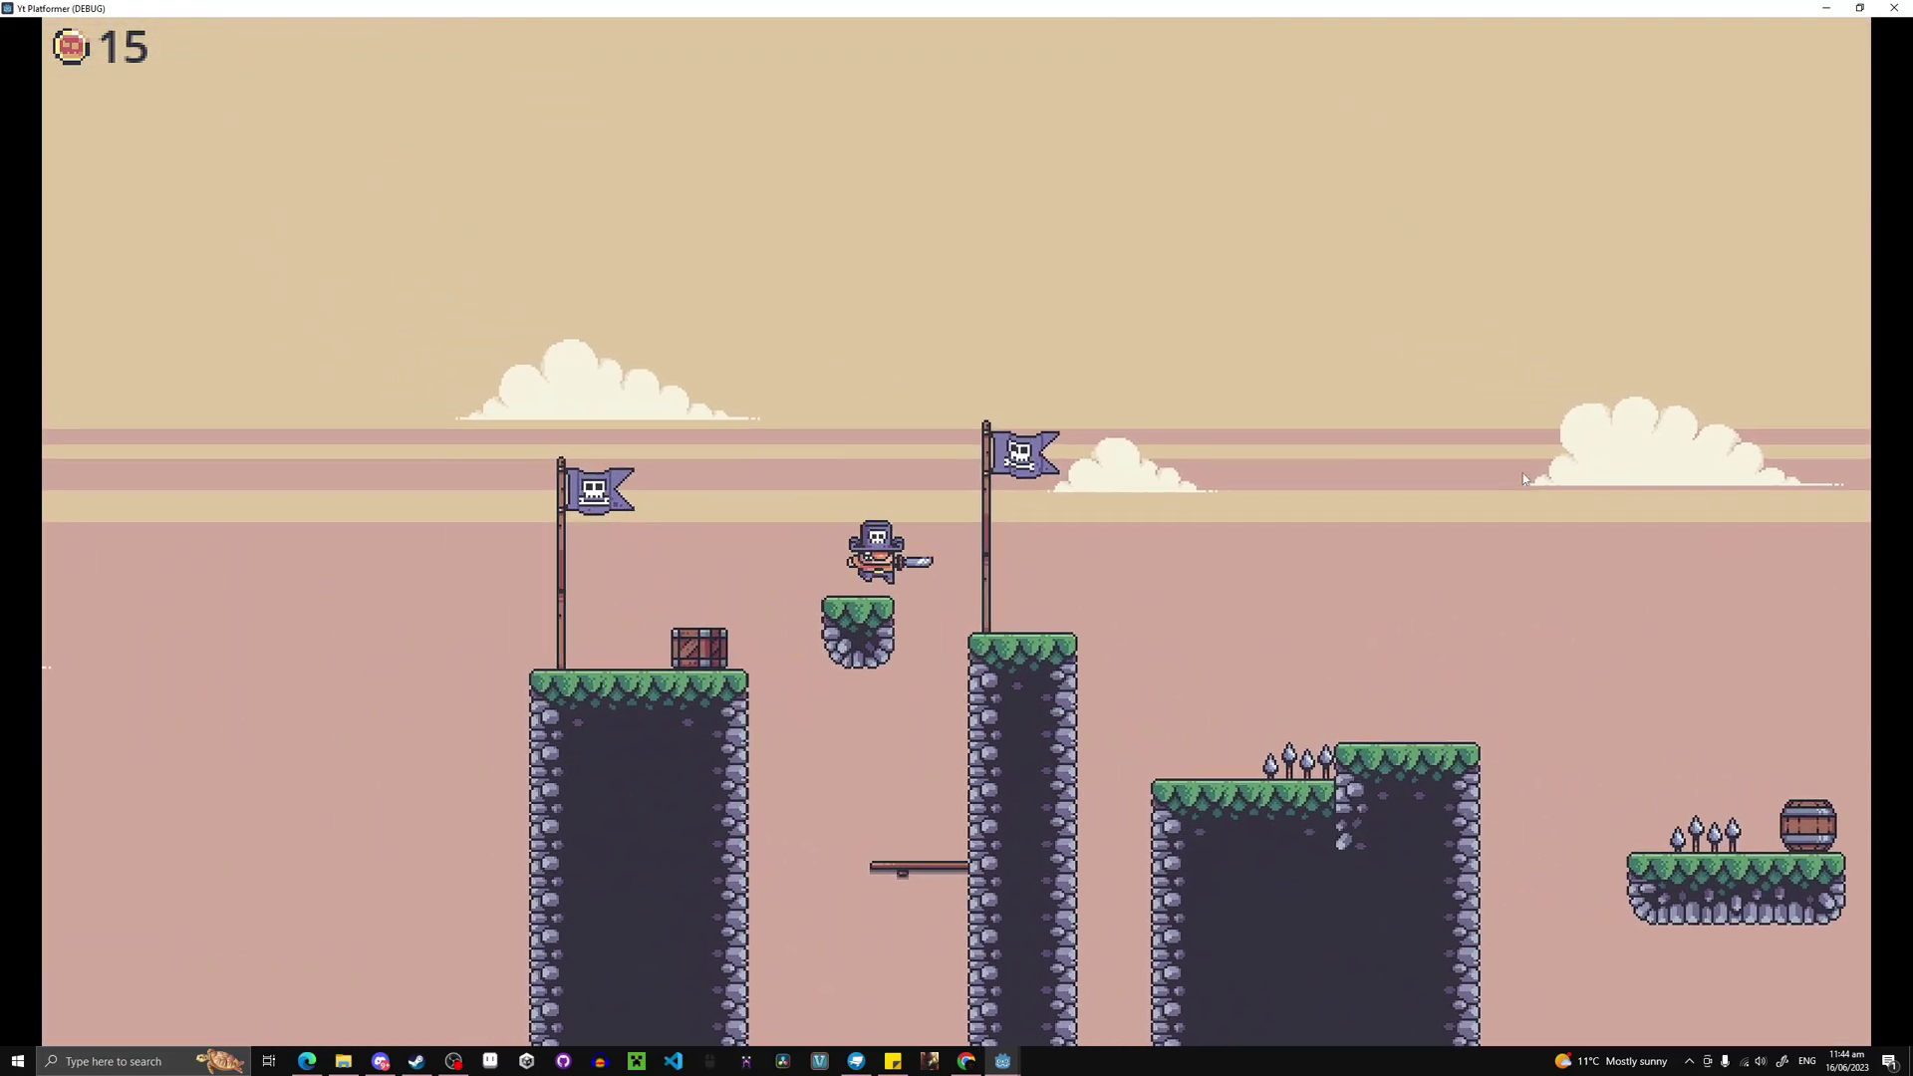
pyautogui.press('Left')
pyautogui.press('space')
pyautogui.press('Right')
pyautogui.press('space')
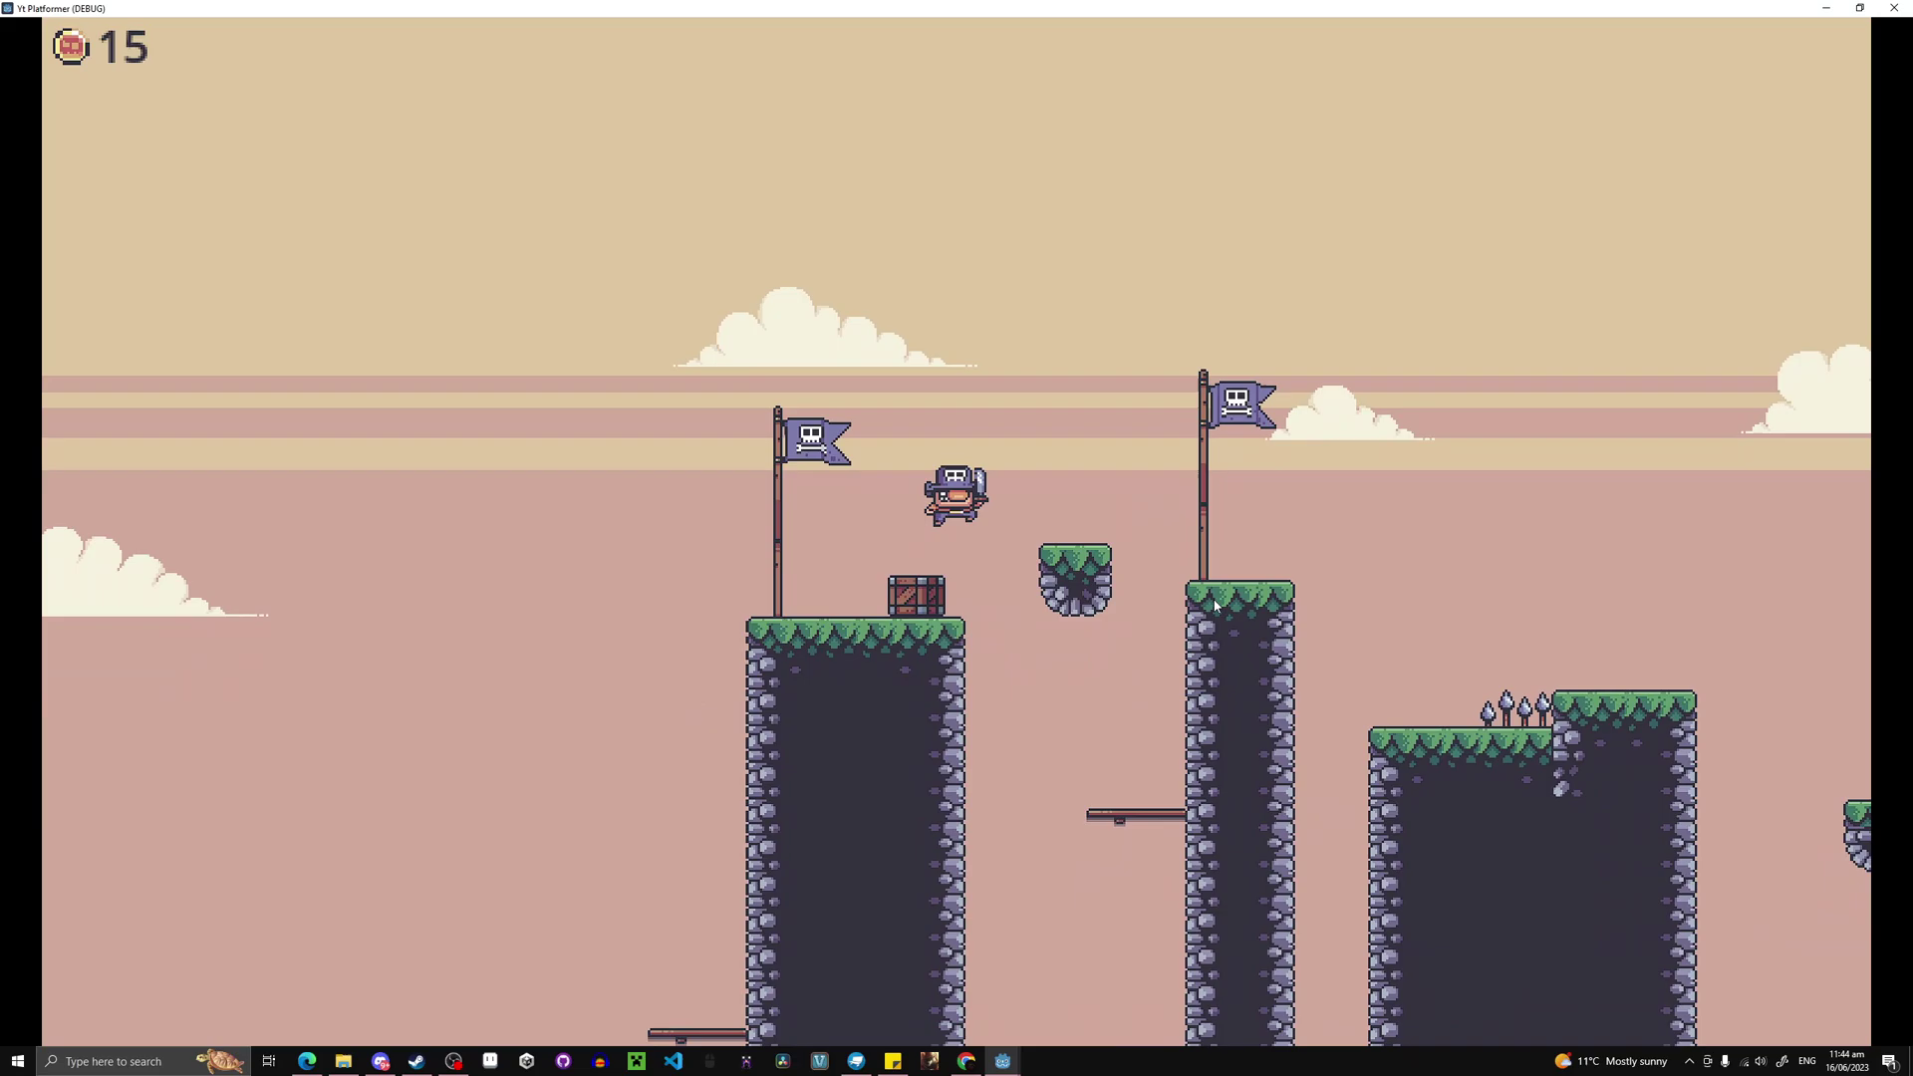
pyautogui.press('Right')
pyautogui.press('space')
pyautogui.press('space')
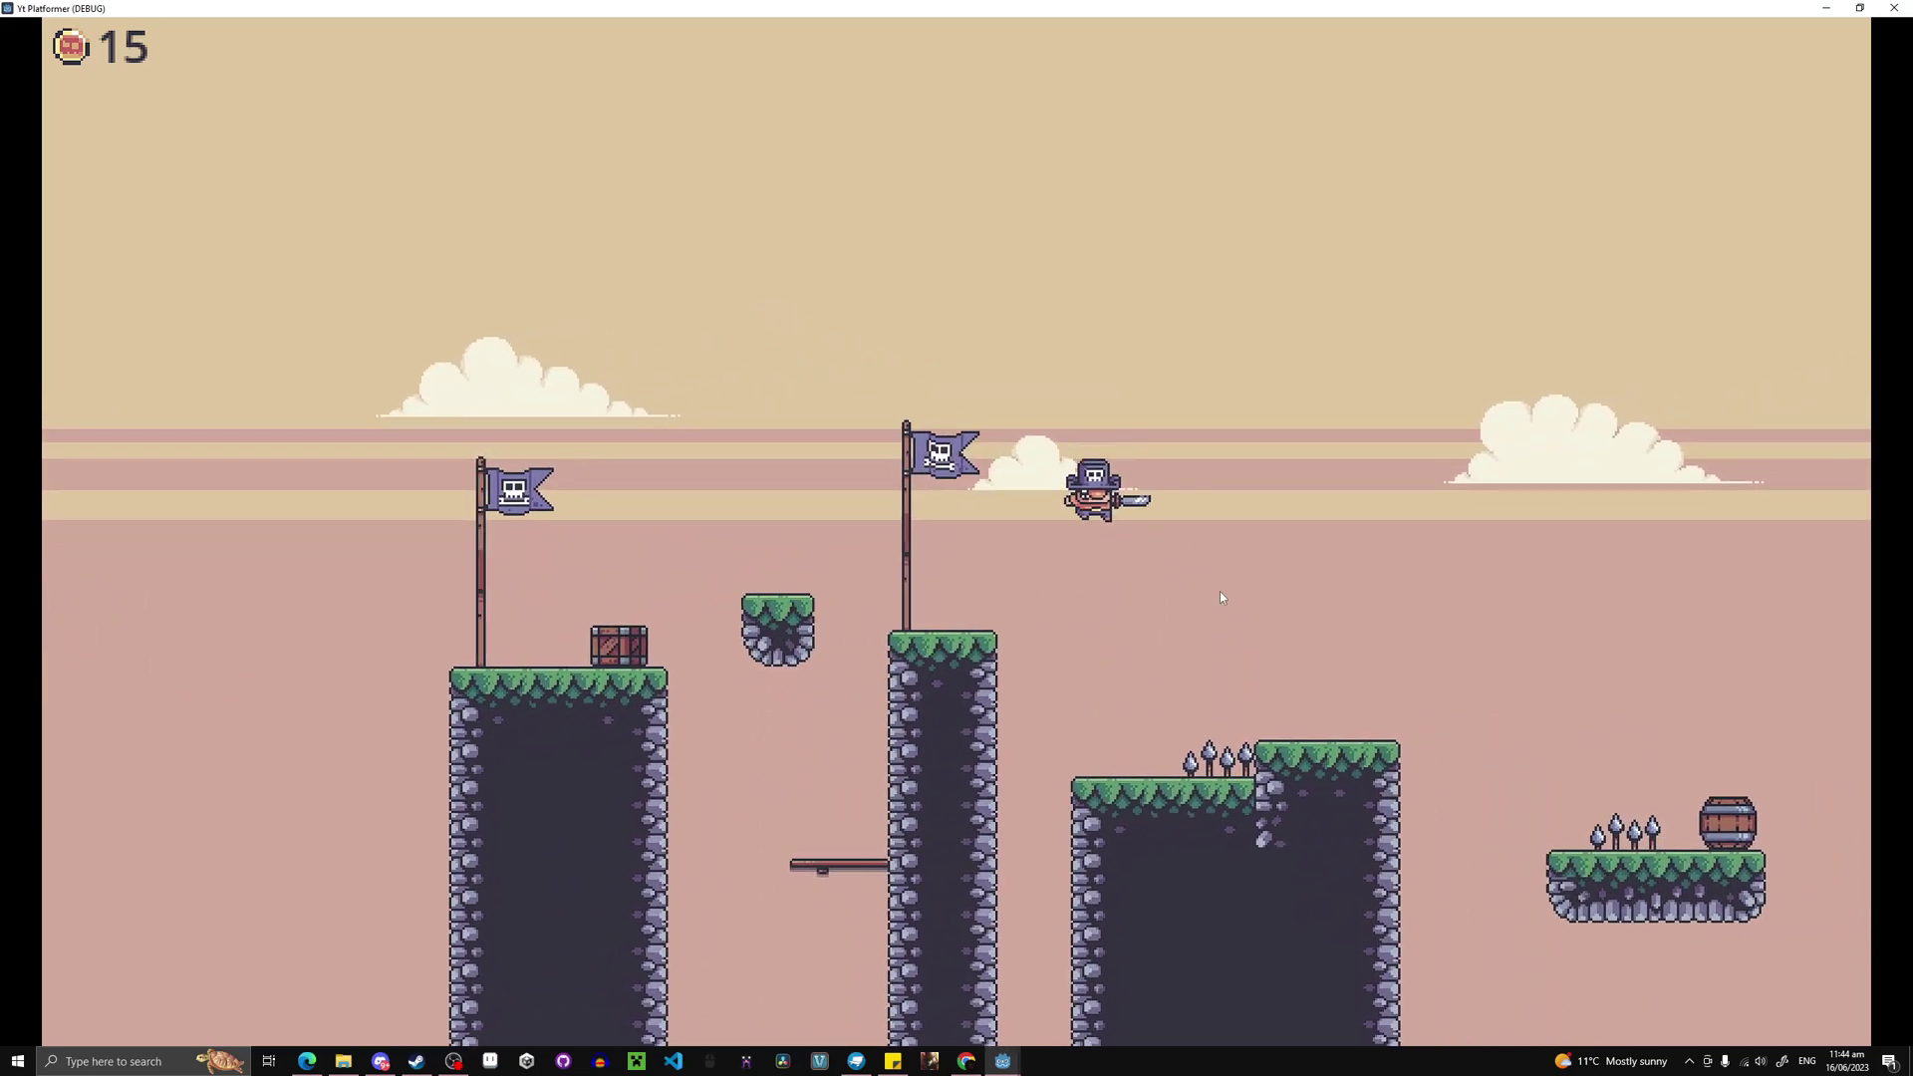
pyautogui.press('Right')
pyautogui.press('space')
pyautogui.press('Left')
pyautogui.press('space')
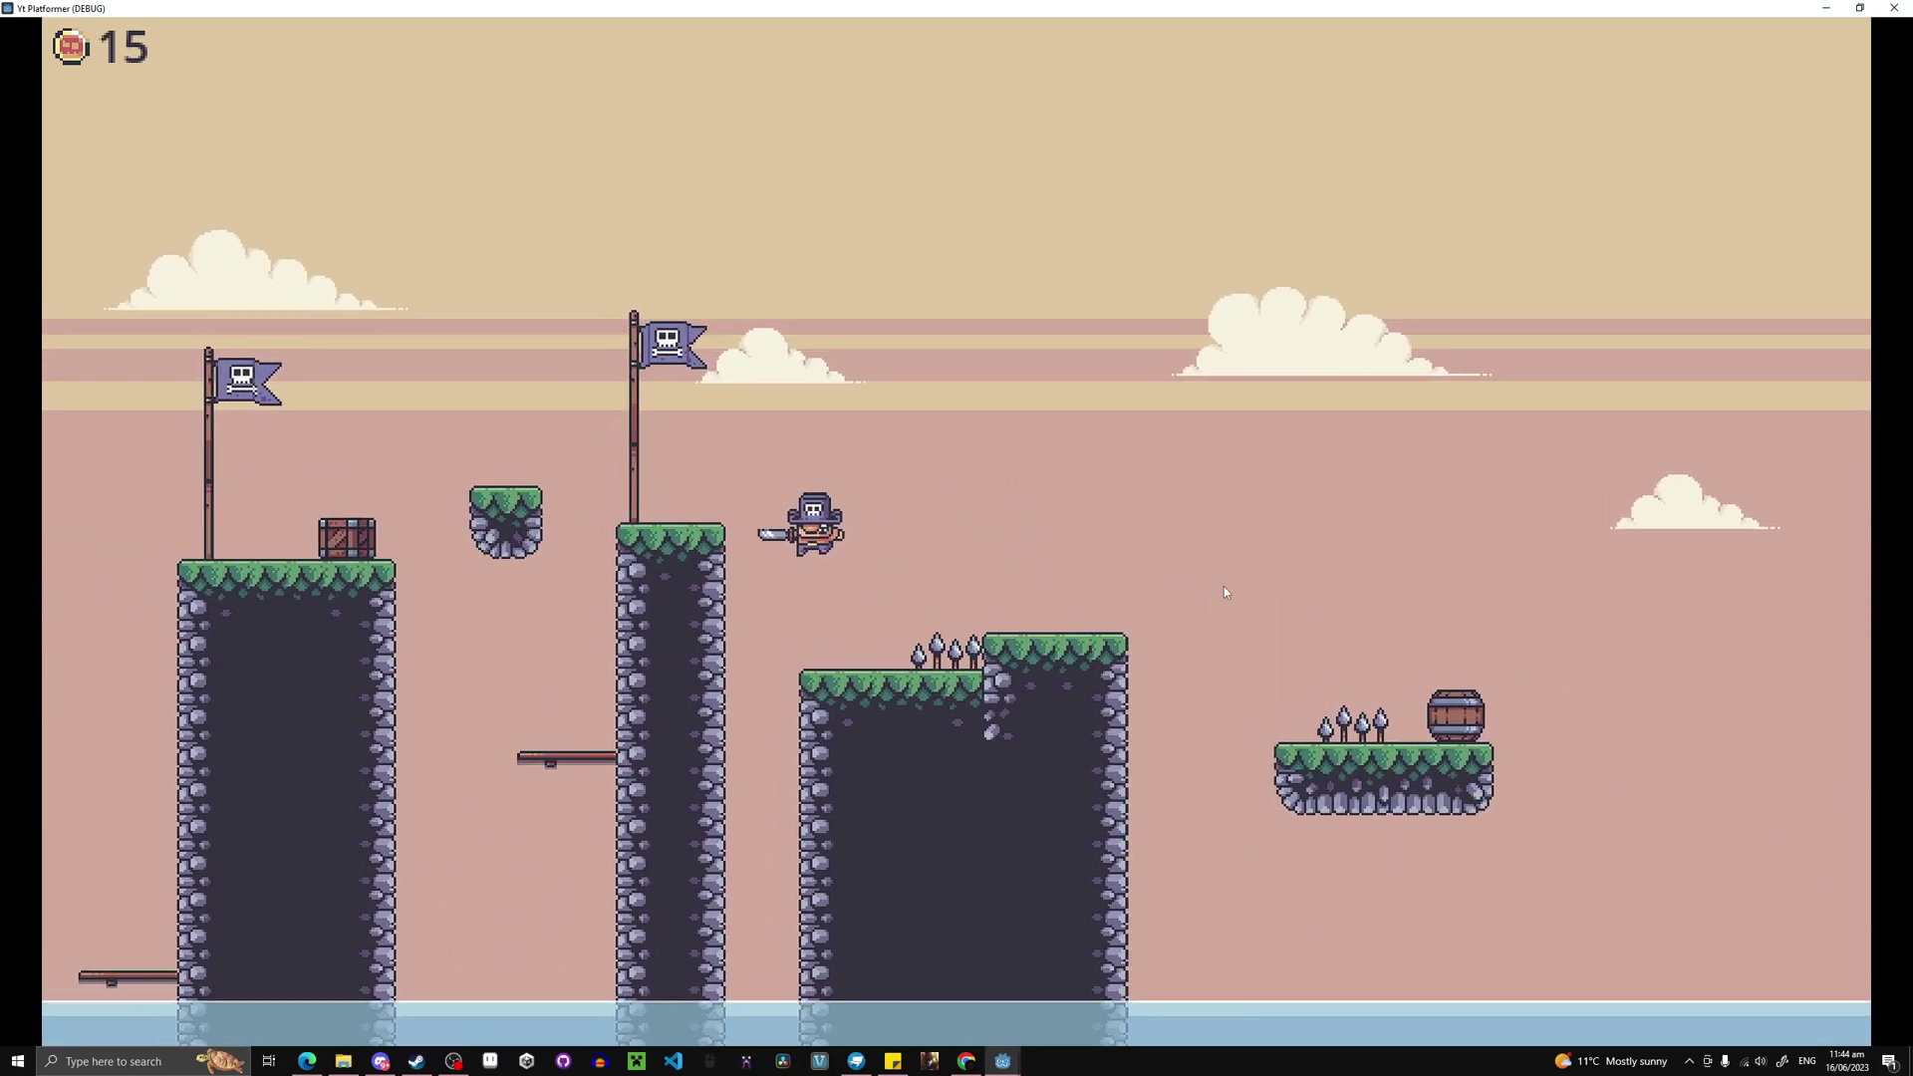
pyautogui.press('Right')
pyautogui.press('space')
pyautogui.press('Right')
pyautogui.press('space')
pyautogui.press('Left')
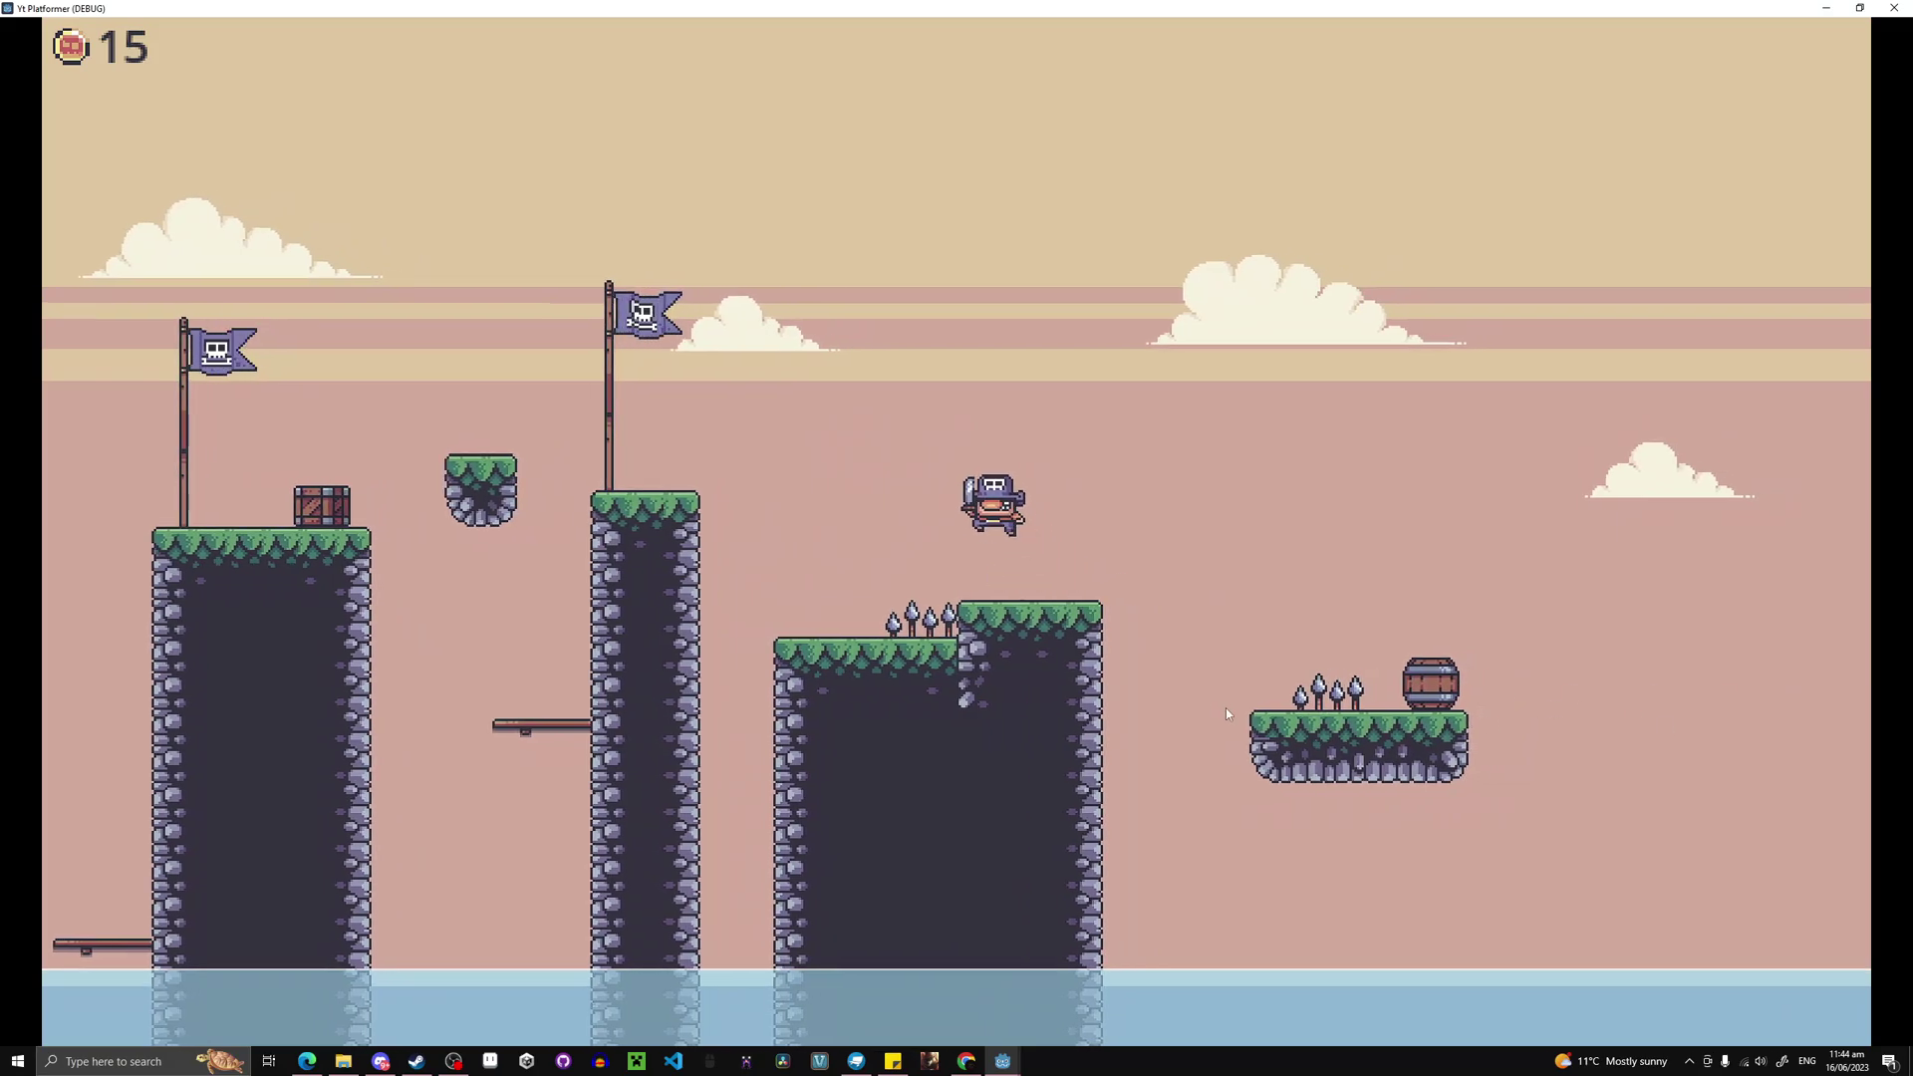
pyautogui.press('Right')
pyautogui.press('space')
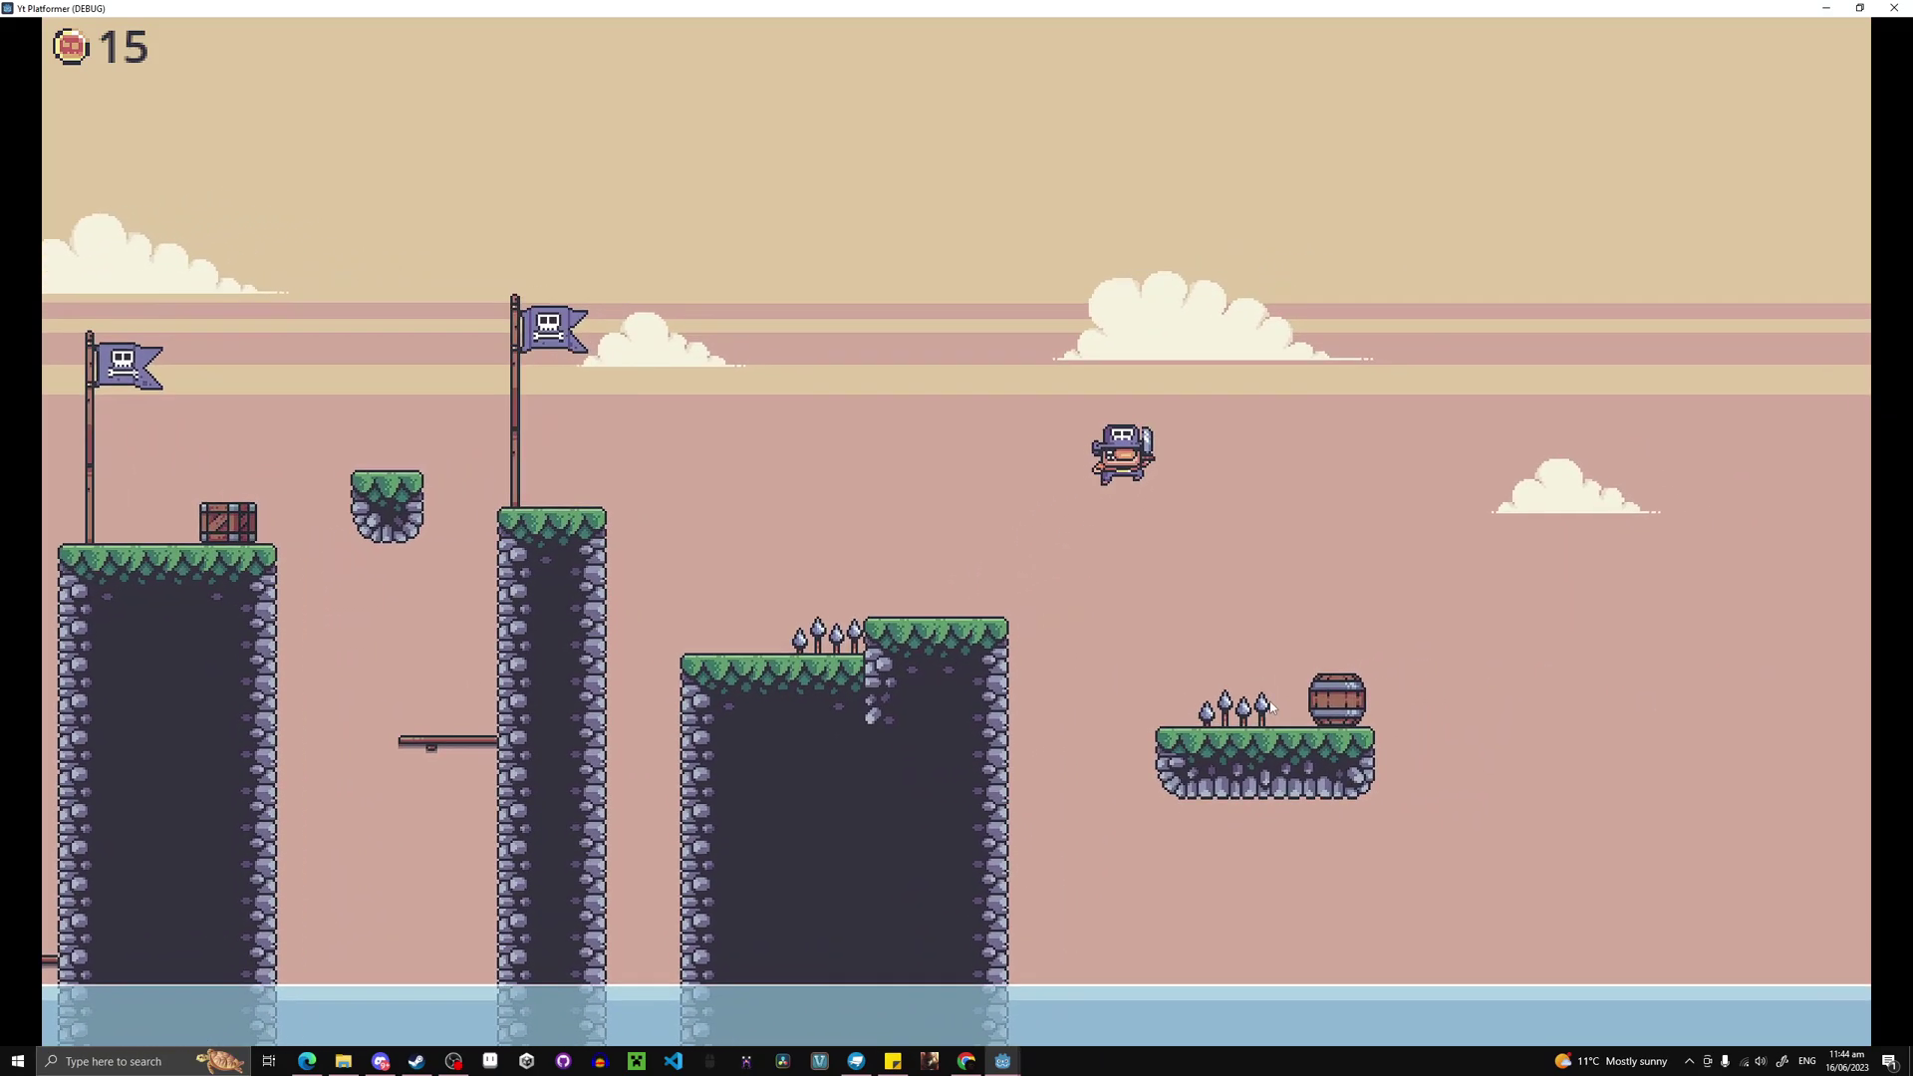
pyautogui.press('Right')
pyautogui.press('space')
pyautogui.press('Left')
pyautogui.press('space')
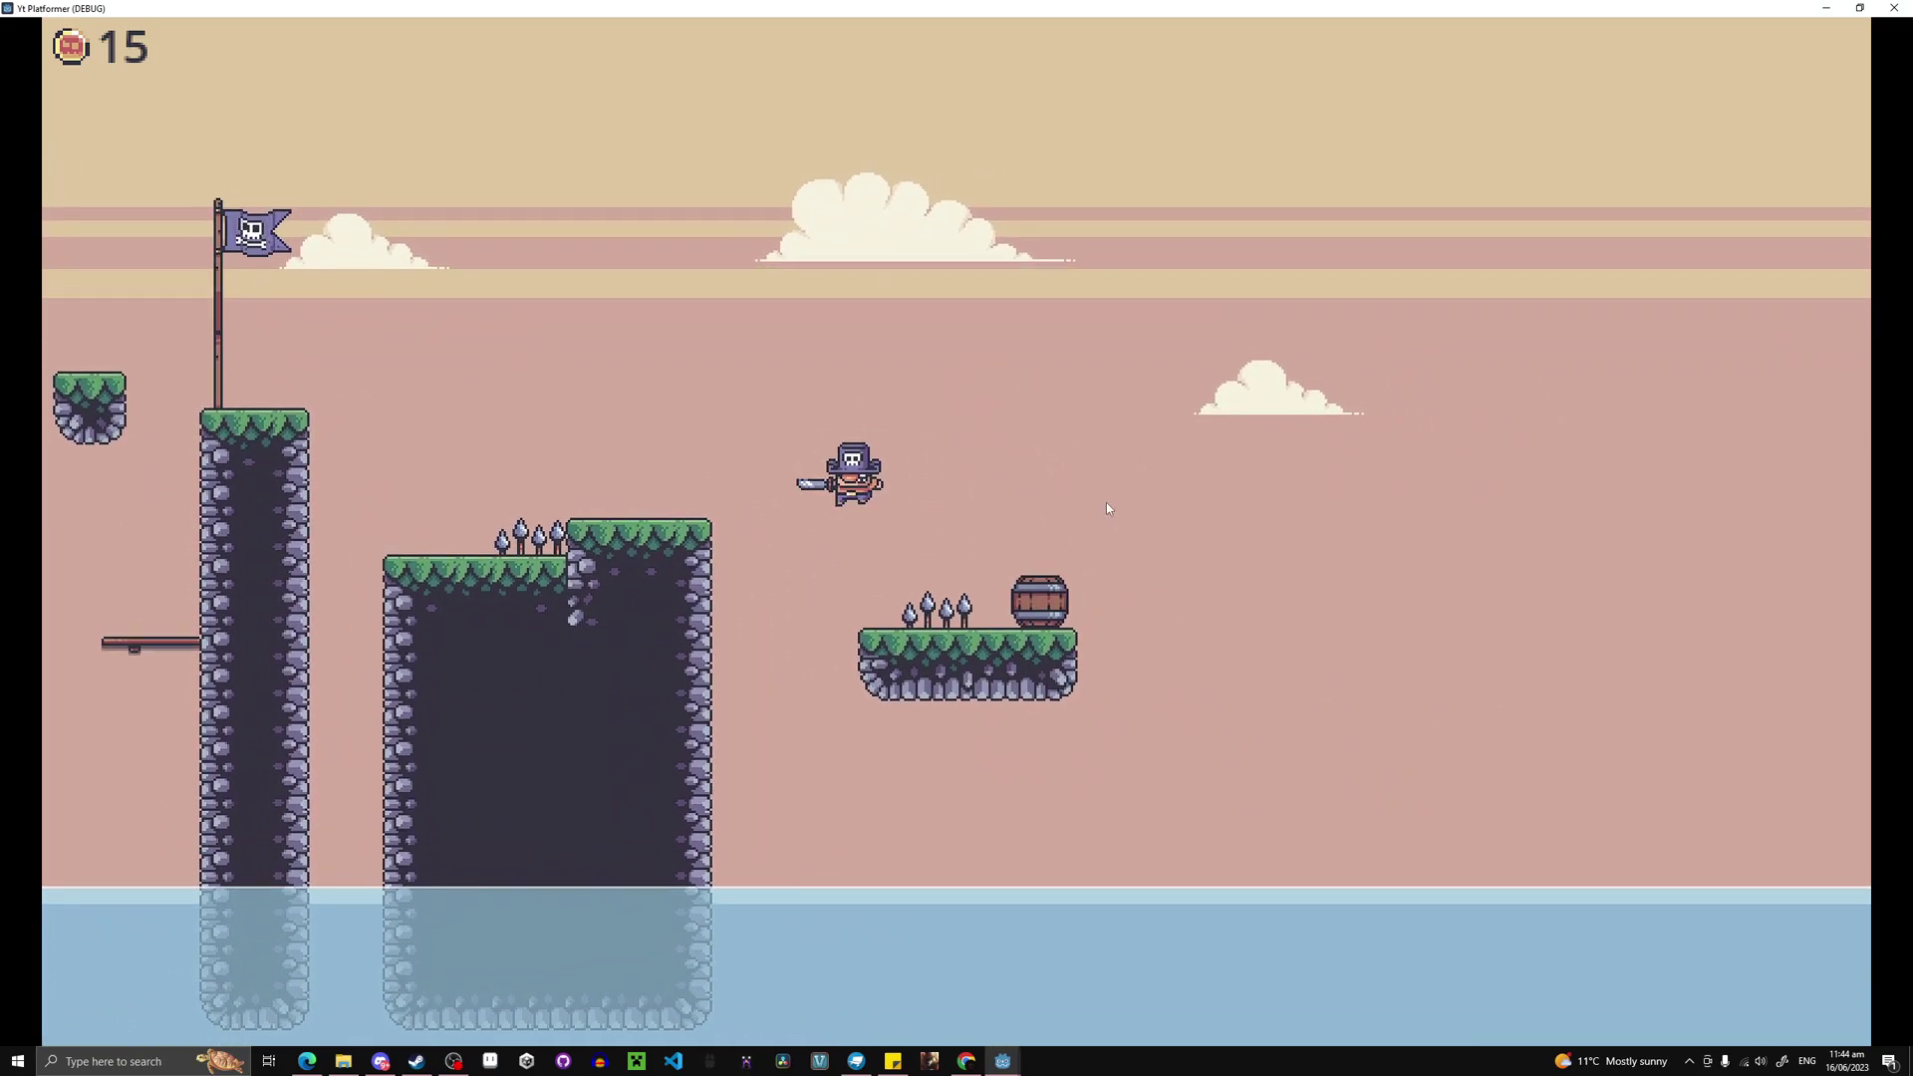
pyautogui.press('Left')
pyautogui.press('space')
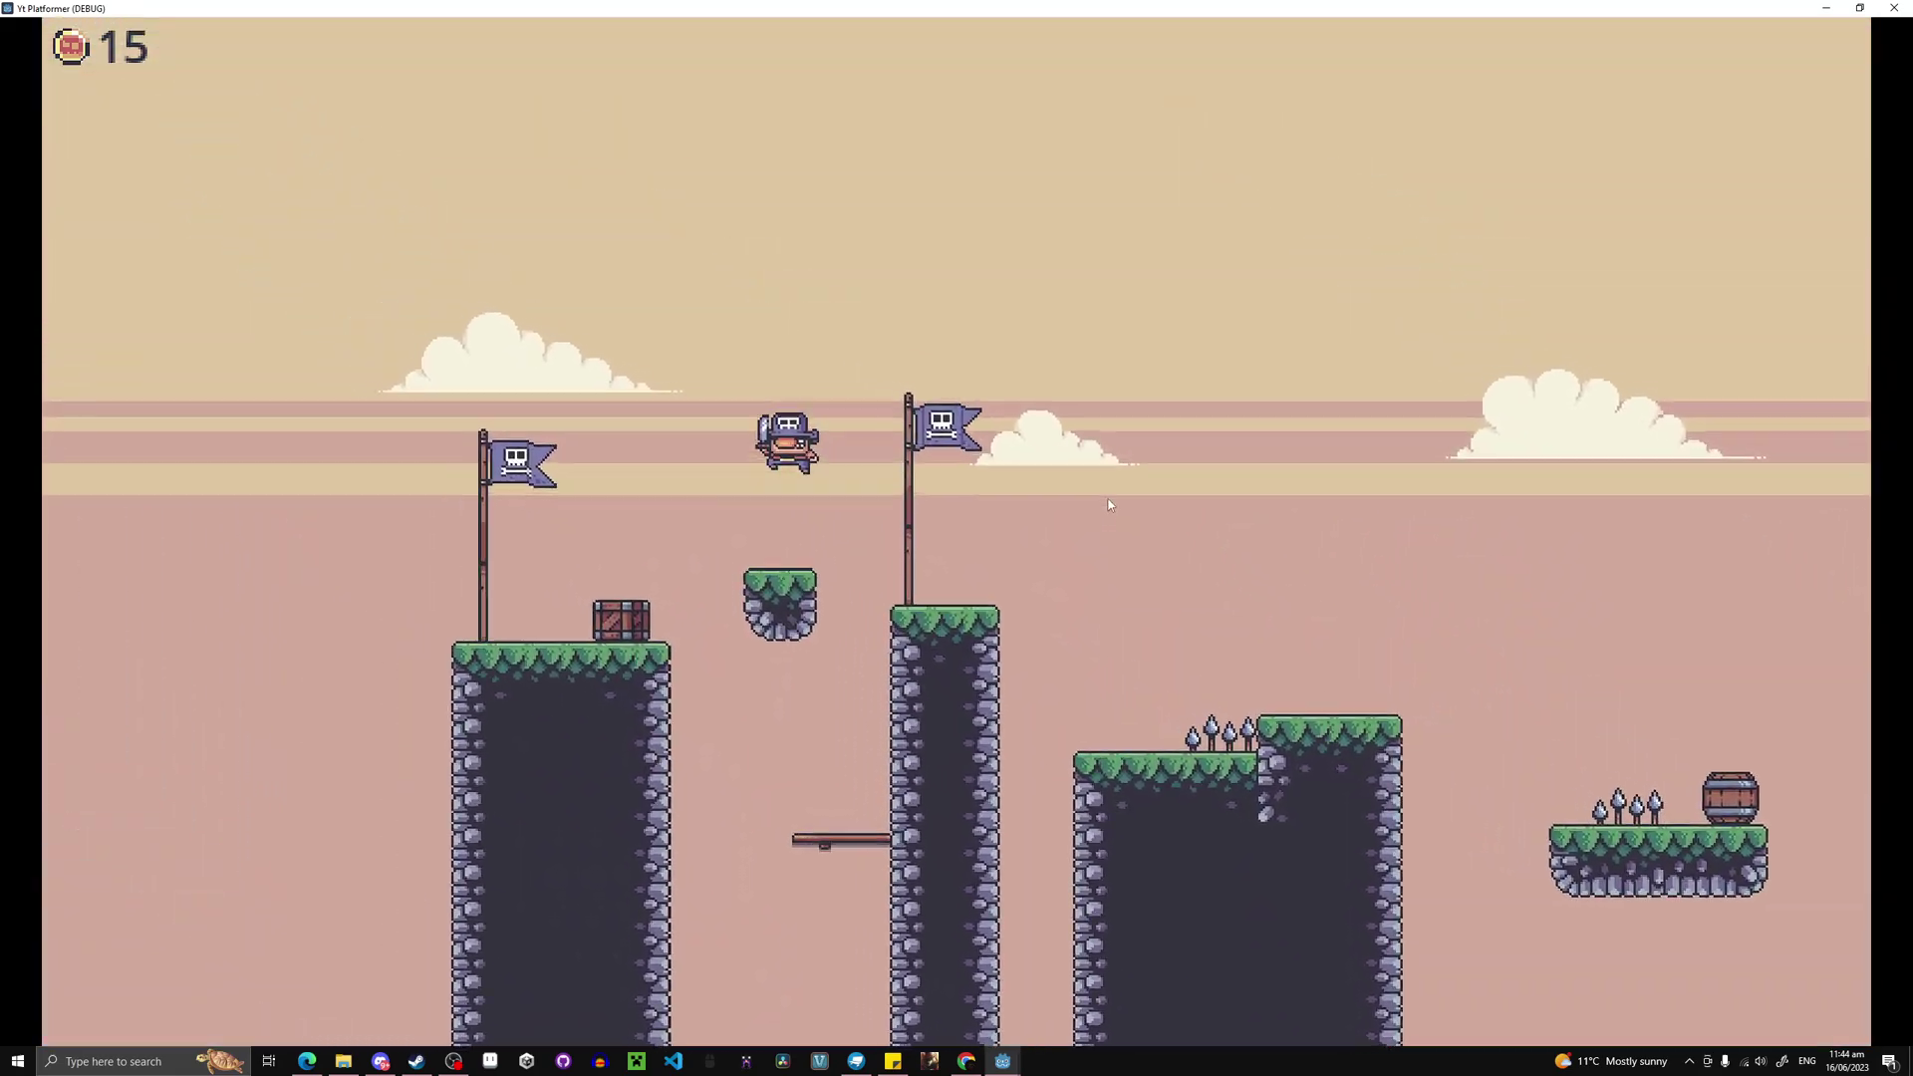
pyautogui.press('Right')
pyautogui.press('space')
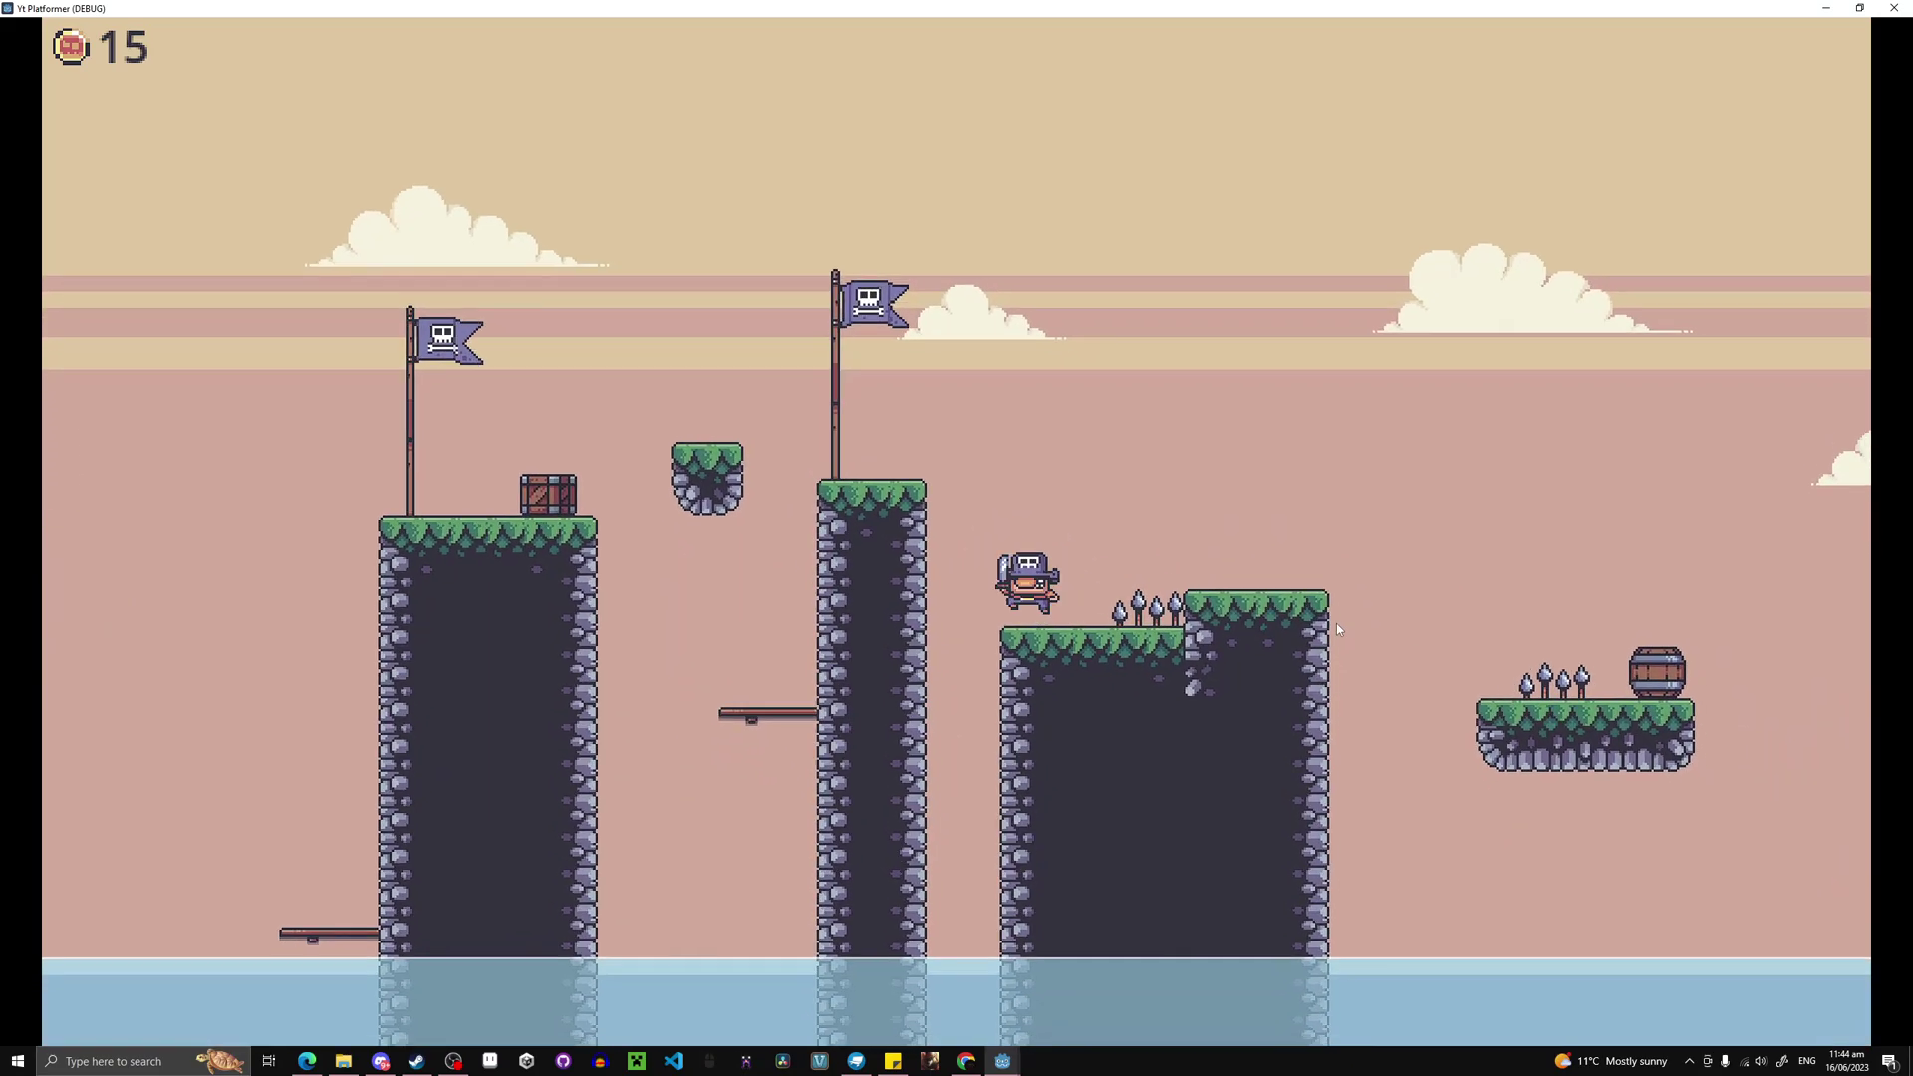
pyautogui.press('Right')
pyautogui.press('space')
pyautogui.press('space')
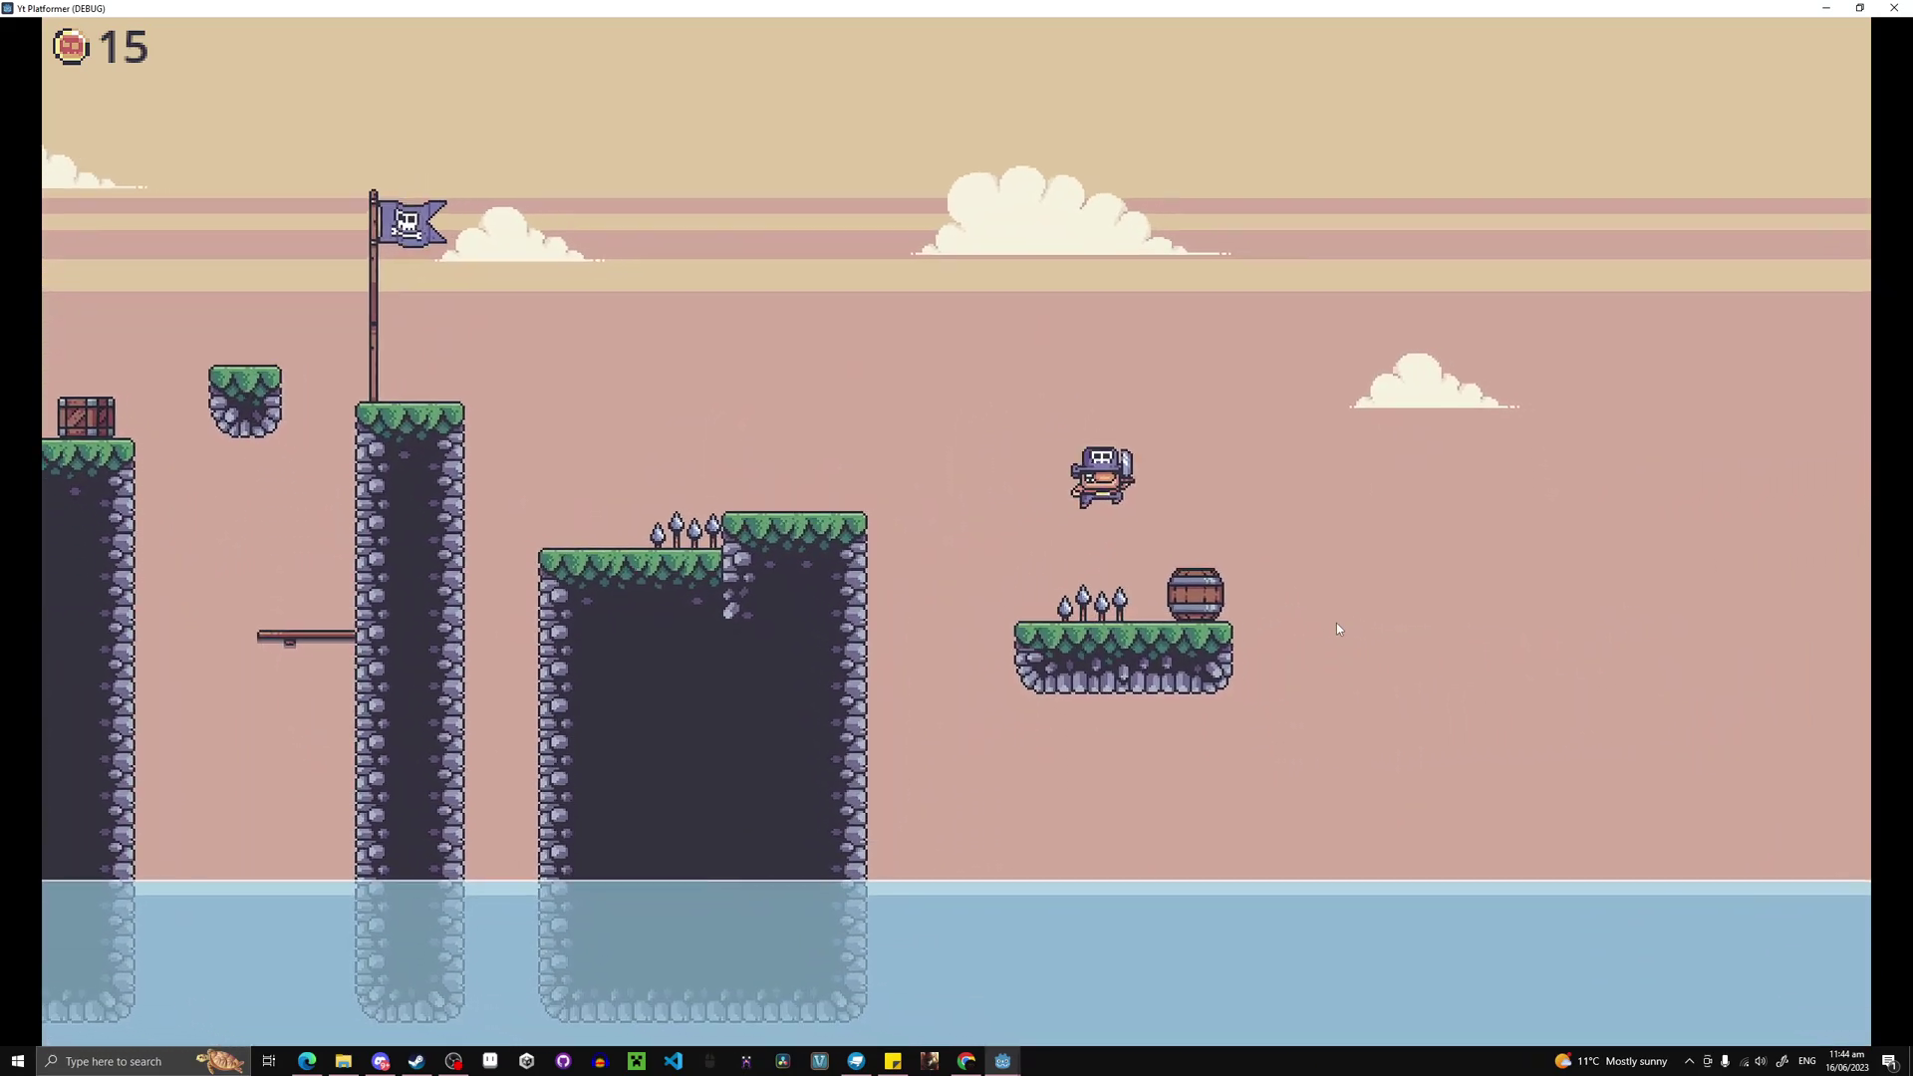
pyautogui.press('Left')
pyautogui.press('space')
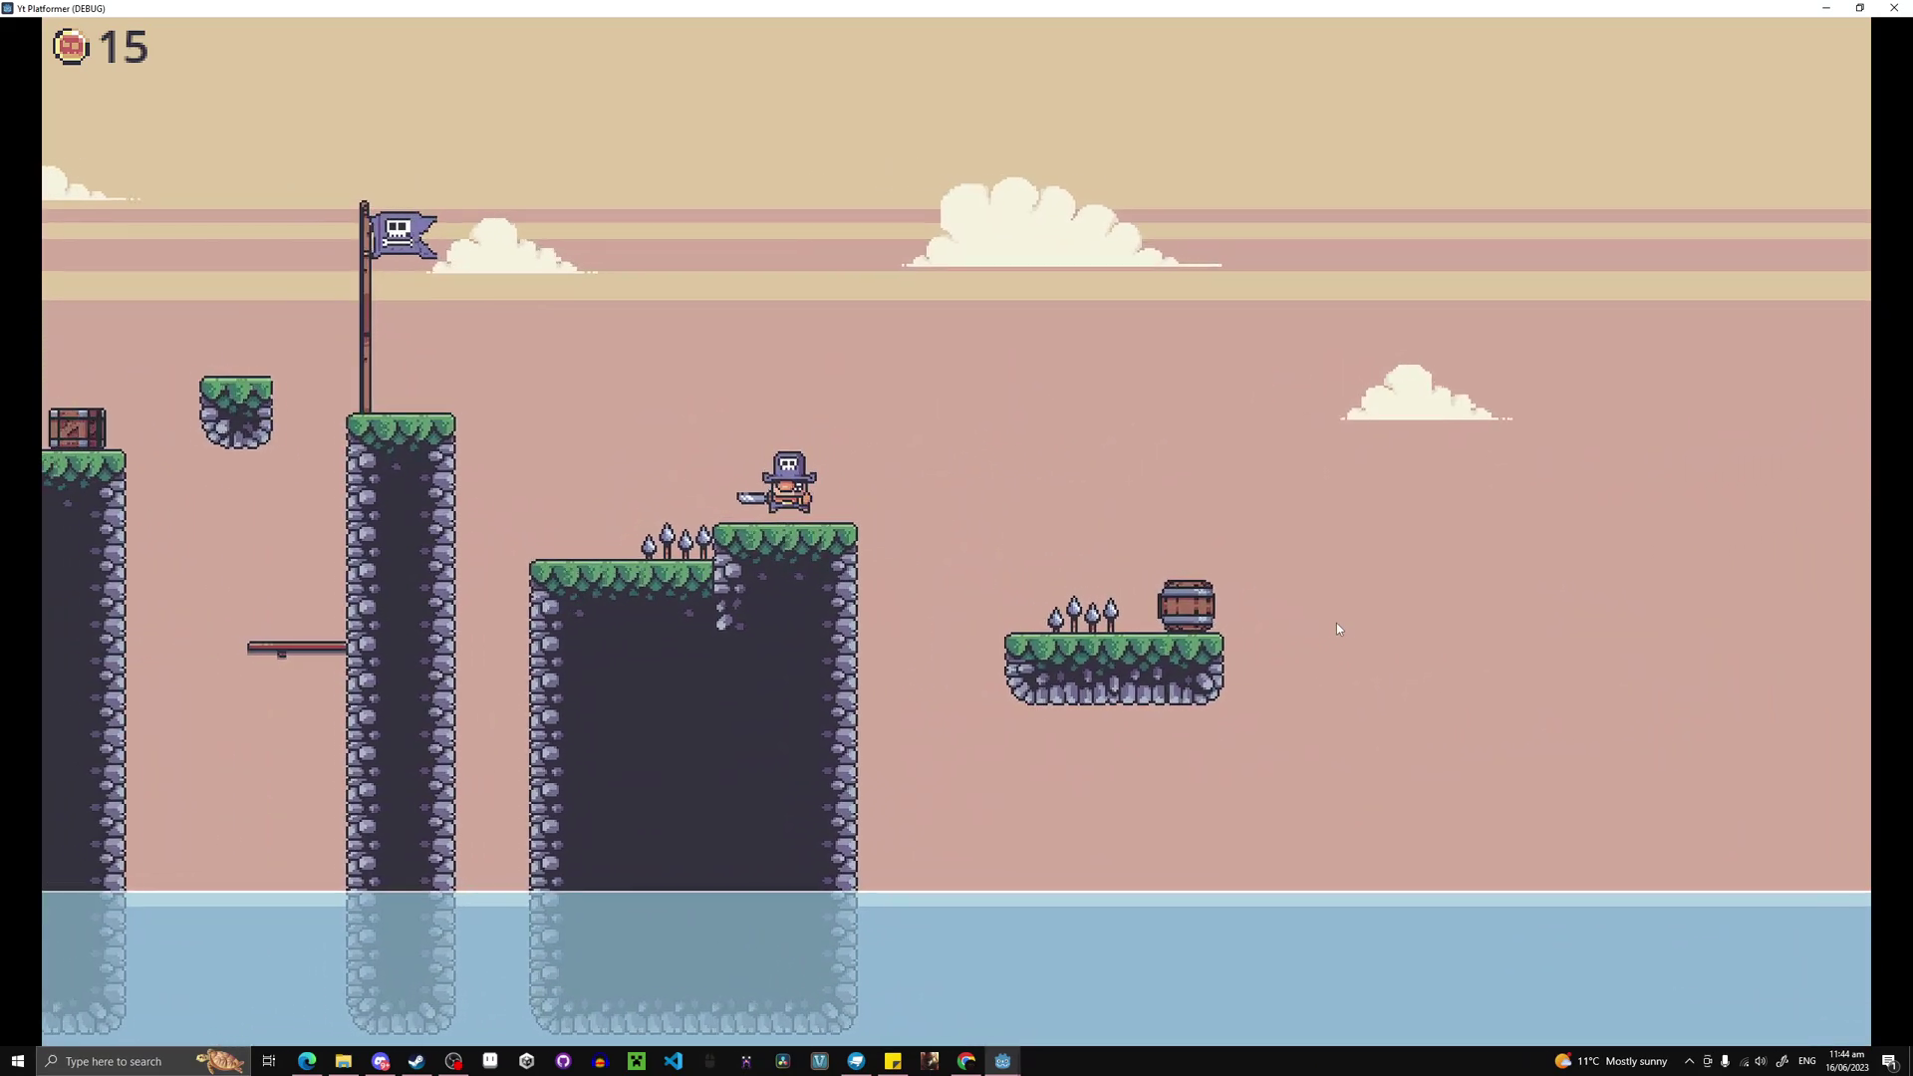
pyautogui.press('Left')
pyautogui.press('space')
pyautogui.press('Right')
pyautogui.press('space')
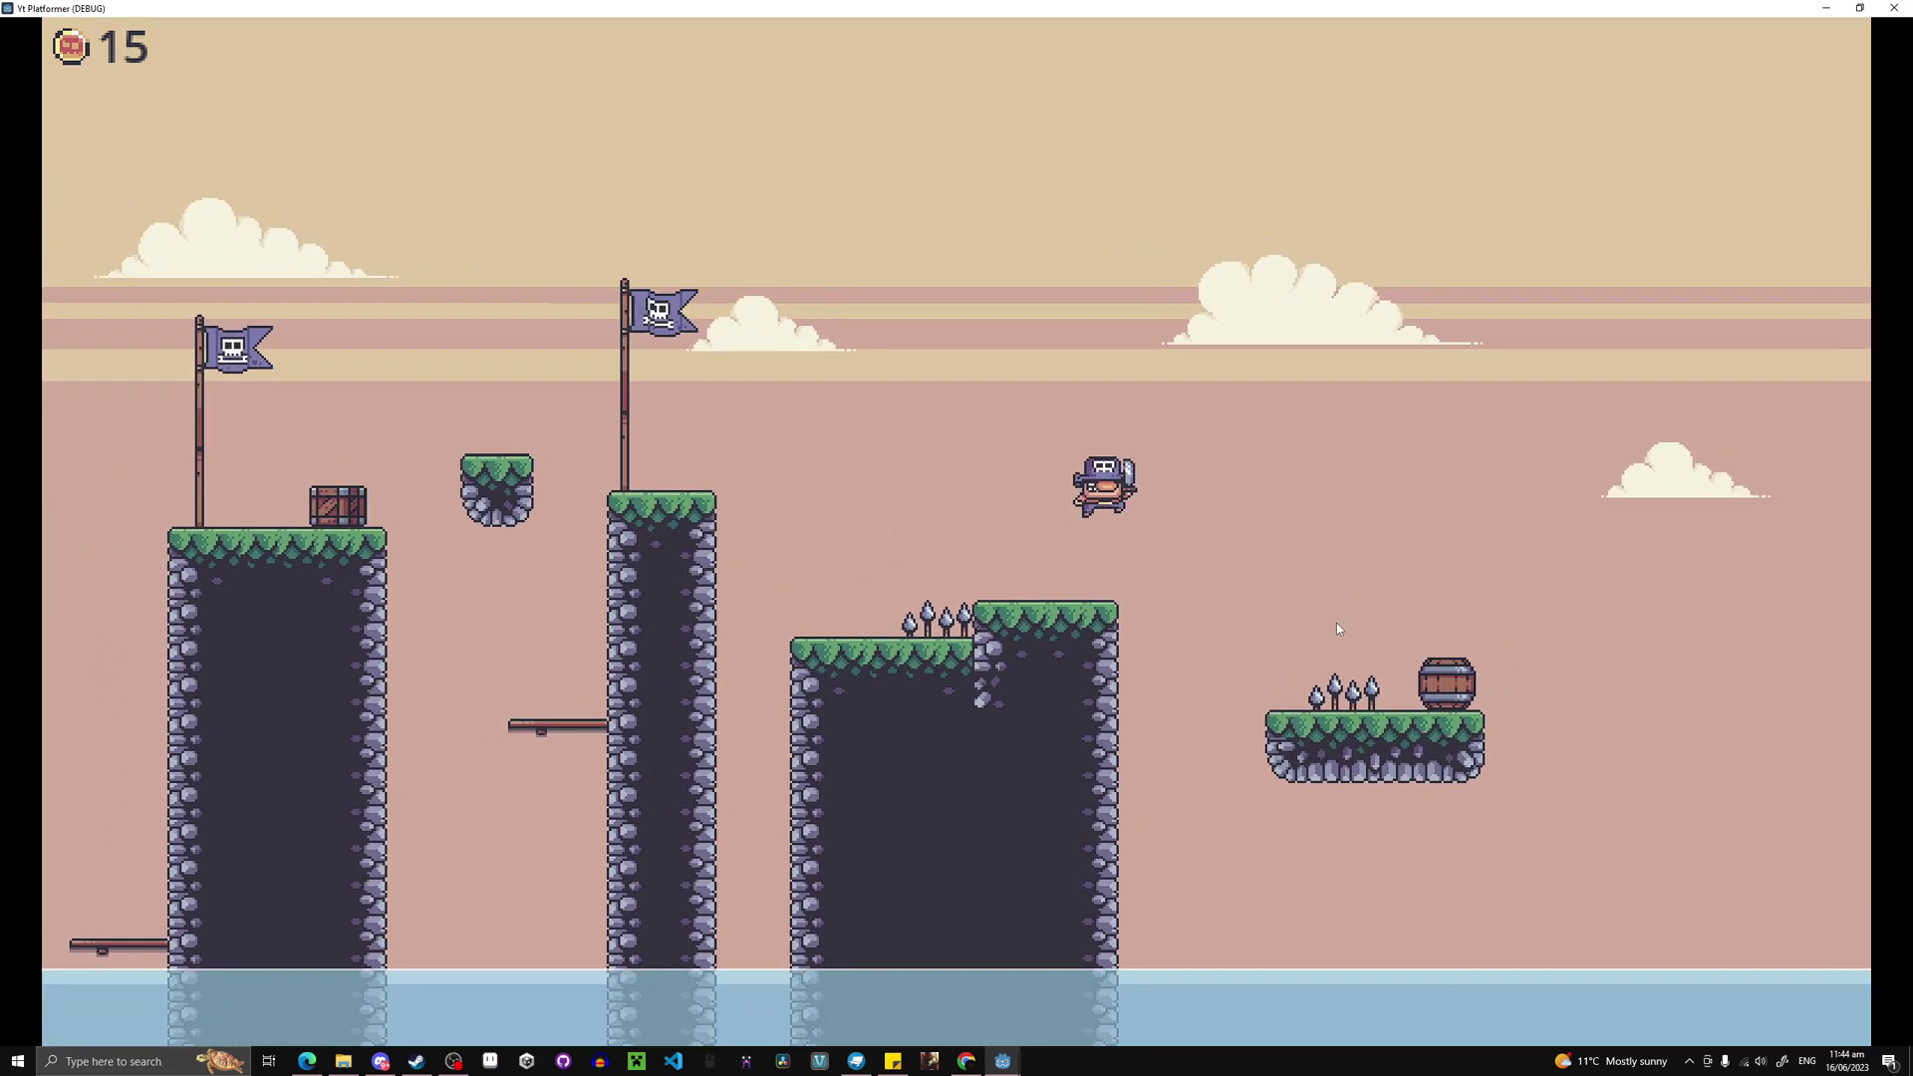
pyautogui.press('Right')
pyautogui.press('Left')
pyautogui.press('space')
pyautogui.press('Right')
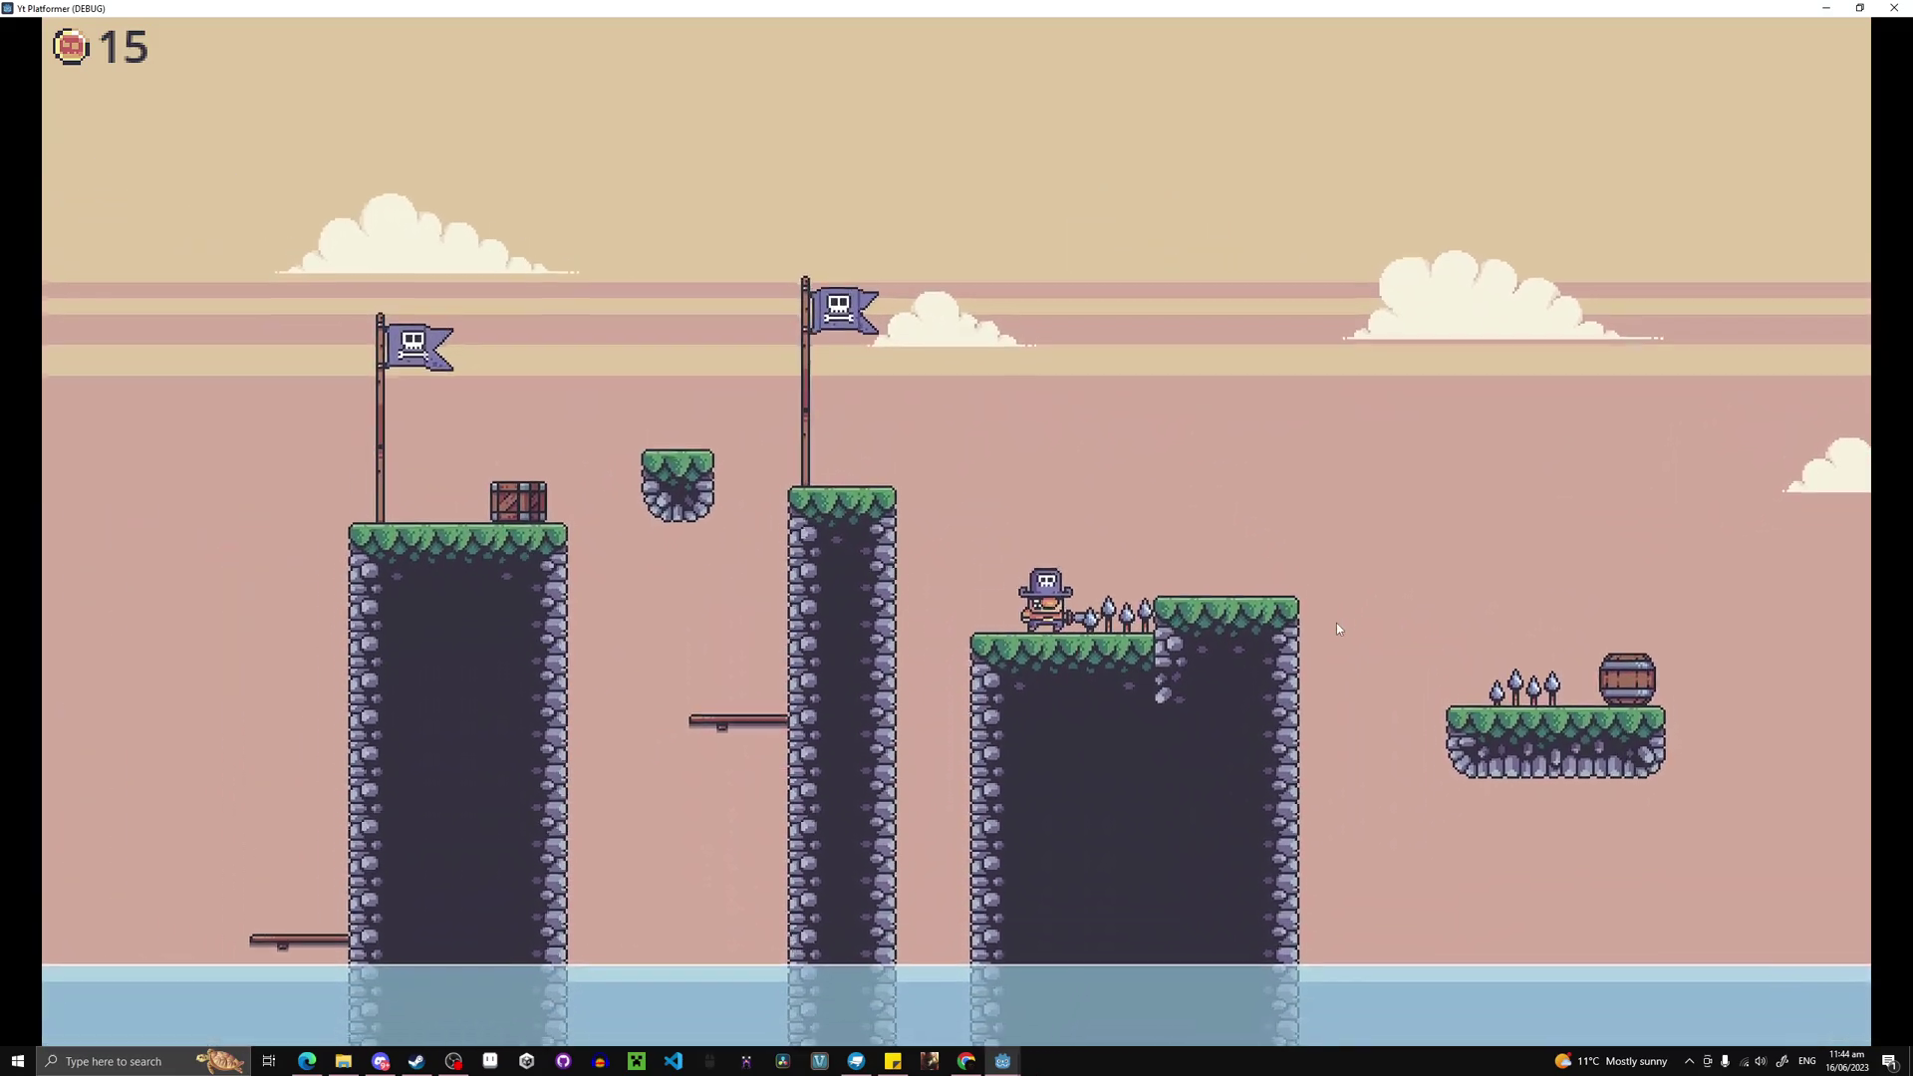
pyautogui.press('Right')
pyautogui.press('space')
pyautogui.press('space')
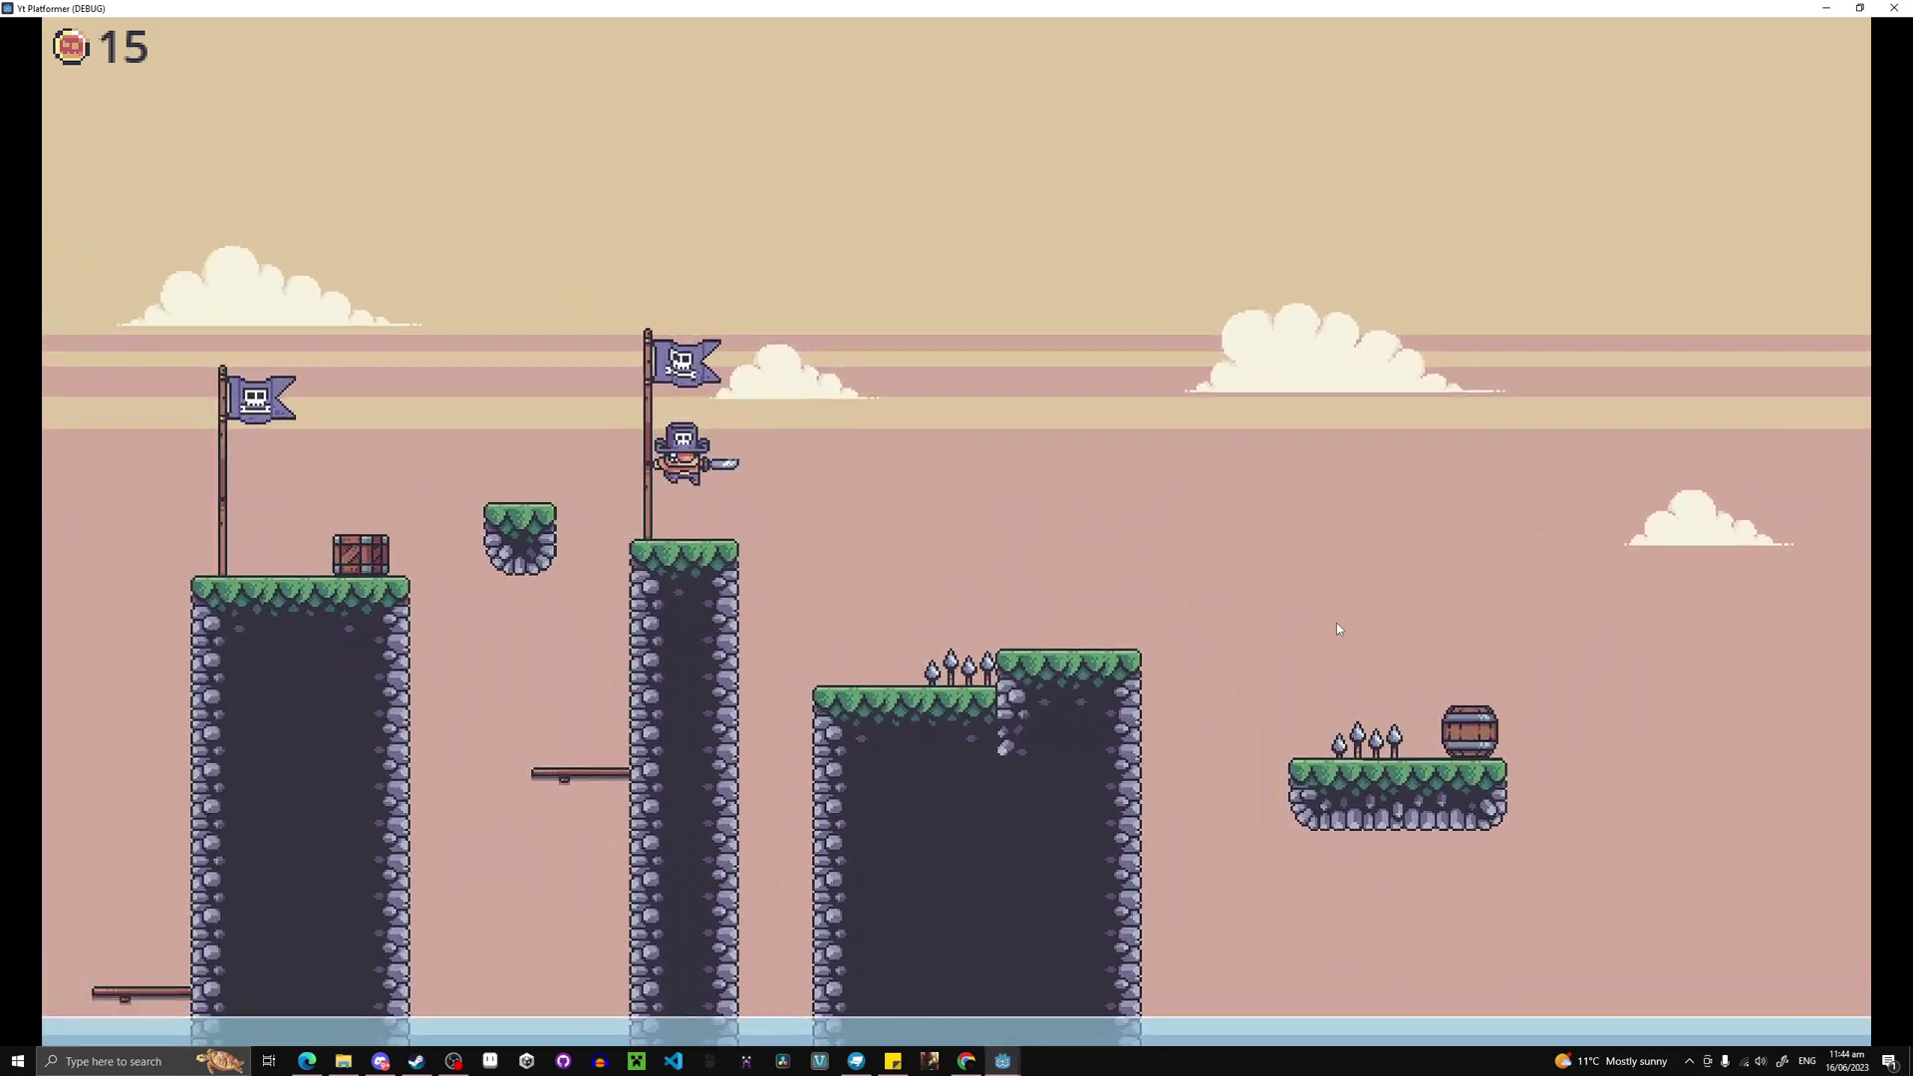
pyautogui.press('Right')
pyautogui.press('space')
pyautogui.press('Right')
pyautogui.press('space')
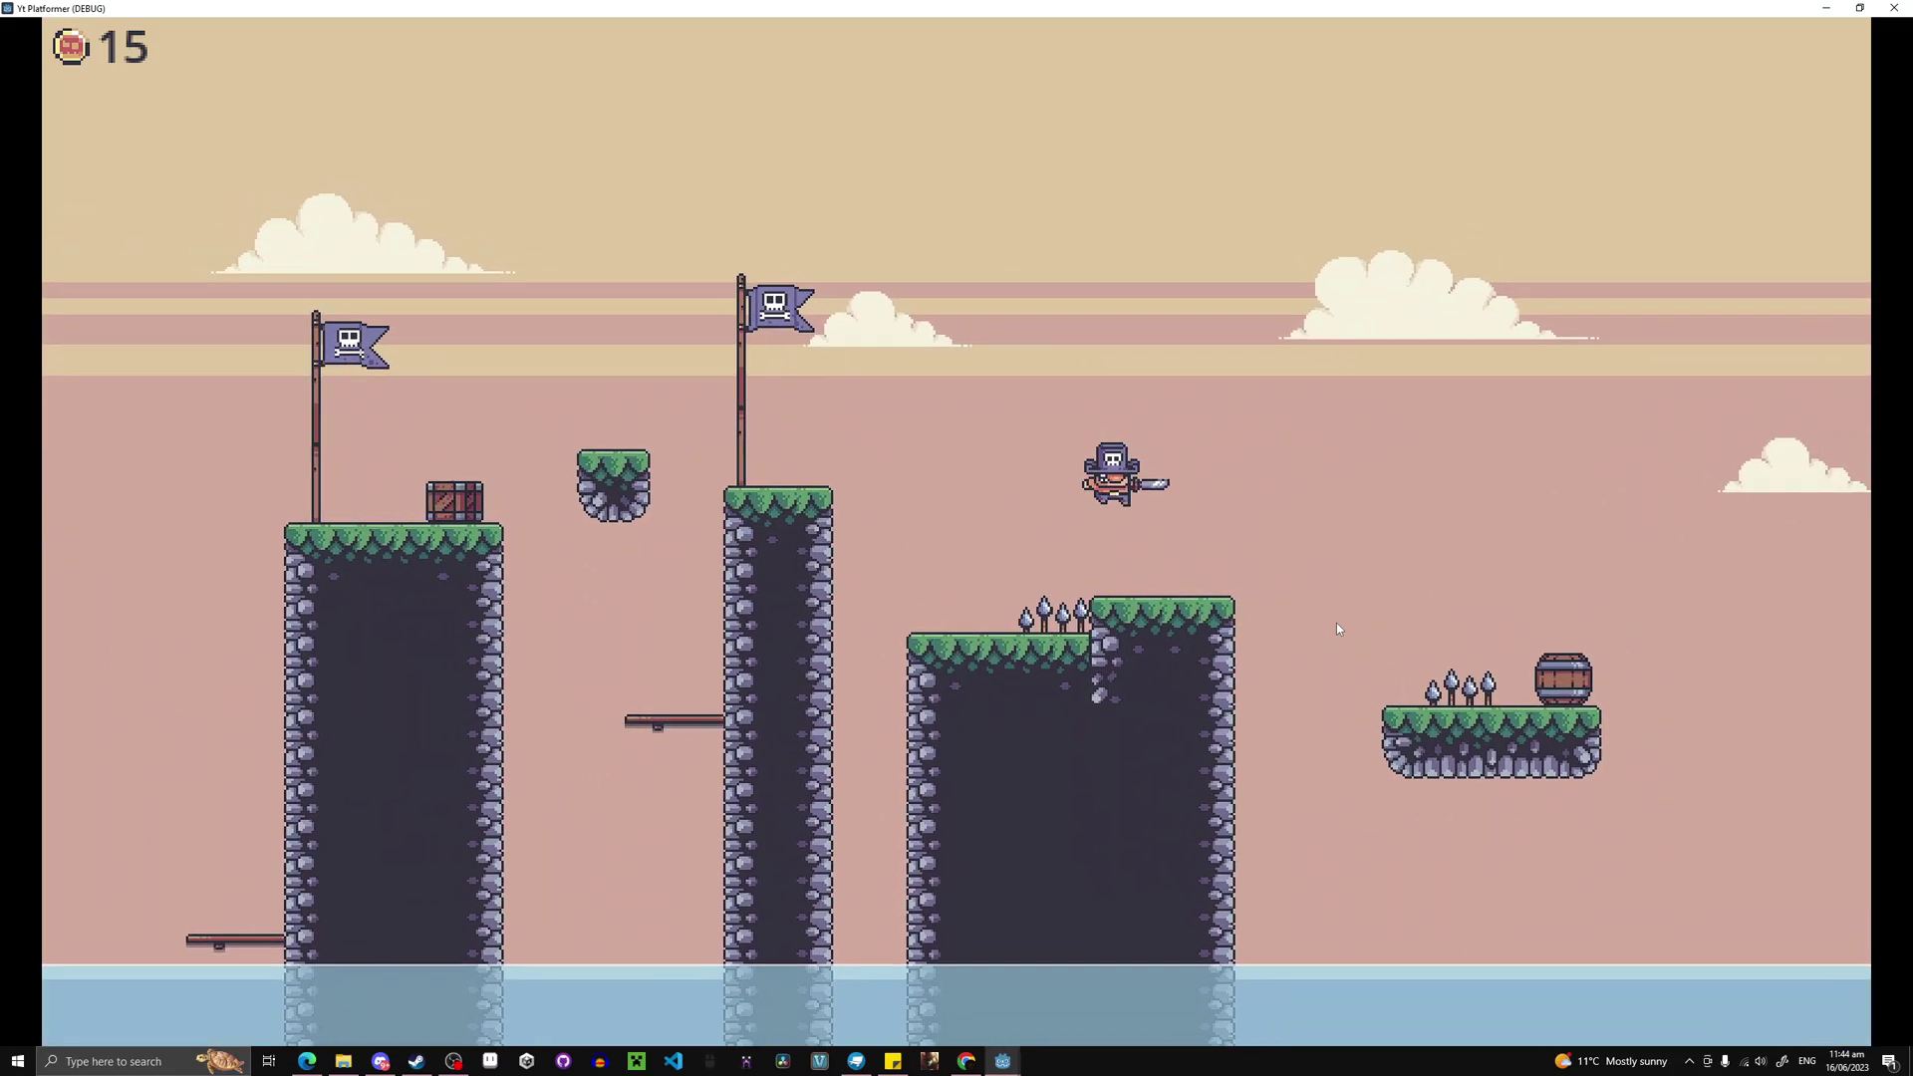
pyautogui.press('Right')
pyautogui.press('space')
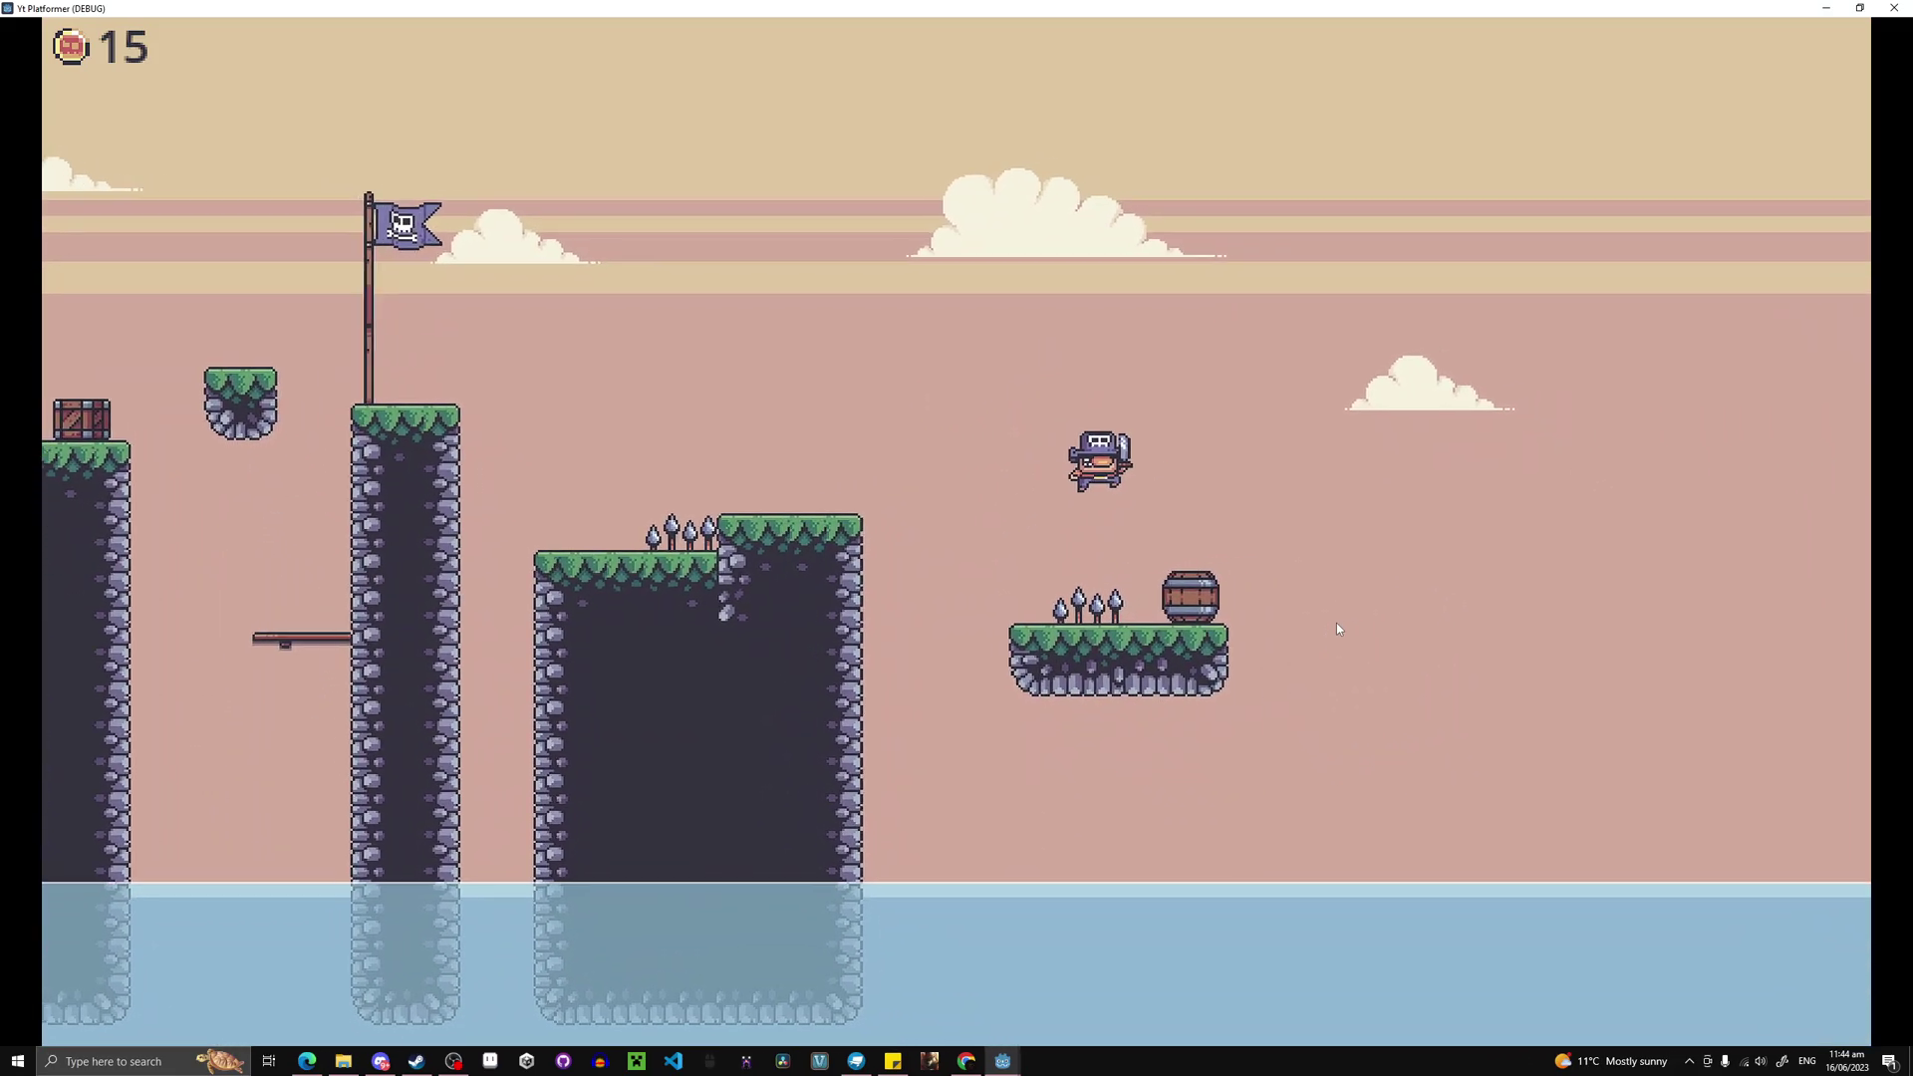
pyautogui.press('Left')
pyautogui.press('space')
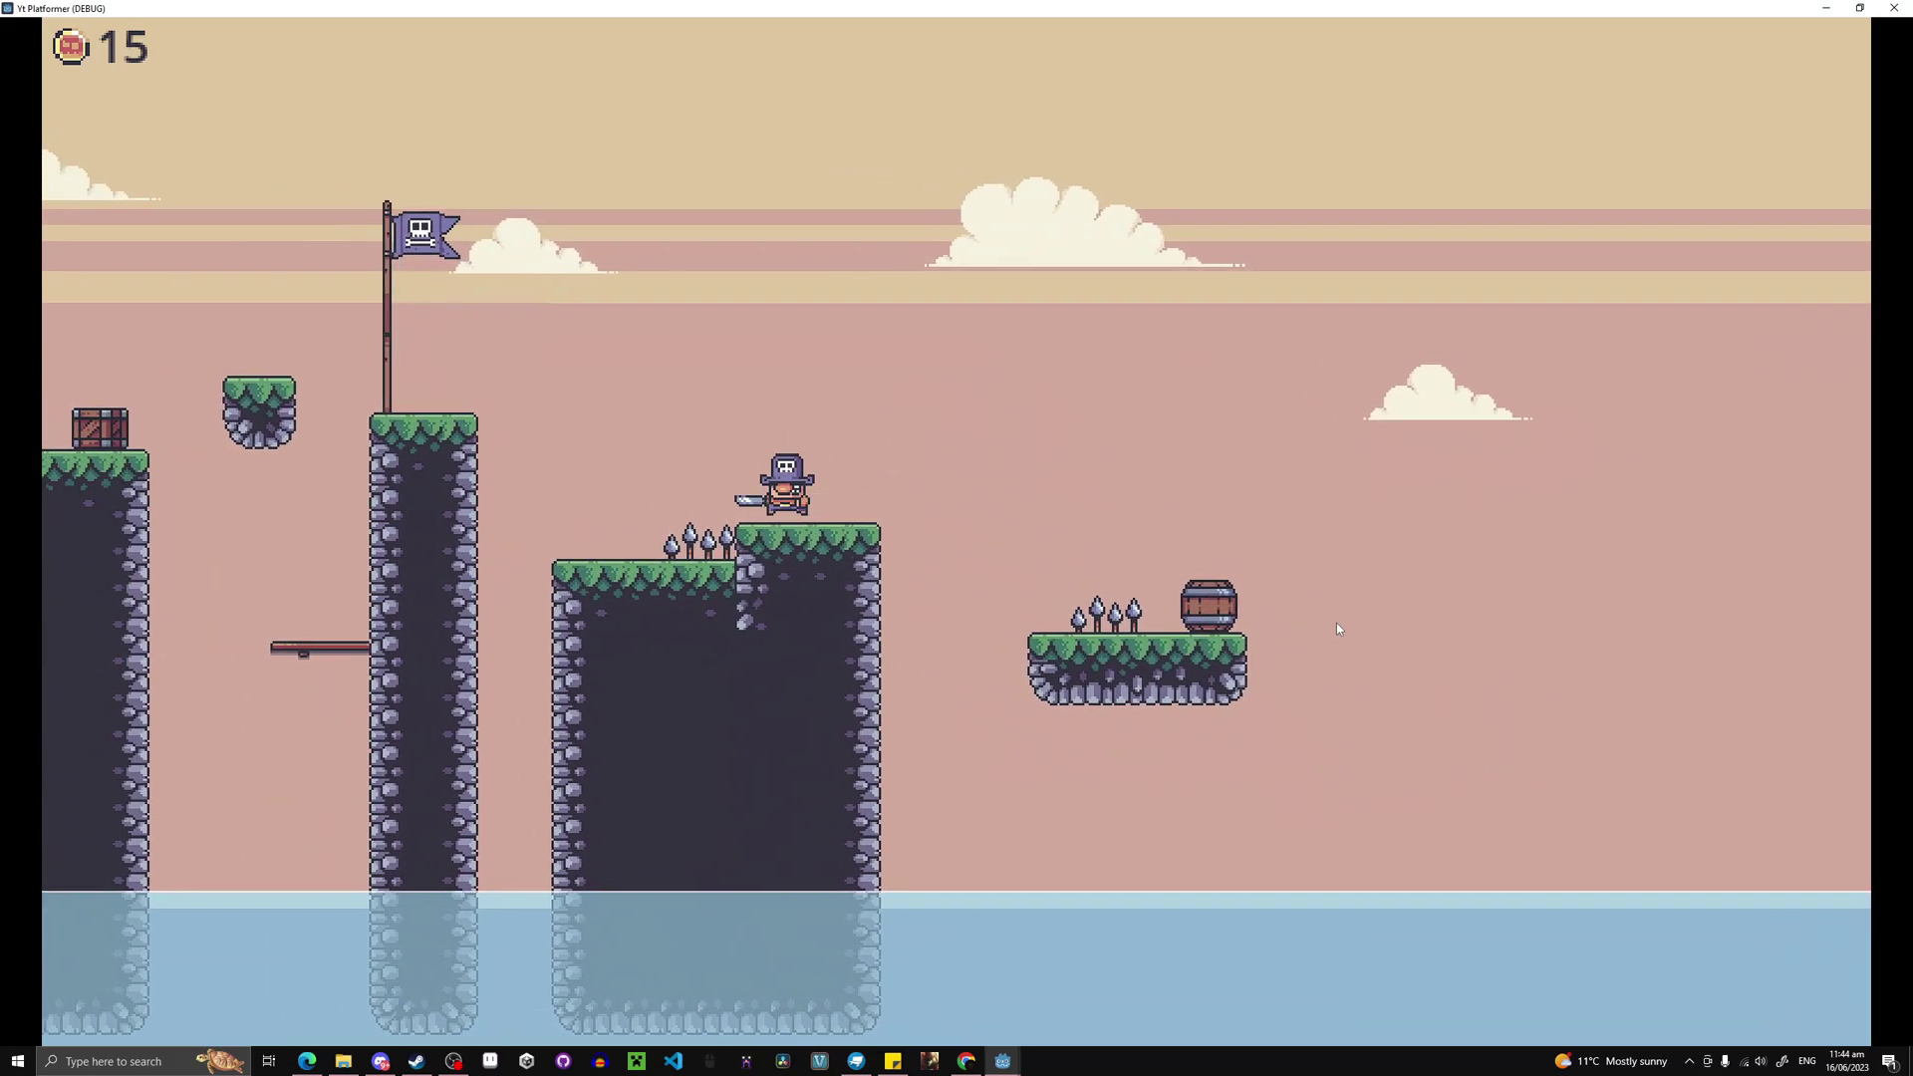
pyautogui.press('Left')
pyautogui.press('space')
pyautogui.press('Right')
pyautogui.press('space')
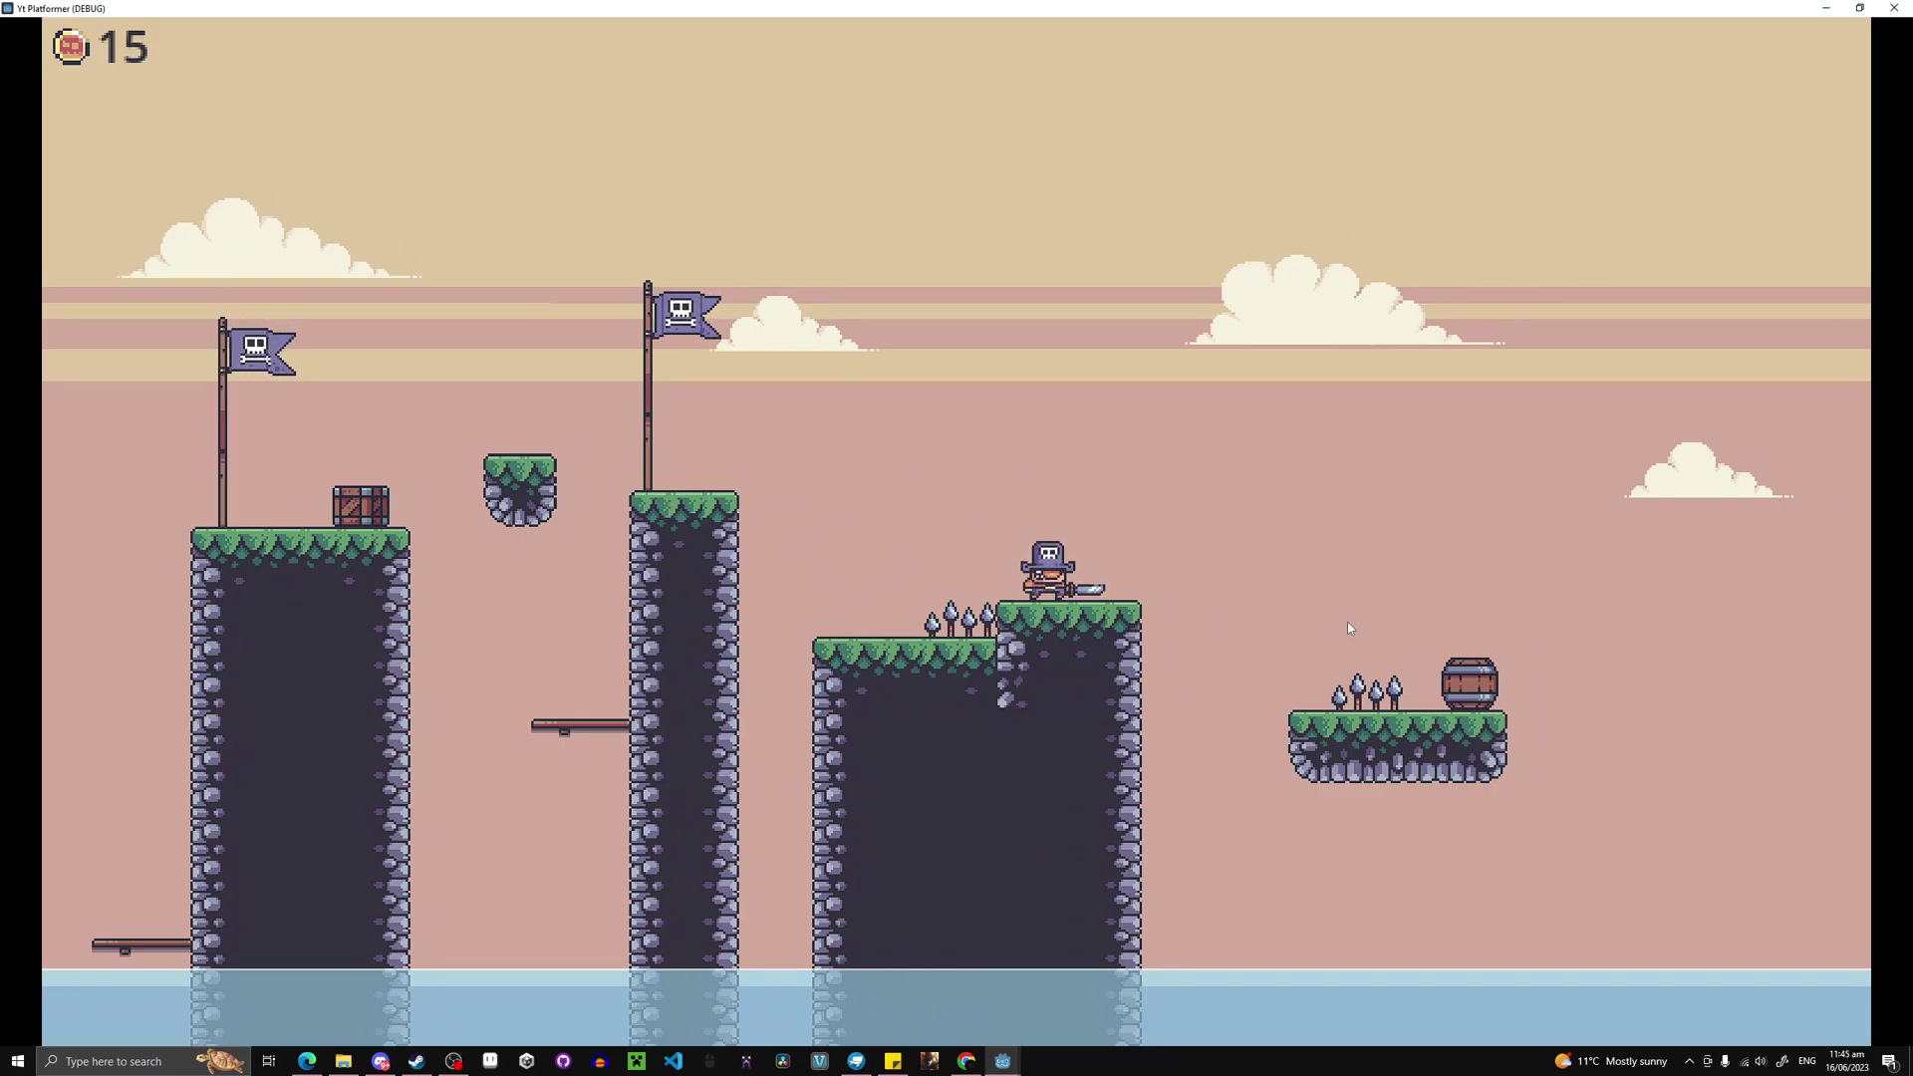
pyautogui.click(1893, 8)
pyautogui.scroll(-3, 1032, 608)
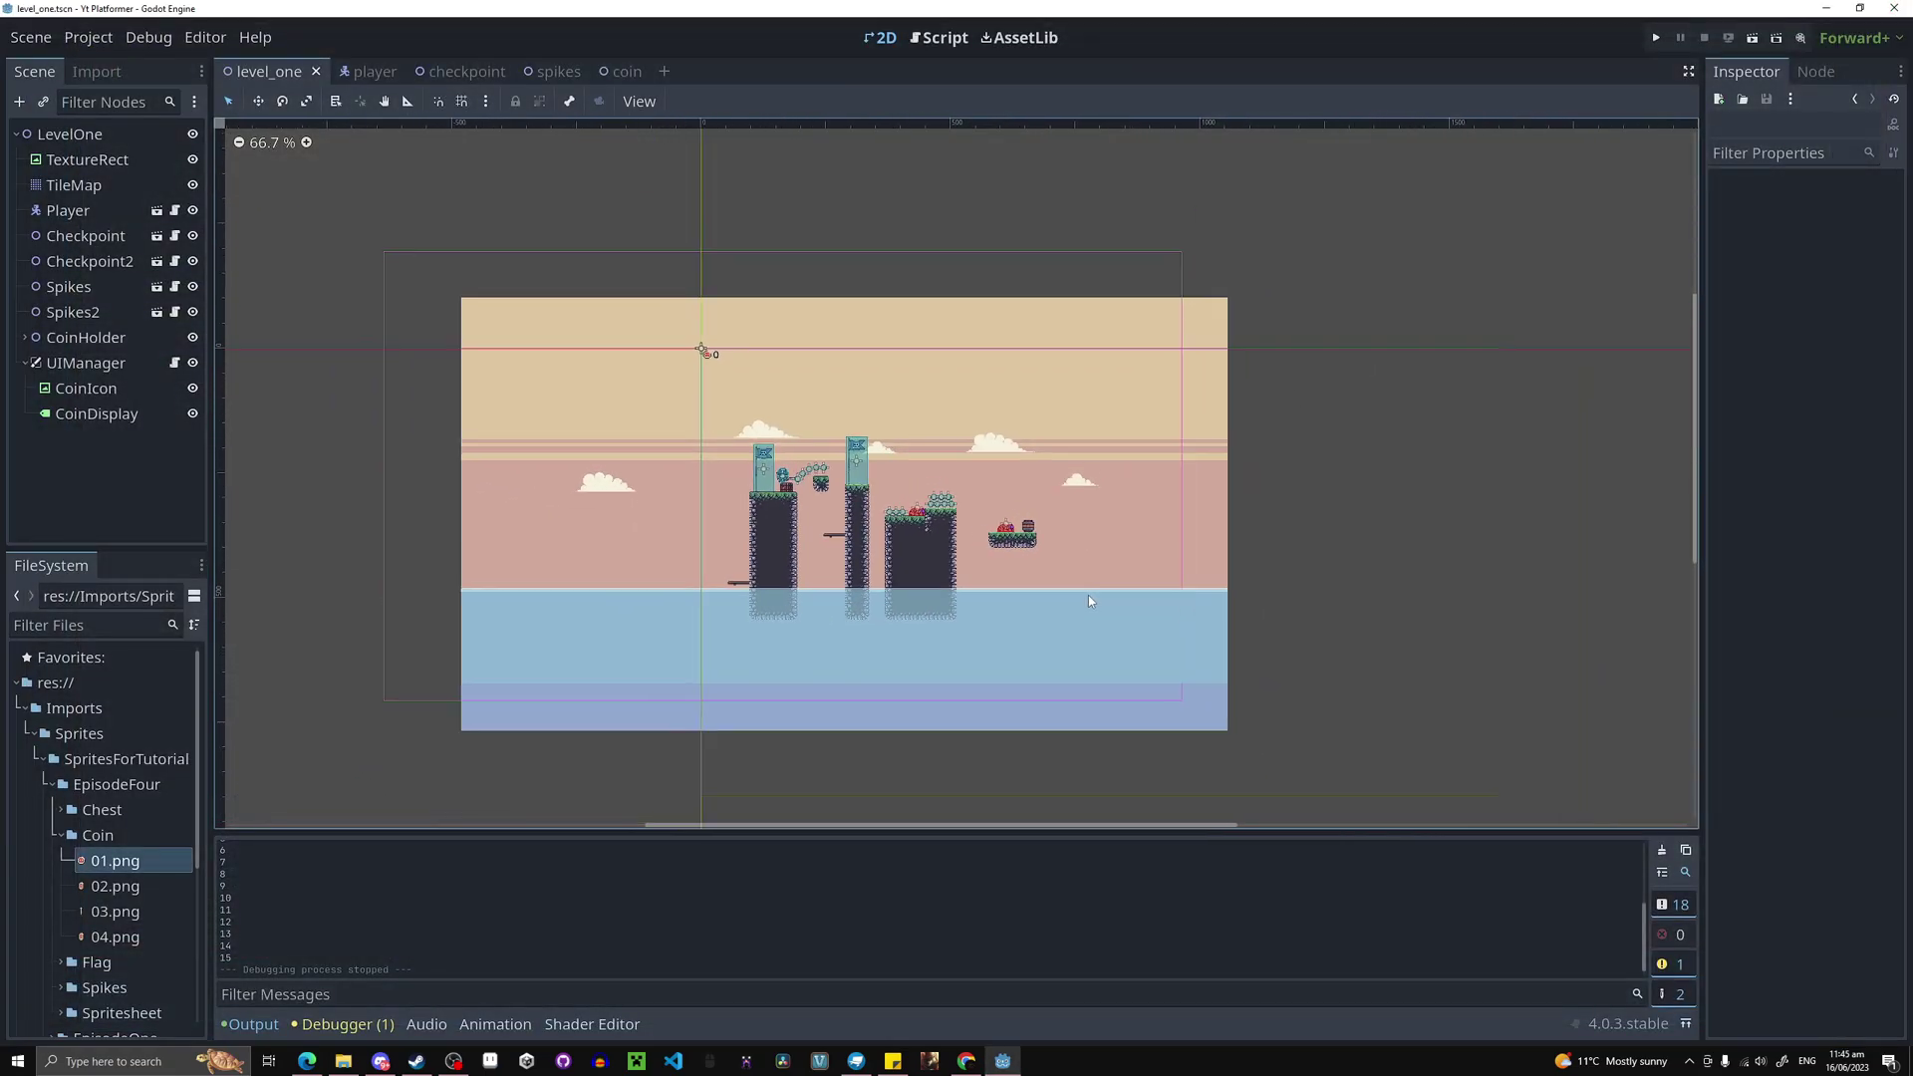
pyautogui.scroll(3, 946, 628)
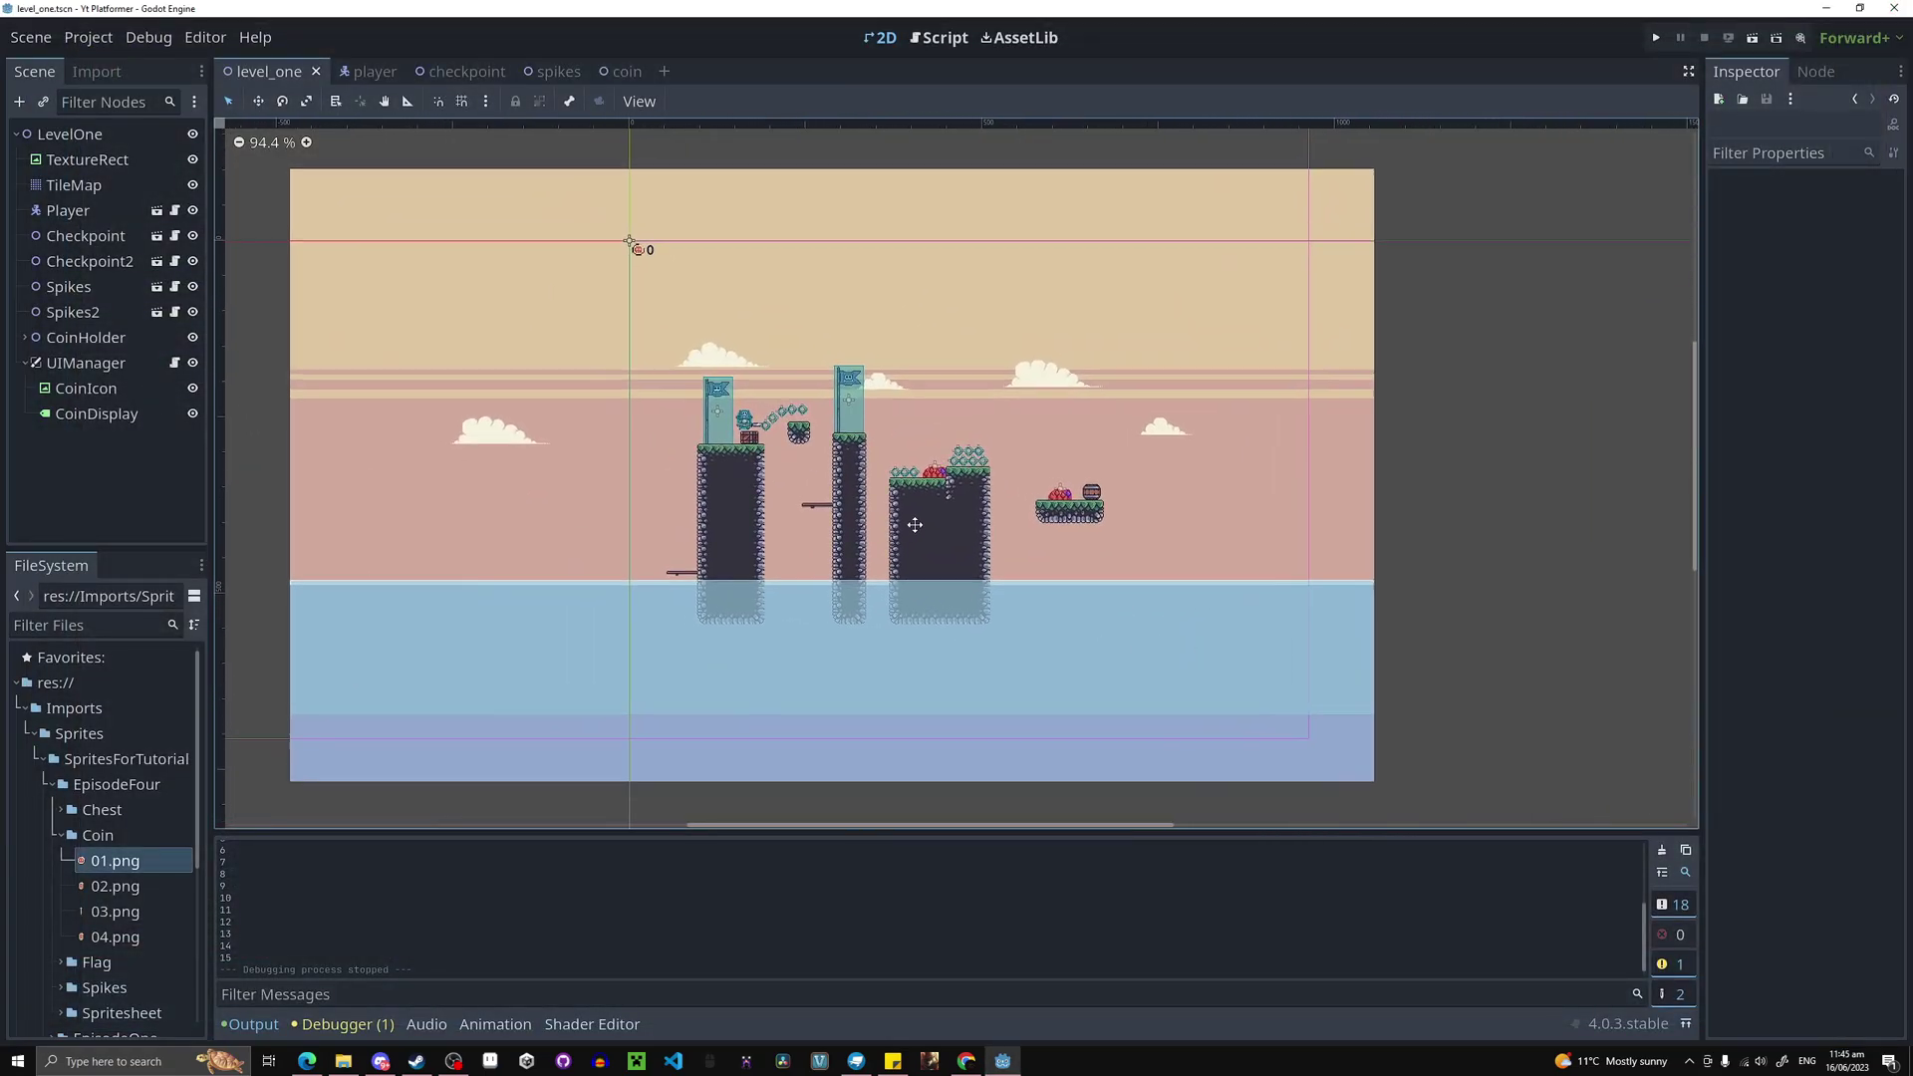
pyautogui.scroll(-2, 999, 528)
pyautogui.scroll(1, 1193, 564)
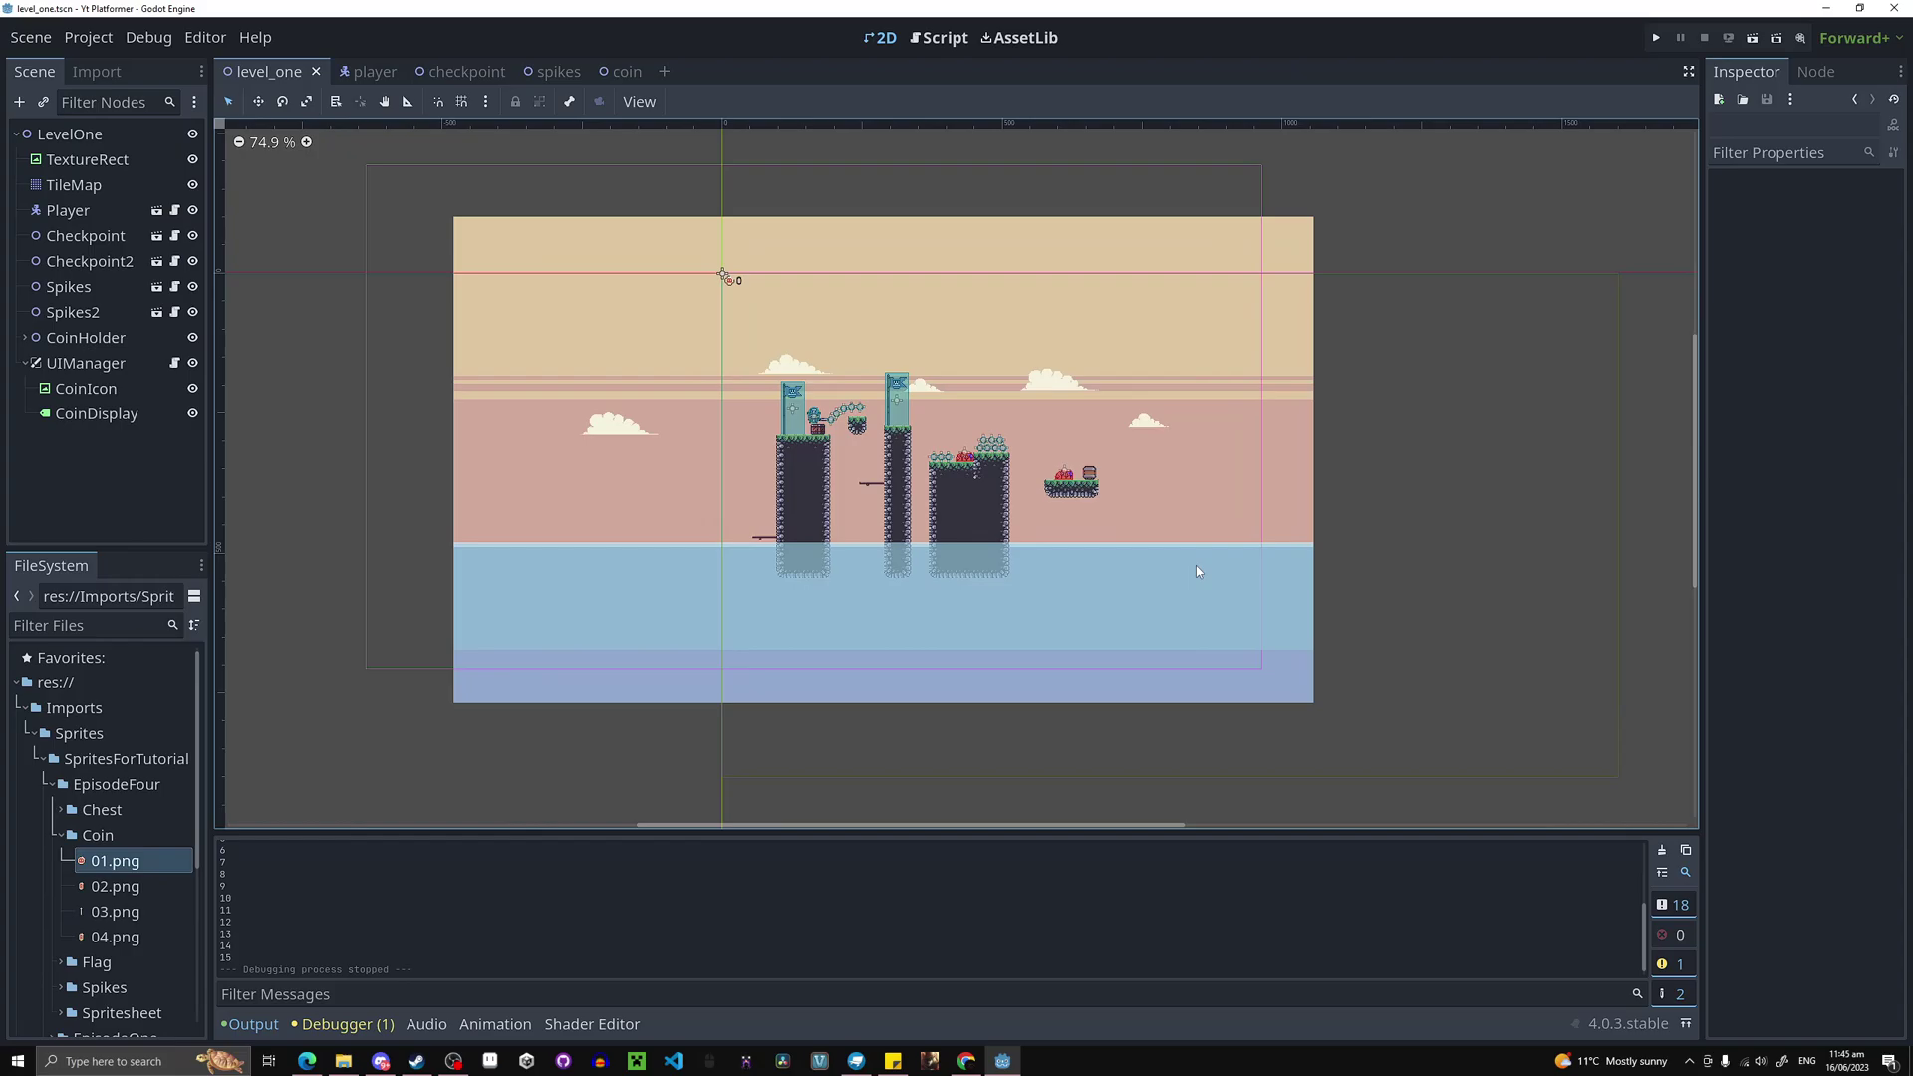